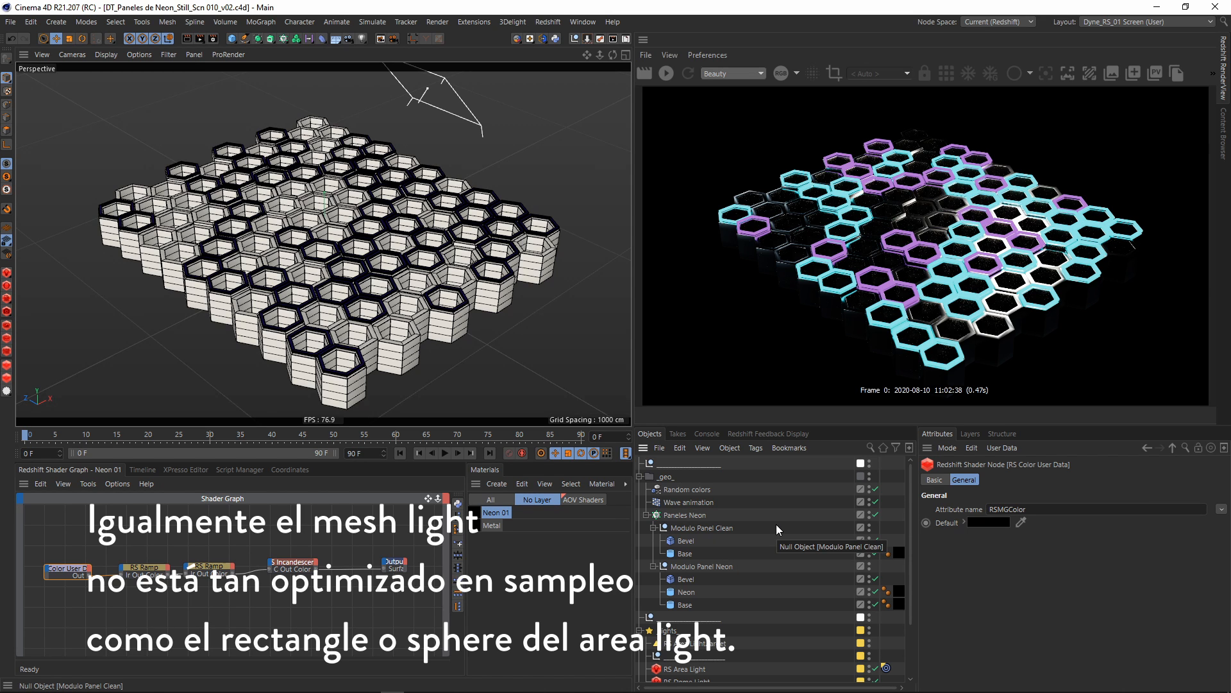
# - Delete the Neon 01 material tag from the Neon object in the Modulo Panel Neon group
pyautogui.click(528, 552)
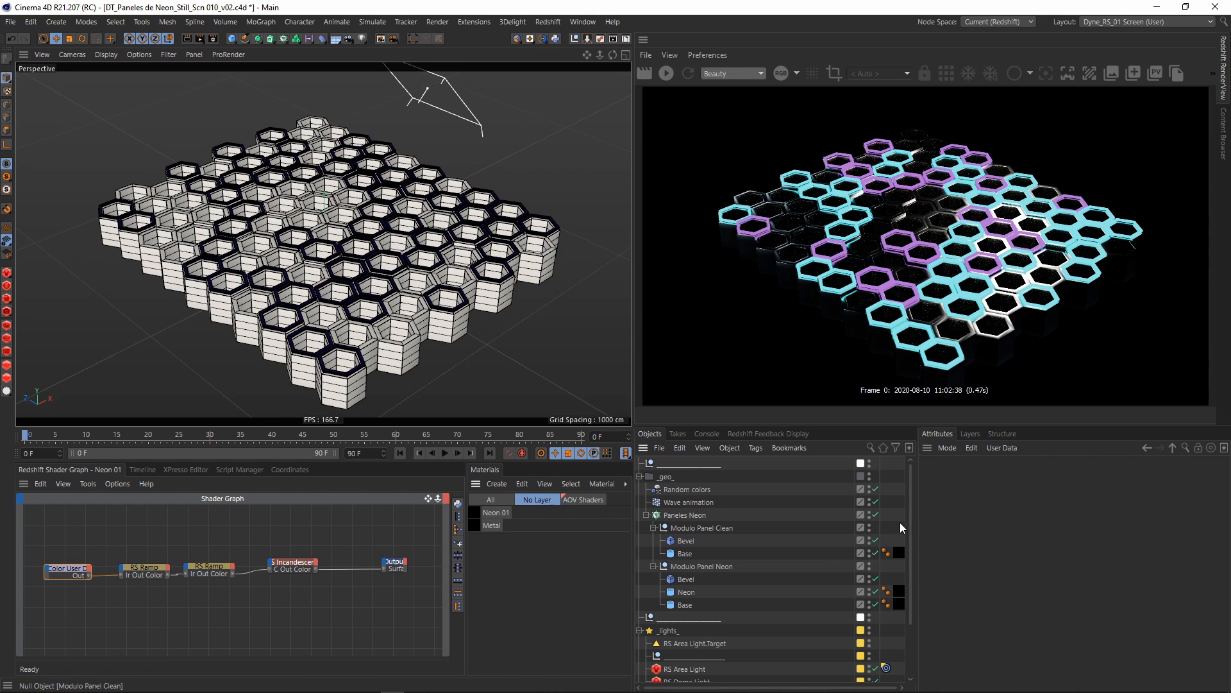
pyautogui.scroll(-1, 899, 522)
pyautogui.click(900, 588)
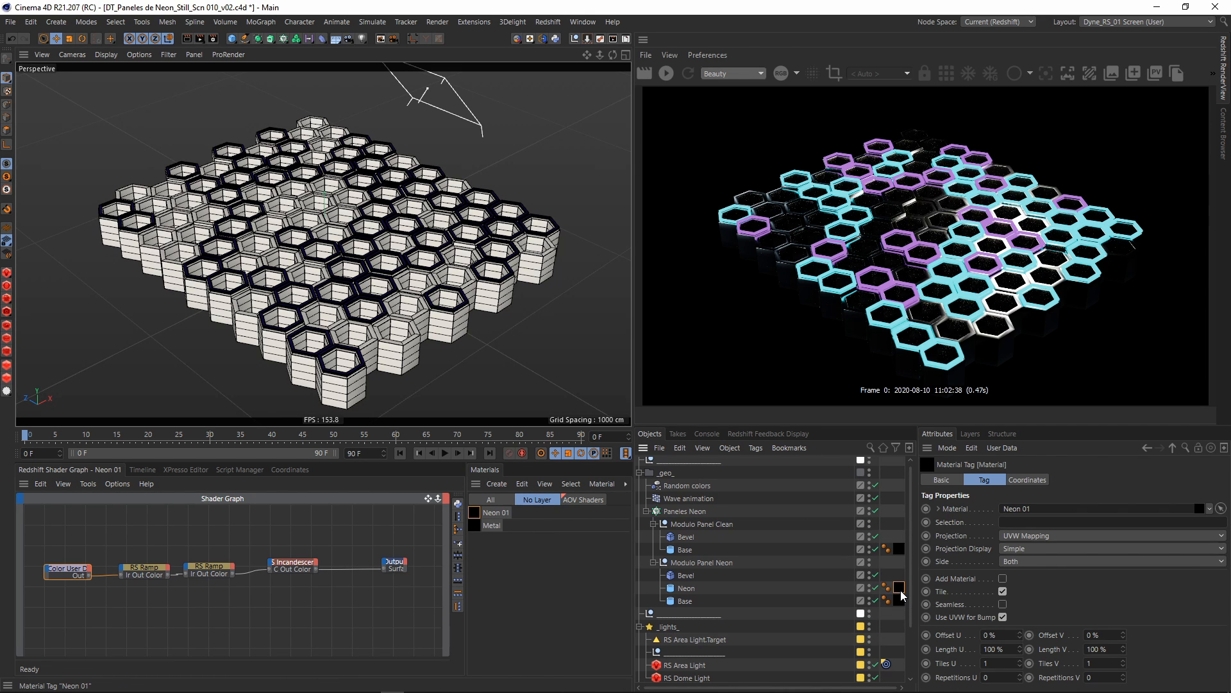
pyautogui.press('Delete')
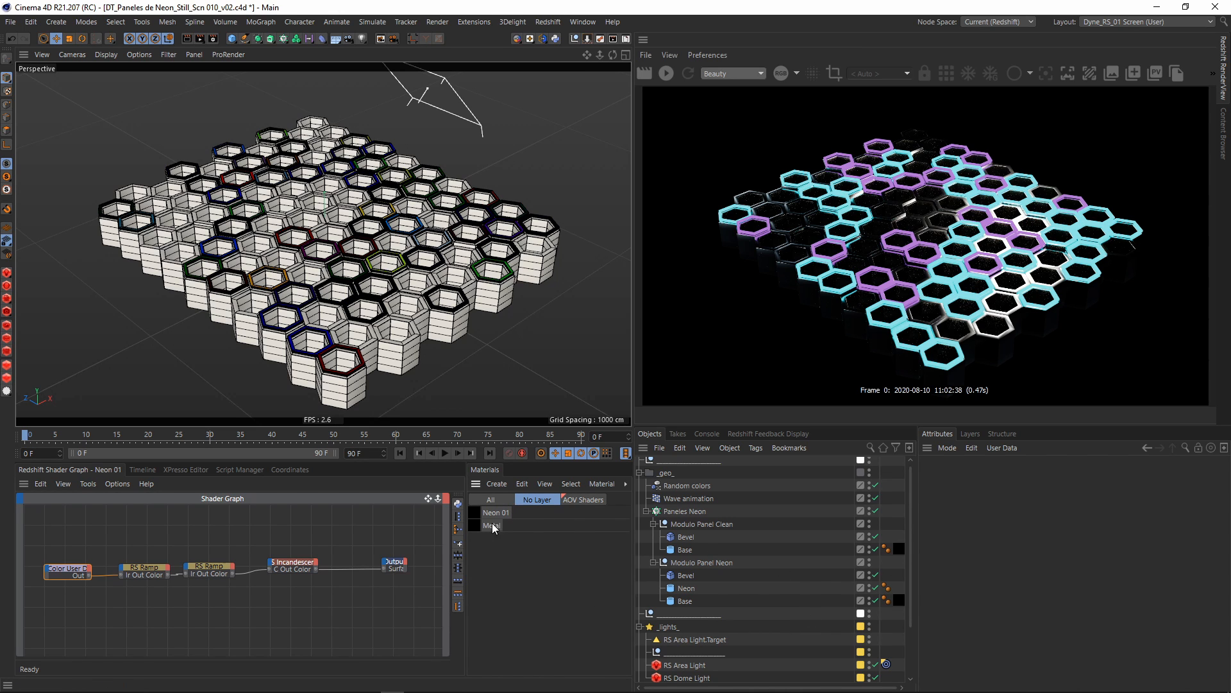
# - Create a Redshift area light and parent it under the Neon object in the Modulo Panel Neon group
pyautogui.click(696, 666)
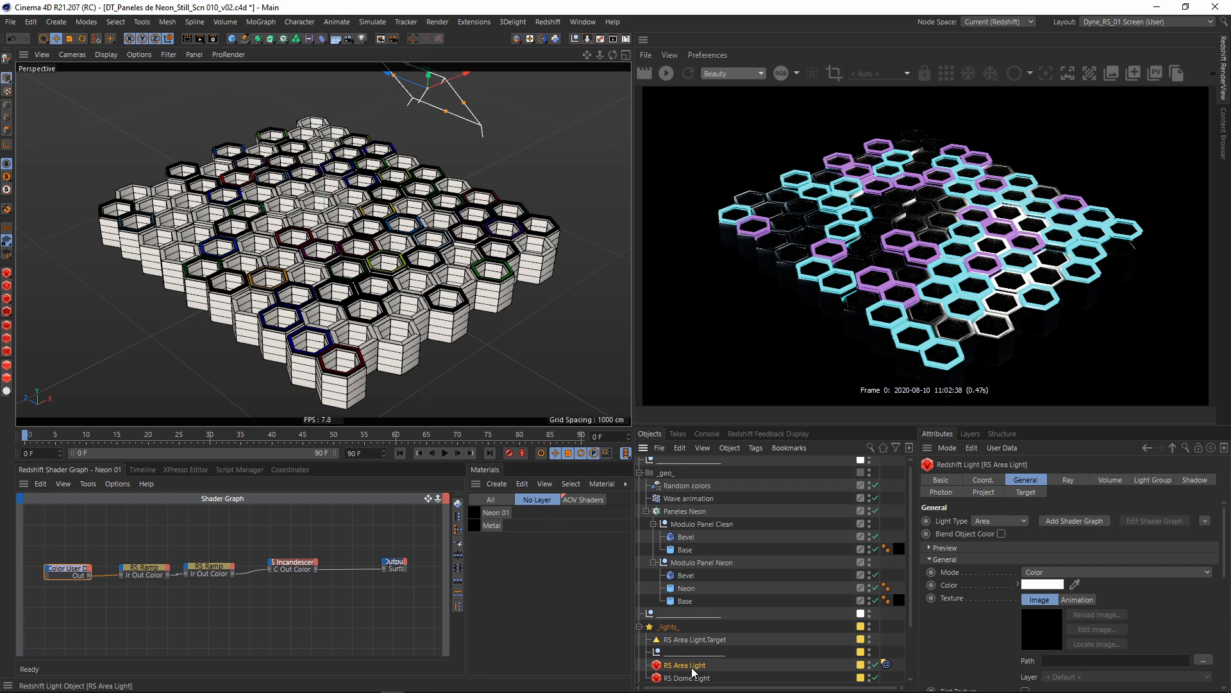
pyautogui.hotkey('shift', 'c')
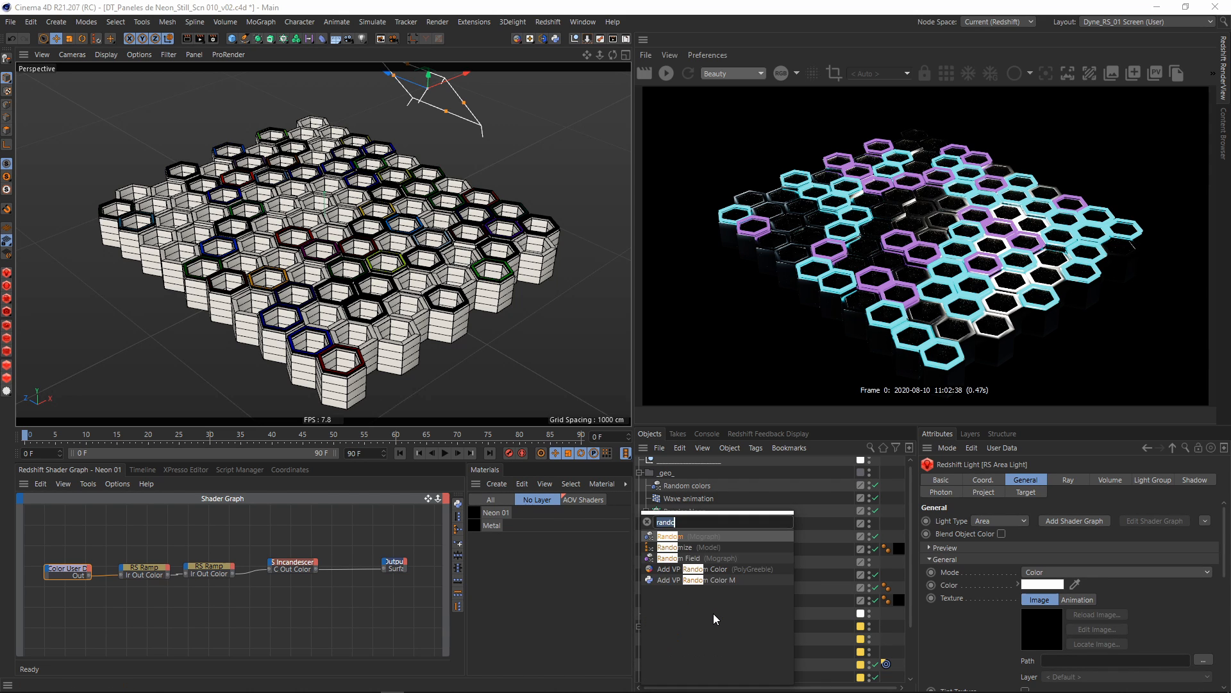
pyautogui.write('area')
pyautogui.press('Return')
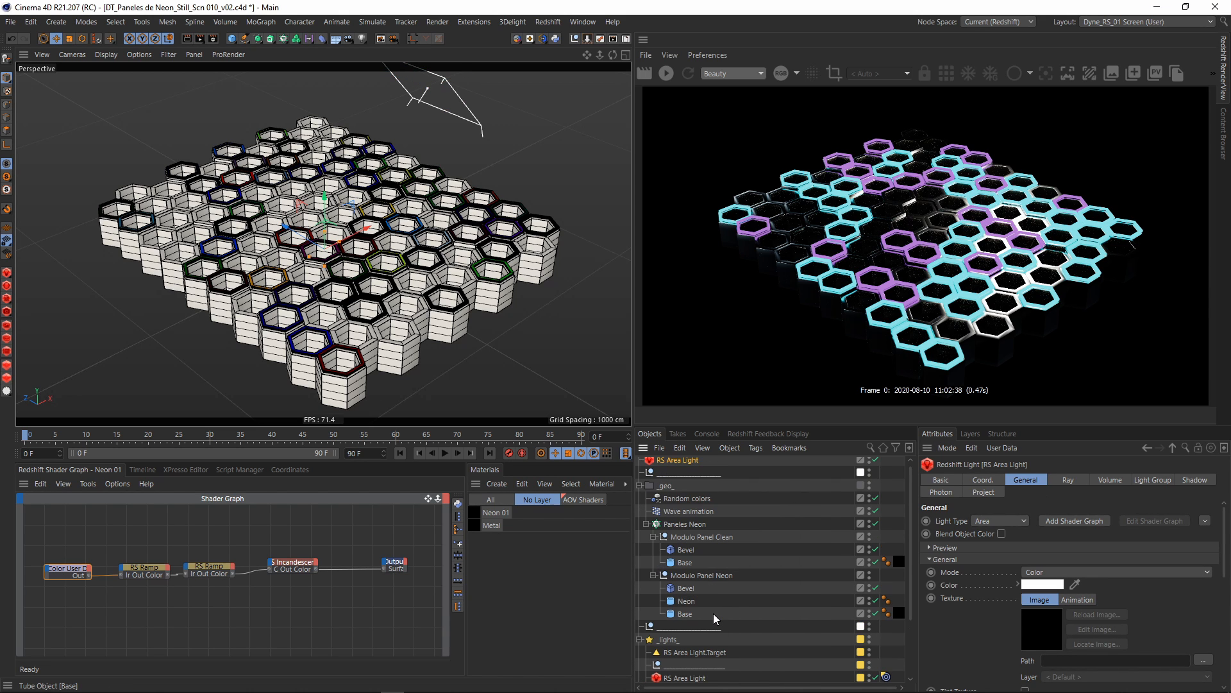
pyautogui.moveTo(684, 460); pyautogui.dragTo(687, 605)
# - Set the new area light's shape to Mesh with the Neon object as its mesh, and start the interactive render
pyautogui.scroll(-5, 987, 601)
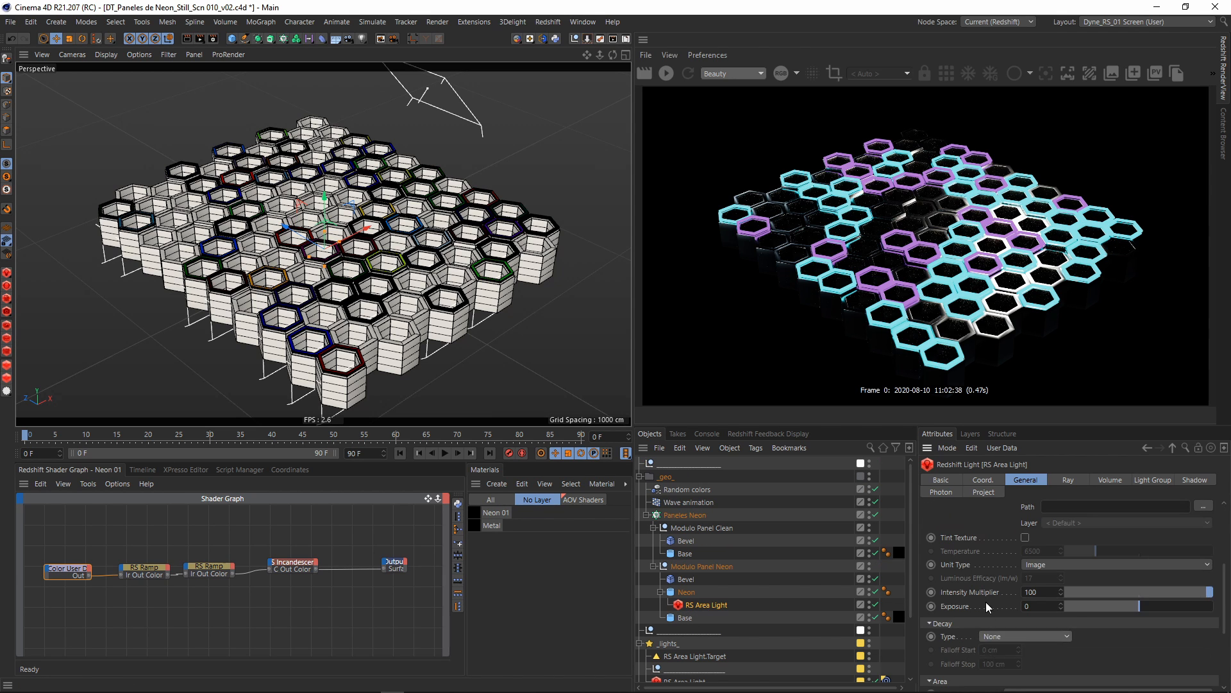
pyautogui.click(1006, 613)
pyautogui.click(1029, 606)
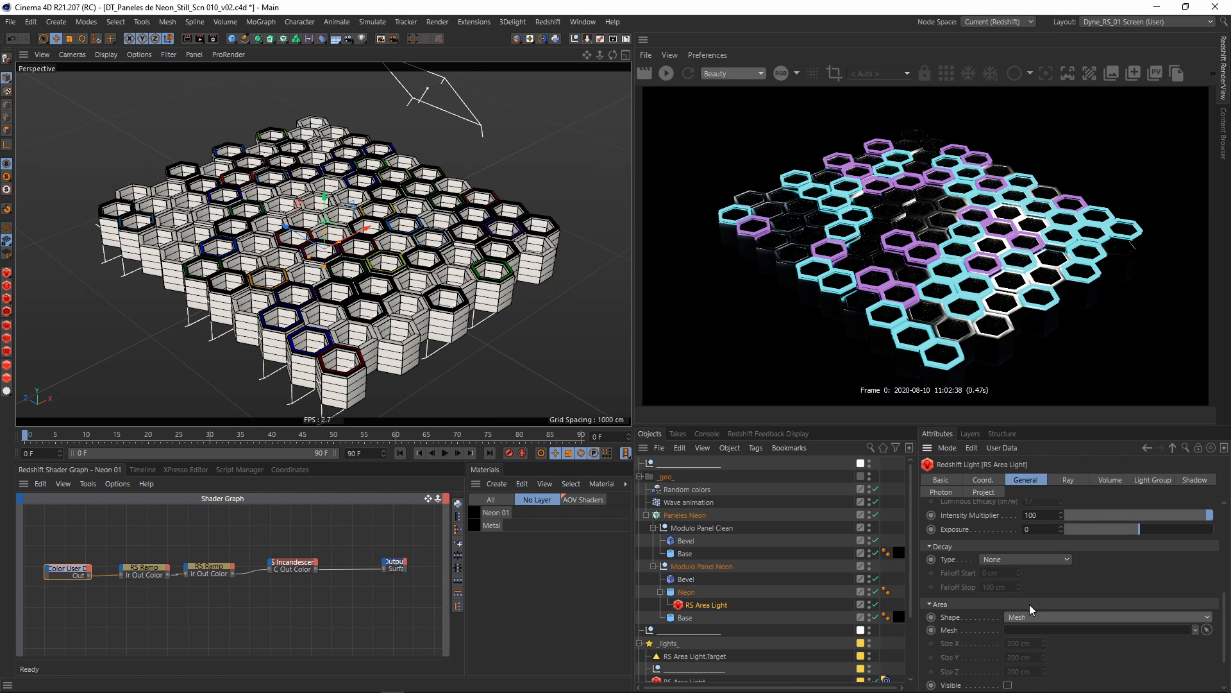
pyautogui.moveTo(687, 591); pyautogui.dragTo(1085, 630)
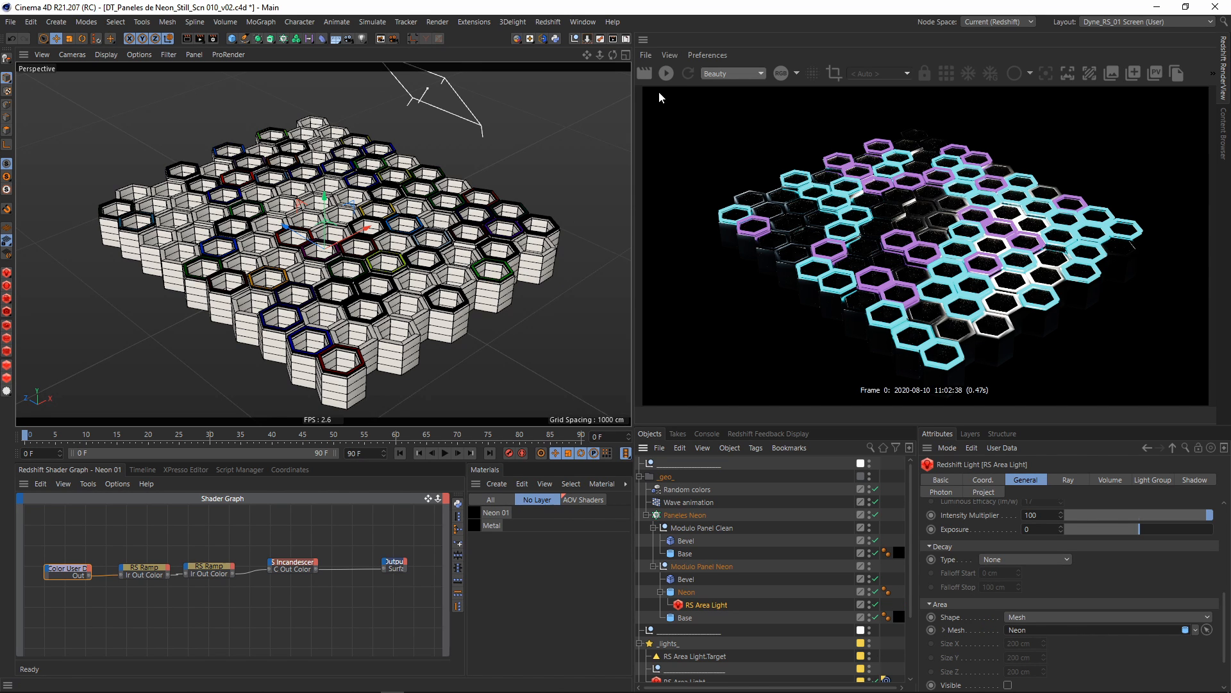
pyautogui.click(665, 73)
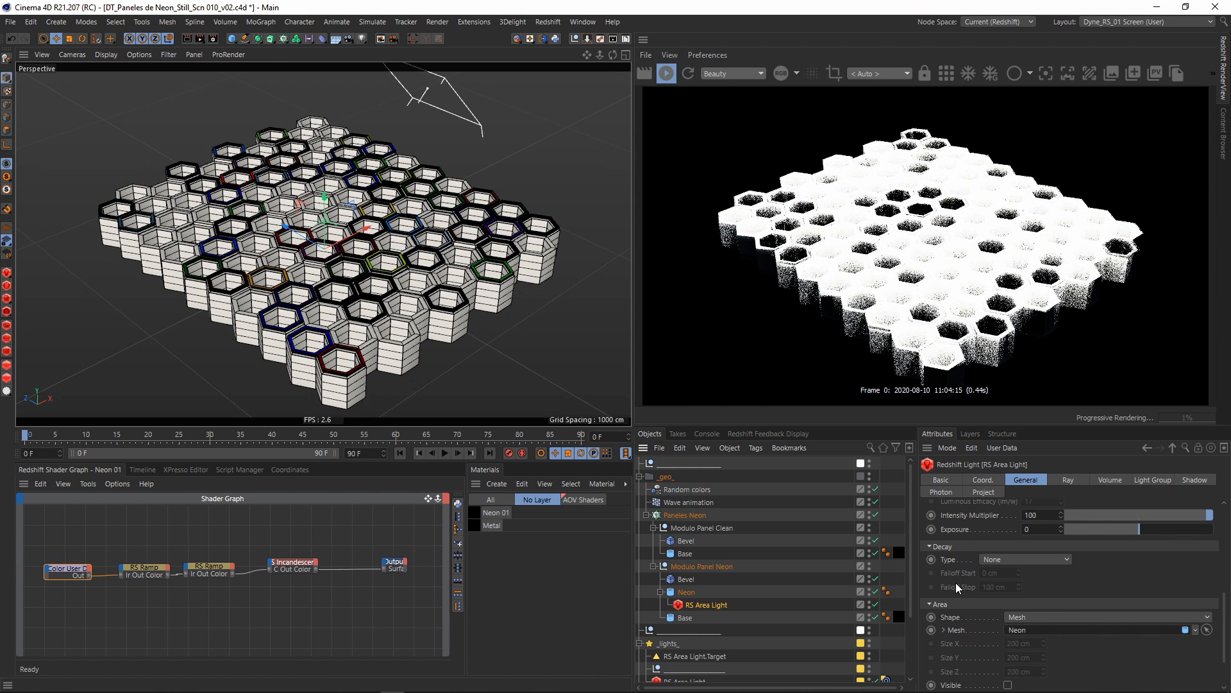
# - Set the mesh light's intensity multiplier to 1.5 and its exposure to 3
pyautogui.scroll(5, 981, 586)
pyautogui.scroll(-5, 964, 629)
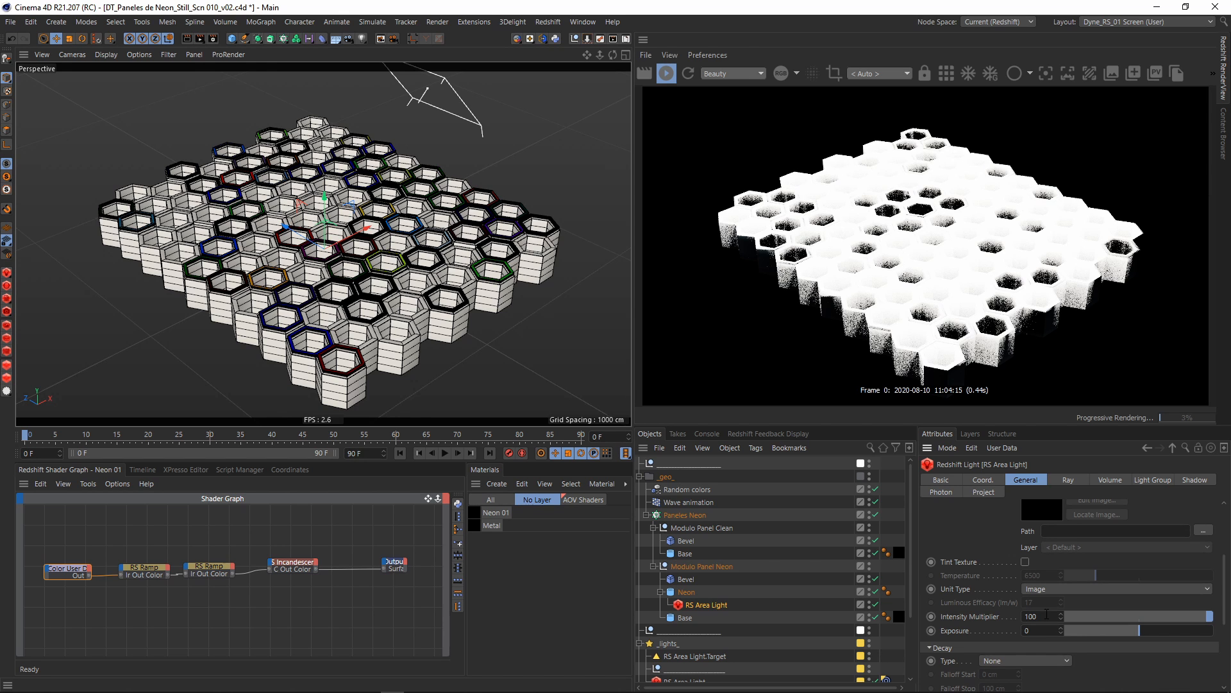
pyautogui.click(1047, 614)
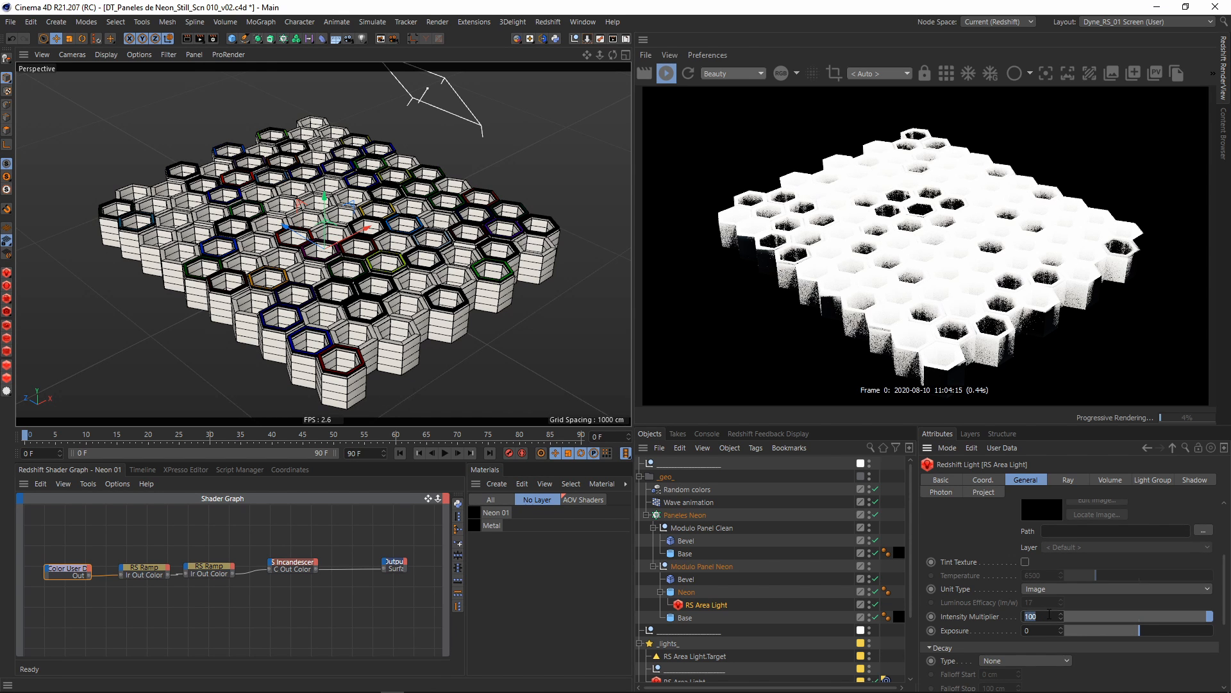
pyautogui.write('1.5')
pyautogui.press('Tab')
pyautogui.write('3')
pyautogui.press('Return')
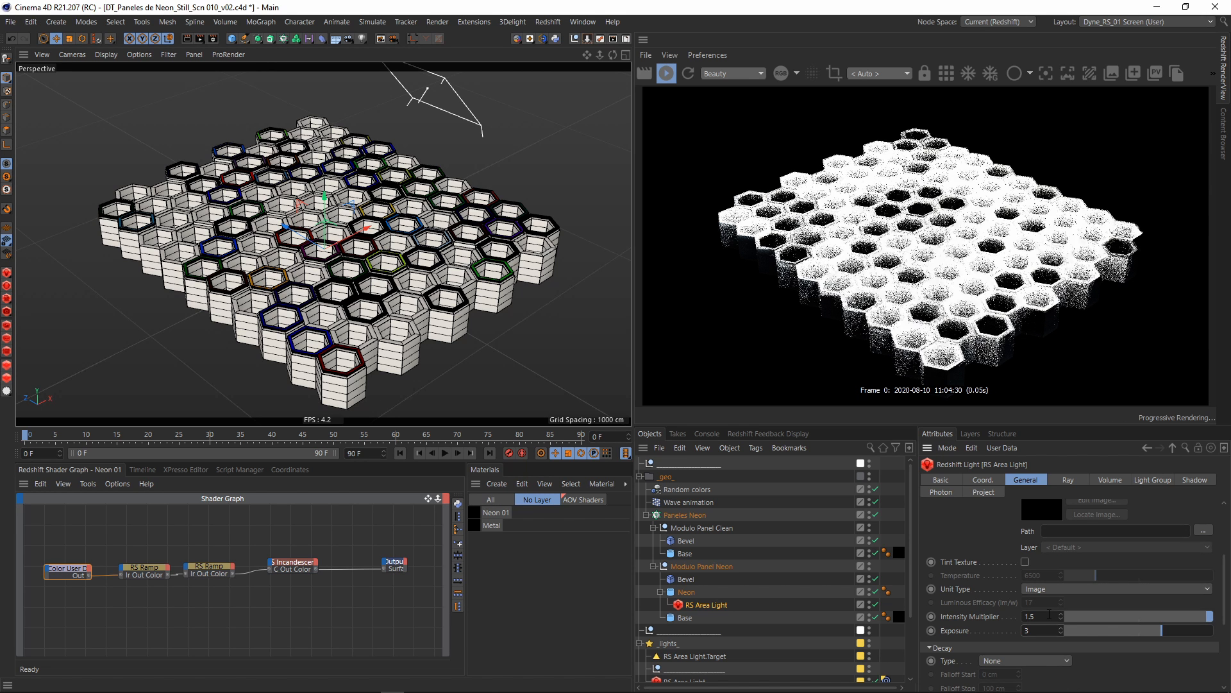
# - Lower the mesh light's intensity multiplier to 0.5 and its exposure to 1.5
pyautogui.click(1049, 614)
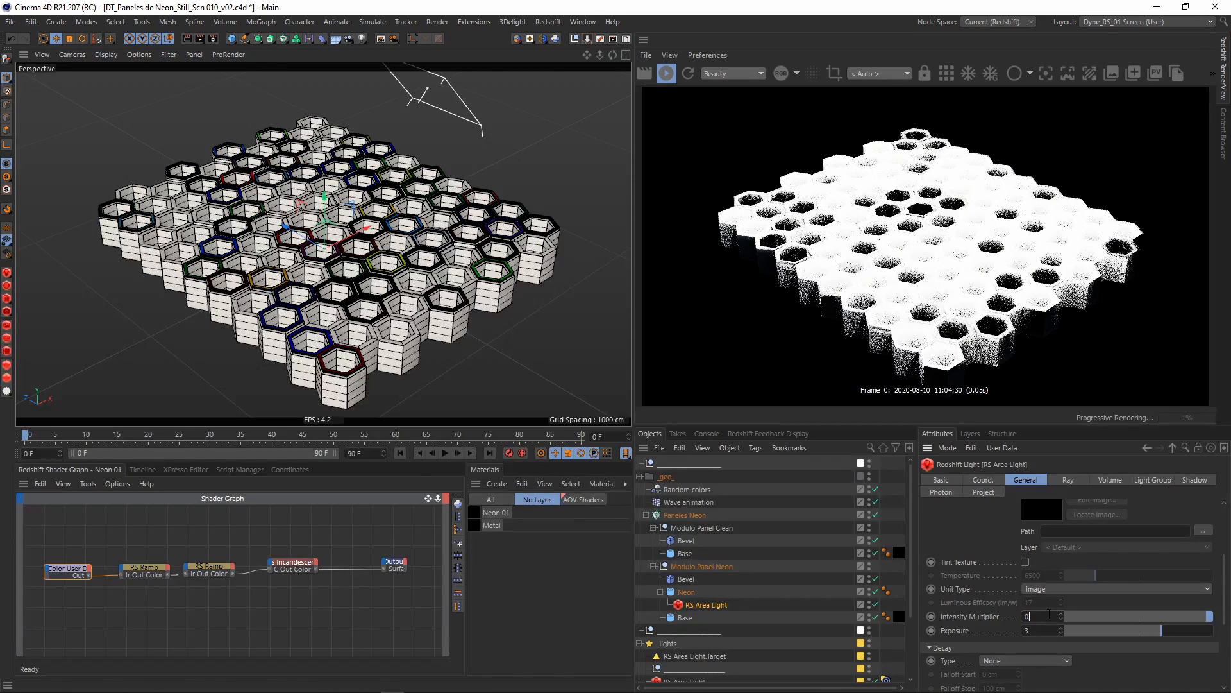
pyautogui.write('0.5')
pyautogui.press('Tab')
pyautogui.write('1.5')
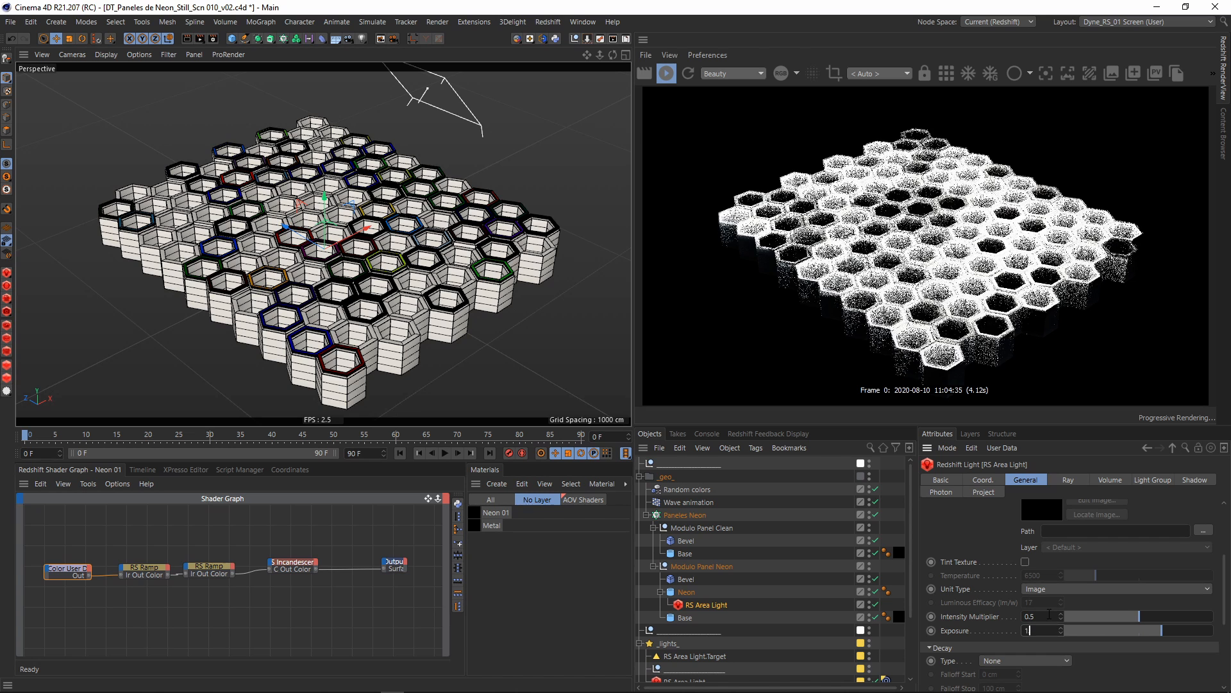
pyautogui.press('Return')
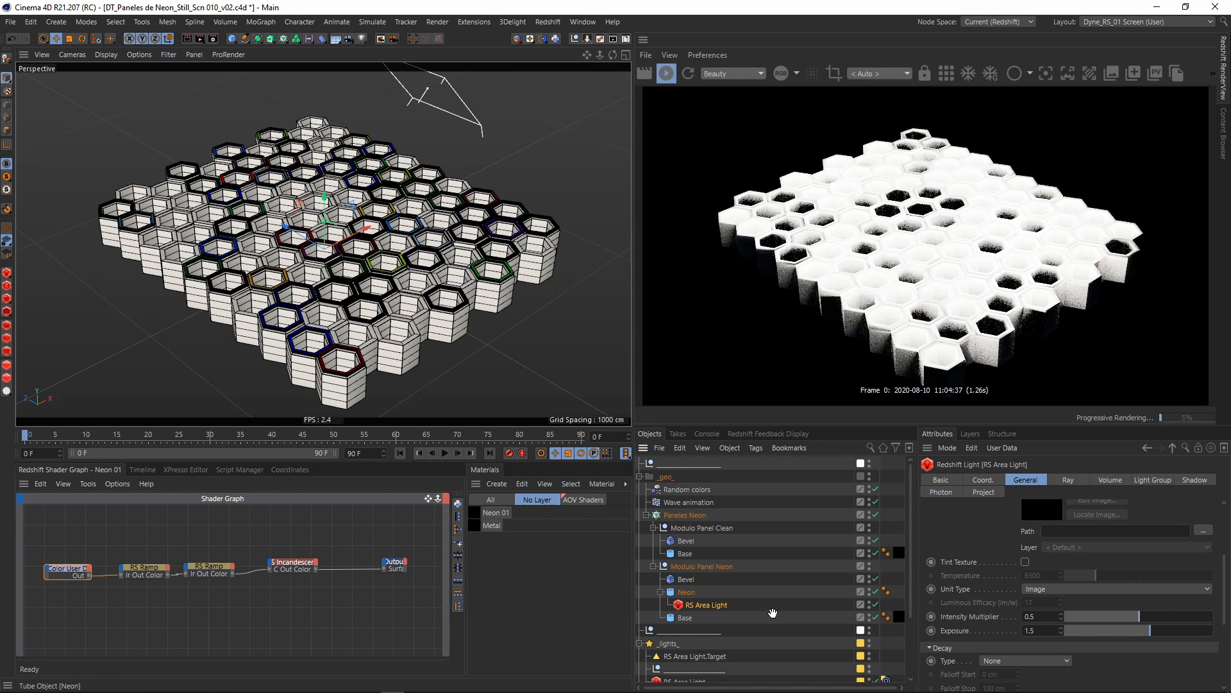
# - Reduce the mesh light's intensity multiplier to 0.25 and its exposure to 0.5
pyautogui.scroll(-1, 866, 597)
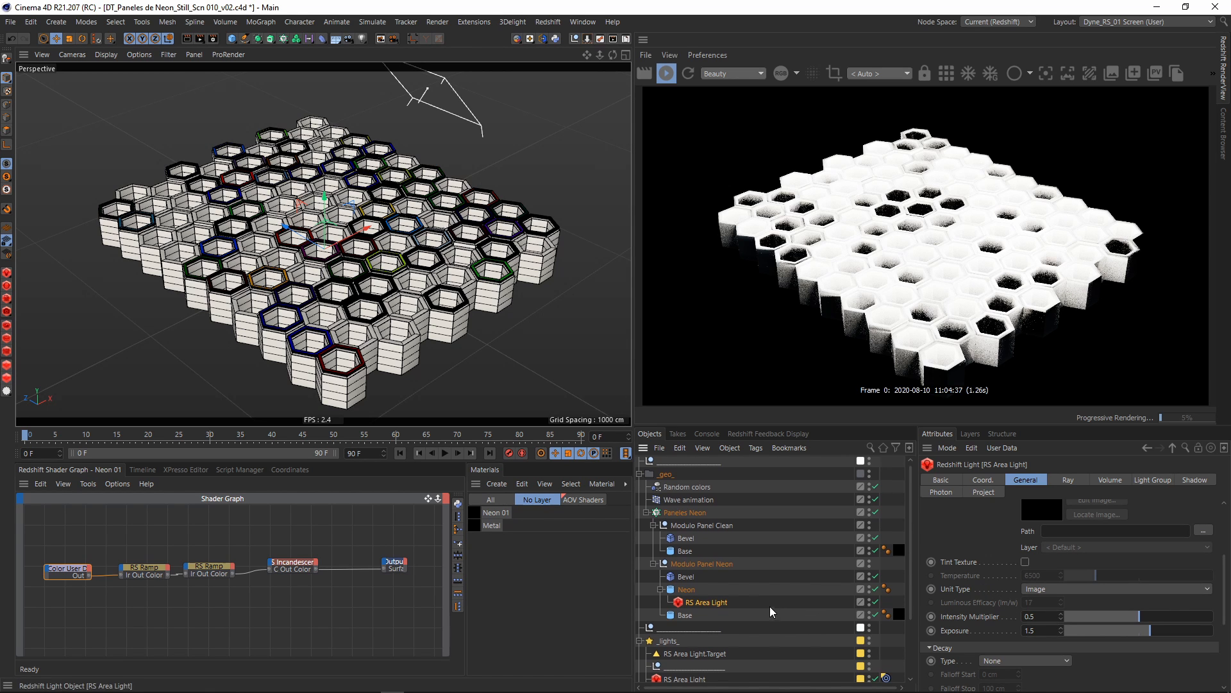
pyautogui.click(1056, 613)
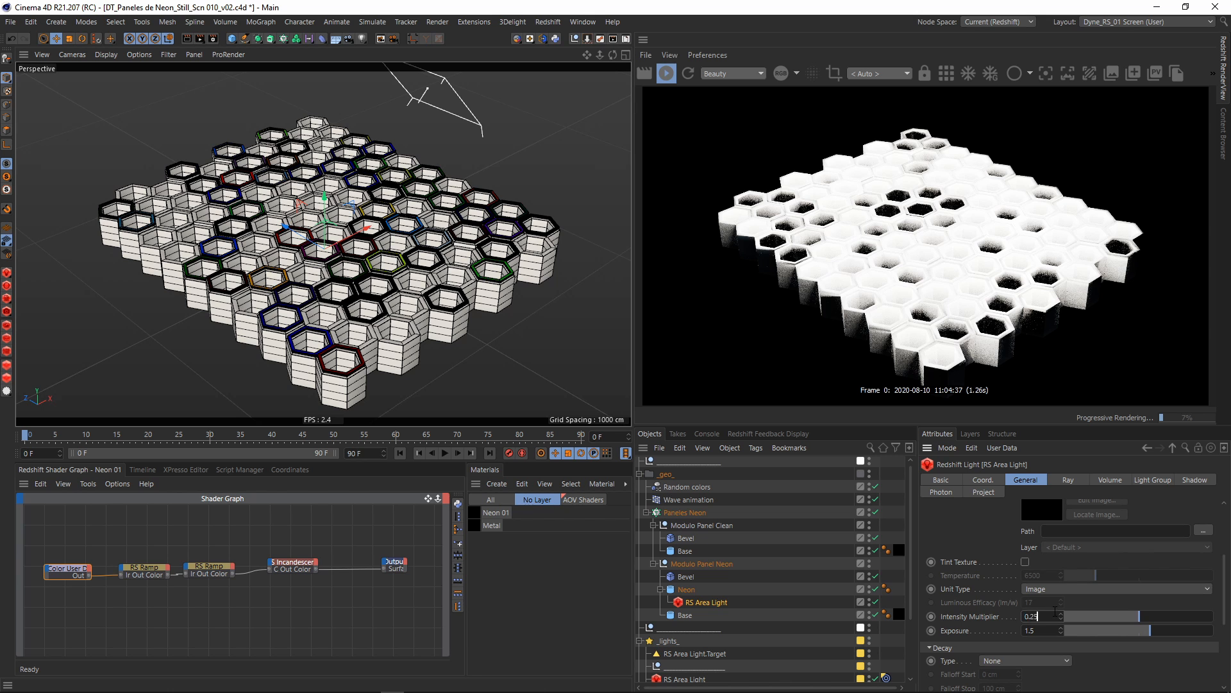
pyautogui.press('Tab')
pyautogui.write('0.5')
pyautogui.press('Return')
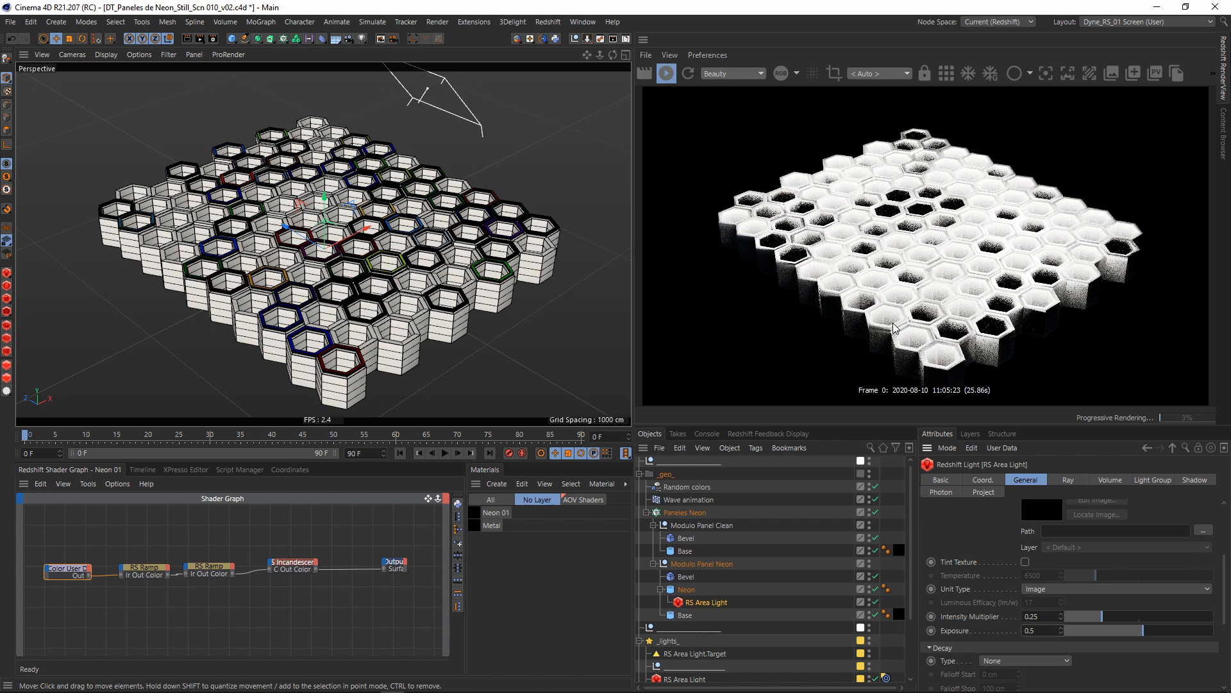
# - Make the mesh light visible and set its intensity multiplier to 0.5 and exposure to 1
pyautogui.scroll(-3, 982, 585)
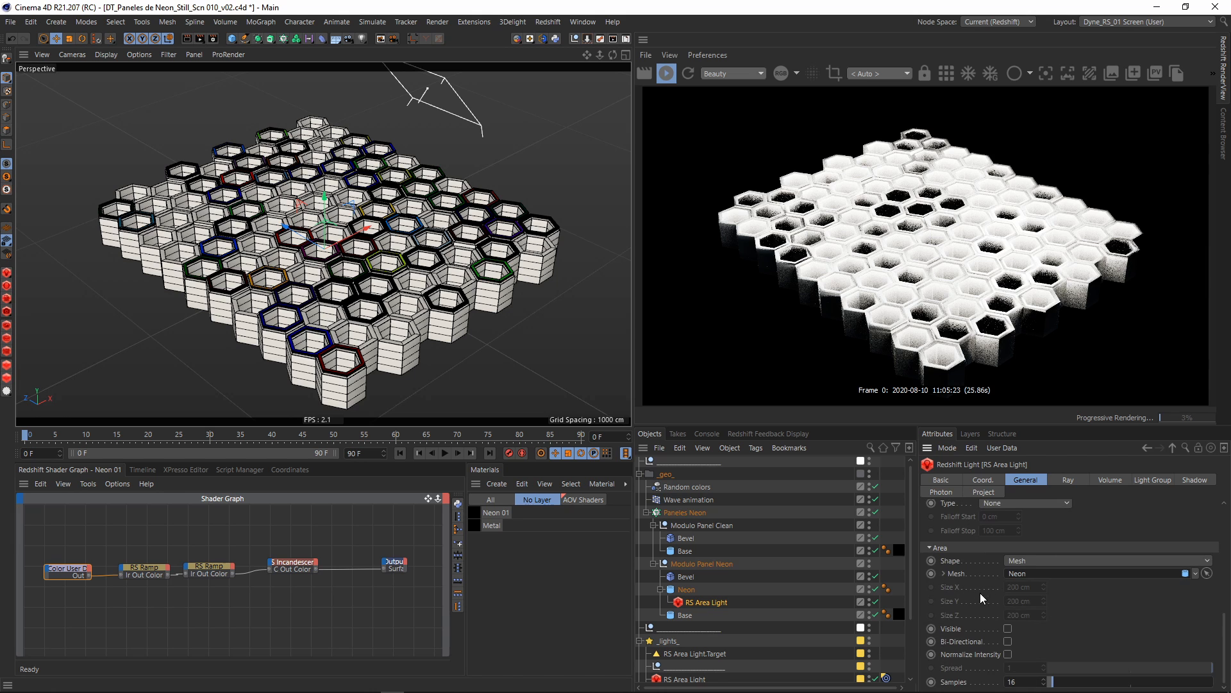
pyautogui.click(1007, 629)
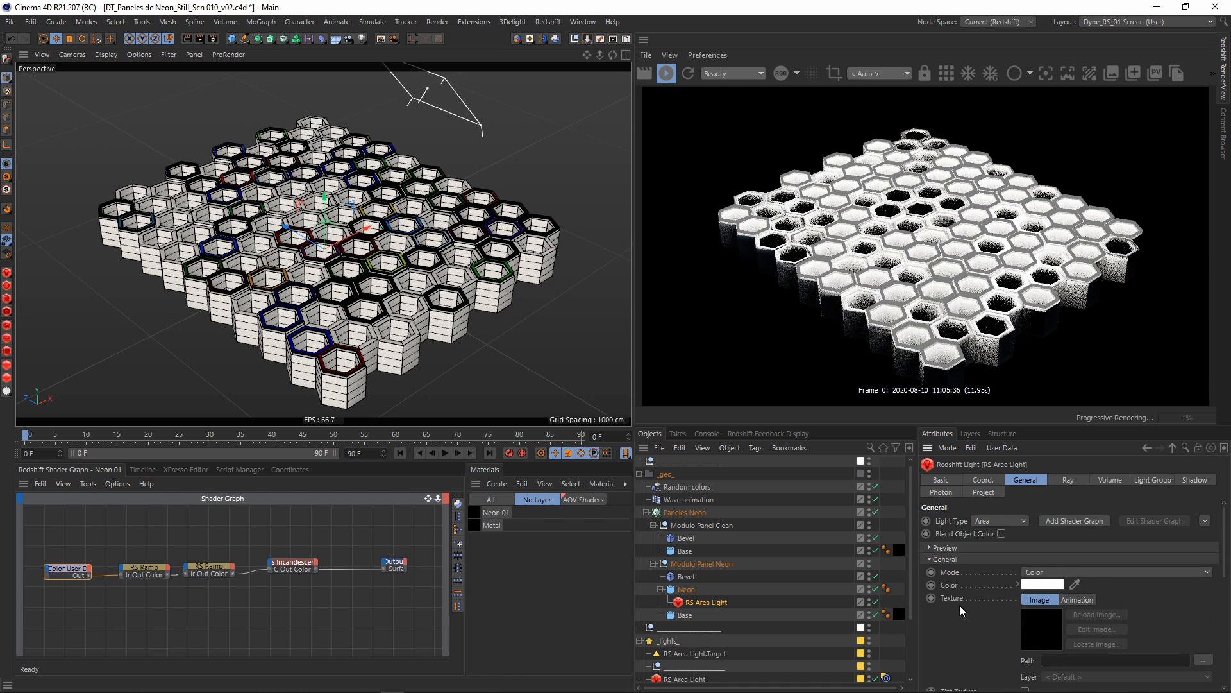
pyautogui.scroll(2, 960, 594)
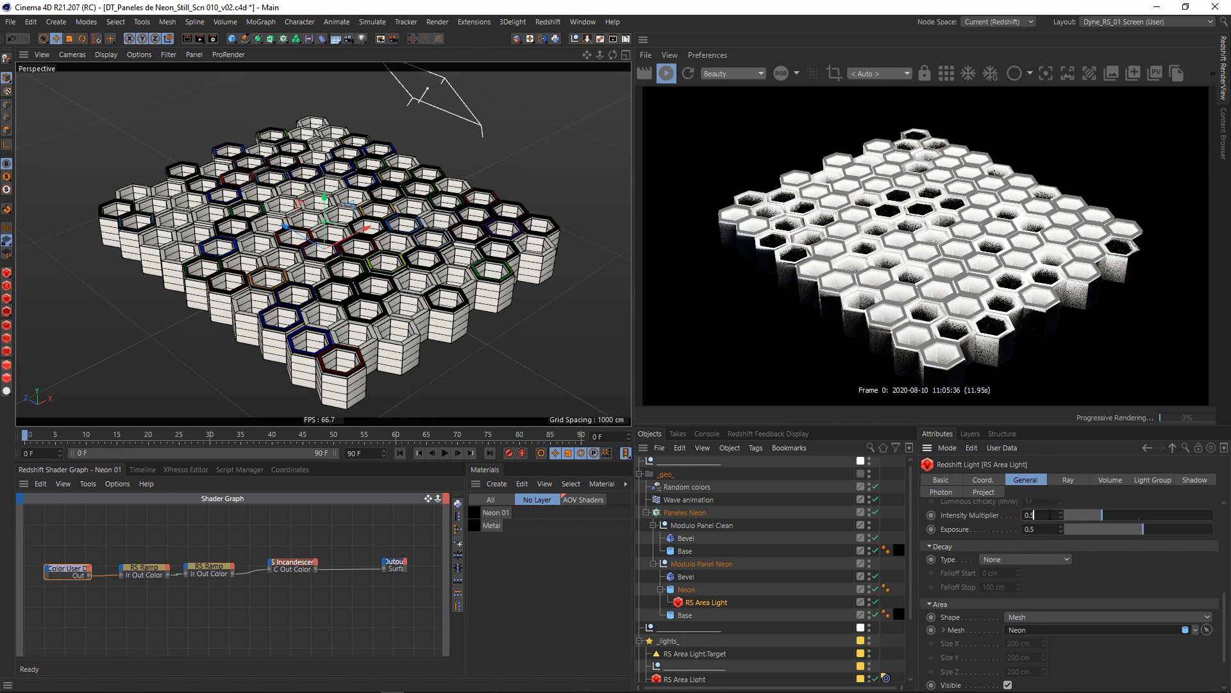
pyautogui.press('Tab')
pyautogui.write('1')
pyautogui.press('Return')
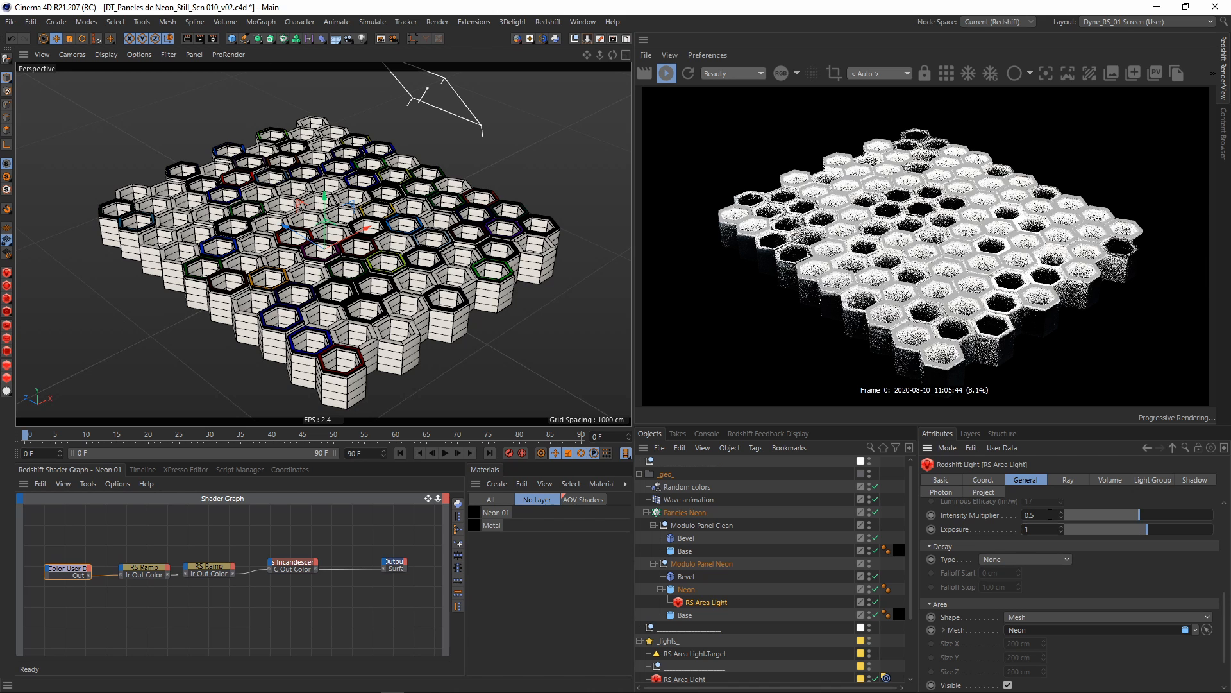
# - Raise the mesh light's exposure first to 1.5 and finally to 2.5
pyautogui.doubleClick(1045, 530)
pyautogui.write('1.5')
pyautogui.press('Return')
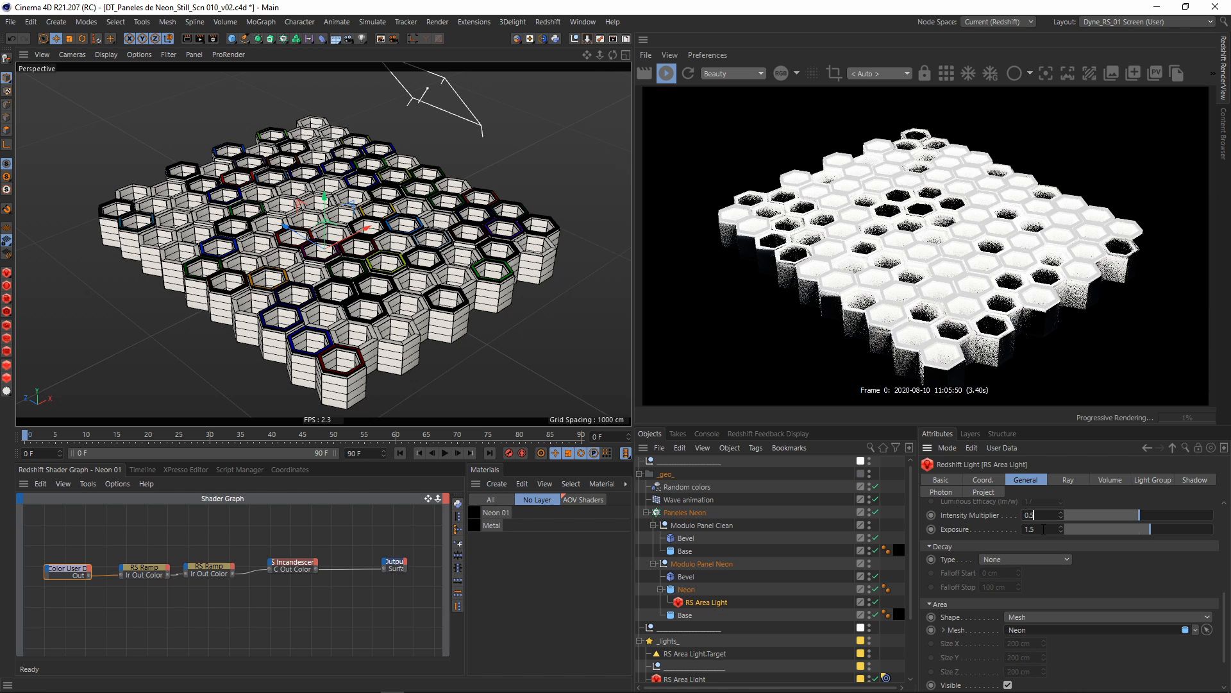
pyautogui.doubleClick(1043, 529)
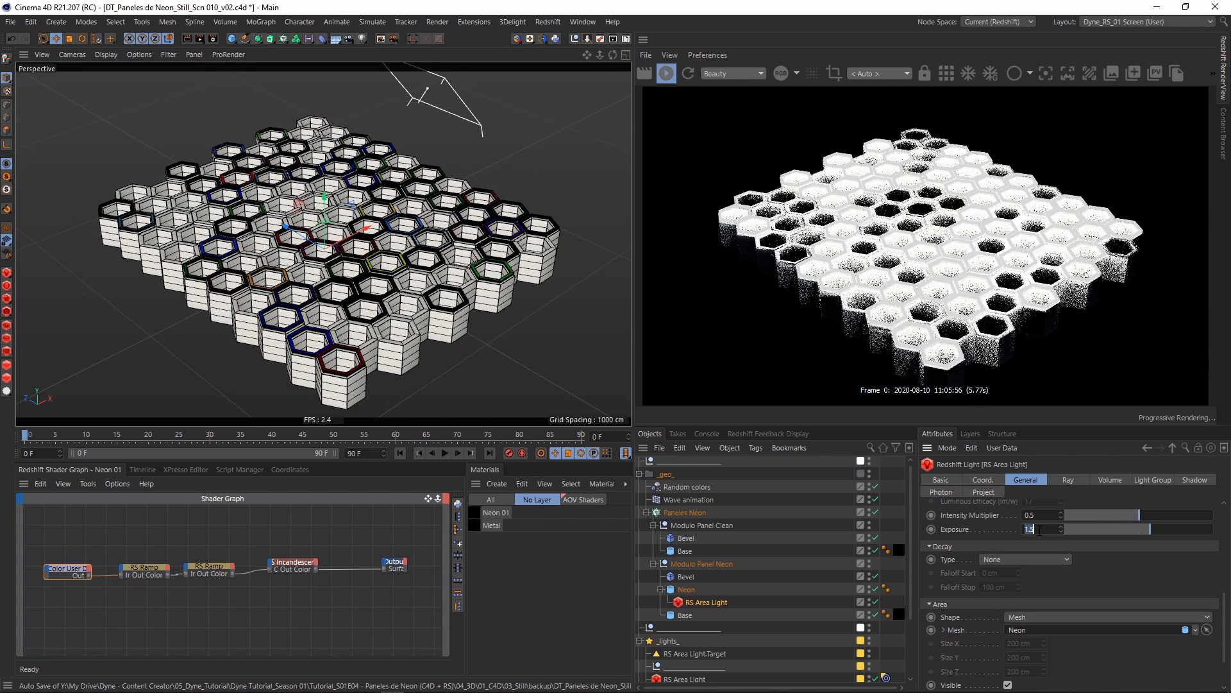
pyautogui.write('2.5')
pyautogui.press('Return')
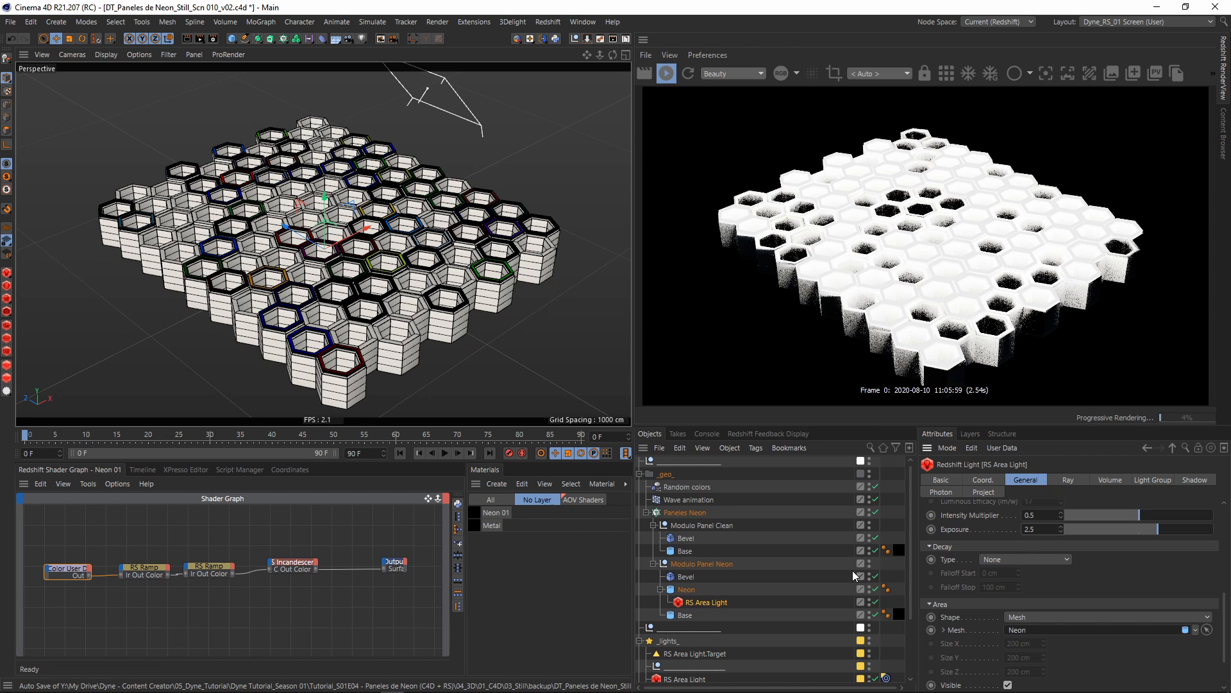
# - Collapse the Modulo Panel Neon group and rename it Modulo Panel Neon 01
pyautogui.scroll(5, 956, 592)
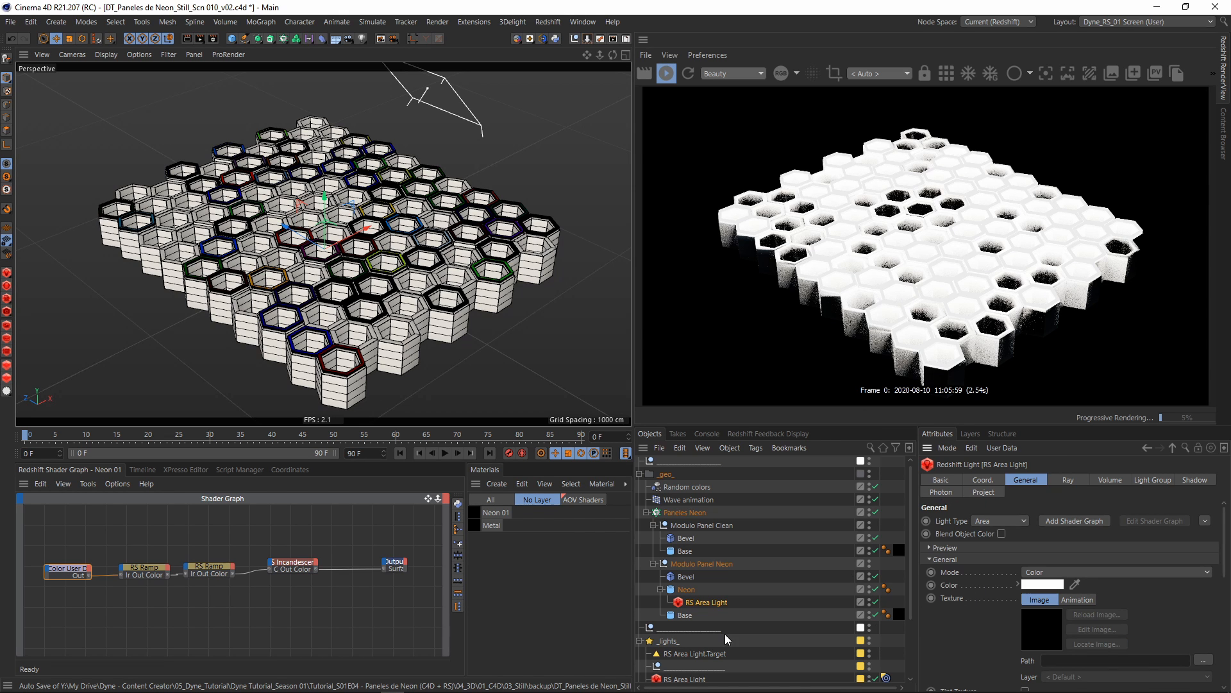
pyautogui.click(654, 564)
pyautogui.doubleClick(732, 564)
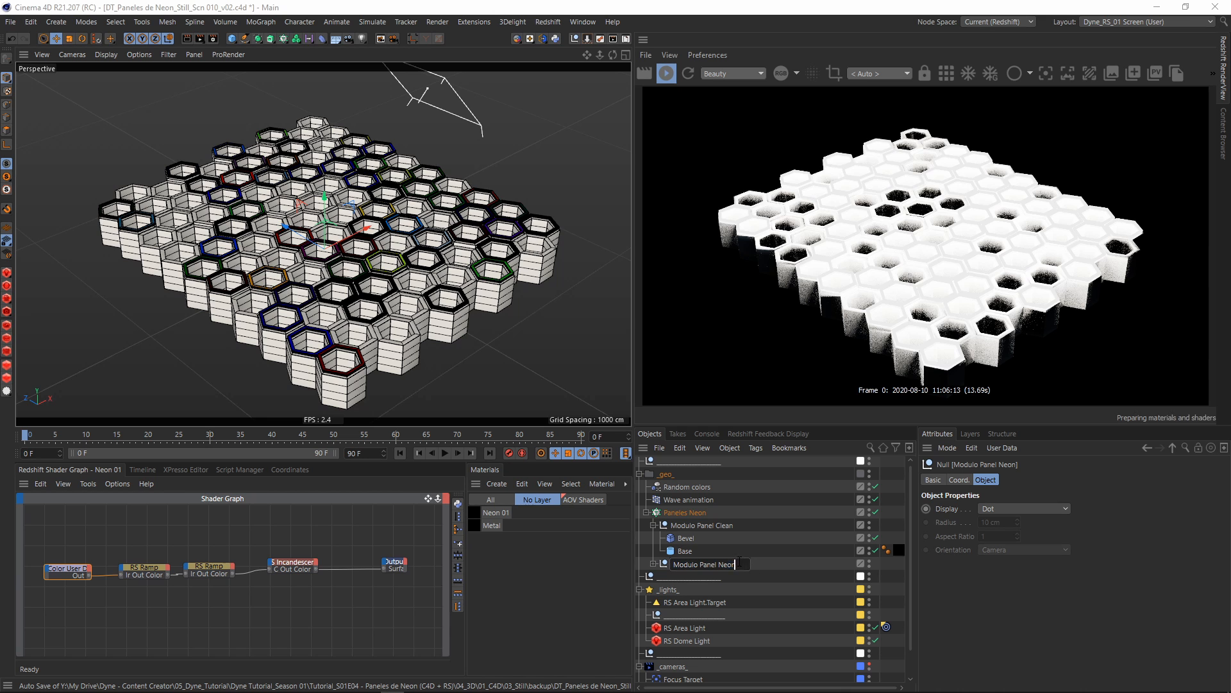
pyautogui.write('01')
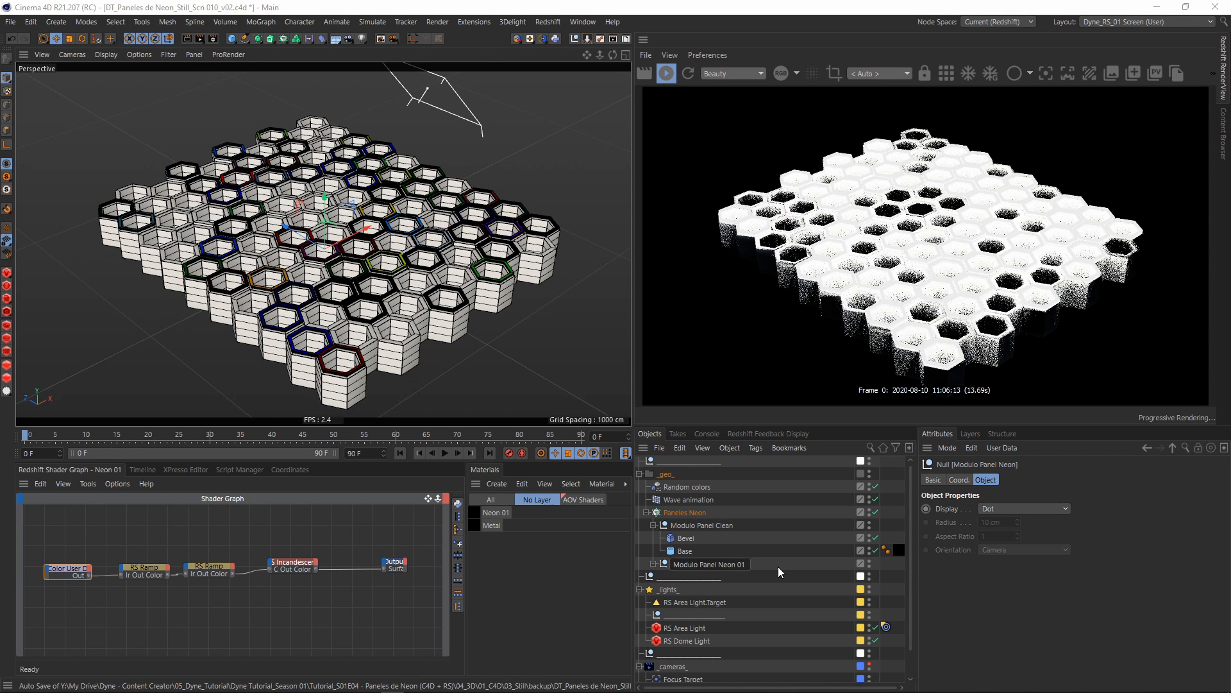
pyautogui.press('Return')
# - Duplicate the Modulo Panel Neon 01 group and rename the copy Modulo Panel Neon 02
pyautogui.moveTo(705, 563); pyautogui.dragTo(727, 563)
pyautogui.doubleClick(731, 564)
pyautogui.press('BackSpace')
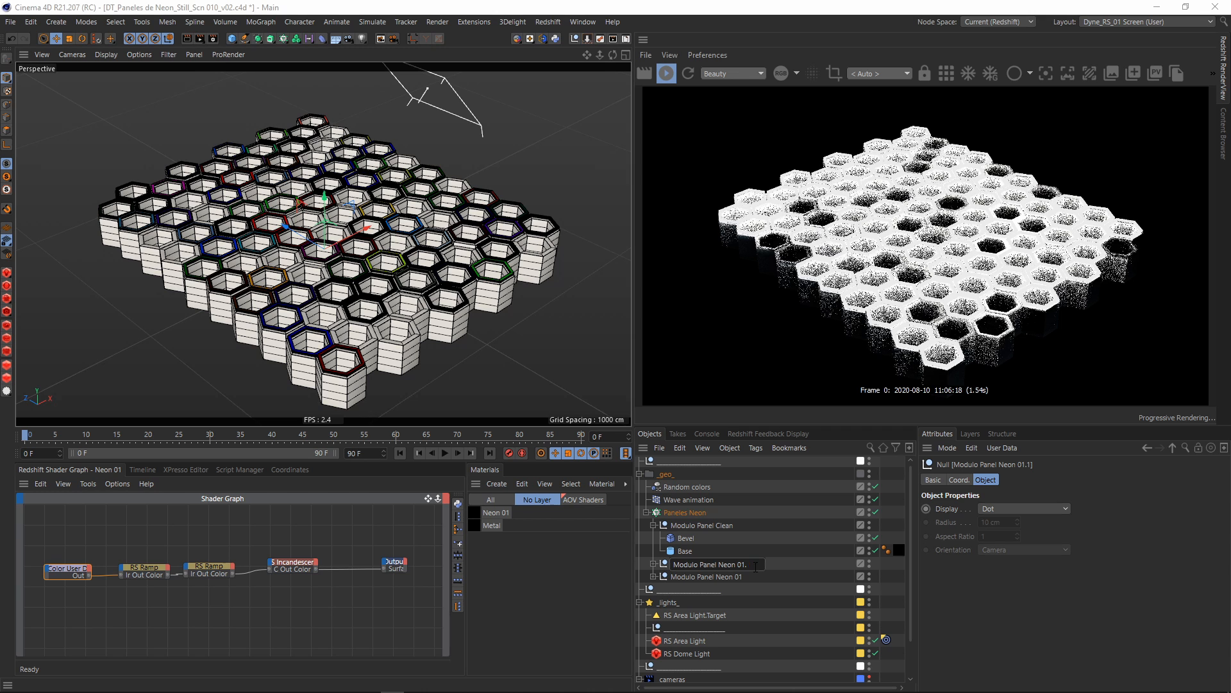
pyautogui.press('BackSpace')
pyautogui.press('BackSpace')
pyautogui.write('2')
pyautogui.press('Return')
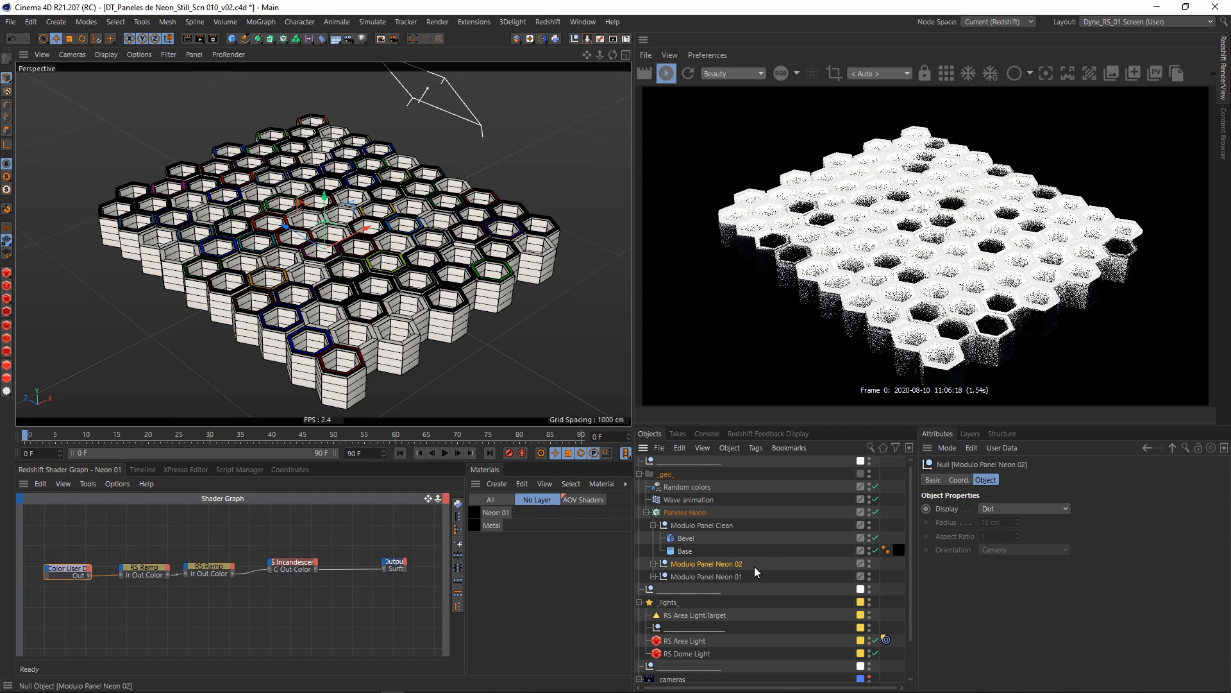
# - Expand both neon panel groups and select the RS Area Light inside Modulo Panel Neon 02
pyautogui.click(653, 576)
pyautogui.click(654, 564)
pyautogui.moveTo(783, 591); pyautogui.dragTo(780, 514, button='middle')
pyautogui.click(703, 525)
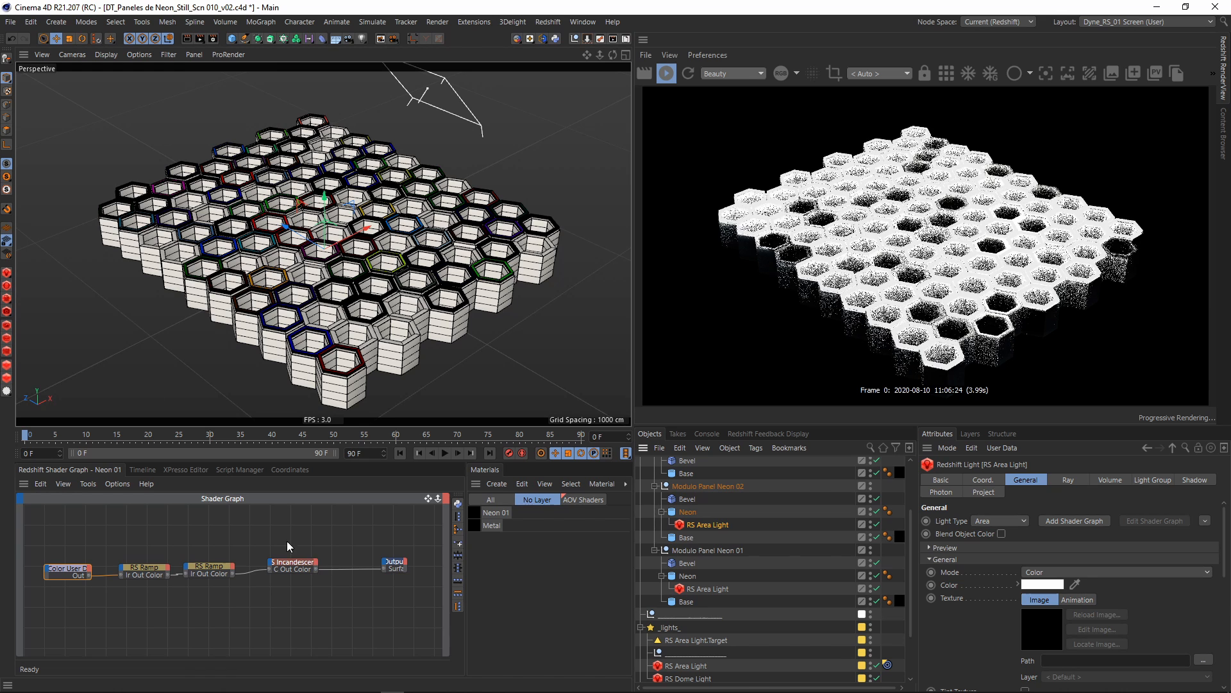
# - Copy the hexadecimal code of the purple knot in the Neon 01 material's second RS Ramp
pyautogui.click(293, 563)
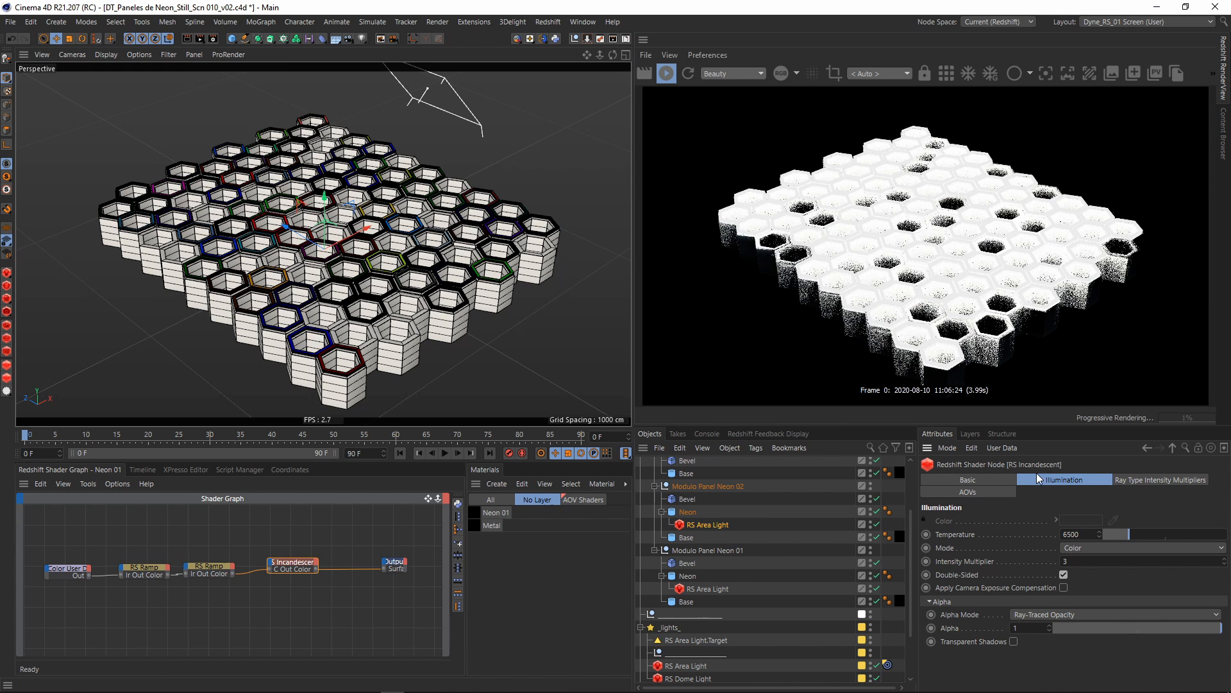
pyautogui.click(209, 567)
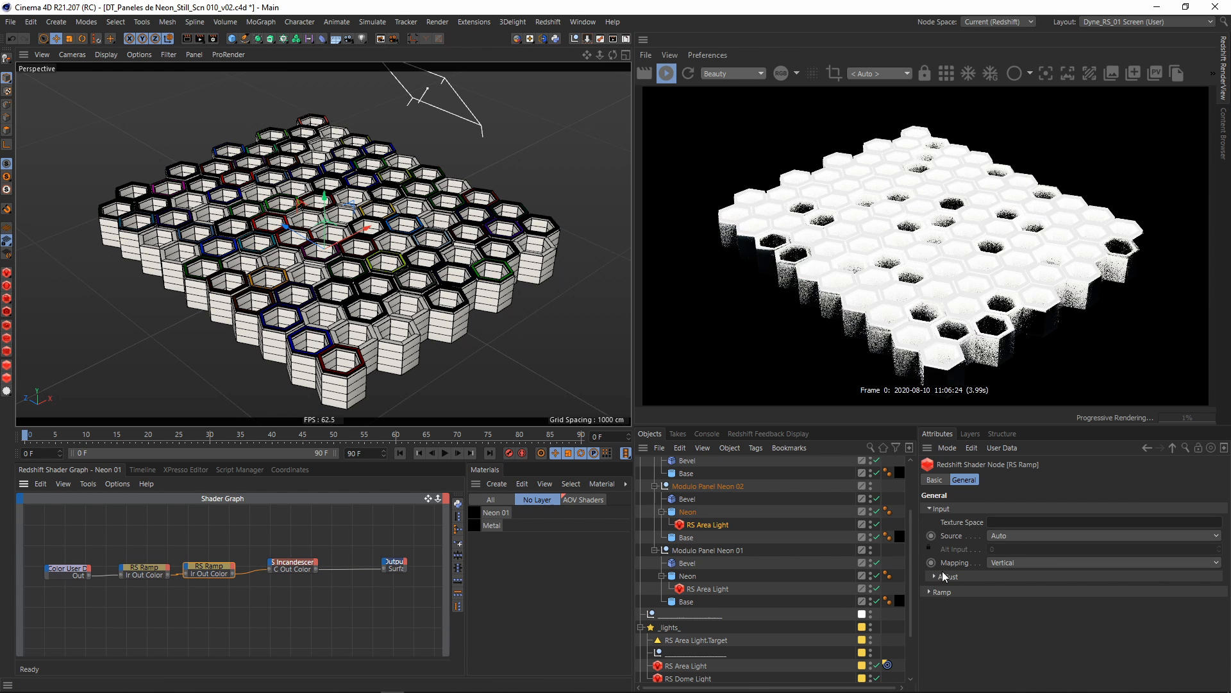
pyautogui.click(941, 592)
pyautogui.scroll(-3, 949, 642)
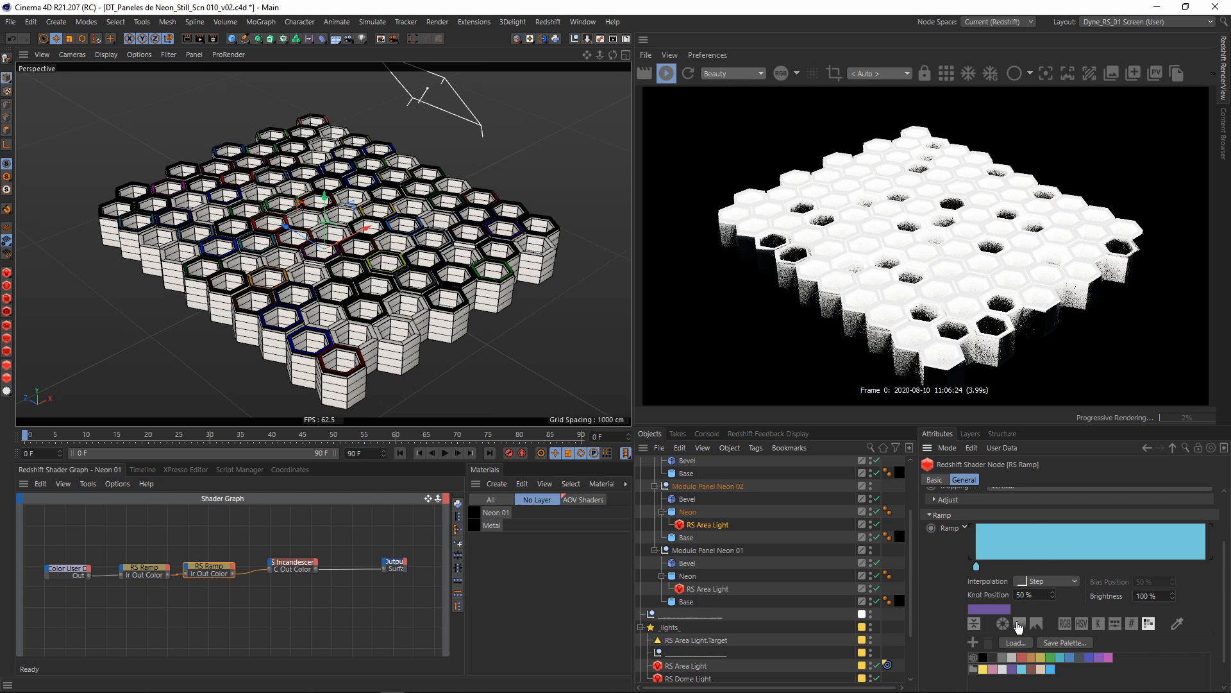
pyautogui.click(1018, 549)
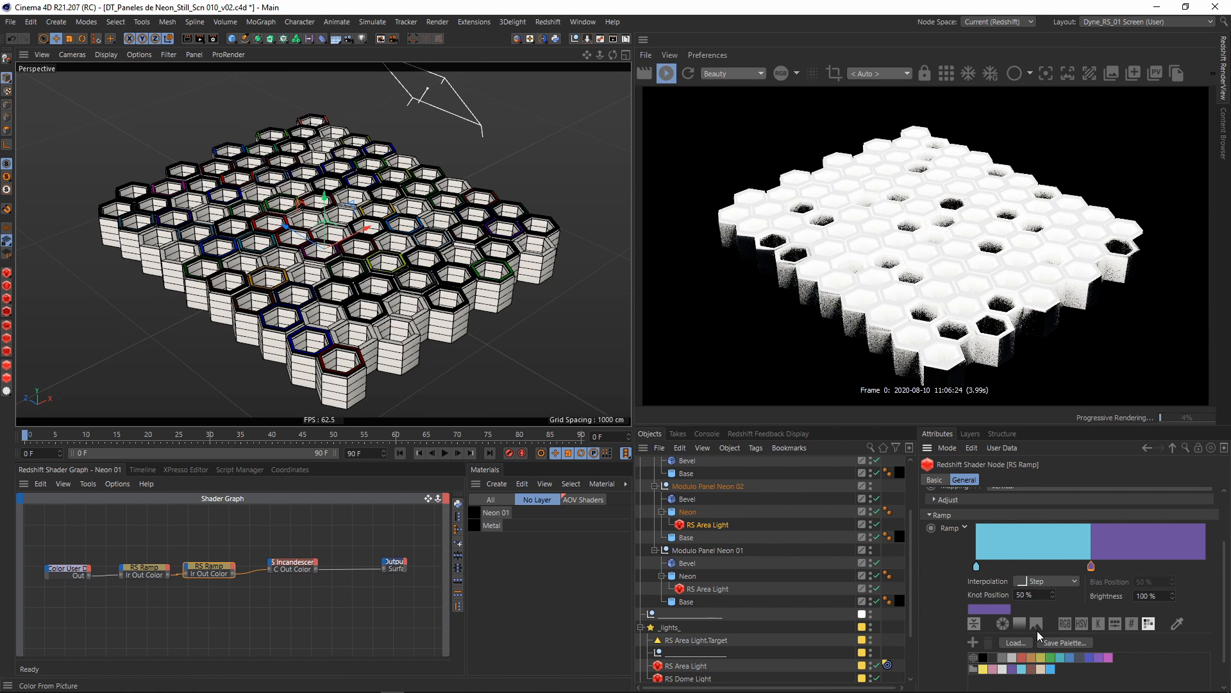
pyautogui.click(1082, 623)
pyautogui.scroll(-1, 933, 631)
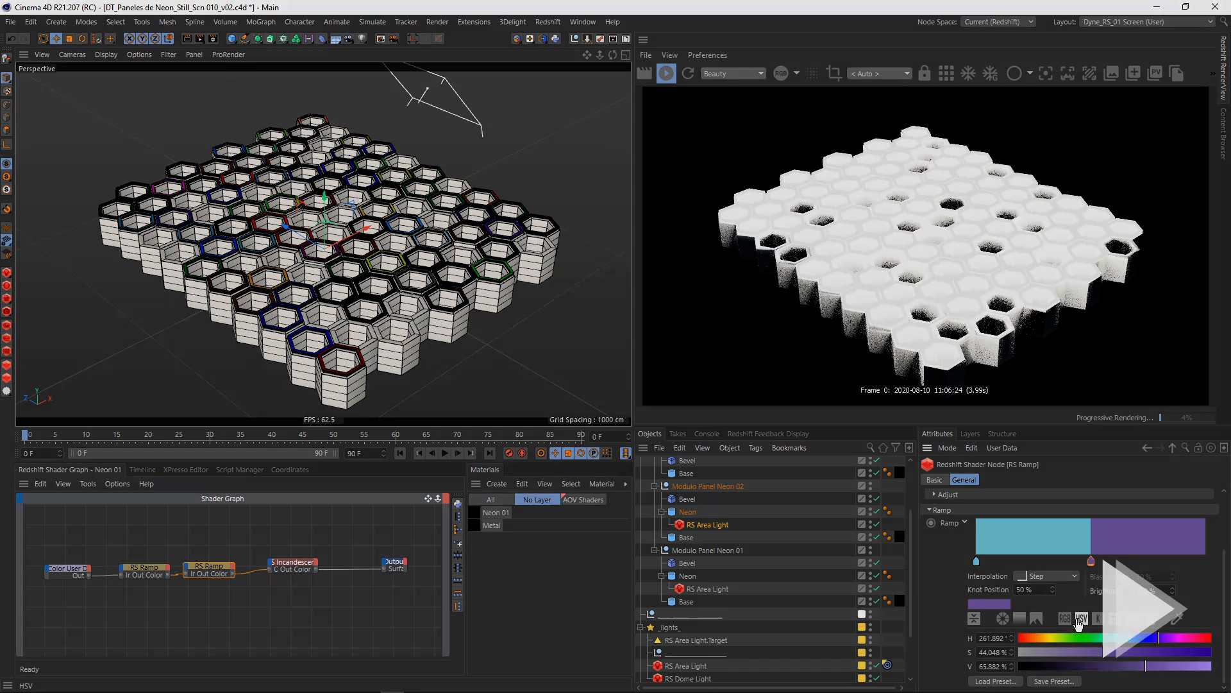
pyautogui.click(1132, 619)
pyautogui.moveTo(1005, 665); pyautogui.dragTo(962, 666)
pyautogui.hotkey('ctrl', 'c')
# - Paste the purple hexadecimal code as the color of the RS Area Light inside Modulo Panel Neon 02
pyautogui.click(708, 525)
pyautogui.click(1018, 529)
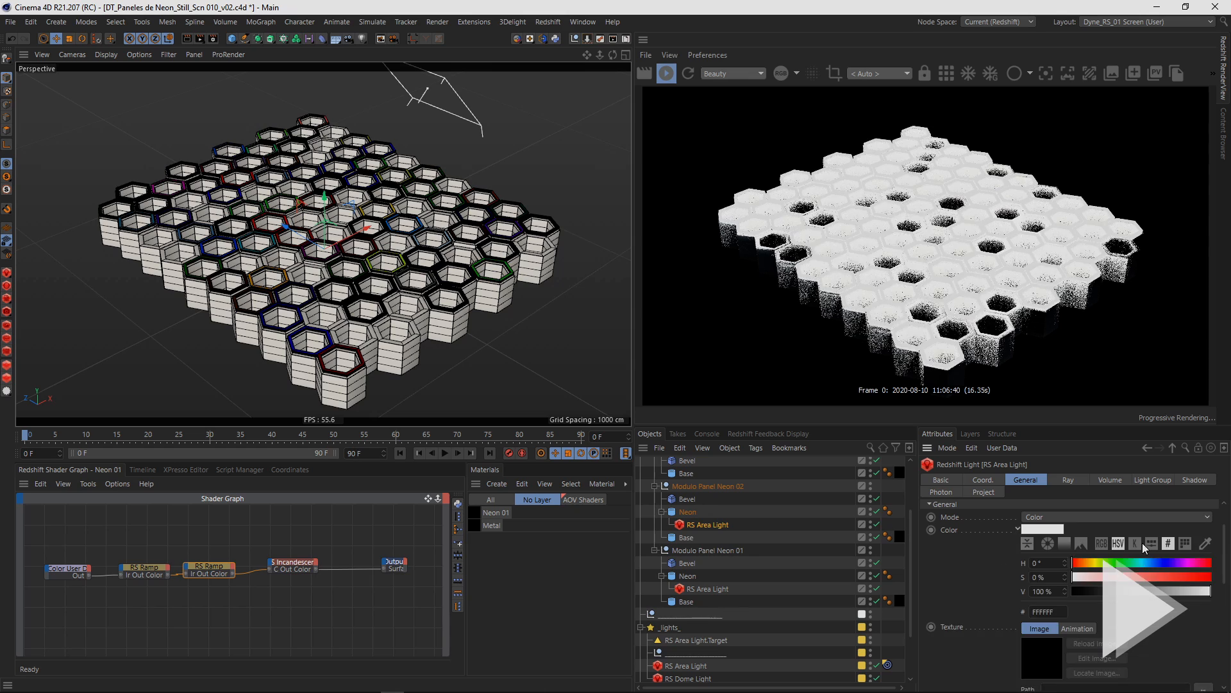
pyautogui.click(1168, 543)
pyautogui.moveTo(1059, 565); pyautogui.dragTo(978, 567)
pyautogui.hotkey('ctrl', 'v')
# - Copy the ramp's cyan color 82D1DD into the color of the RS Area Light inside Modulo Panel Neon 01
pyautogui.click(705, 588)
pyautogui.click(247, 617)
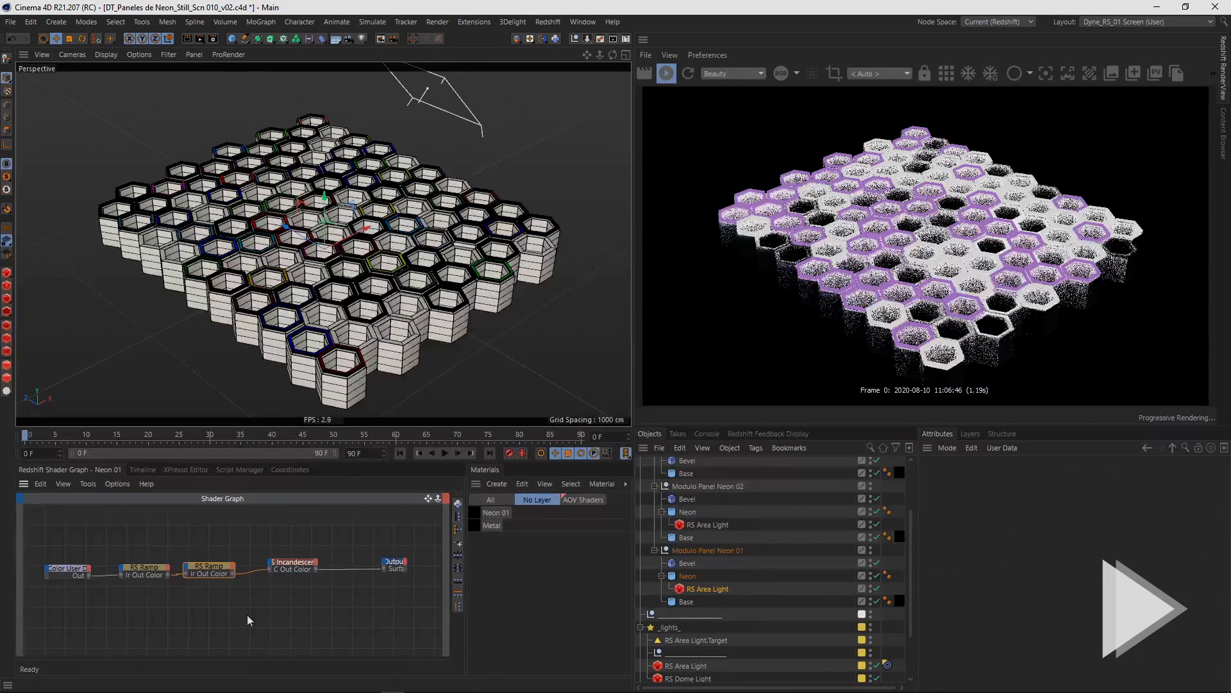
pyautogui.click(211, 570)
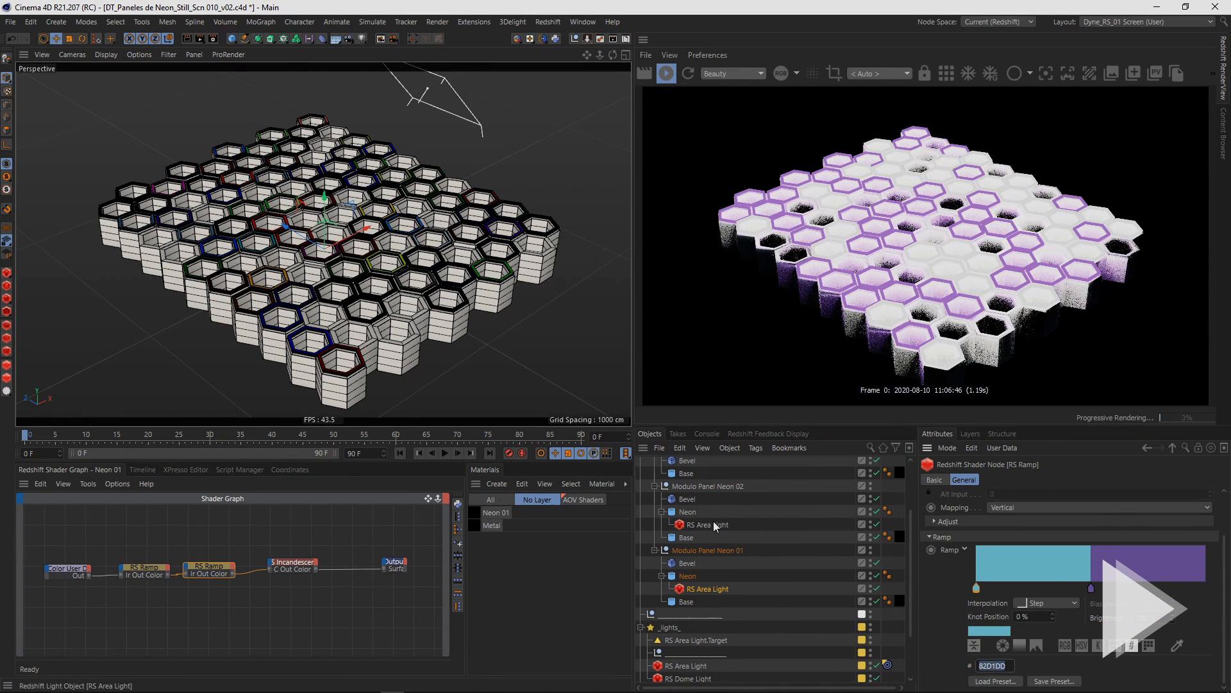
pyautogui.click(708, 589)
pyautogui.moveTo(1032, 564); pyautogui.dragTo(1091, 575)
pyautogui.hotkey('ctrl', 'v')
pyautogui.press('Return')
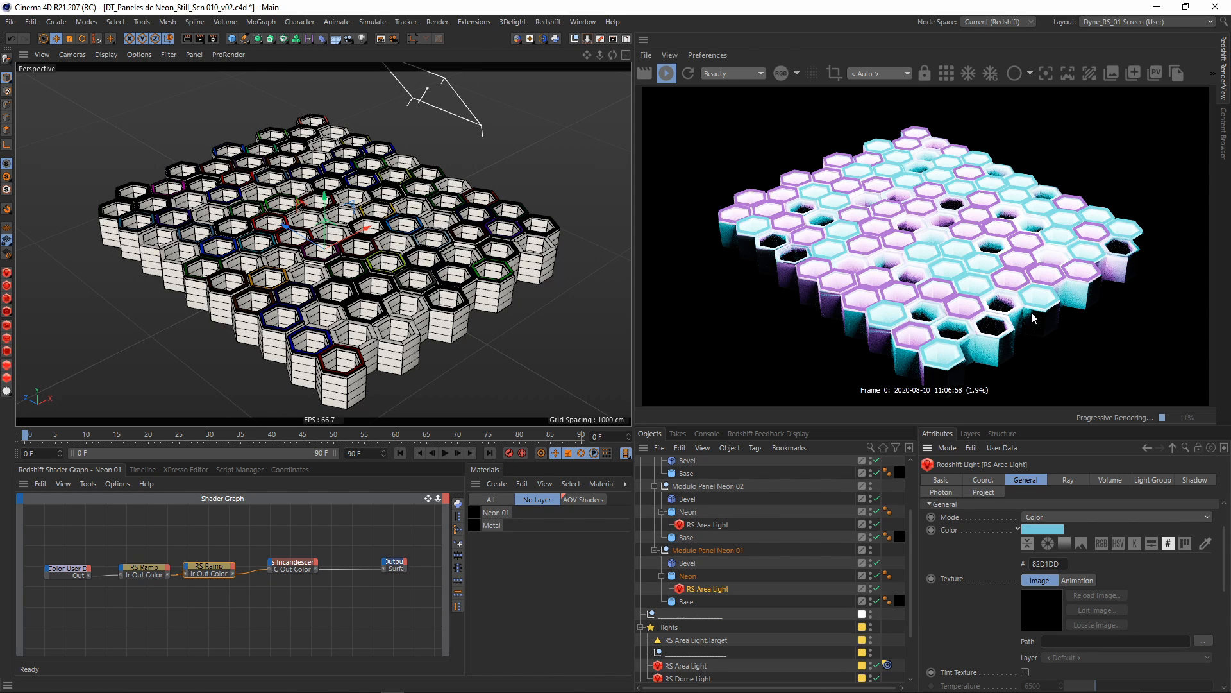
# - Open the Metal material's shader and disable the RS Area Light and RS Dome Light in the _lights_ group
pyautogui.click(484, 524)
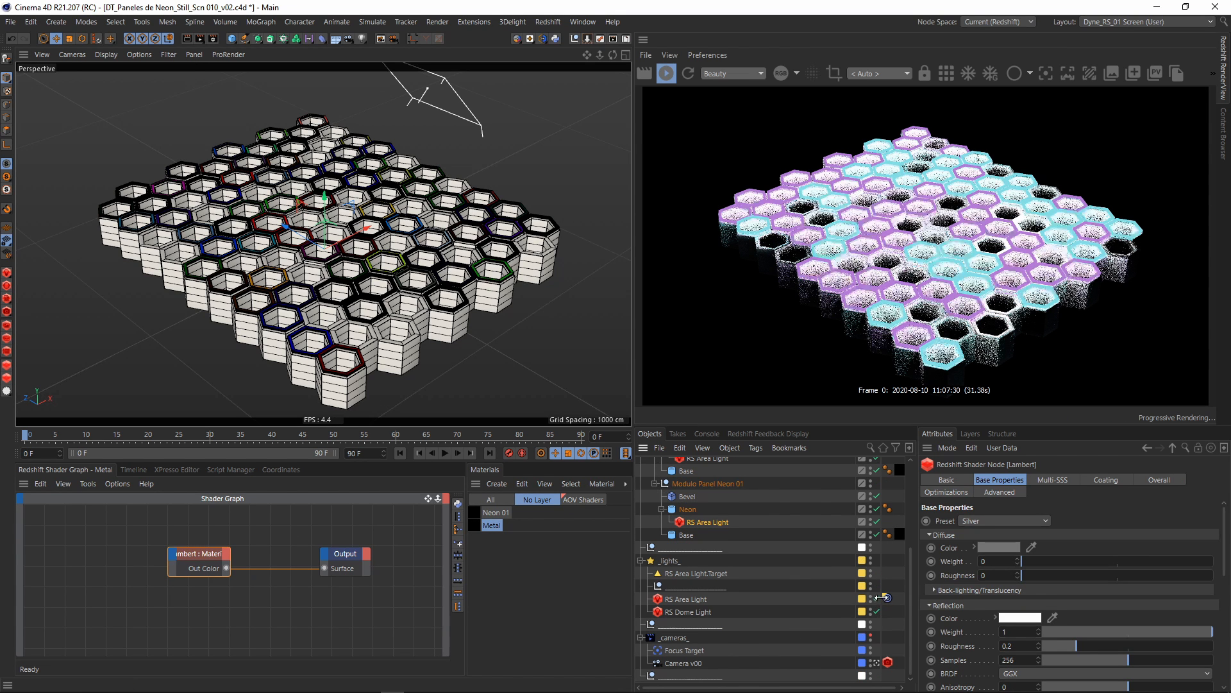
pyautogui.moveTo(876, 598); pyautogui.dragTo(876, 612)
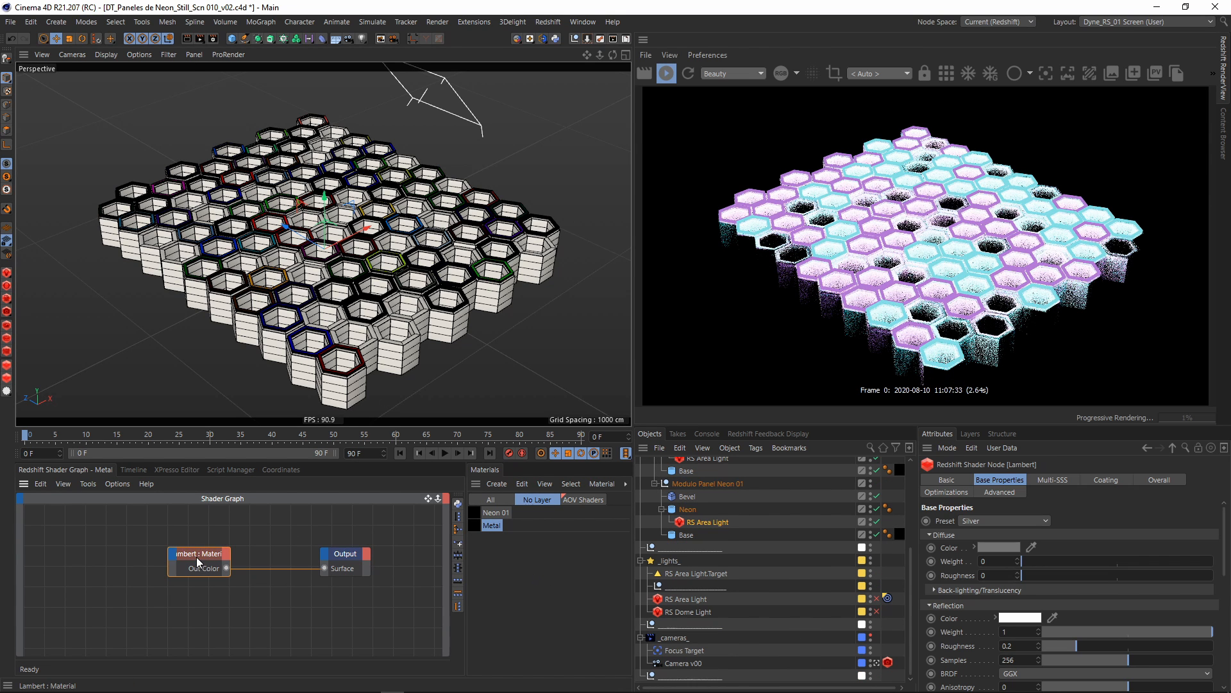
# - Try reflection weights of 0, 0.25 and 0.125 on the Metal material
pyautogui.scroll(-6, 975, 660)
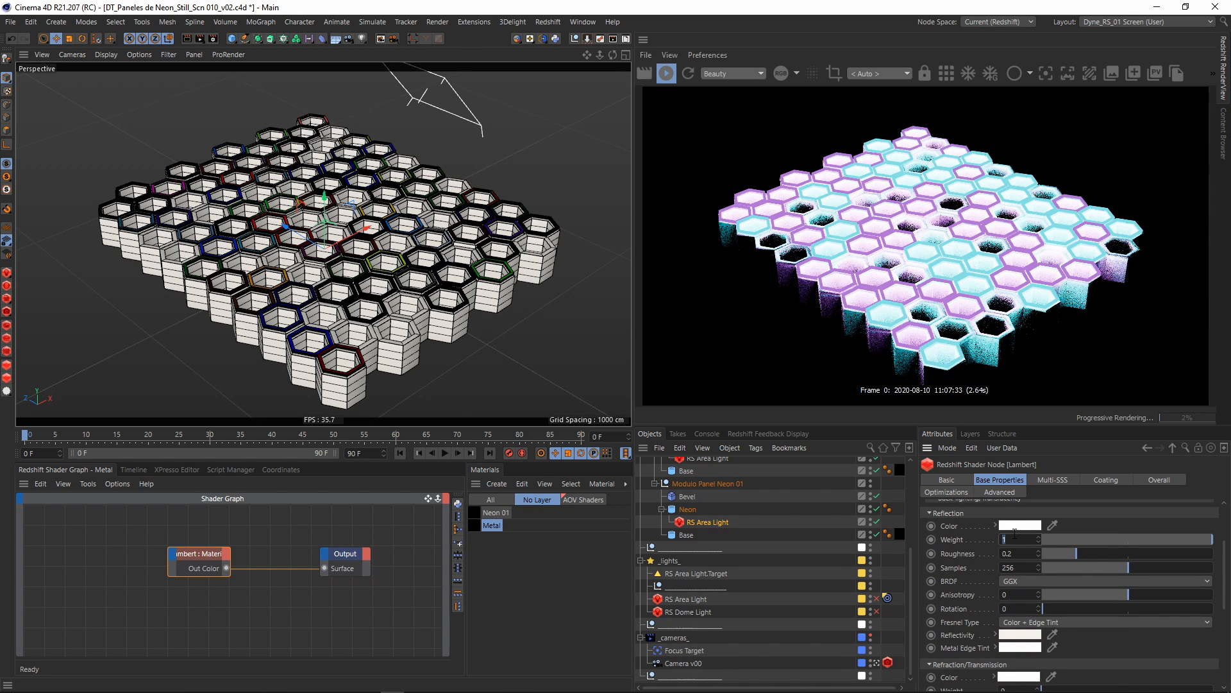
pyautogui.press('Return')
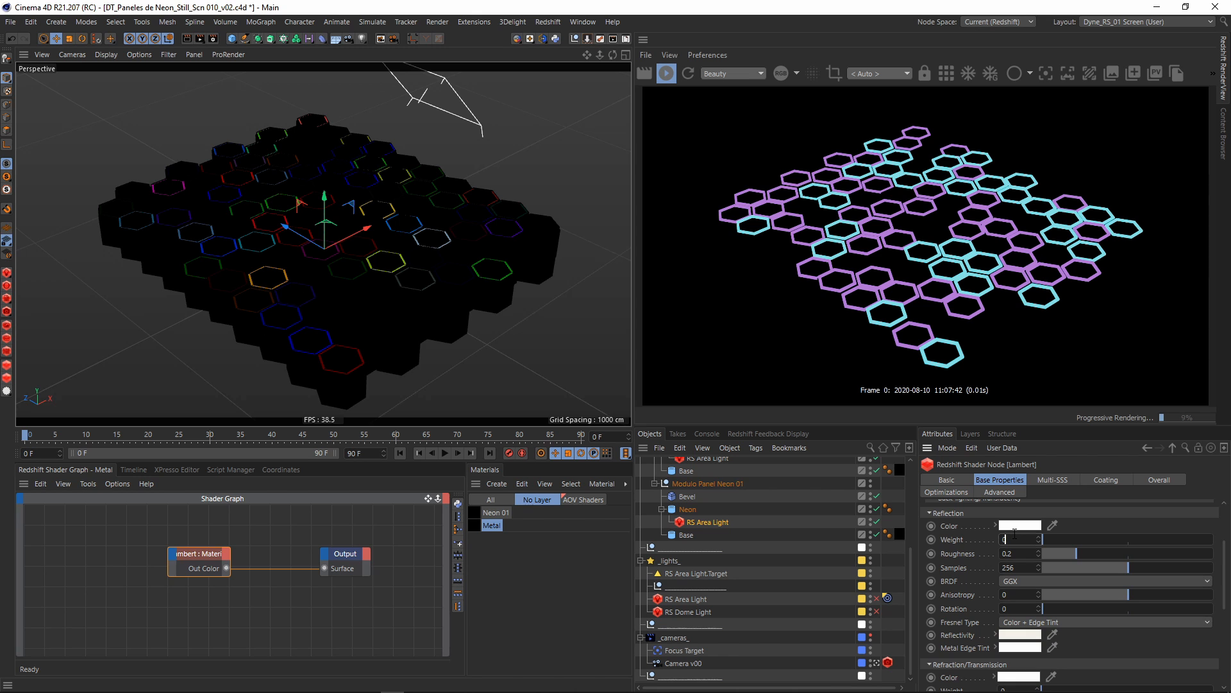
pyautogui.write('.25')
pyautogui.press('Return')
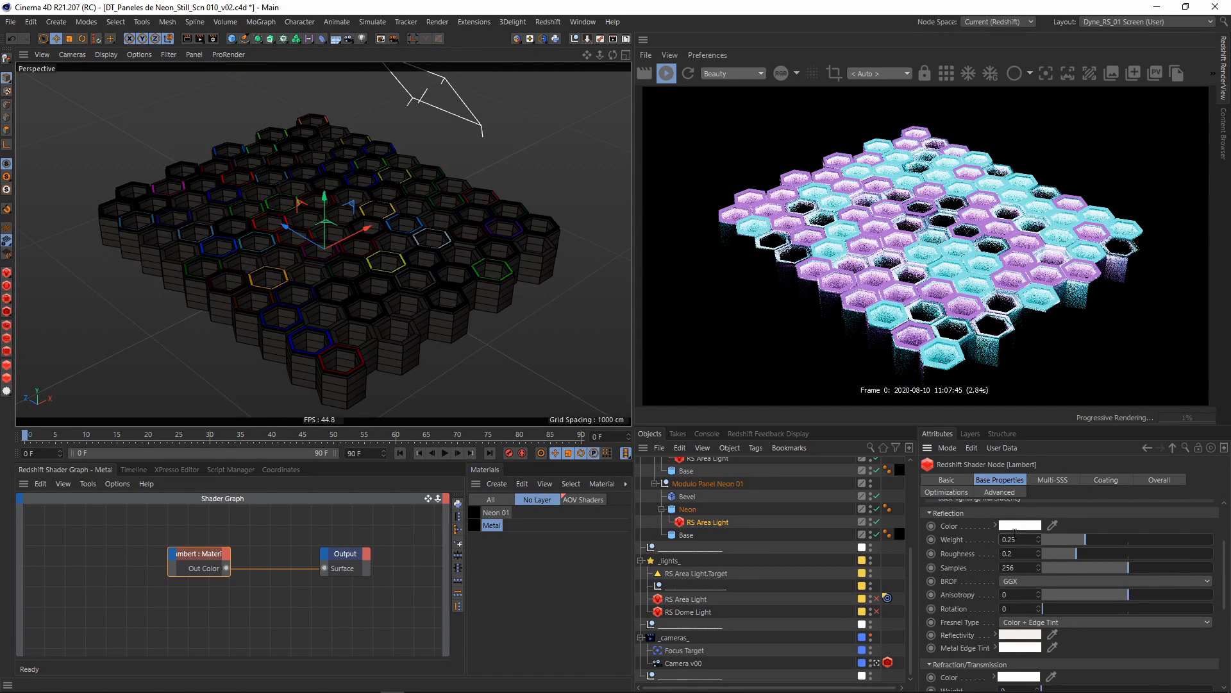
pyautogui.doubleClick(1014, 539)
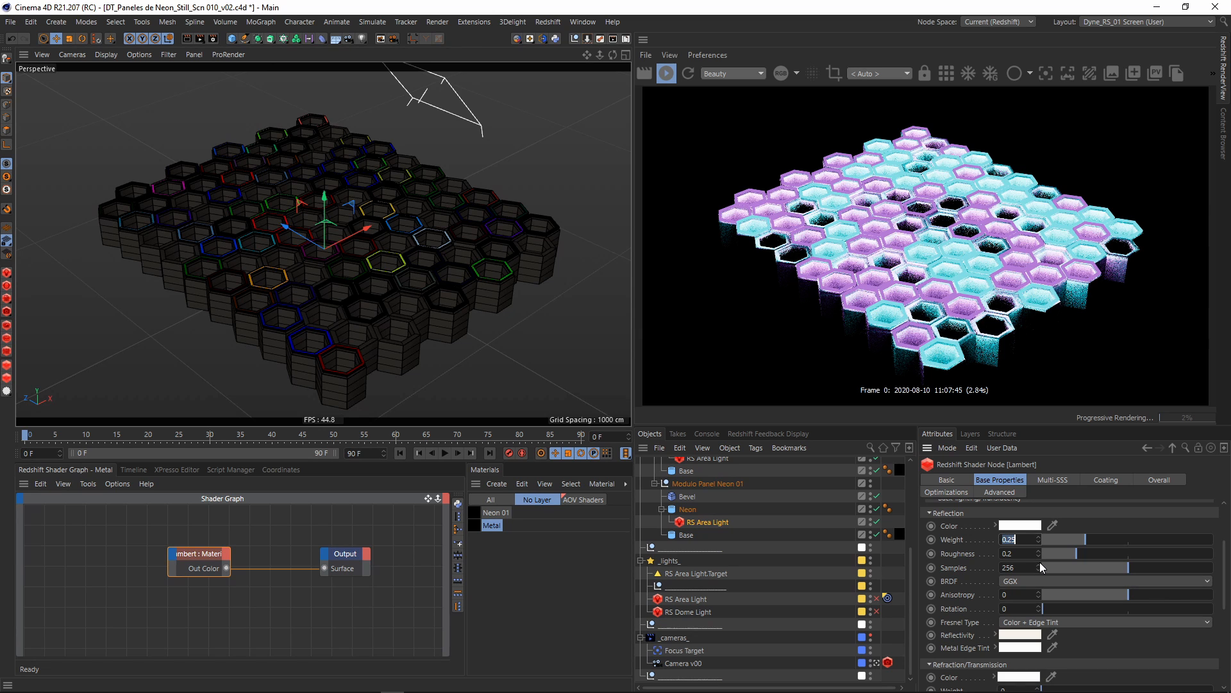
pyautogui.write('0.125')
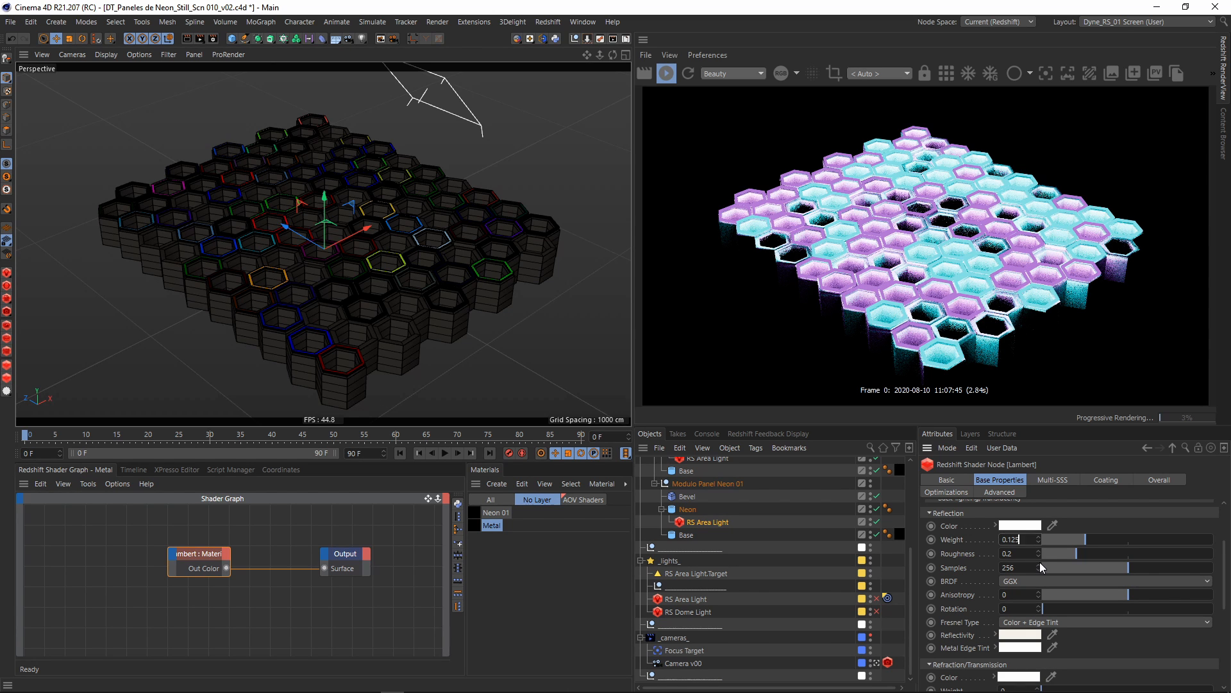
pyautogui.press('Return')
# - Set the Metal material's reflection roughness first to 0.5 and finally to 0.1
pyautogui.doubleClick(1025, 553)
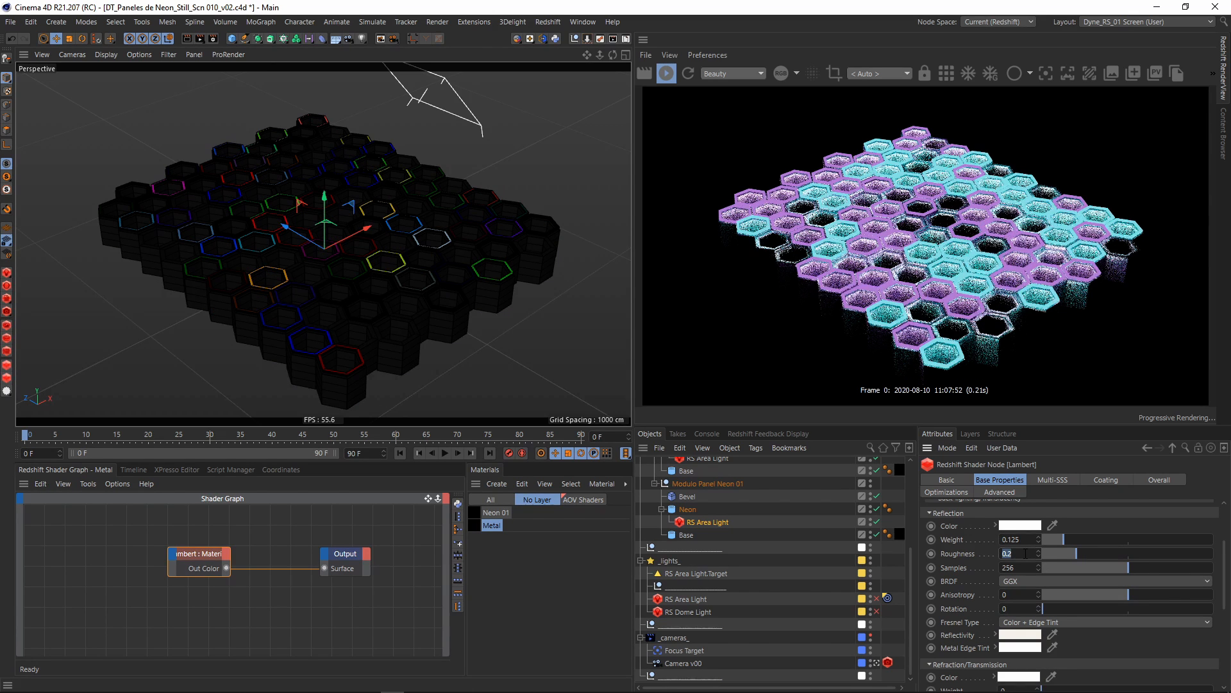
pyautogui.write('0.5')
pyautogui.press('Return')
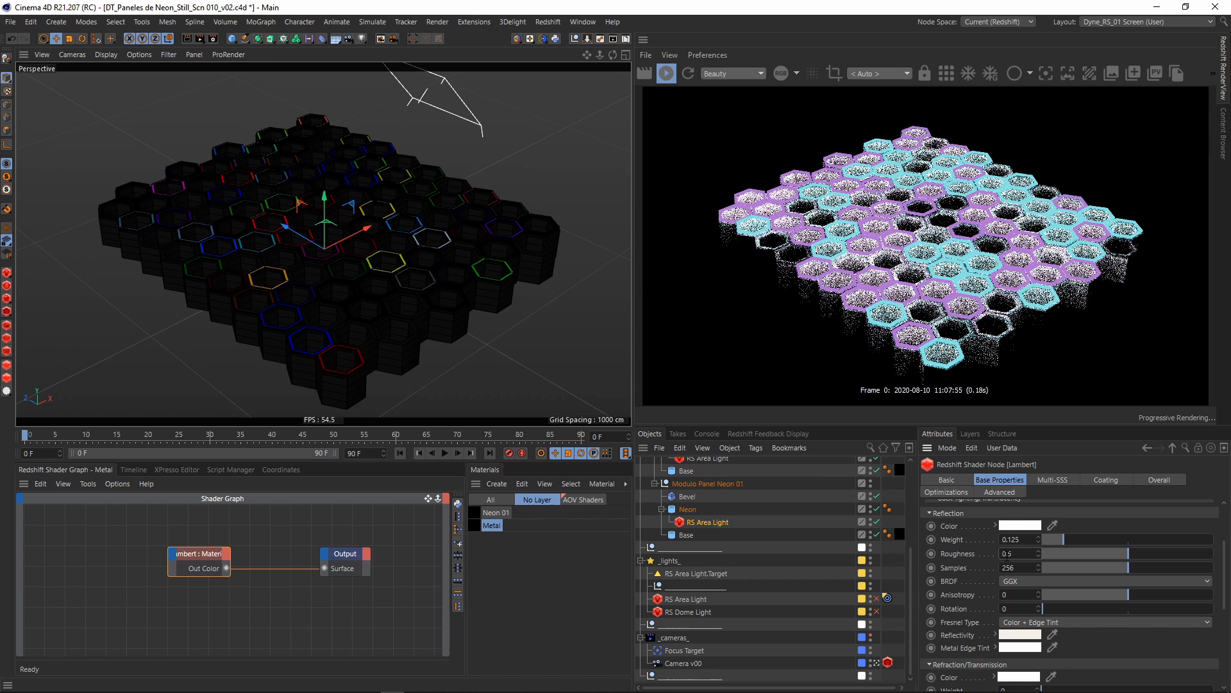
pyautogui.doubleClick(1013, 553)
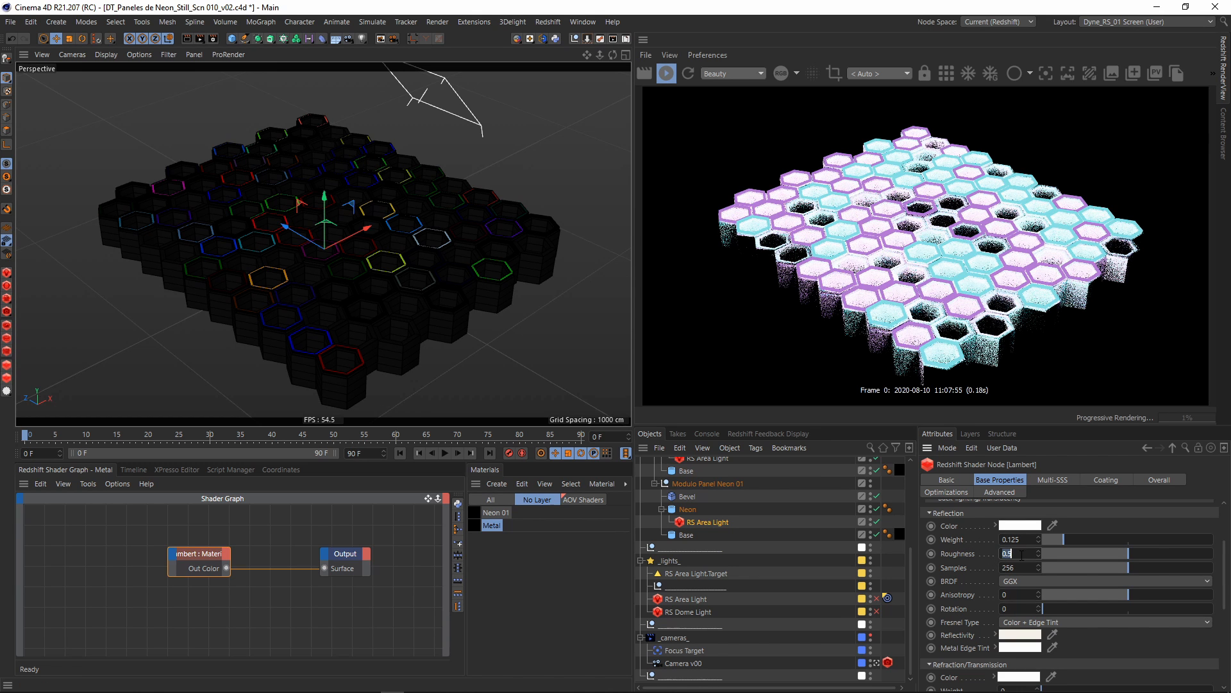
pyautogui.write('0.1')
pyautogui.press('Return')
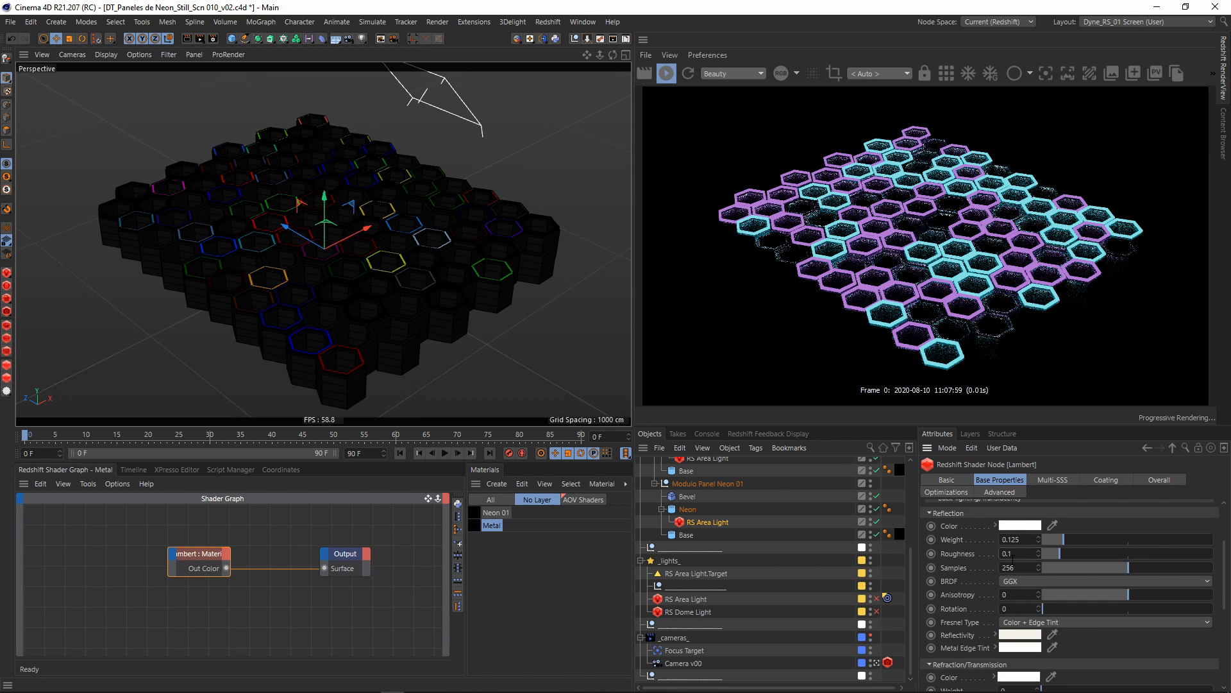
# - Raise the Metal material's reflection weight first to 0.5 and finally to 0.75
pyautogui.doubleClick(1024, 539)
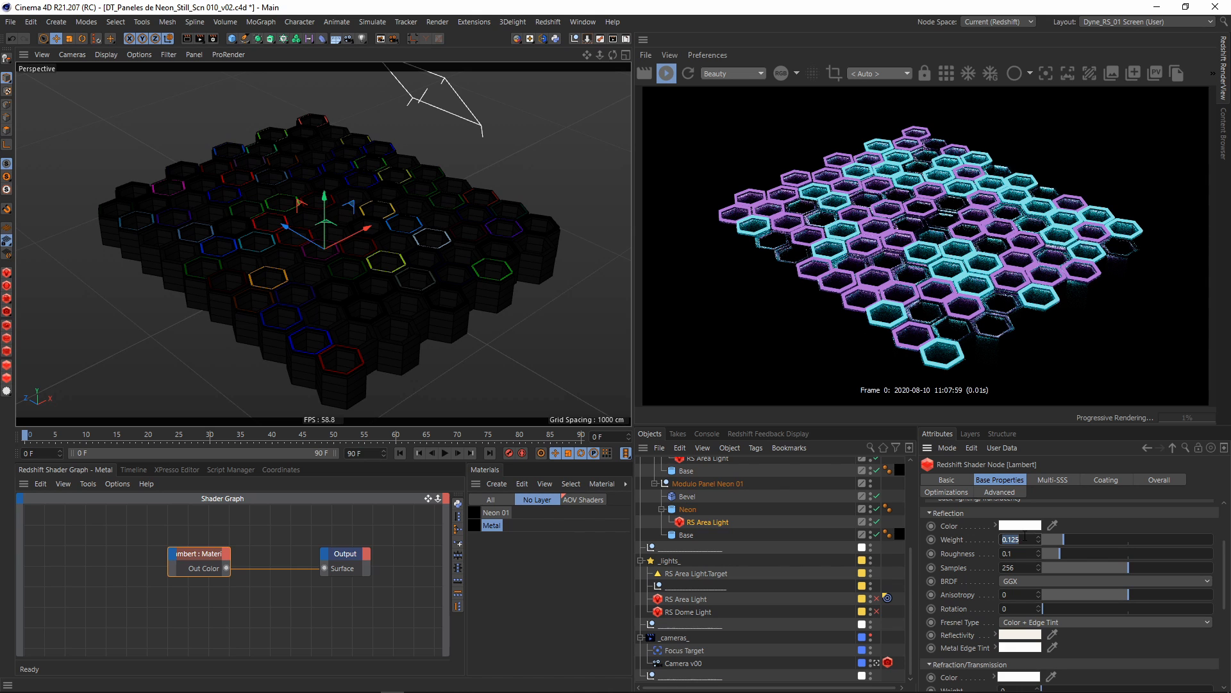
pyautogui.write('0.5')
pyautogui.press('Return')
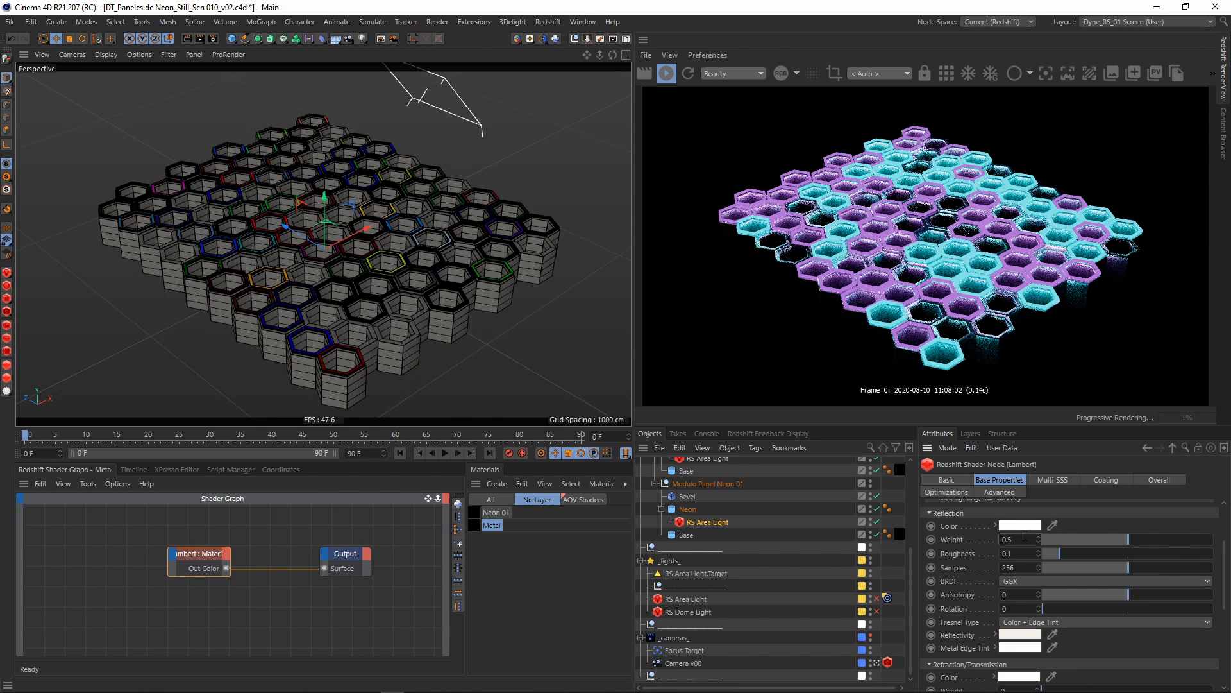
pyautogui.write('0.75')
pyautogui.press('Return')
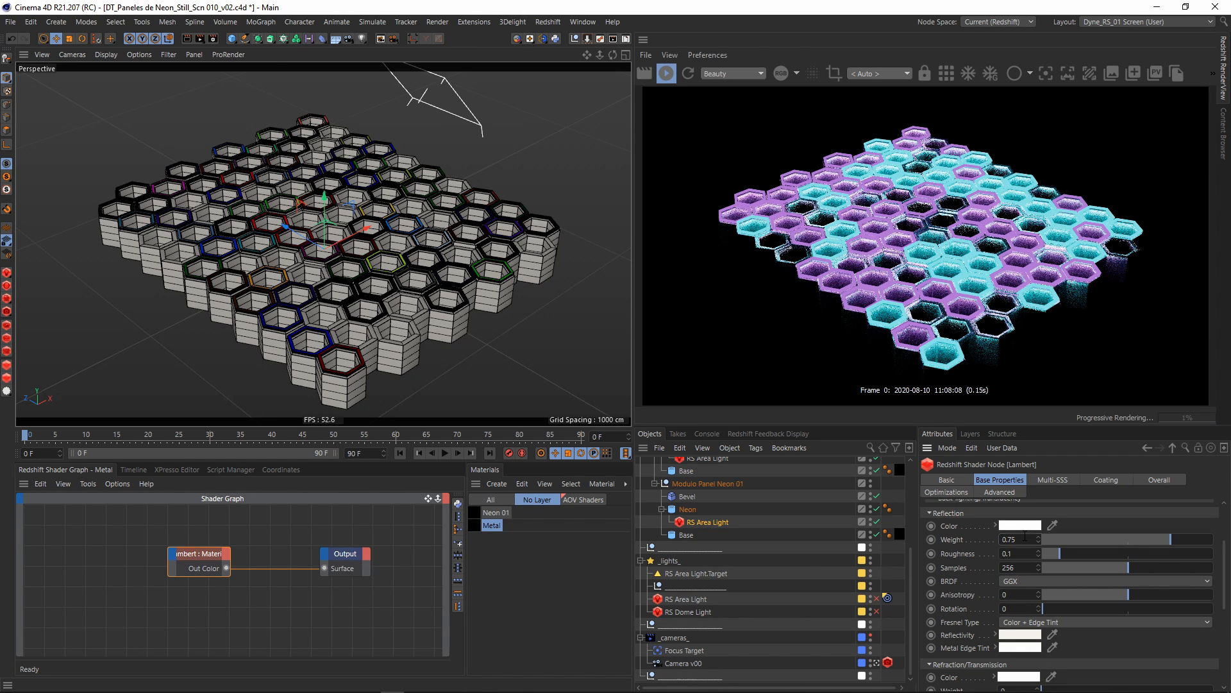
pyautogui.scroll(3, 977, 545)
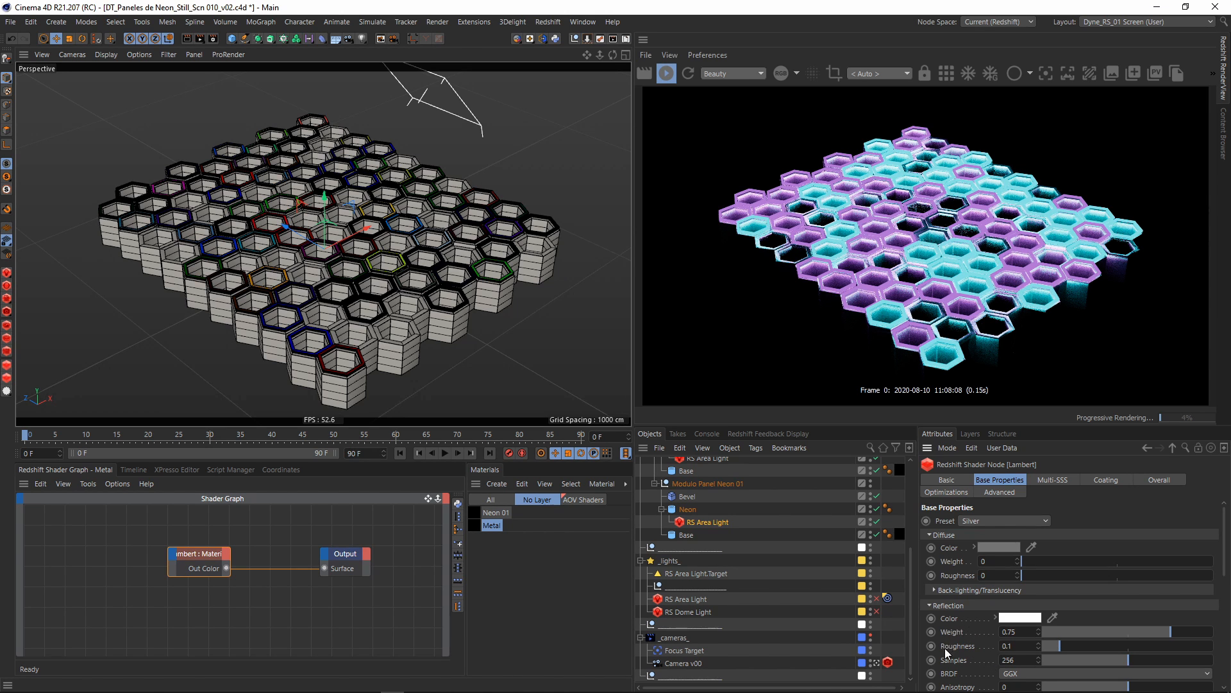
# - Examine the hexagonal panels up close and from a slightly different angle, along with their object hierarchy
pyautogui.click(392, 346)
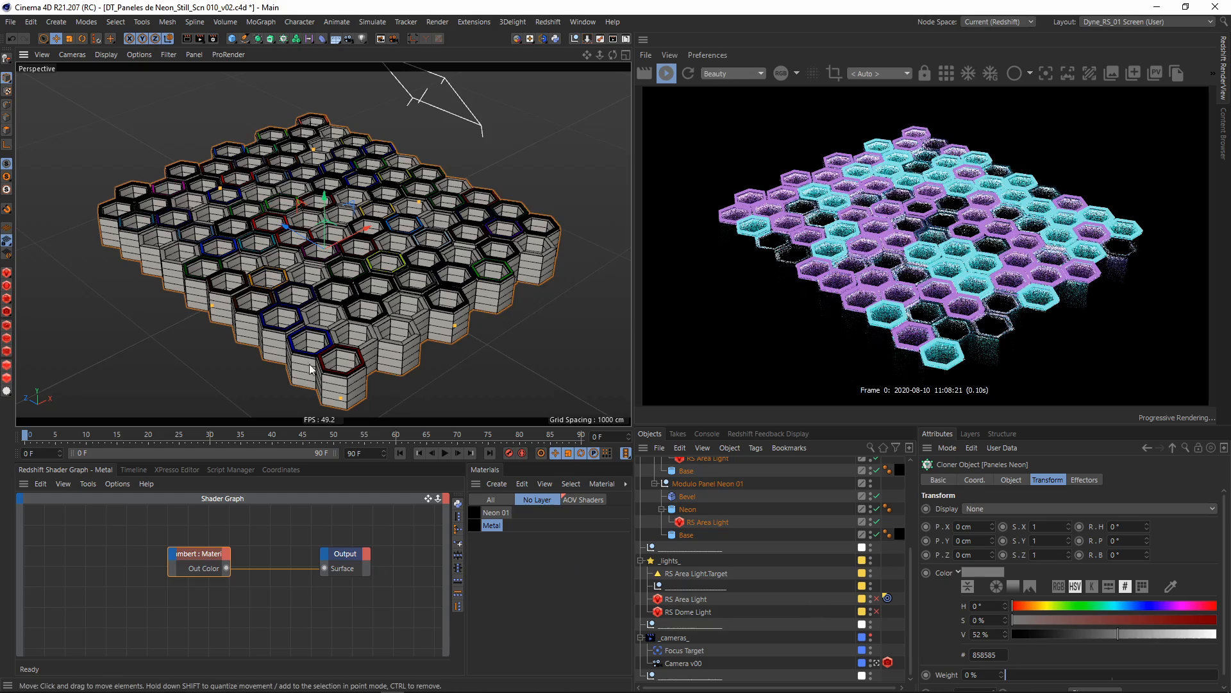
pyautogui.scroll(10, 310, 369)
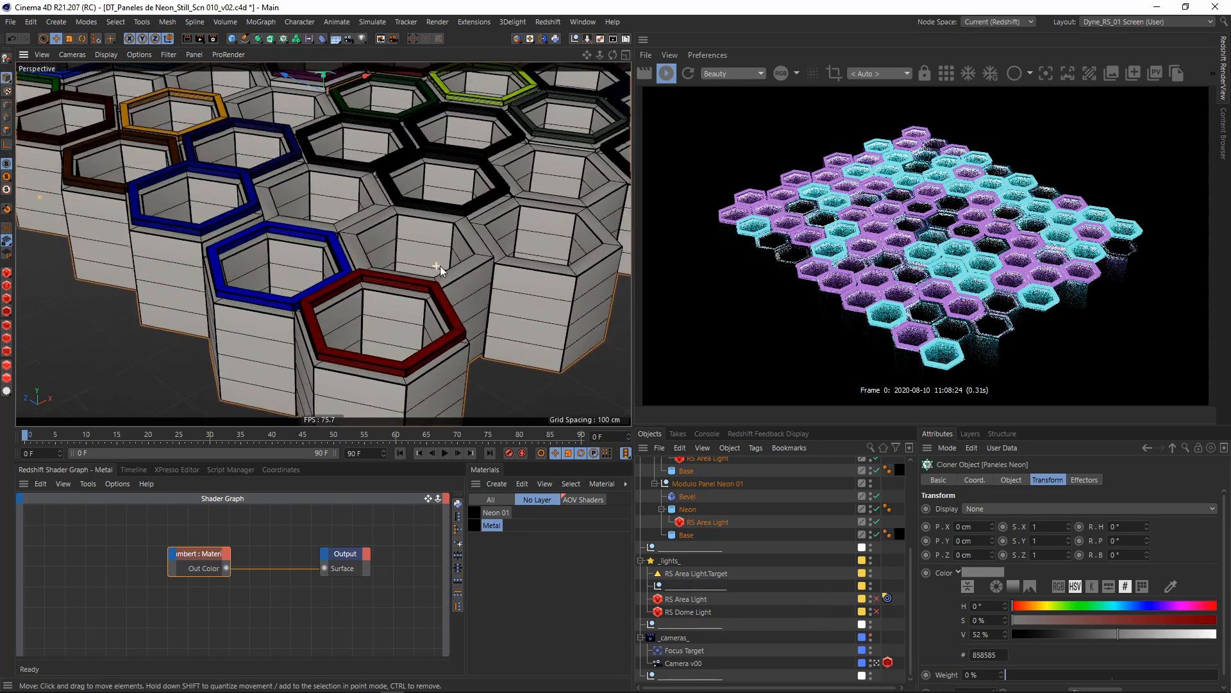
pyautogui.scroll(2, 440, 266)
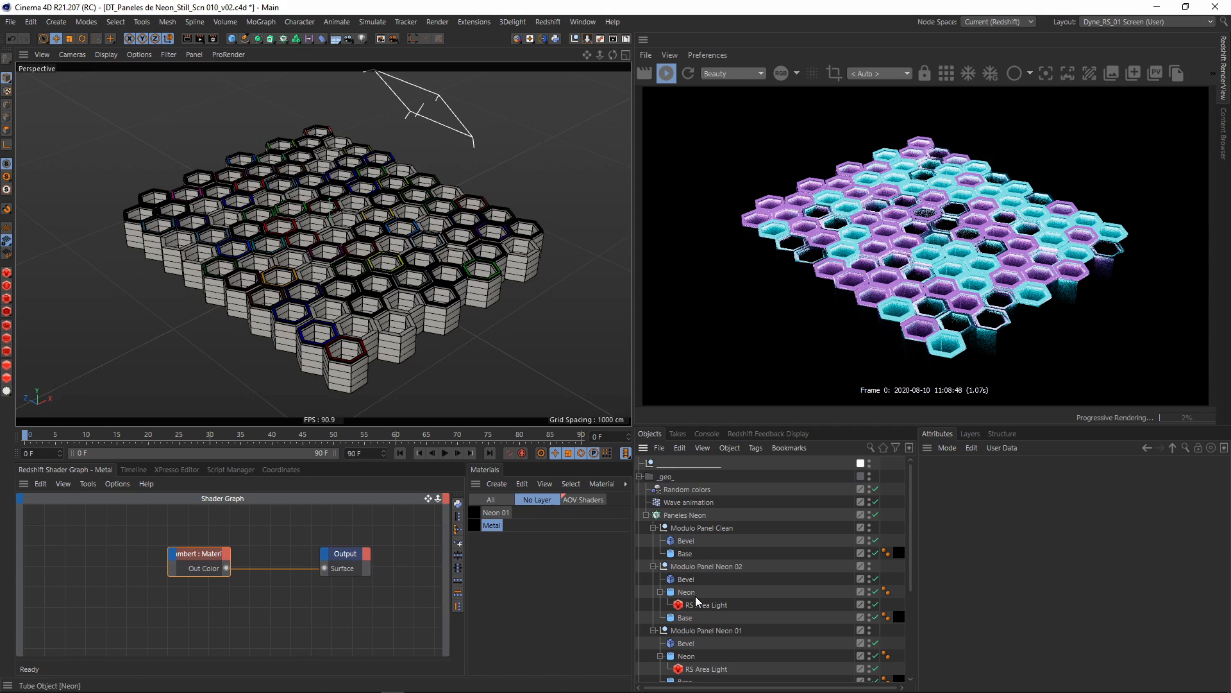
pyautogui.moveTo(425, 280)
pyautogui.keyDown('alt'); pyautogui.mouseDown(button='middle')
pyautogui.moveTo(415, 285)
pyautogui.moveTo(434, 288)
pyautogui.mouseUp(button='middle'); pyautogui.keyUp('alt')
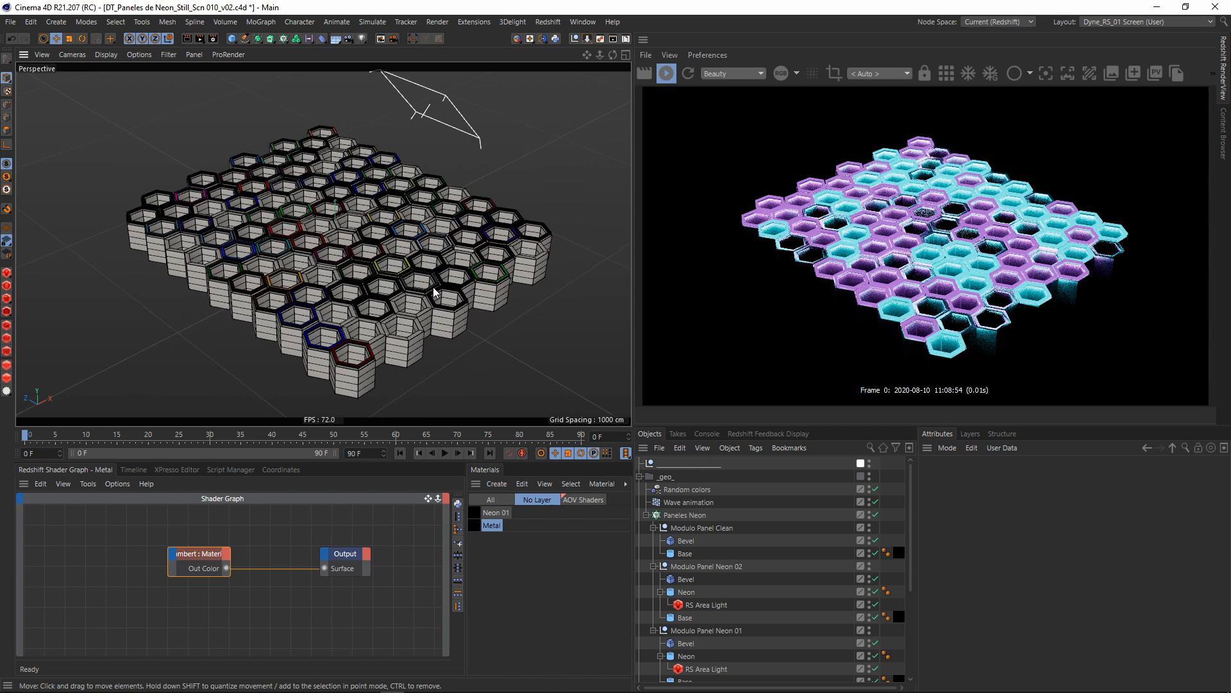
pyautogui.keyDown('alt'); pyautogui.moveTo(433, 292); pyautogui.dragTo(540, 274); pyautogui.keyUp('alt')
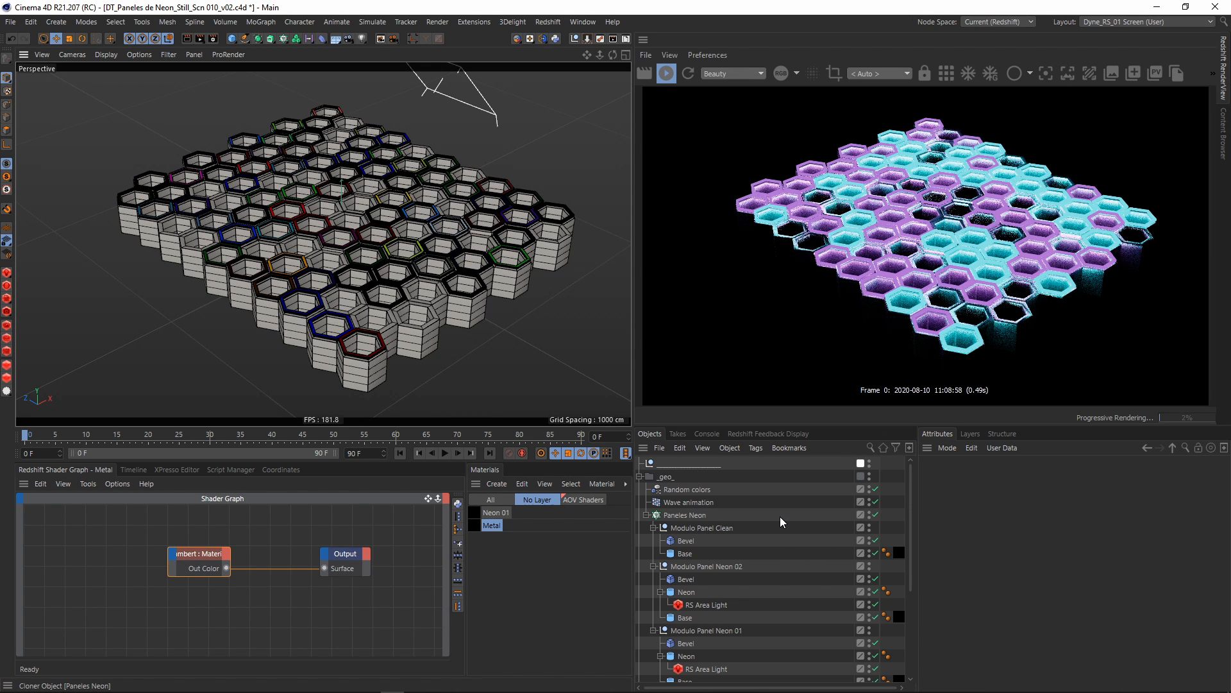
pyautogui.scroll(-3, 763, 607)
pyautogui.scroll(3, 788, 515)
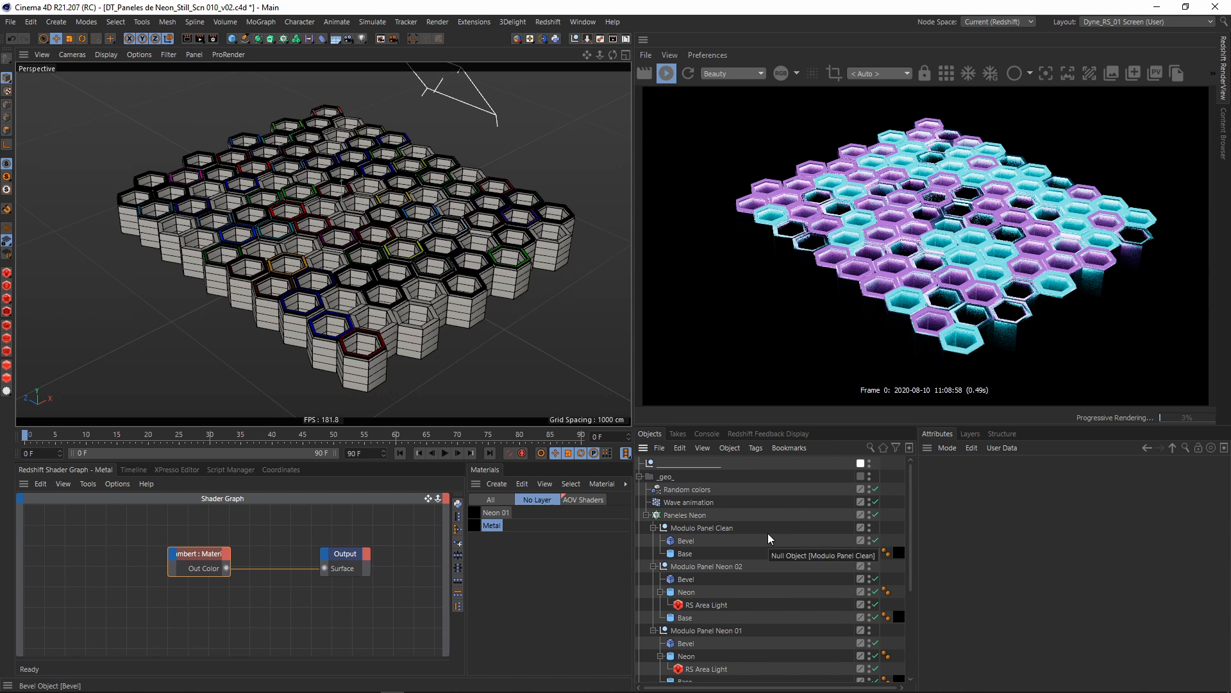
# - Re-enable the RS Area Light and RS Dome Light in the _lights_ group and set the dome light's exposure to 0
pyautogui.scroll(-4, 821, 618)
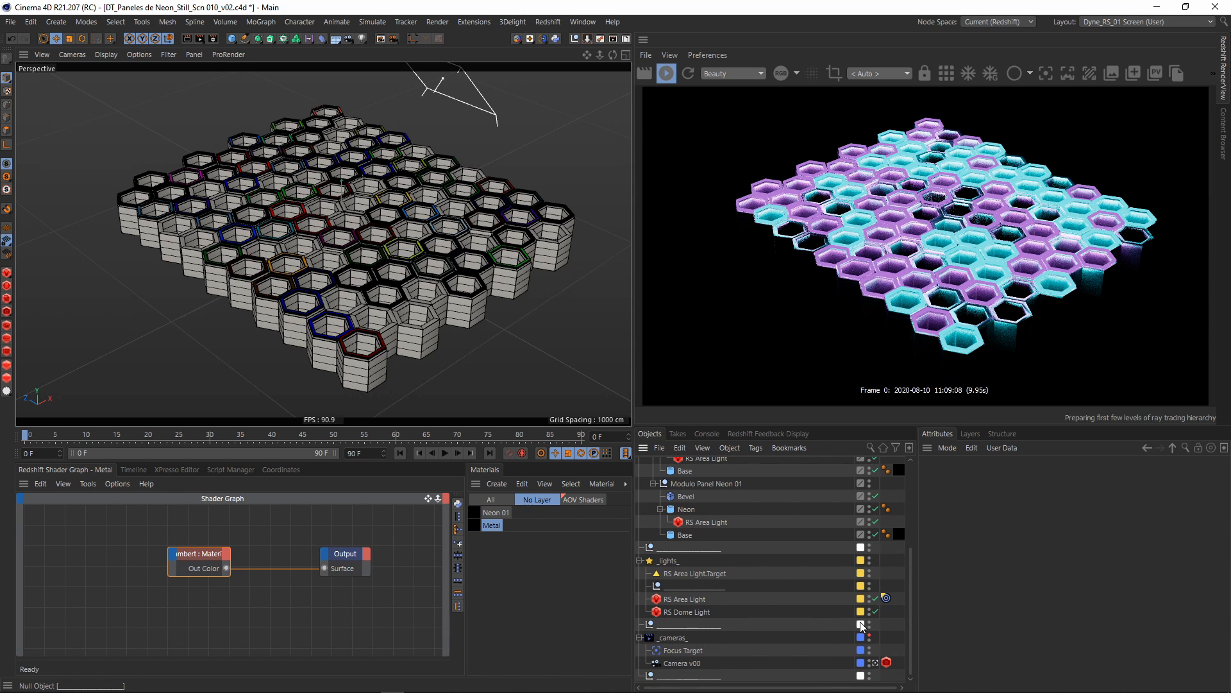
pyautogui.click(671, 612)
pyautogui.click(997, 587)
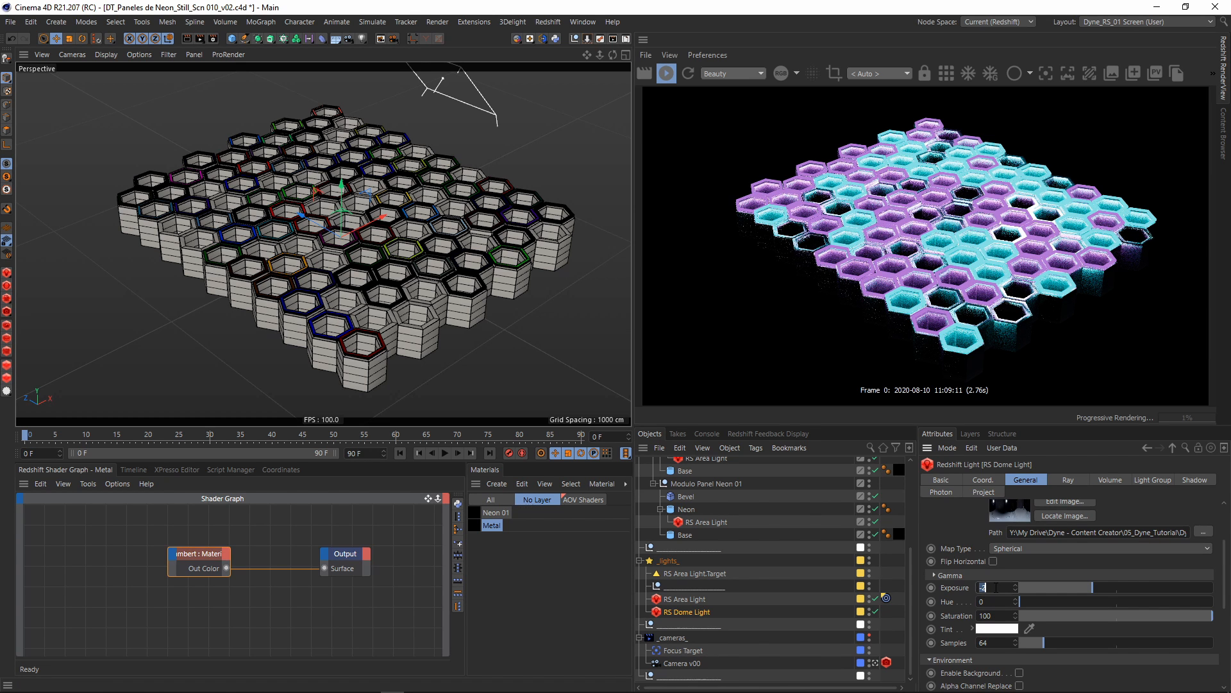
pyautogui.write('0')
pyautogui.press('Return')
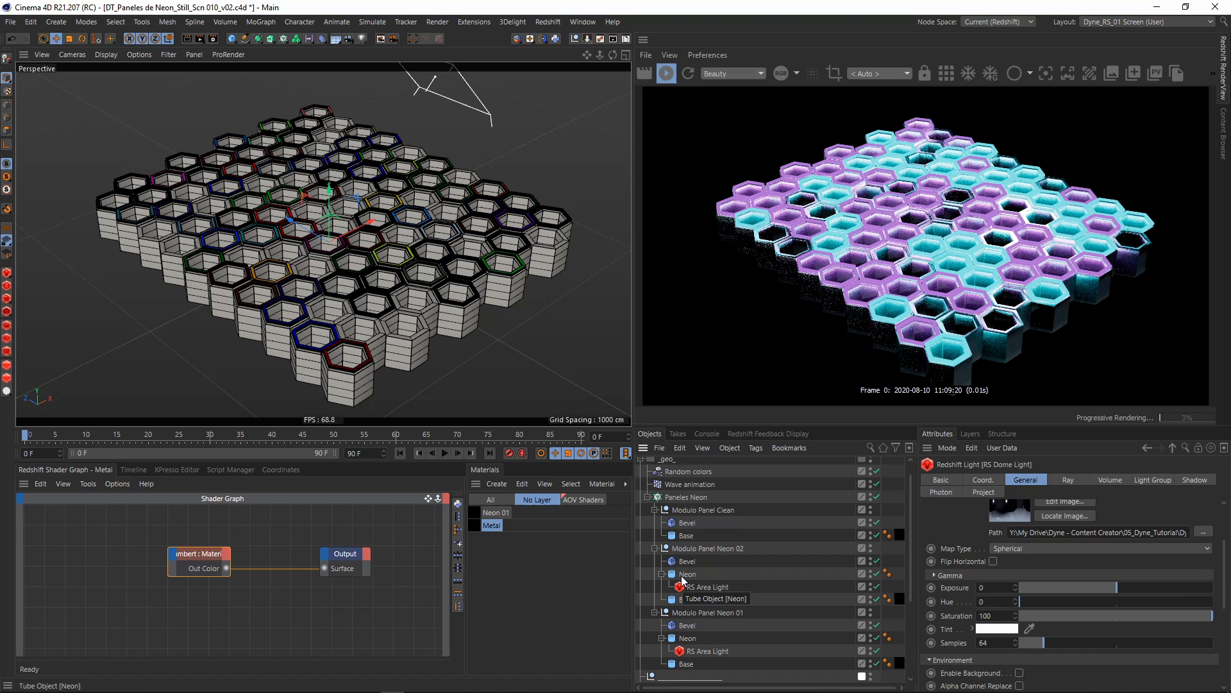
# - Set the inner radius of both Neon tubes, in Modulo Panel Neon 01 and 02, to 90 cm
pyautogui.click(688, 574)
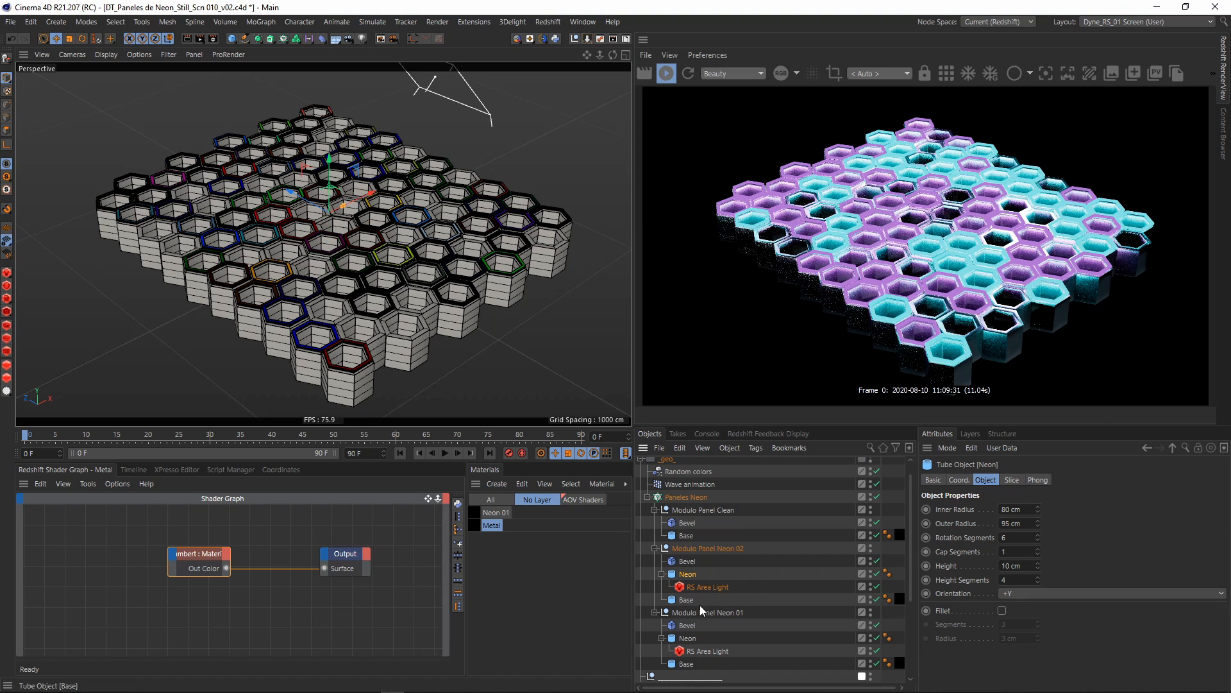
pyautogui.keyDown('ctrl'); pyautogui.click(688, 638); pyautogui.keyUp('ctrl')
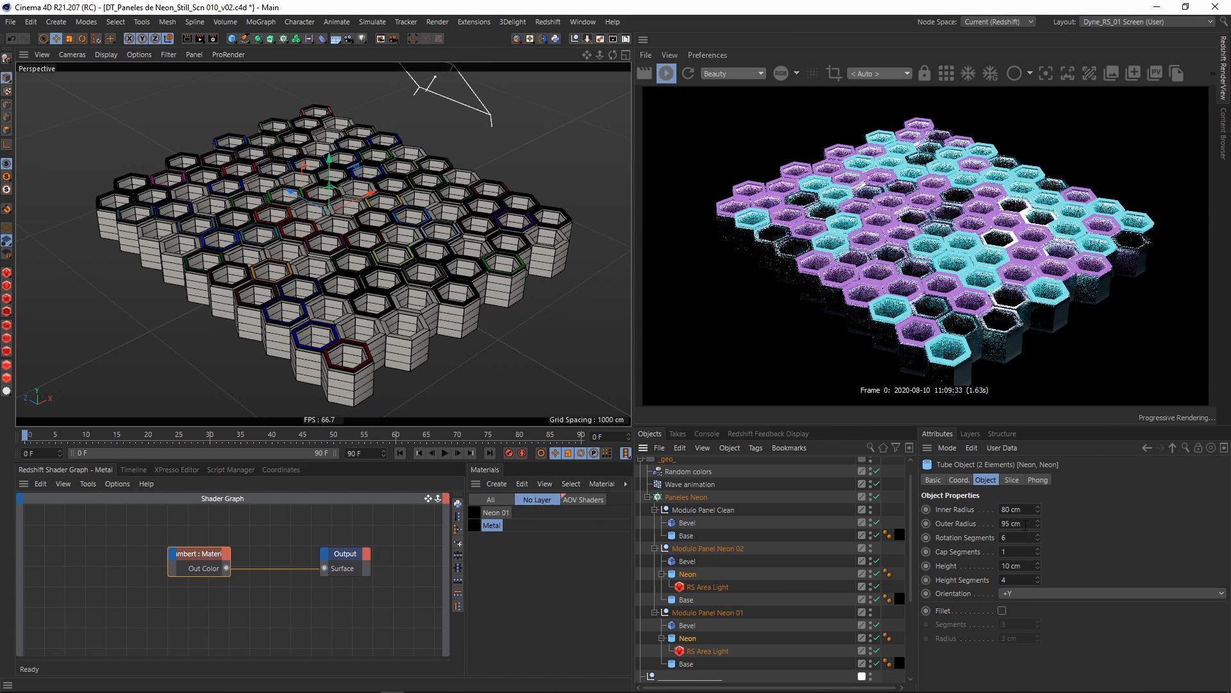
pyautogui.click(1016, 510)
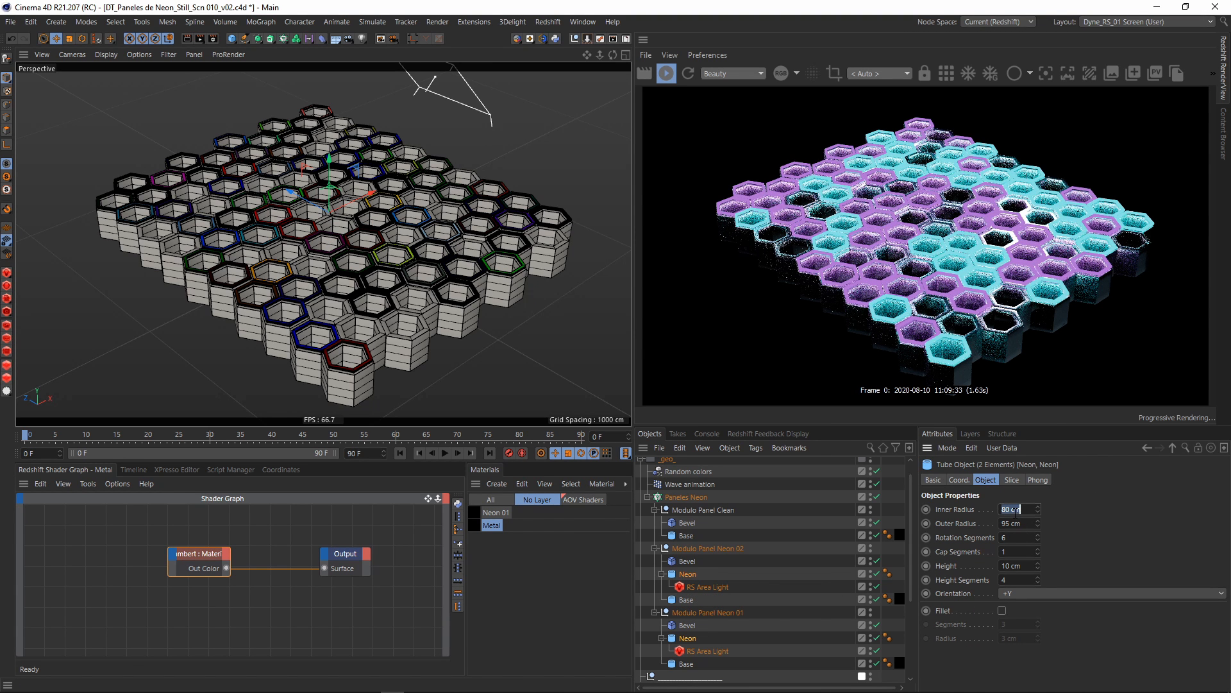
pyautogui.write('90')
pyautogui.press('Return')
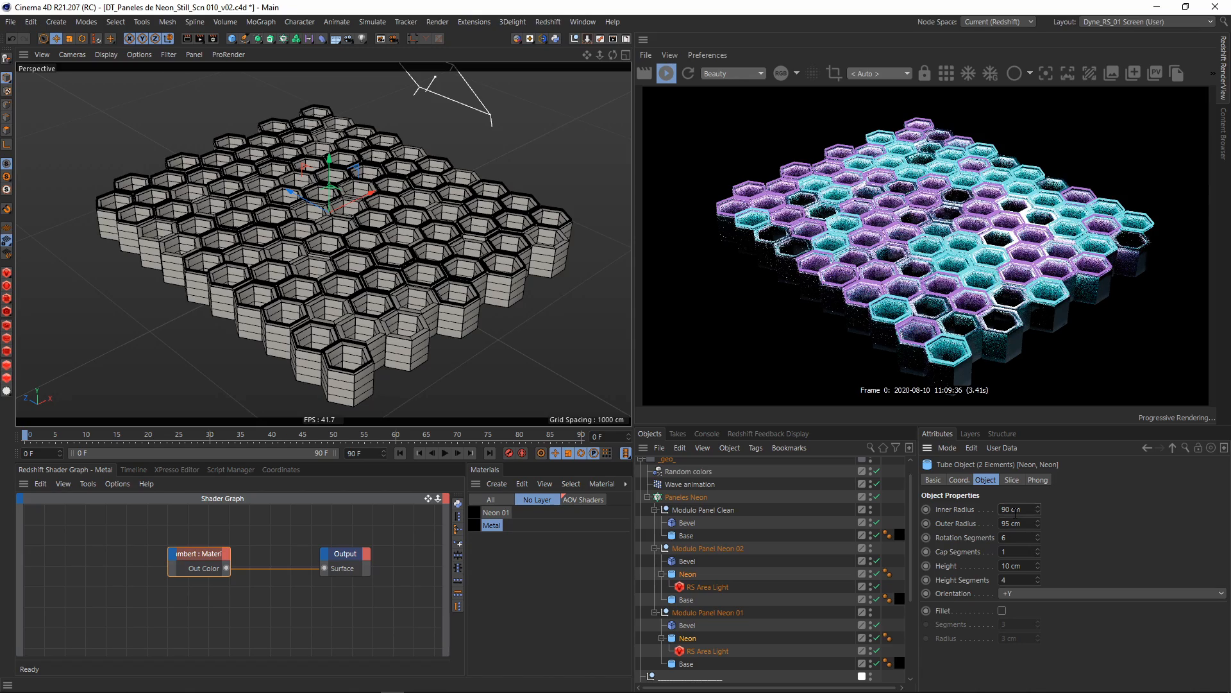
# - Examine the neon rims up close around the camera's Focus Target null
pyautogui.scroll(5, 423, 319)
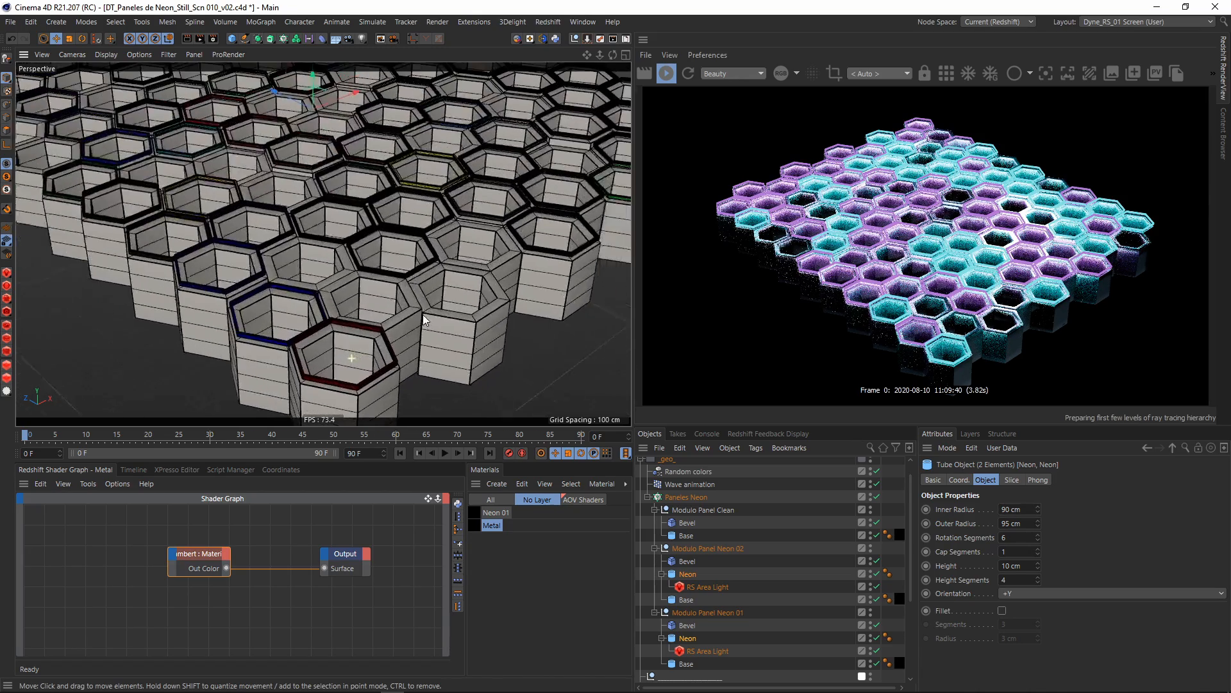
pyautogui.scroll(-5, 423, 319)
pyautogui.scroll(-5, 702, 633)
pyautogui.click(676, 650)
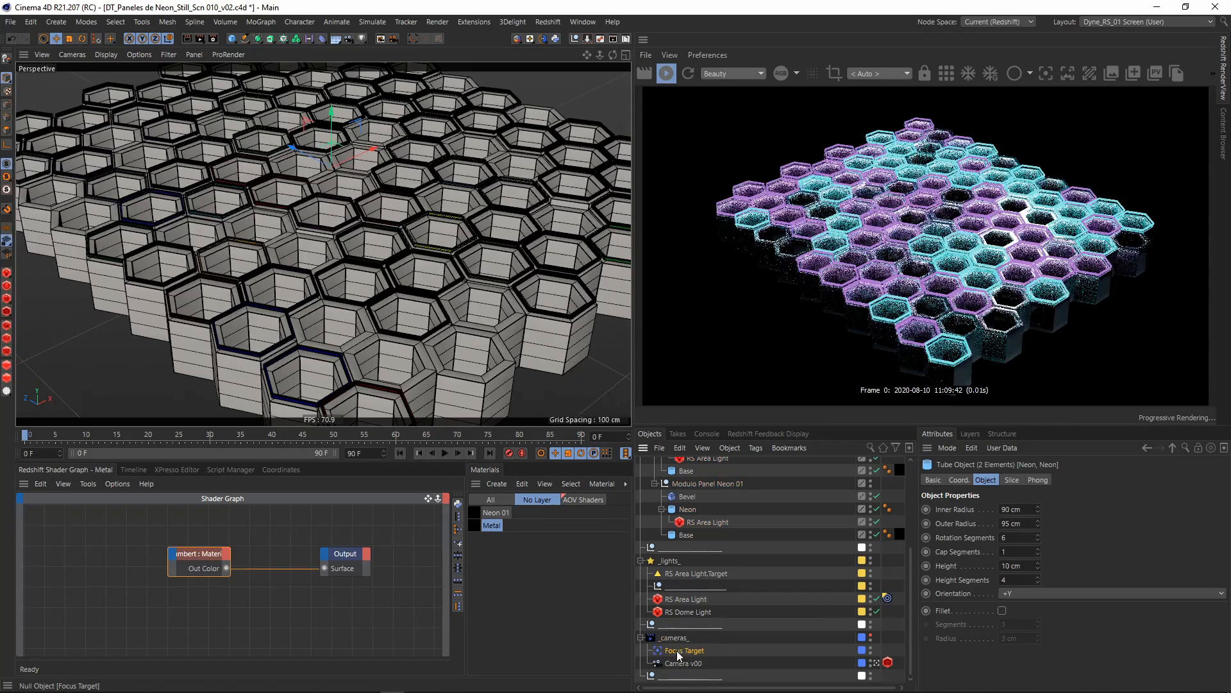
pyautogui.scroll(5, 379, 176)
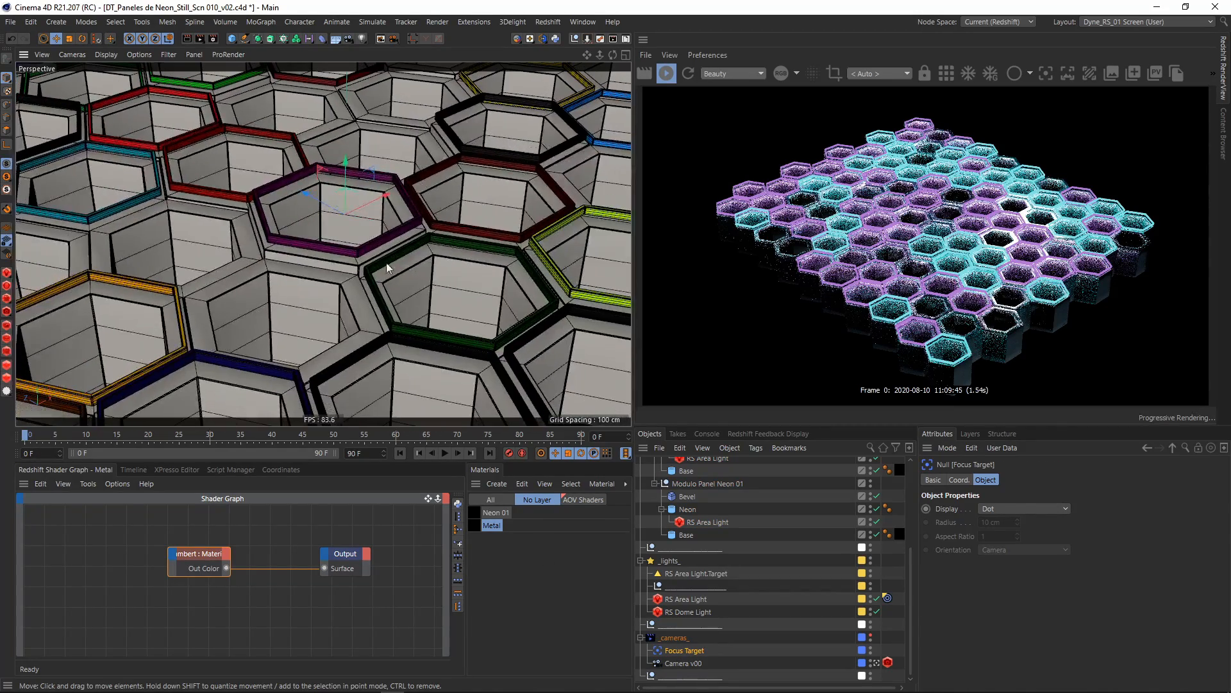
pyautogui.scroll(5, 750, 499)
# - Set the Wave animation effector's Y position to 150 cm
pyautogui.click(749, 501)
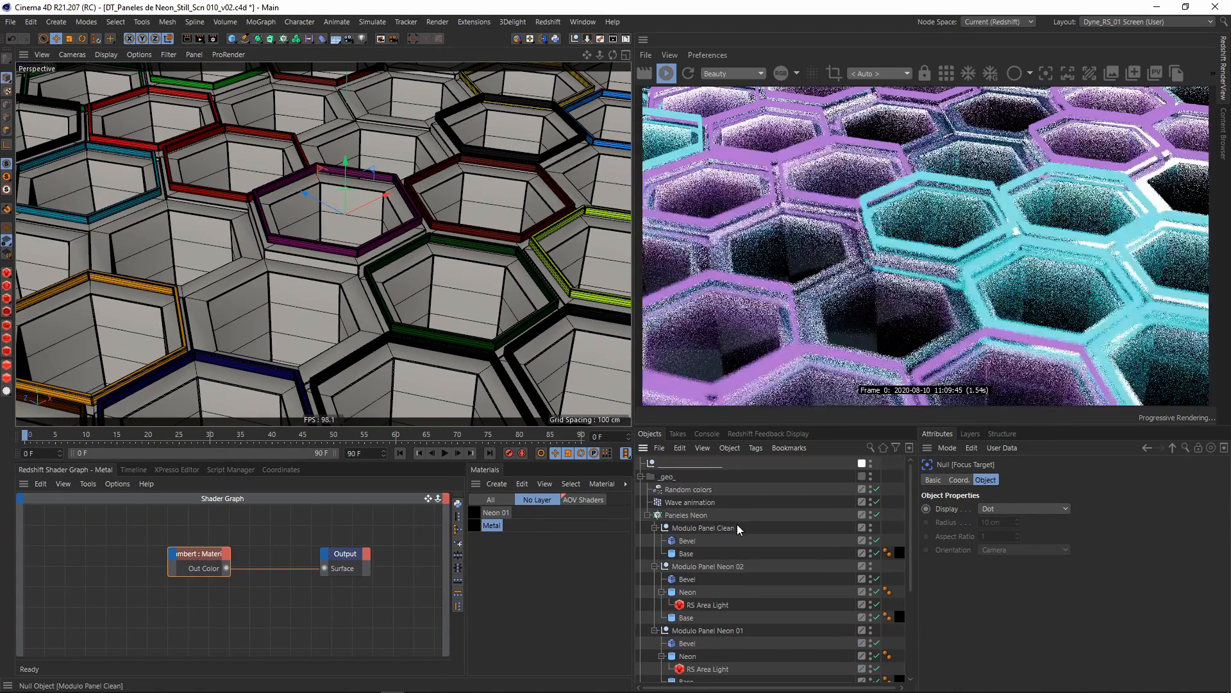
pyautogui.click(1050, 480)
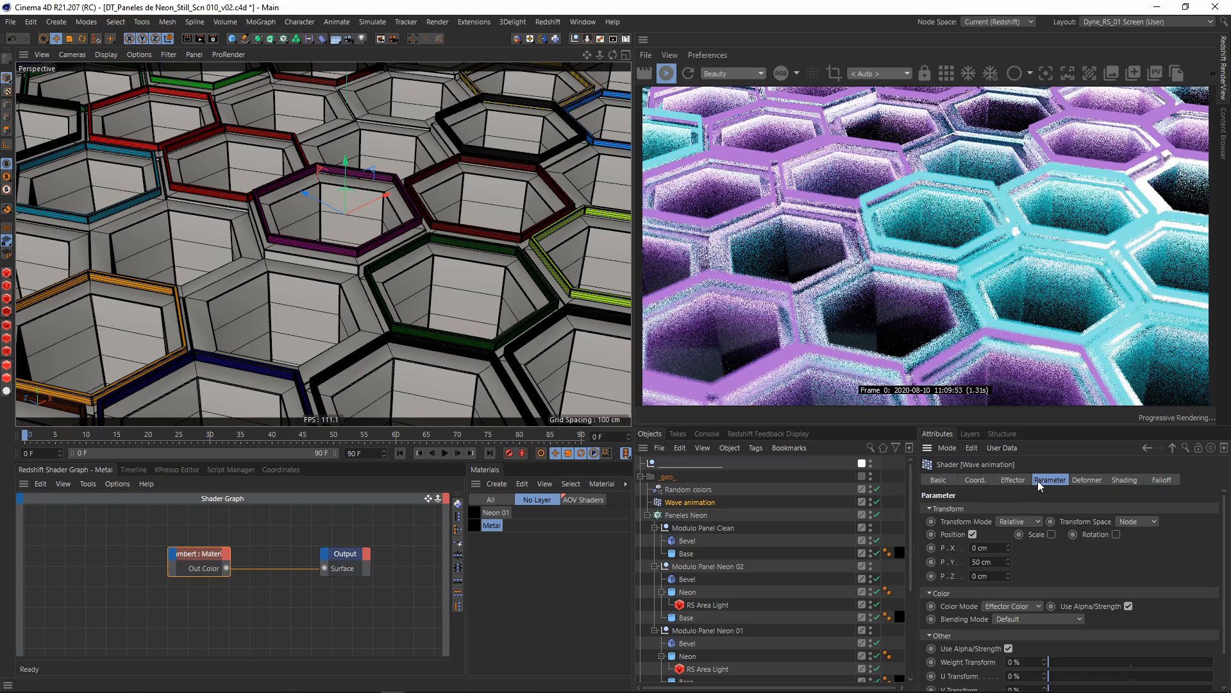
pyautogui.doubleClick(981, 562)
pyautogui.write('150')
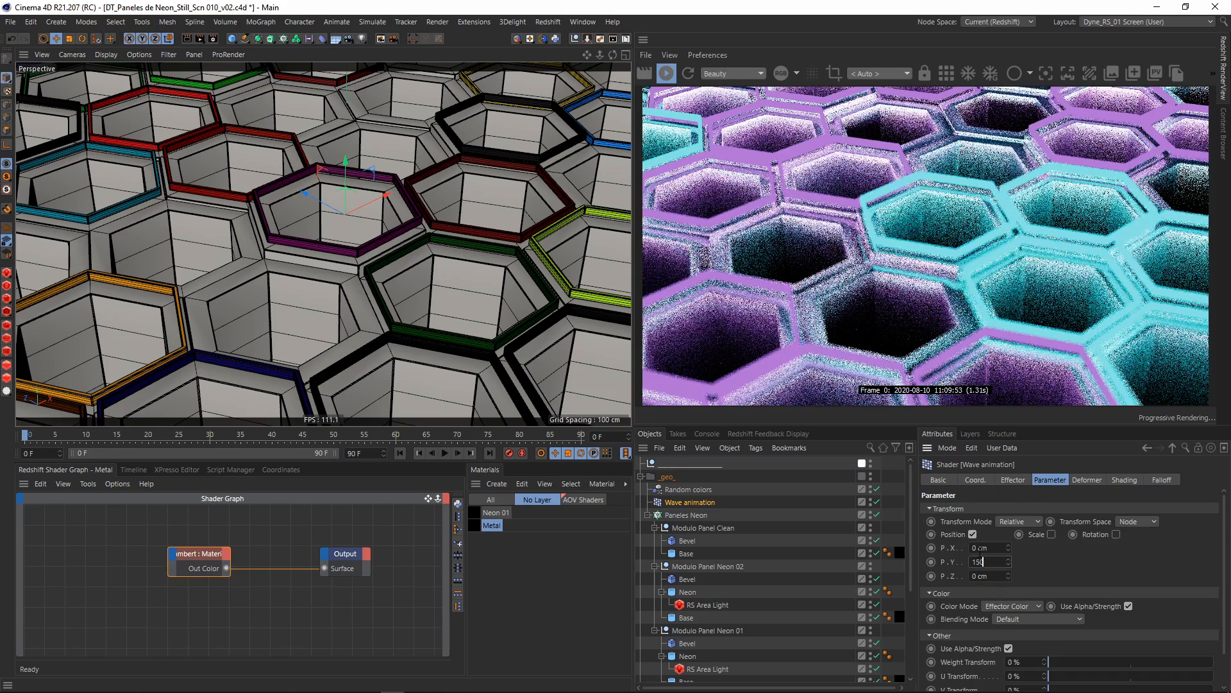
pyautogui.press('Return')
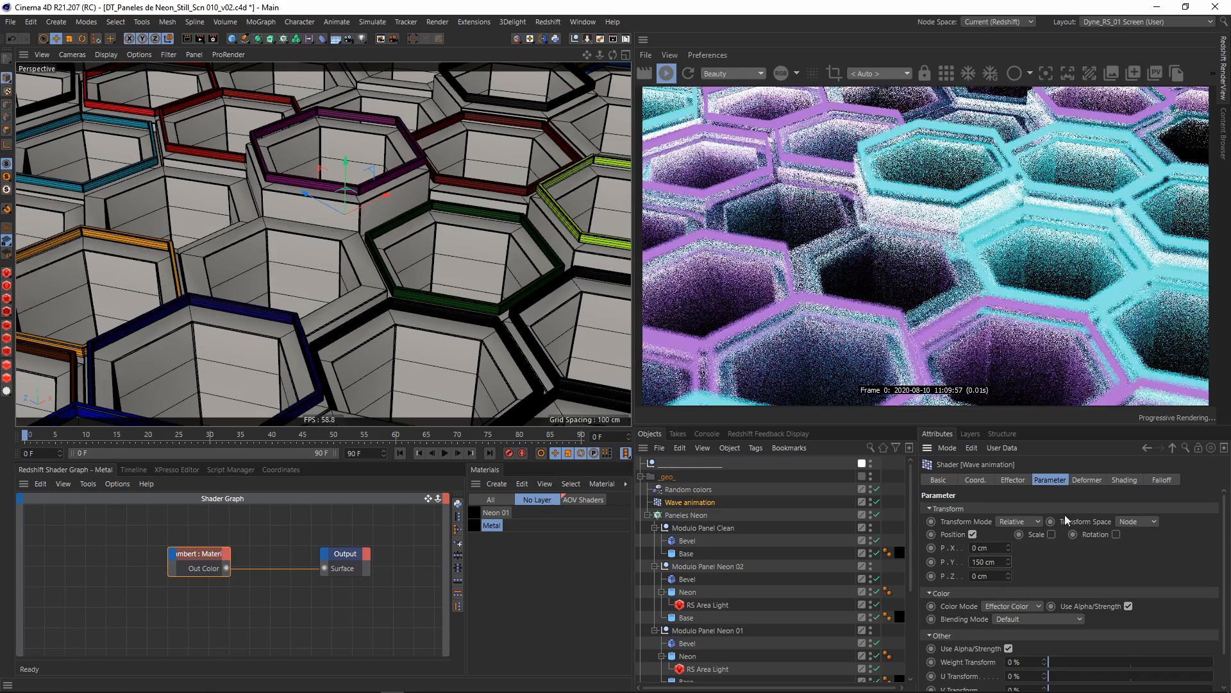
# - Adjust the shading settings of the Wave animation effector
pyautogui.click(1125, 480)
pyautogui.click(981, 545)
pyautogui.scroll(-5, 988, 565)
pyautogui.moveTo(1133, 646); pyautogui.dragTo(1168, 646)
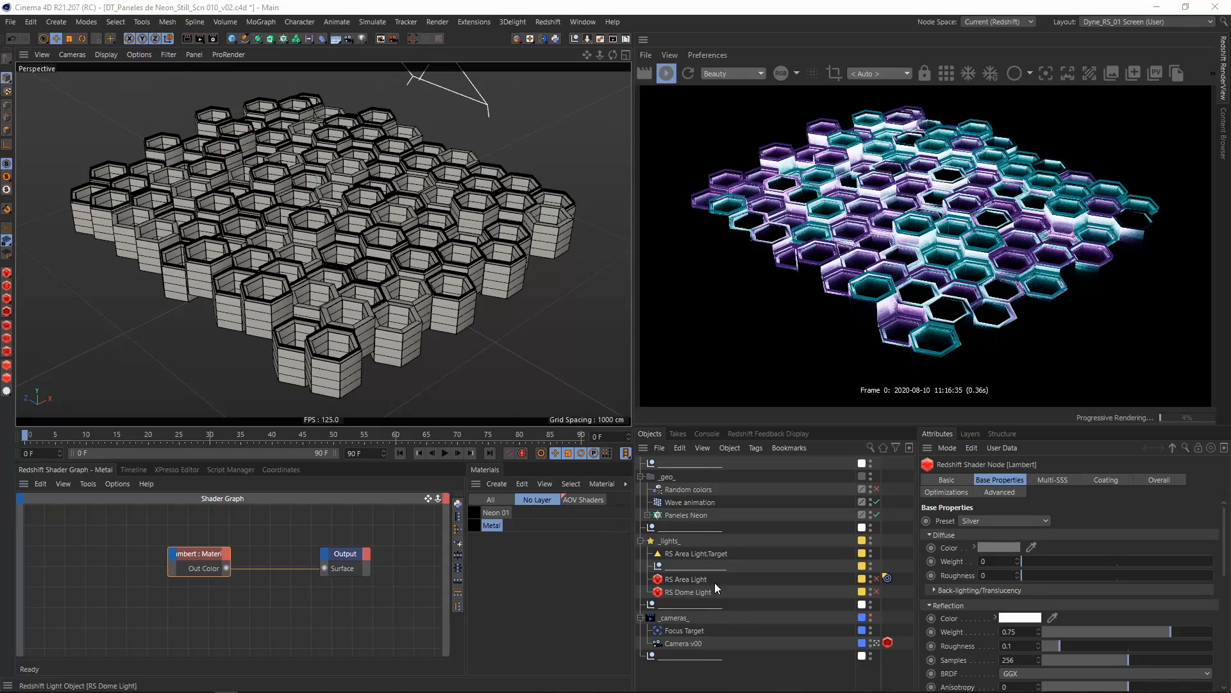
# - Expand the whole Paneles Neon hierarchy and review the colour settings of the RS Area Light in Modulo Panel Neon 02
pyautogui.click(649, 513)
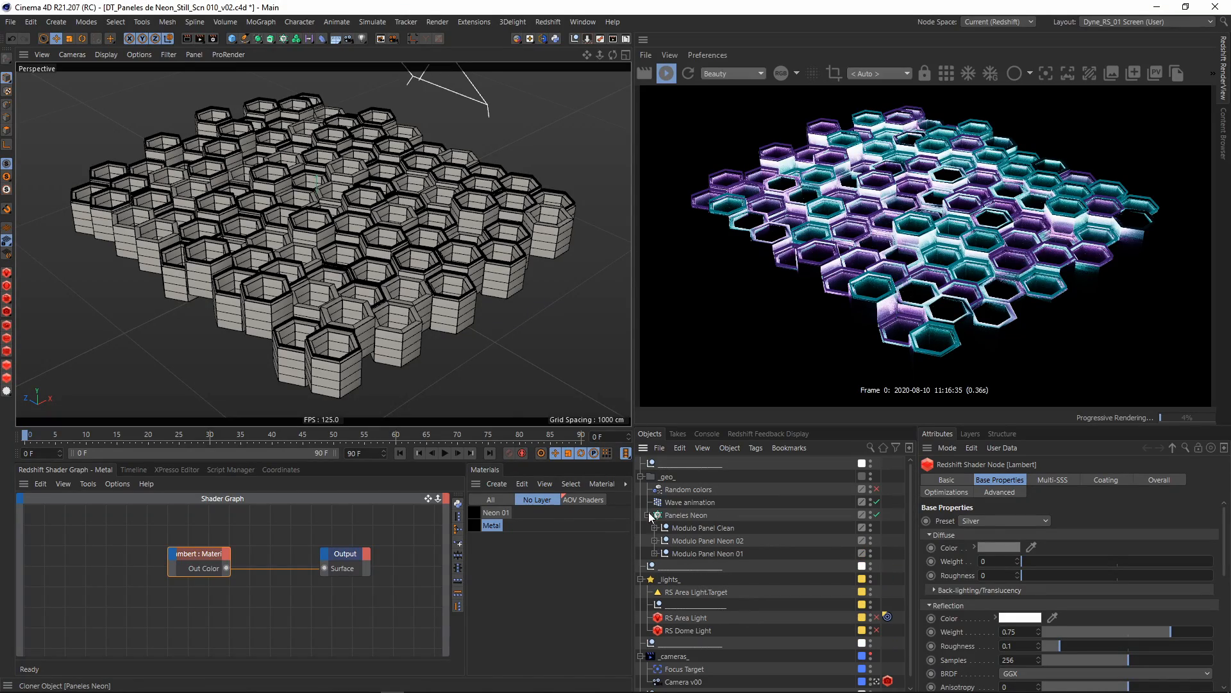
pyautogui.click(655, 553)
pyautogui.click(654, 553)
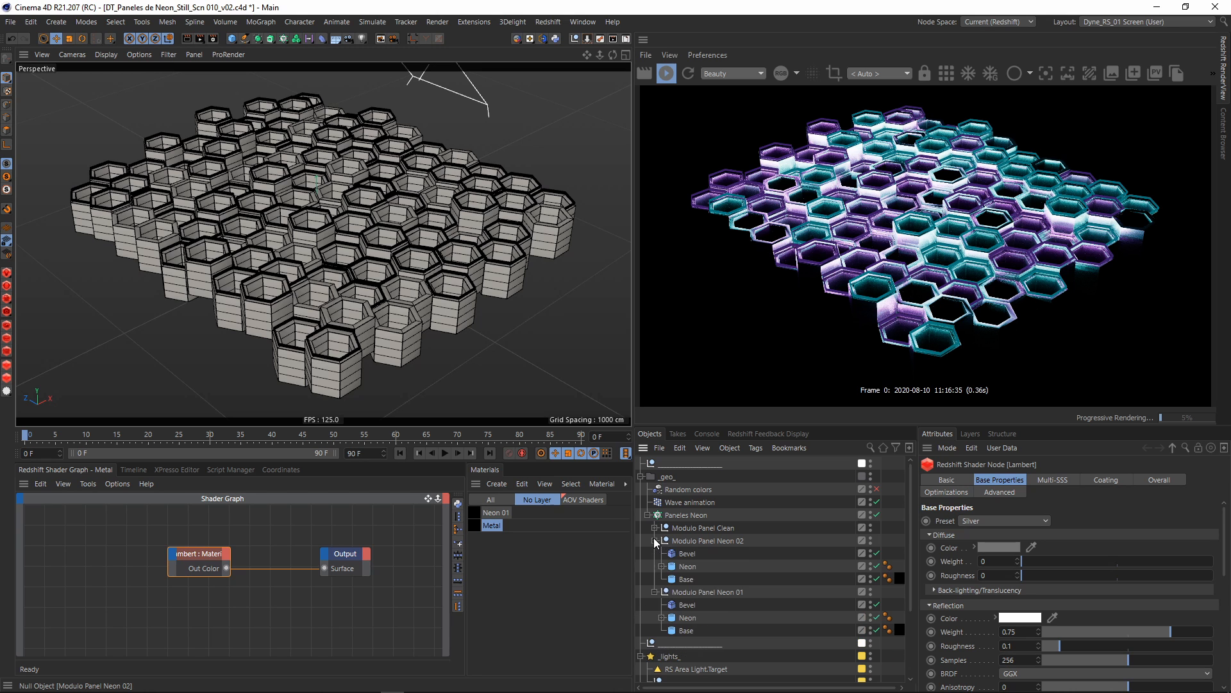
pyautogui.click(646, 515)
pyautogui.keyDown('ctrl'); pyautogui.click(645, 515); pyautogui.keyUp('ctrl')
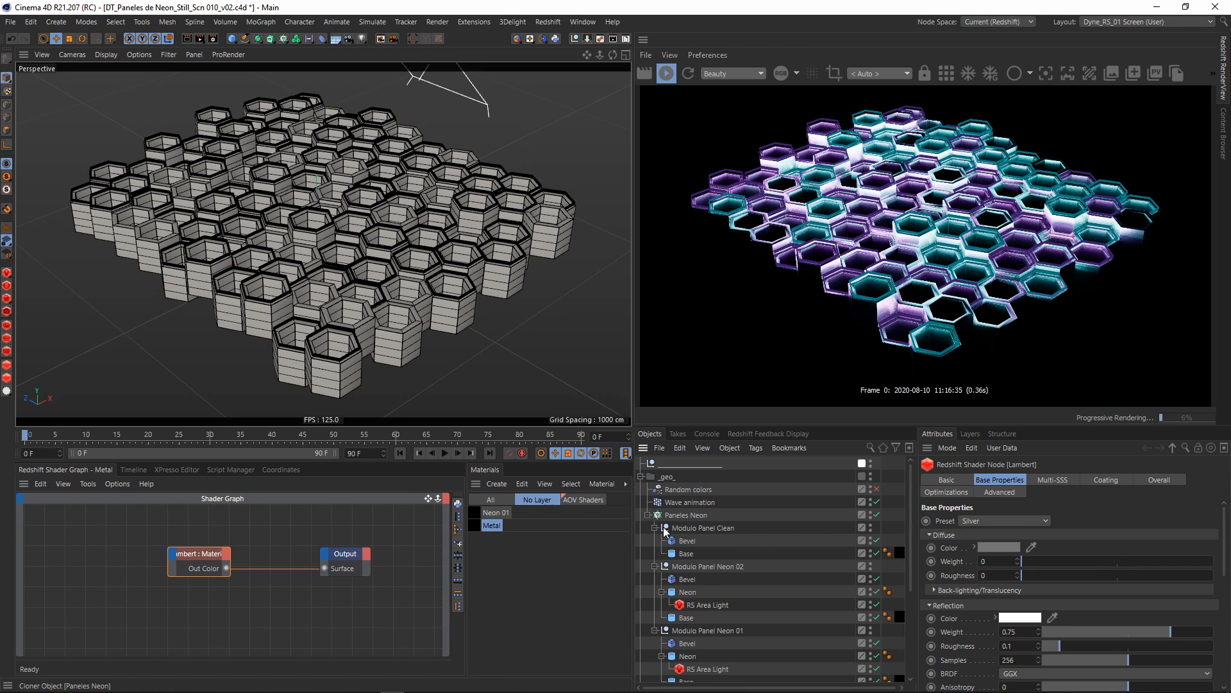
pyautogui.scroll(-3, 717, 539)
pyautogui.click(715, 533)
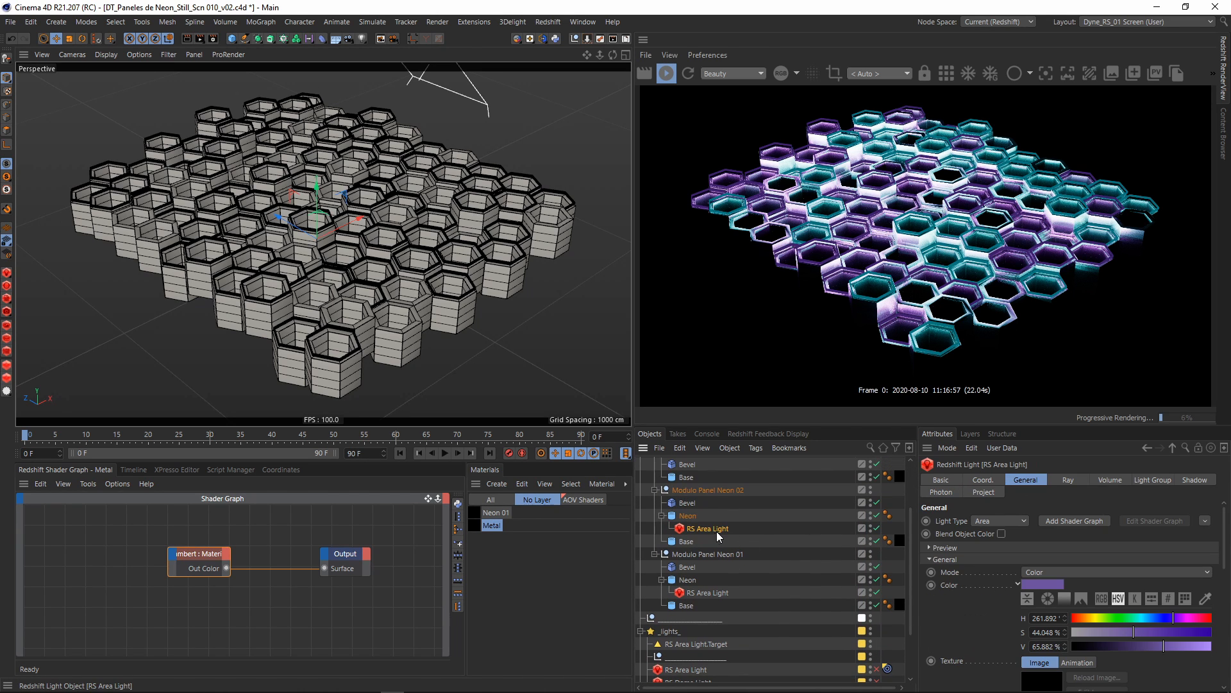
pyautogui.scroll(-3, 979, 509)
pyautogui.scroll(1, 979, 509)
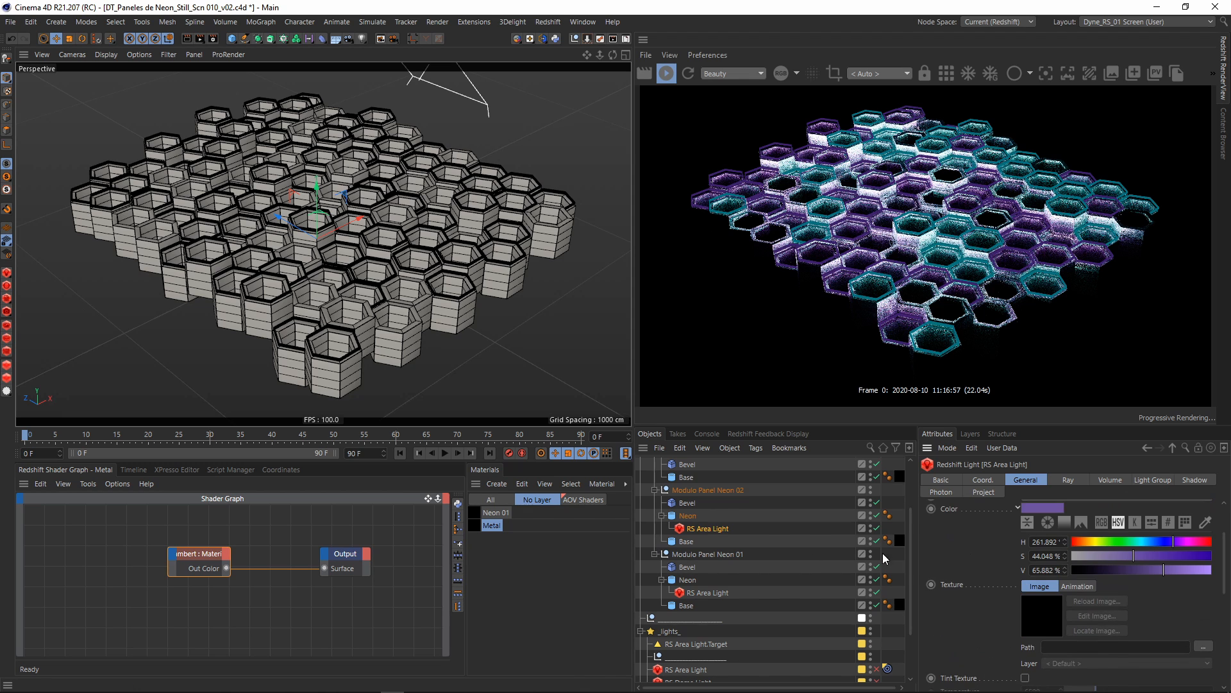
# - Set the Modulo Panel Neon 01 RS Area Light's colour to 68% saturation and 60% value
pyautogui.click(699, 594)
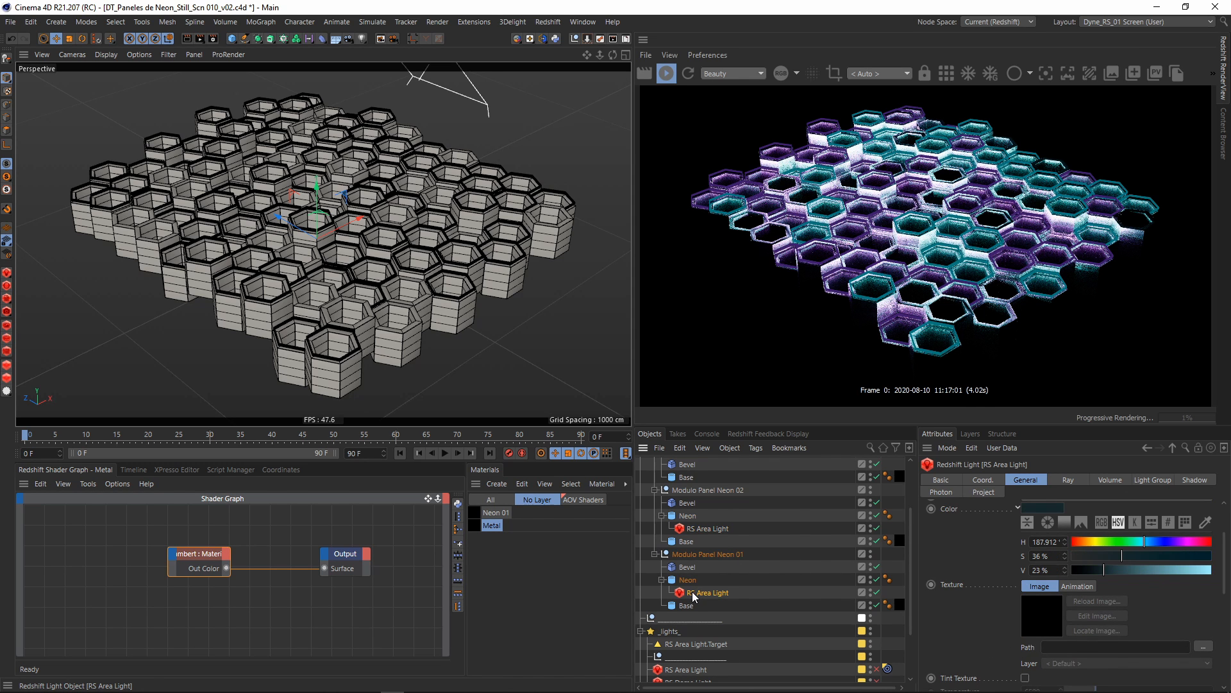
pyautogui.scroll(-1, 988, 552)
pyautogui.scroll(-3, 972, 526)
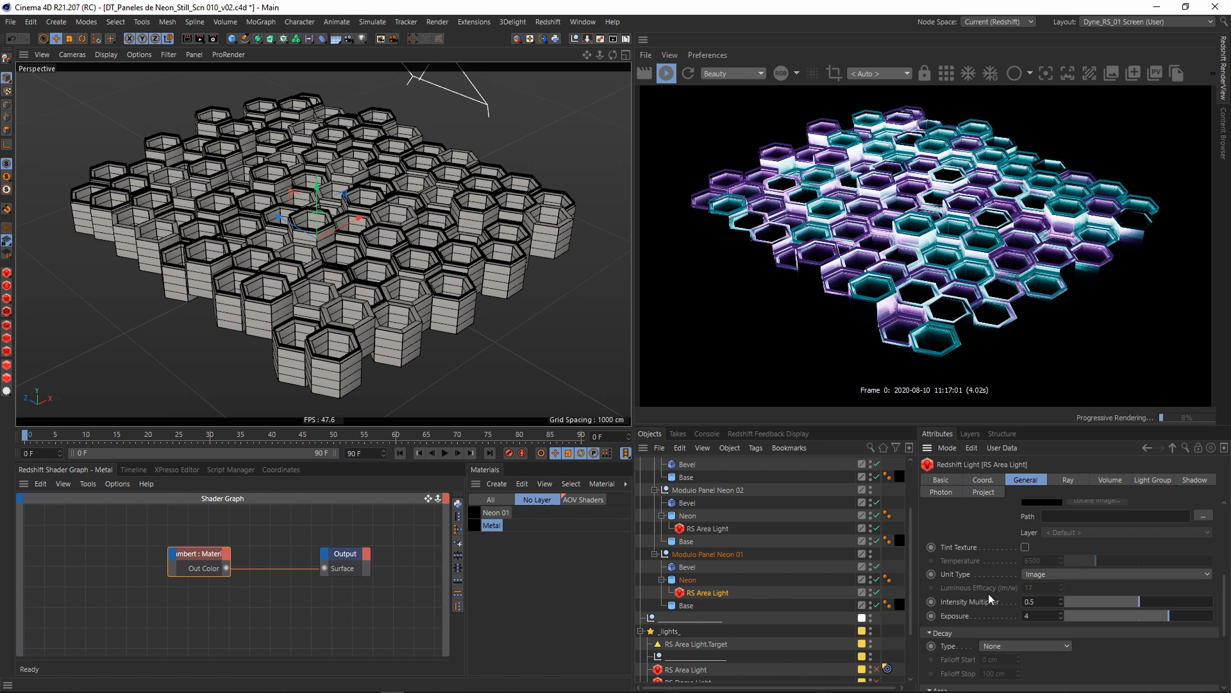
pyautogui.scroll(5, 995, 590)
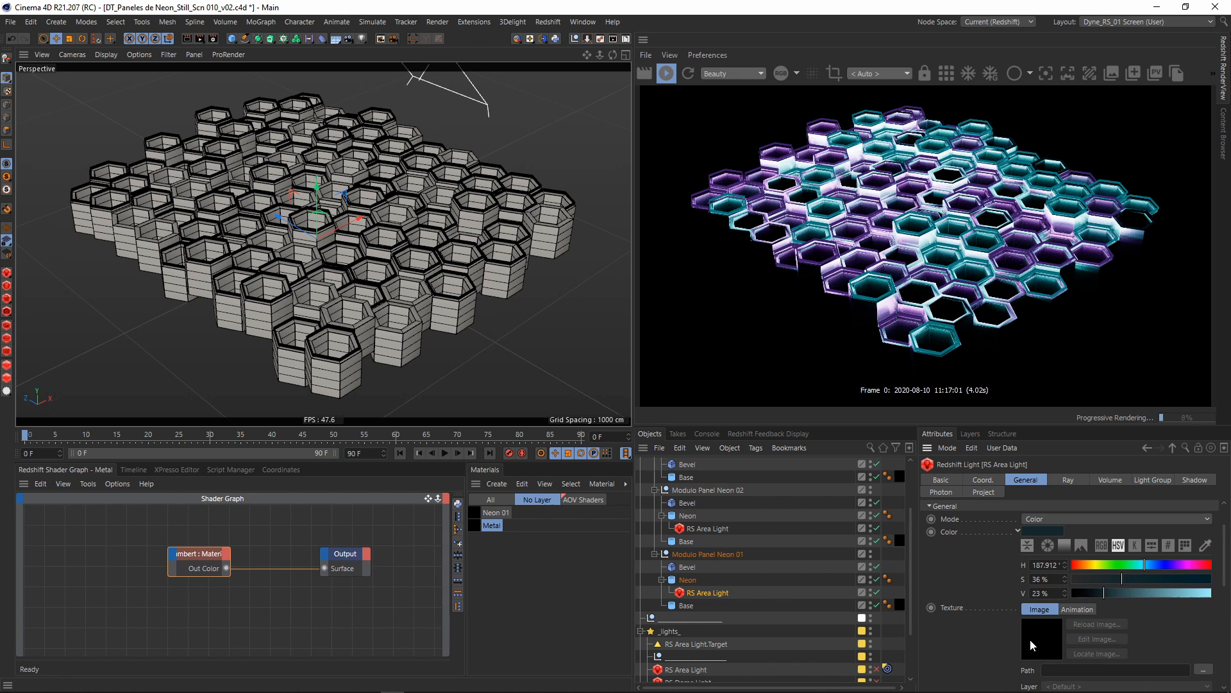
pyautogui.click(1165, 591)
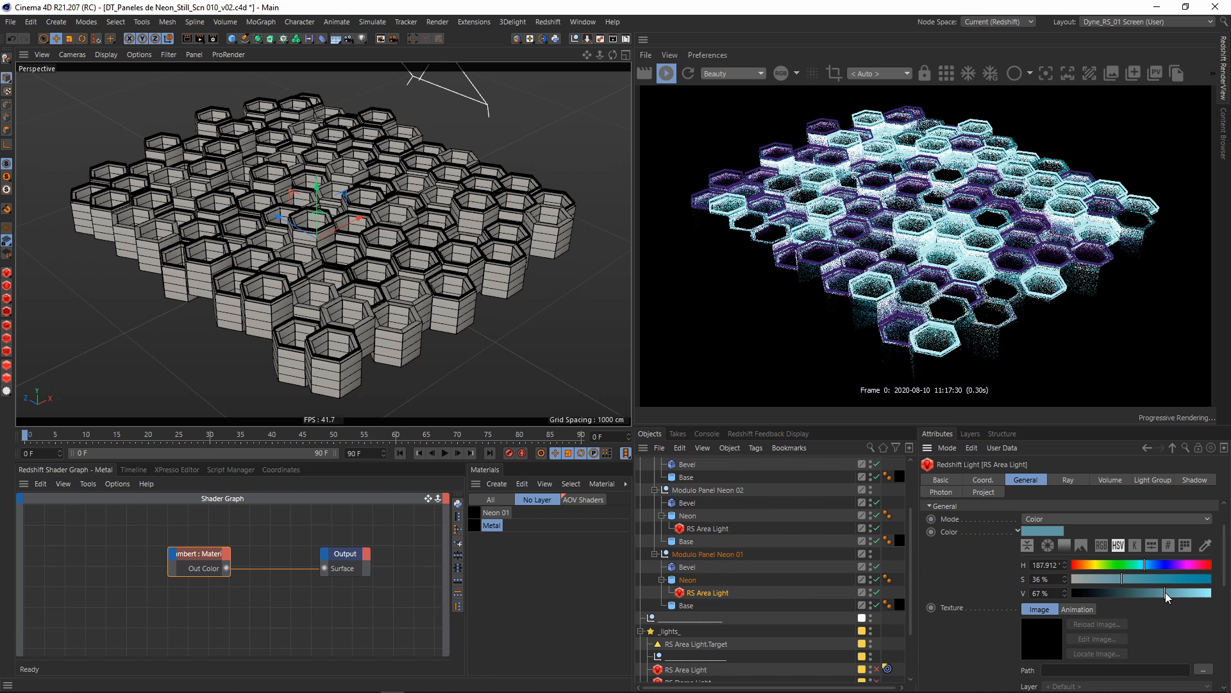
pyautogui.moveTo(1161, 591); pyautogui.dragTo(1142, 594)
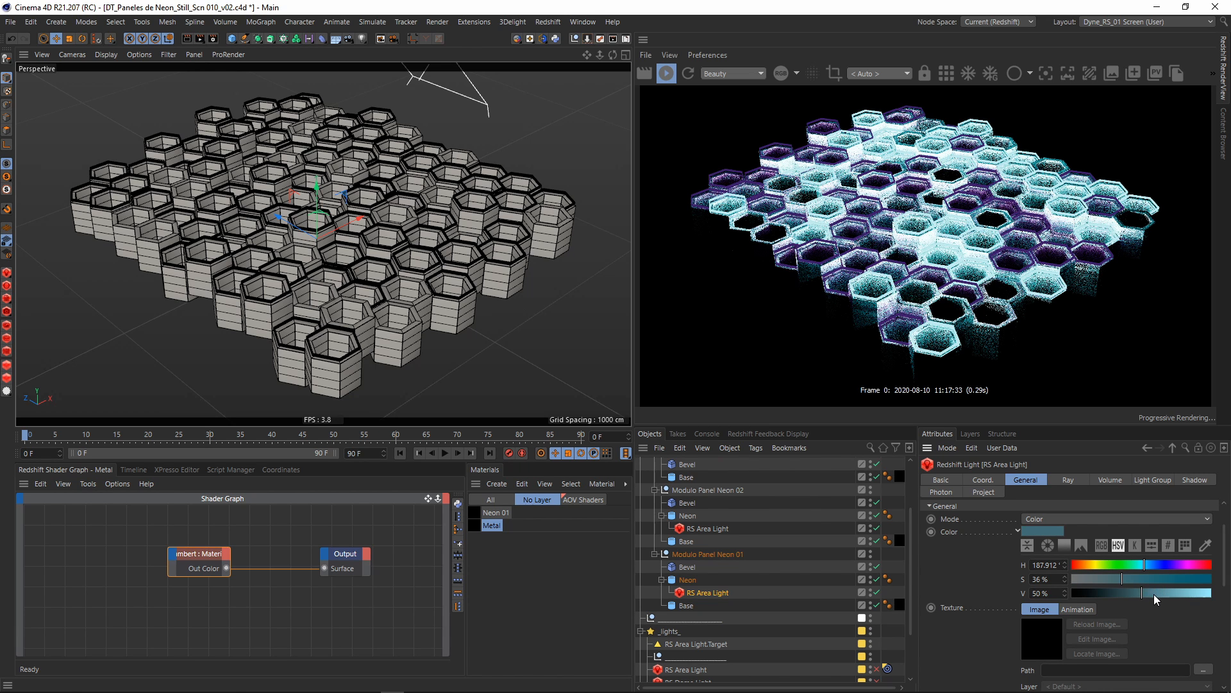
pyautogui.click(1153, 594)
pyautogui.click(1167, 579)
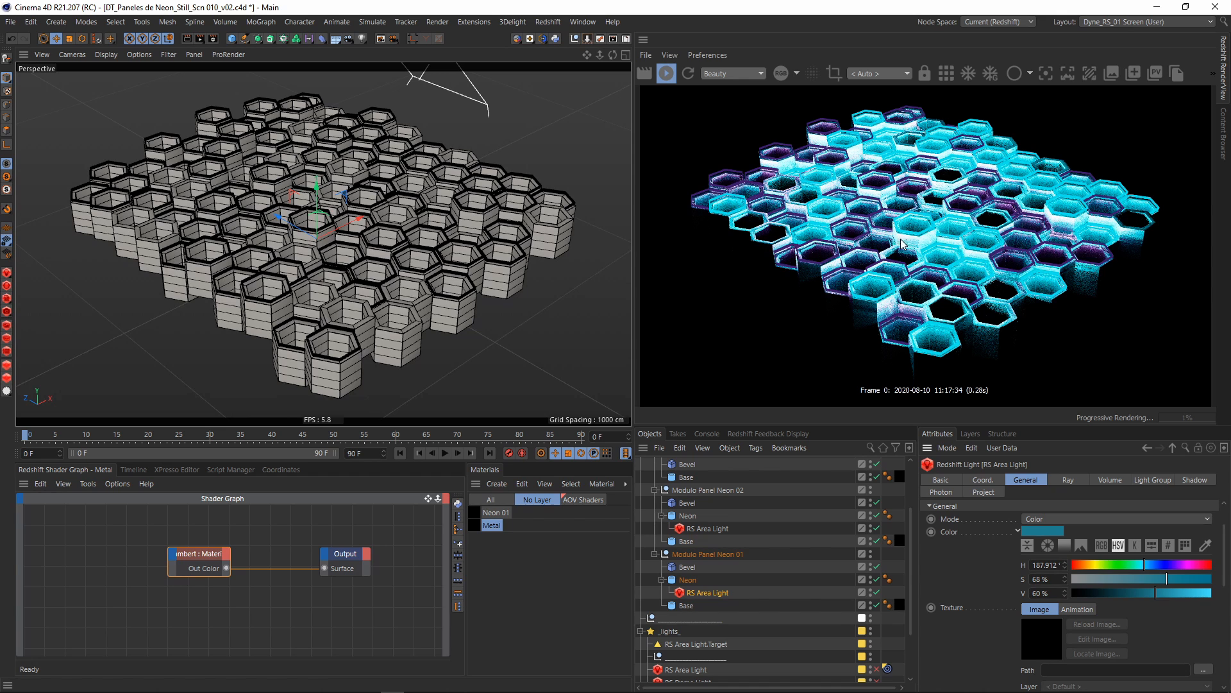
# - Set the Neon 01 area light's intensity multiplier to 0.125 and its exposure to 3
pyautogui.scroll(-5, 980, 599)
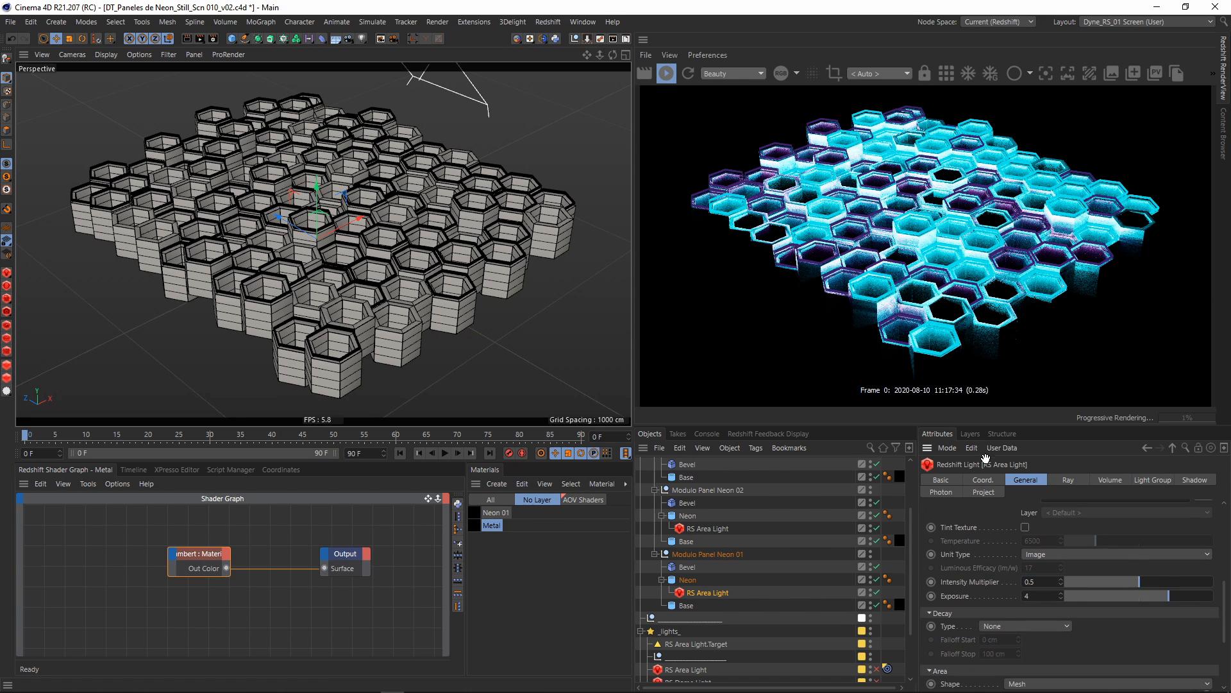
pyautogui.doubleClick(1041, 576)
pyautogui.write('0.125')
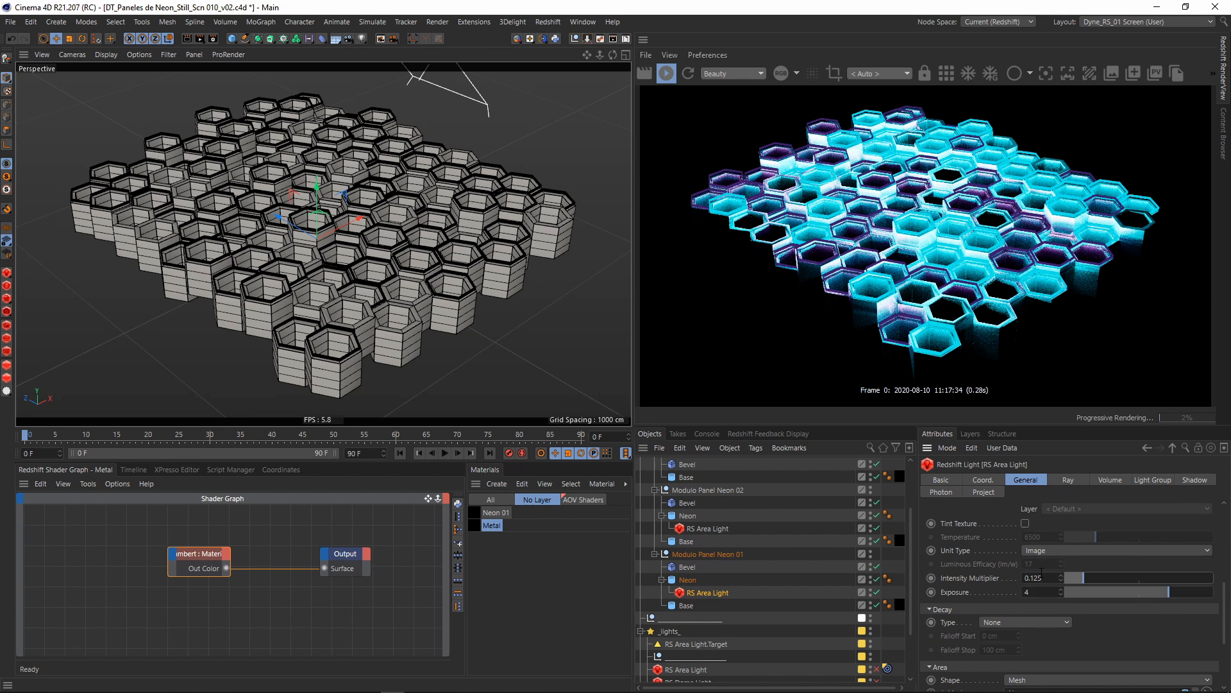
pyautogui.press('Tab')
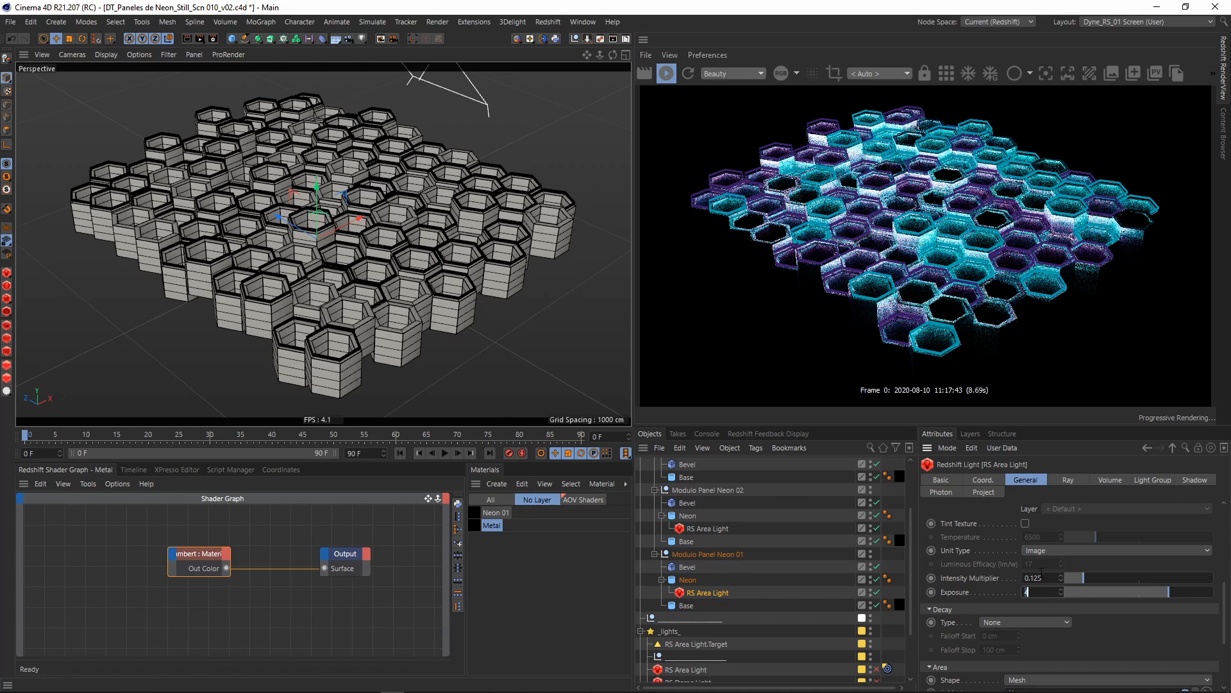
pyautogui.write('3')
pyautogui.press('Return')
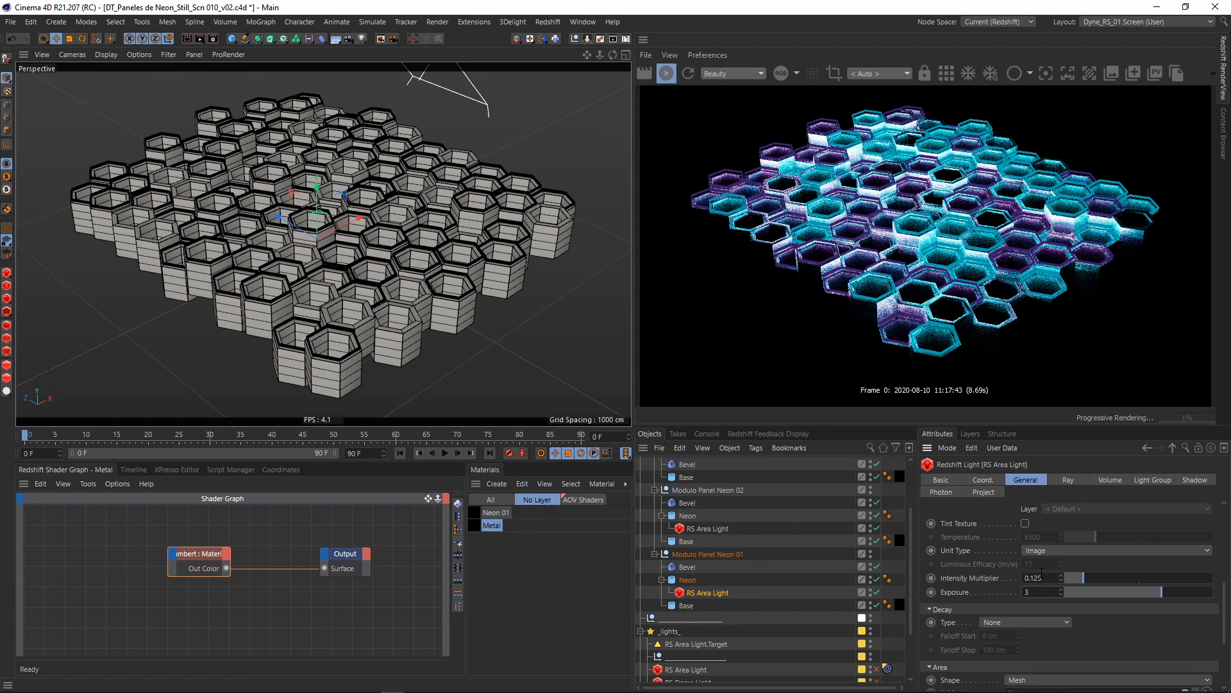
# - Raise the Neon 01 area light's colour value first to 71% and finally to 93%
pyautogui.scroll(5, 972, 567)
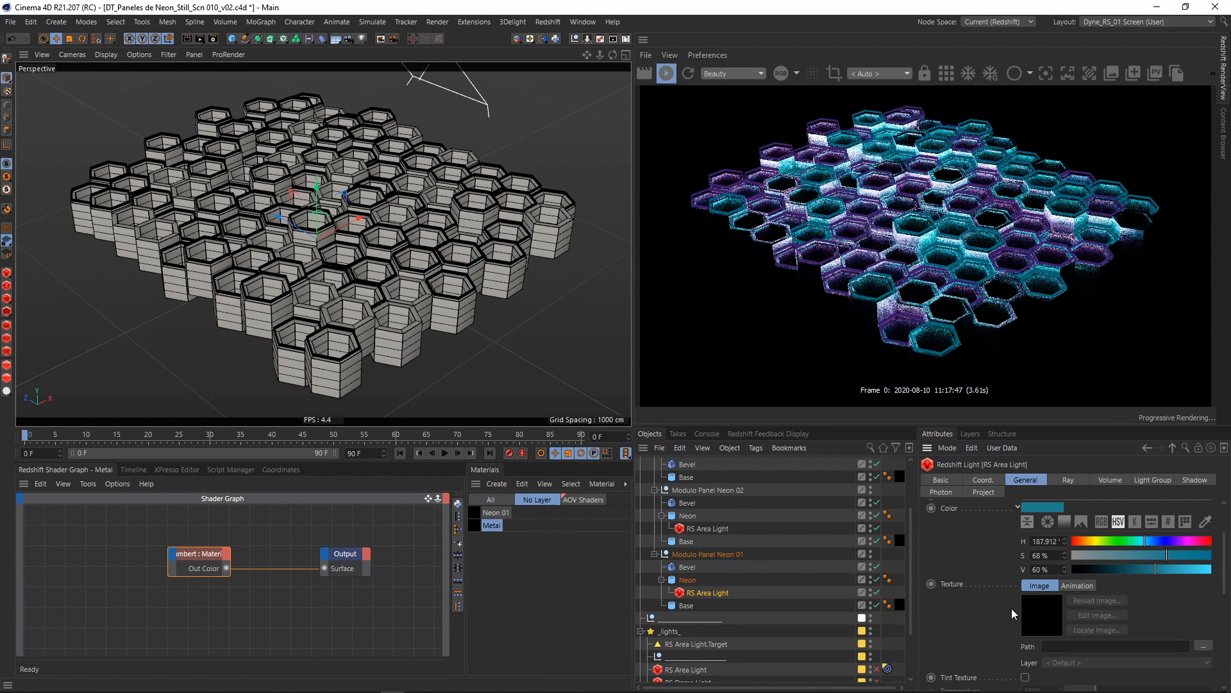
pyautogui.scroll(3, 1058, 575)
pyautogui.click(1171, 646)
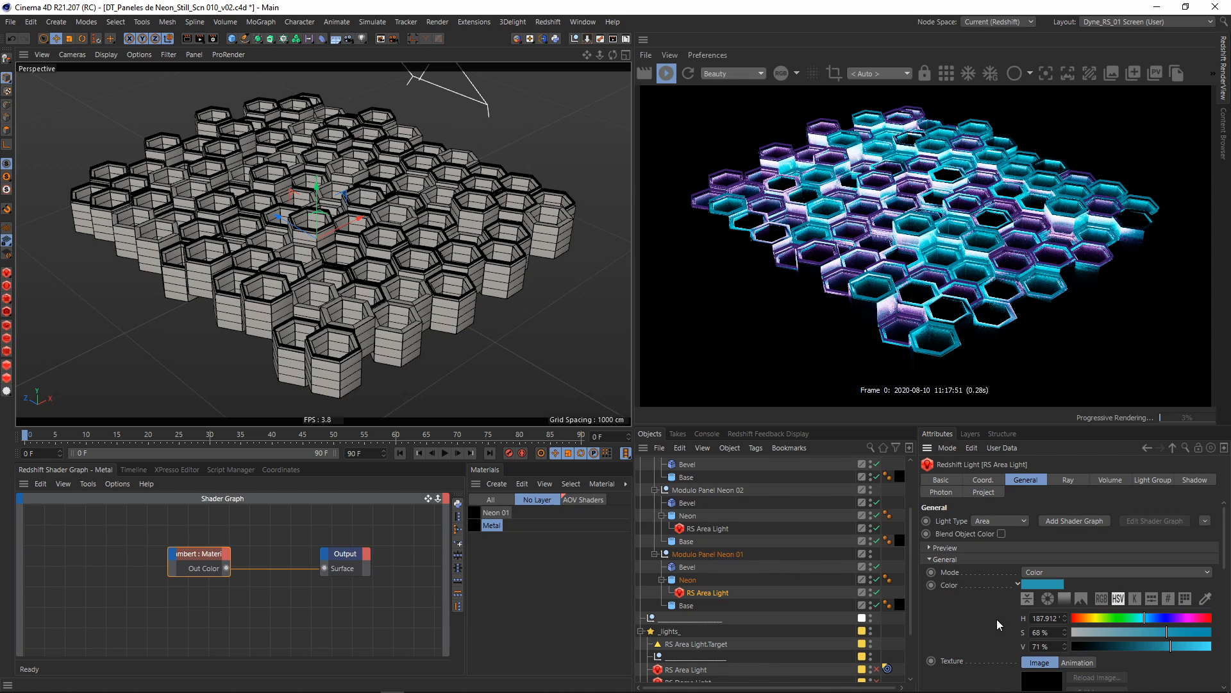
pyautogui.scroll(-2, 996, 619)
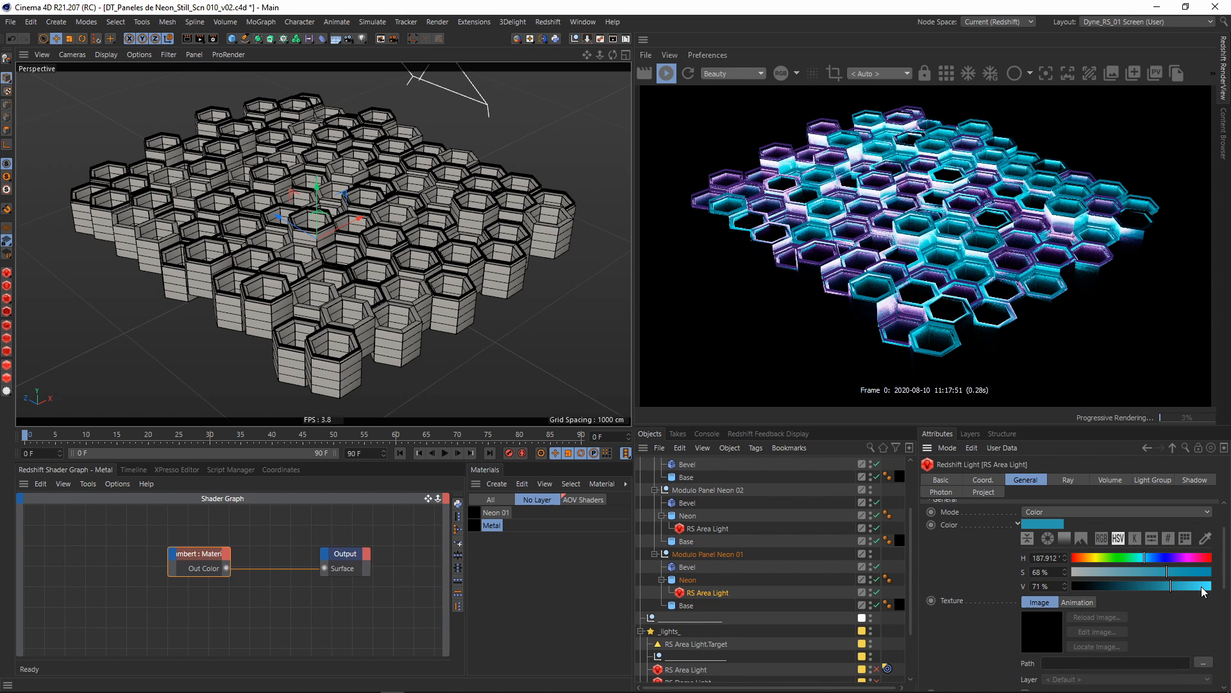
pyautogui.click(1202, 586)
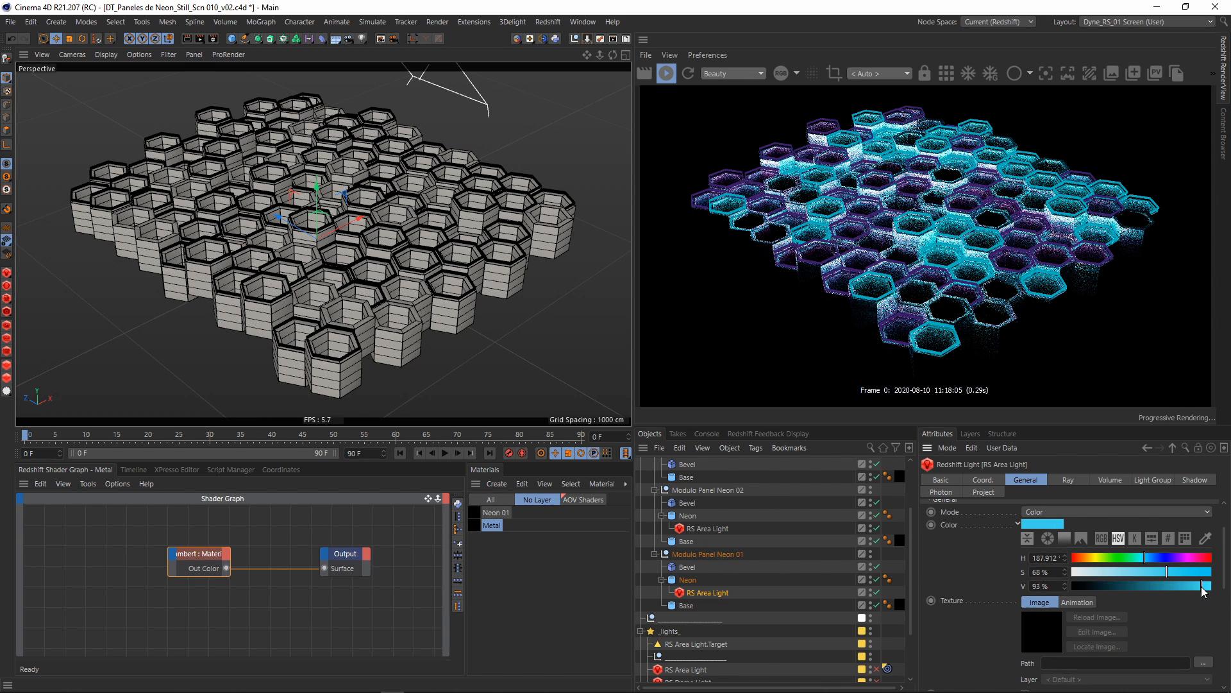
# - Set the Modulo Panel Neon 02 RS Area Light's colour to 90% value and 63% saturation
pyautogui.click(707, 529)
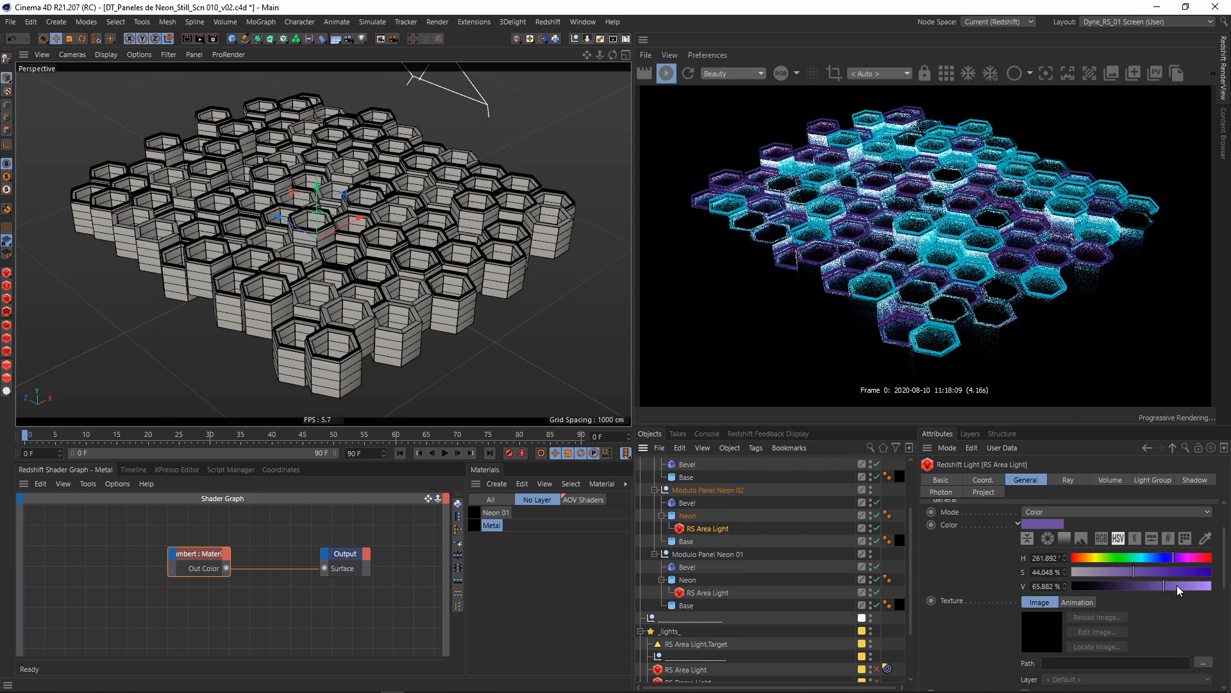
pyautogui.click(1197, 586)
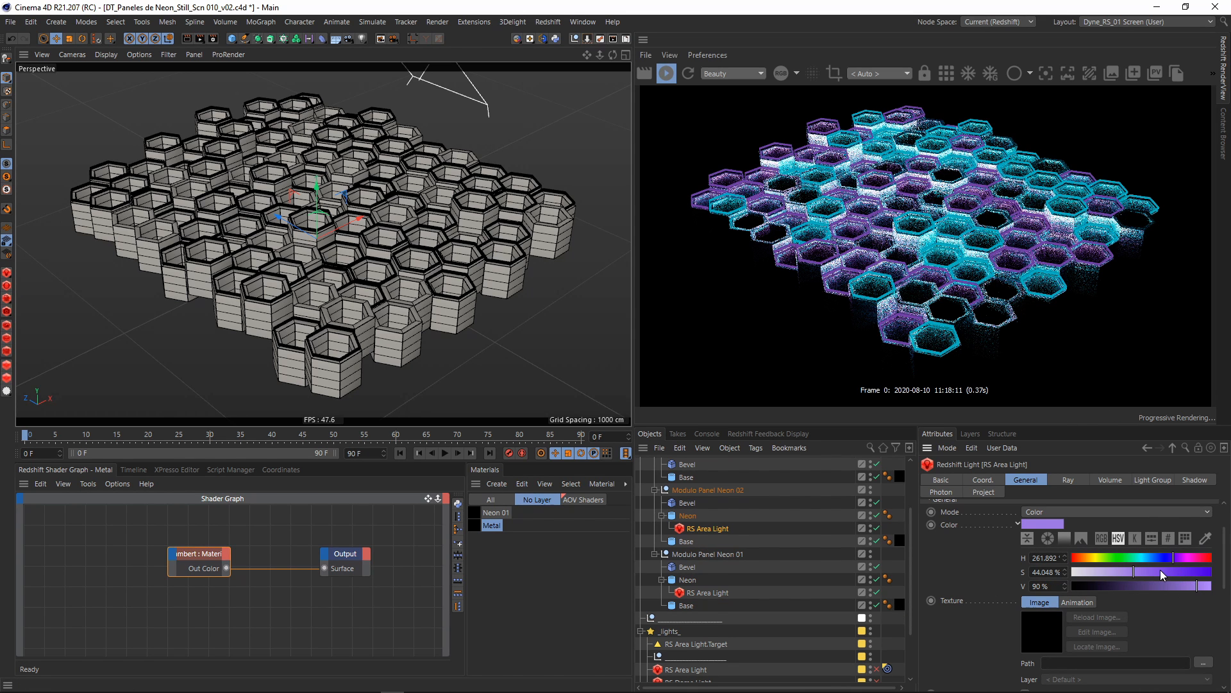
pyautogui.click(1160, 571)
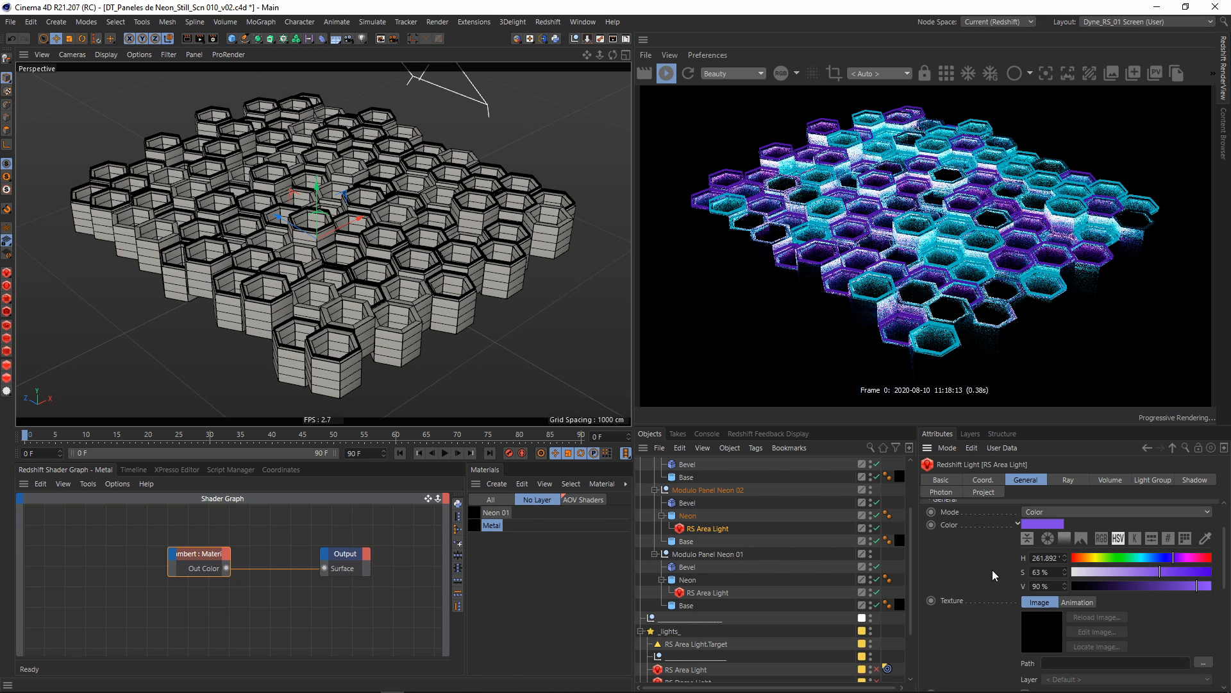
pyautogui.scroll(-6, 980, 622)
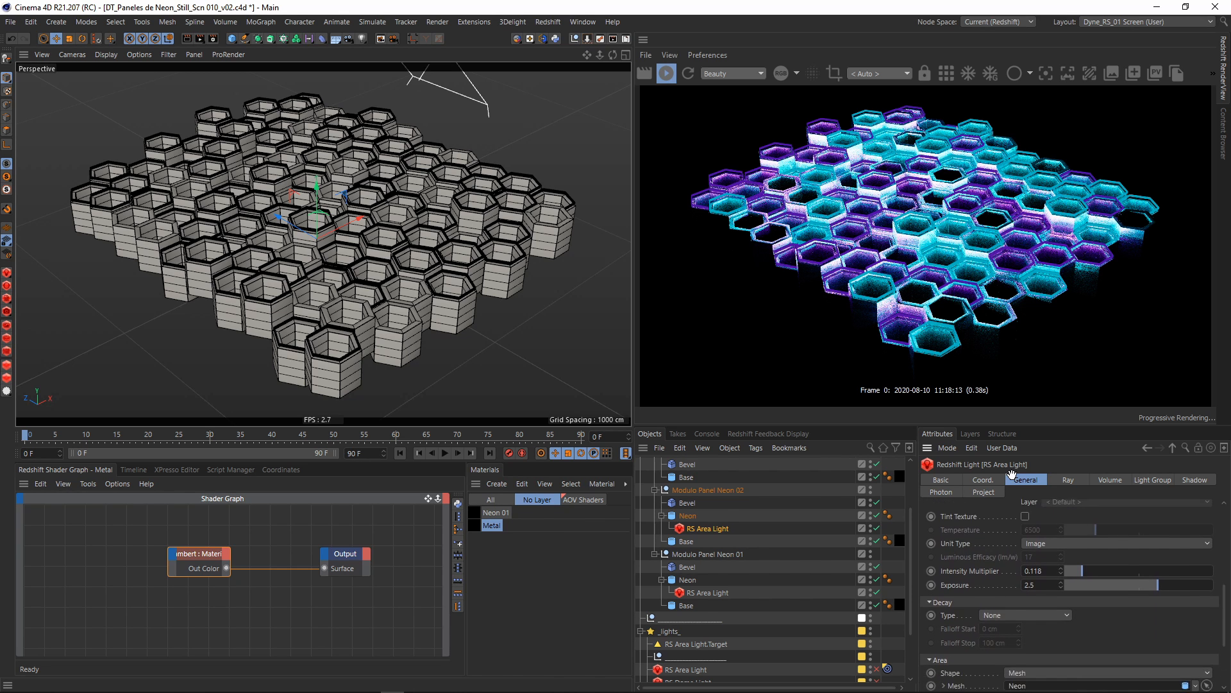
# - Enable the RS Area Light in the _lights_ group
pyautogui.scroll(3, 1012, 473)
pyautogui.scroll(-3, 880, 598)
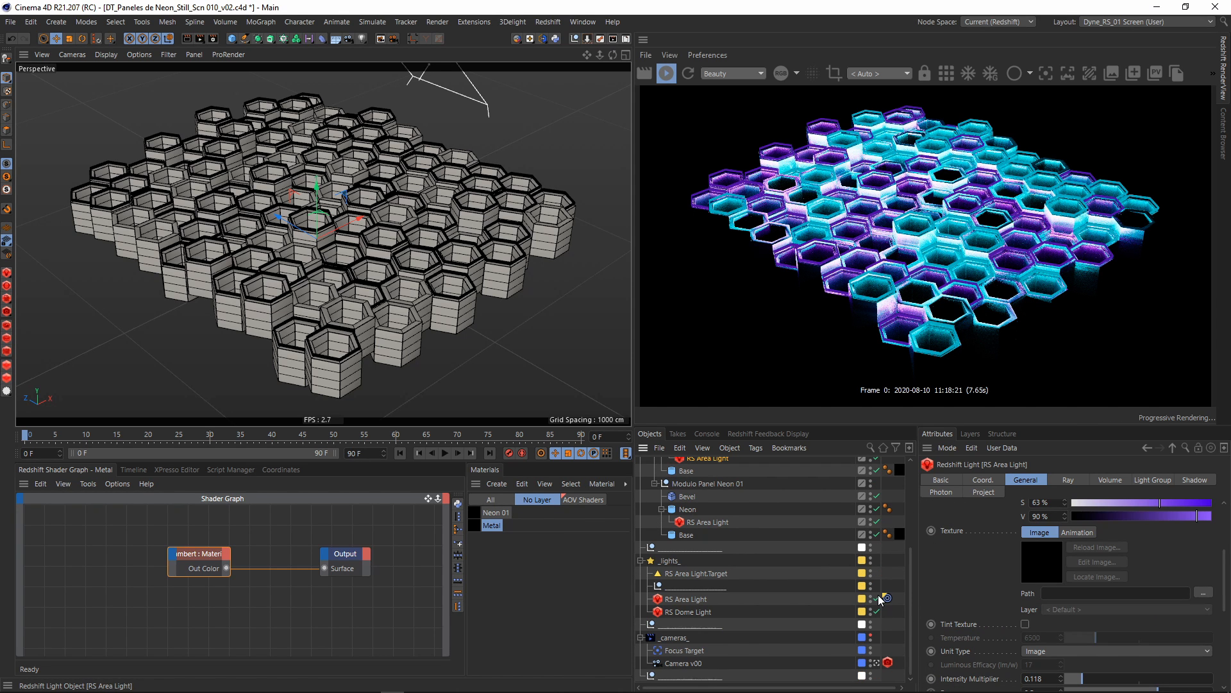
pyautogui.click(881, 599)
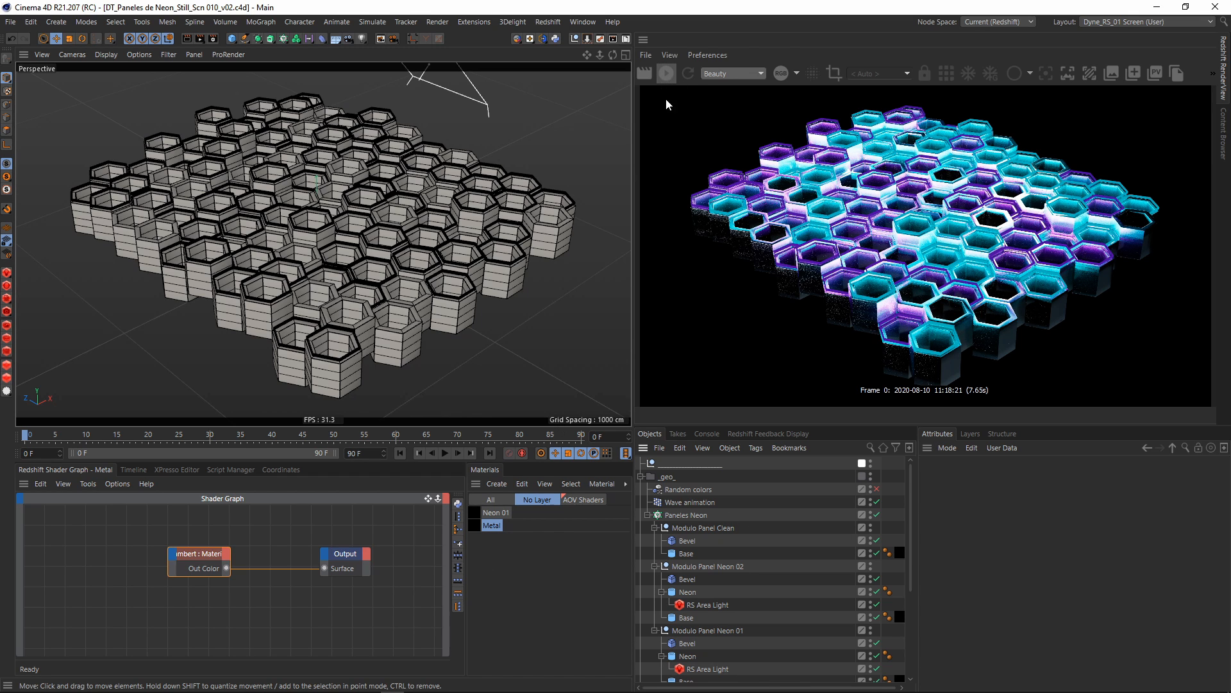
# - Delete the Modulo Panel Neon 02 module from the Paneles Neon cloner
pyautogui.scroll(-3, 727, 613)
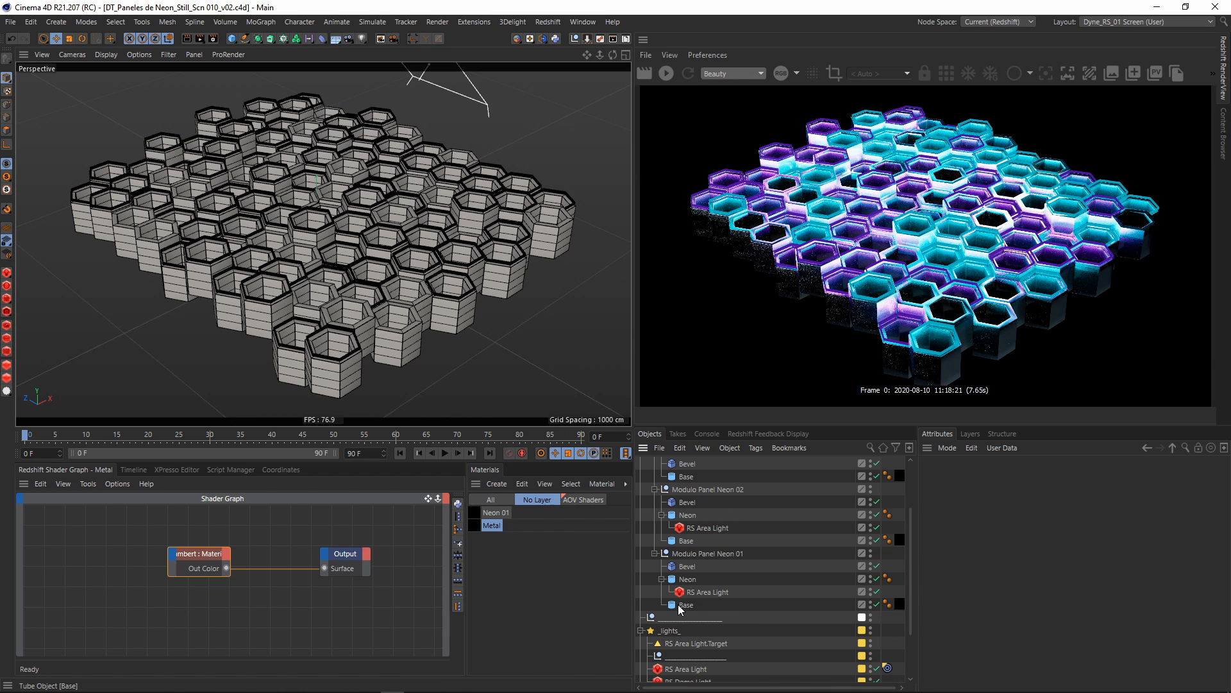
pyautogui.click(713, 490)
pyautogui.press('Delete')
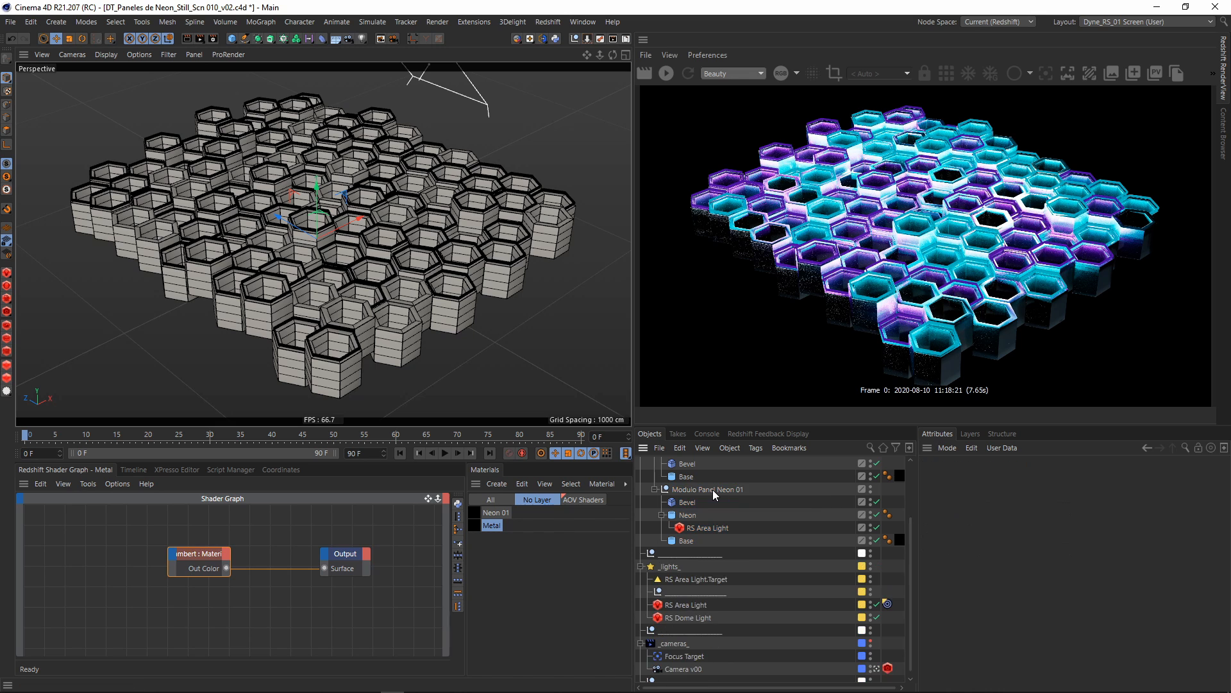
# - Turn the Modulo Panel Neon 01 RS Area Light's colour white with 0% saturation and enable Blend Object Color
pyautogui.click(702, 605)
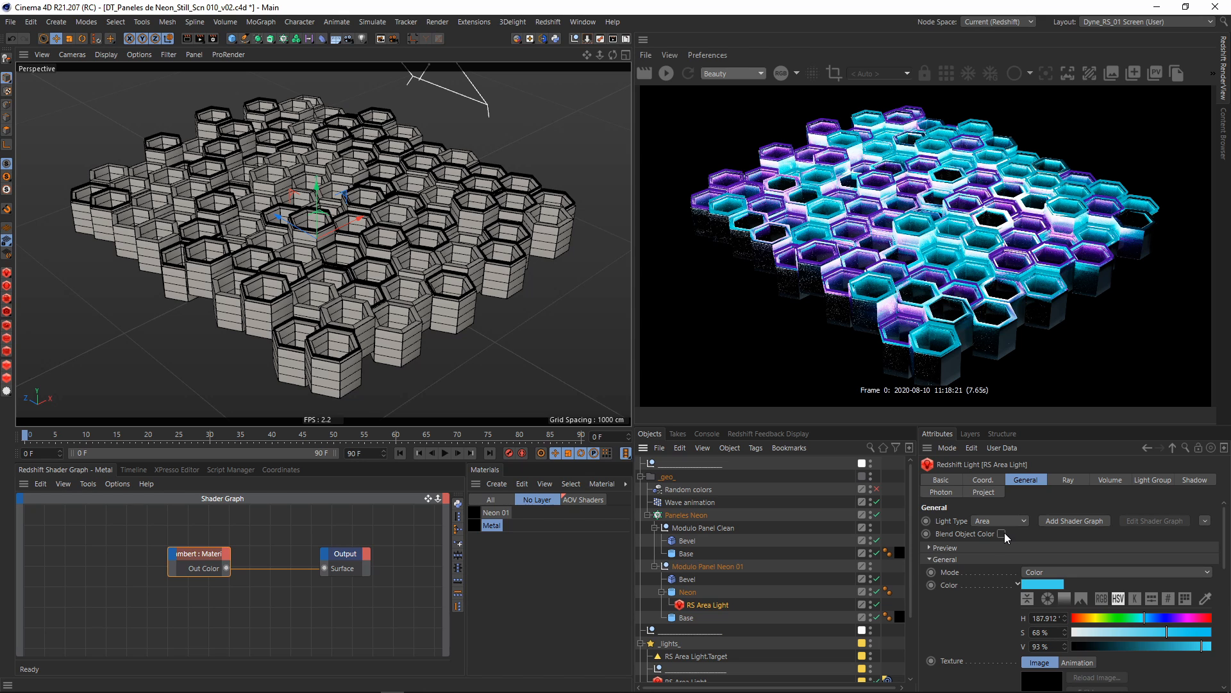
pyautogui.moveTo(1097, 635)
pyautogui.mouseDown()
pyautogui.moveTo(1022, 635)
pyautogui.moveTo(1082, 639)
pyautogui.mouseUp()
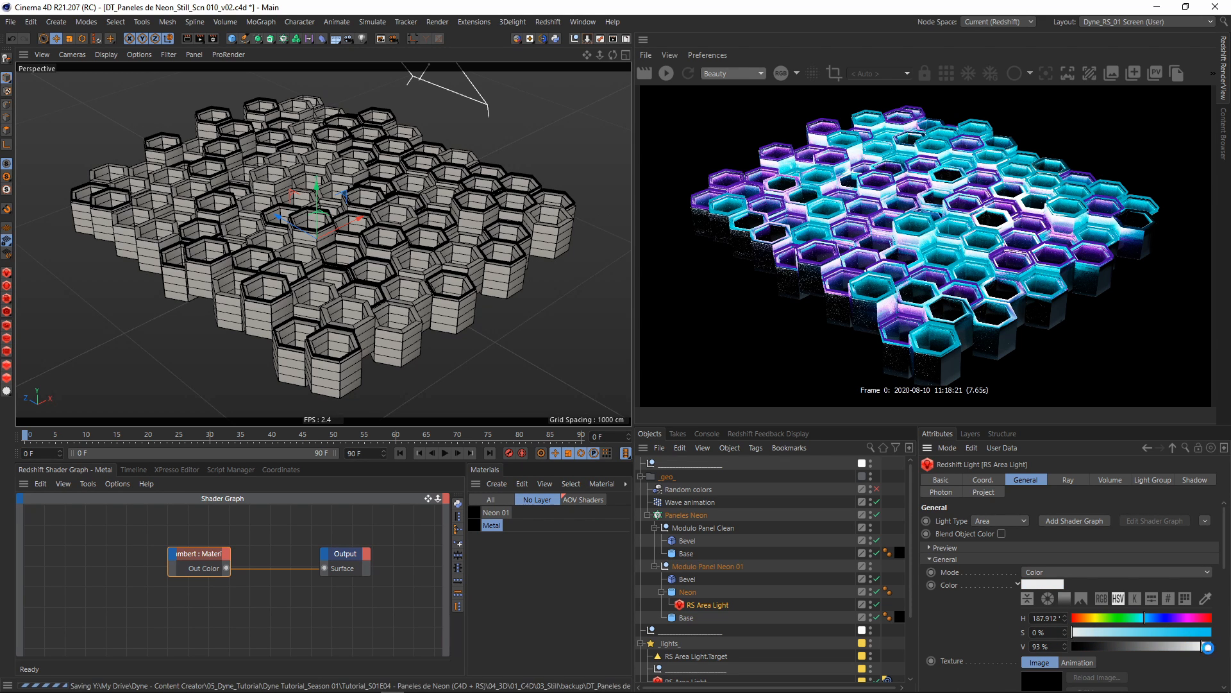
pyautogui.moveTo(1210, 648); pyautogui.dragTo(1218, 647)
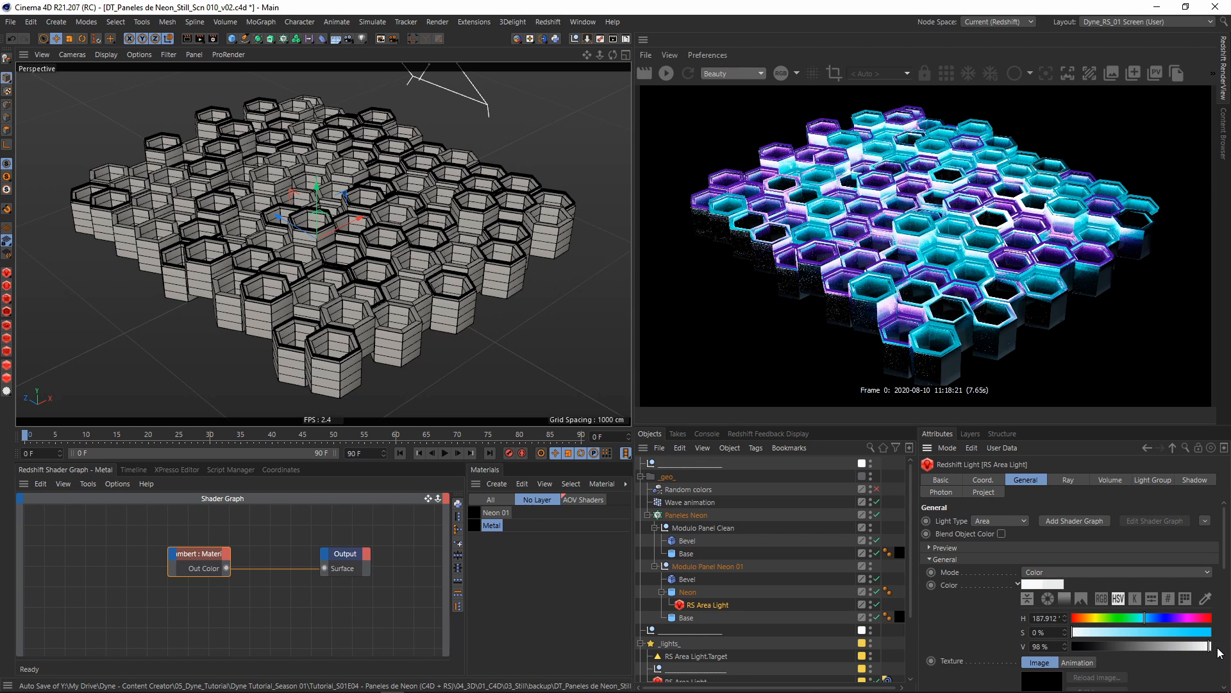
pyautogui.click(1018, 584)
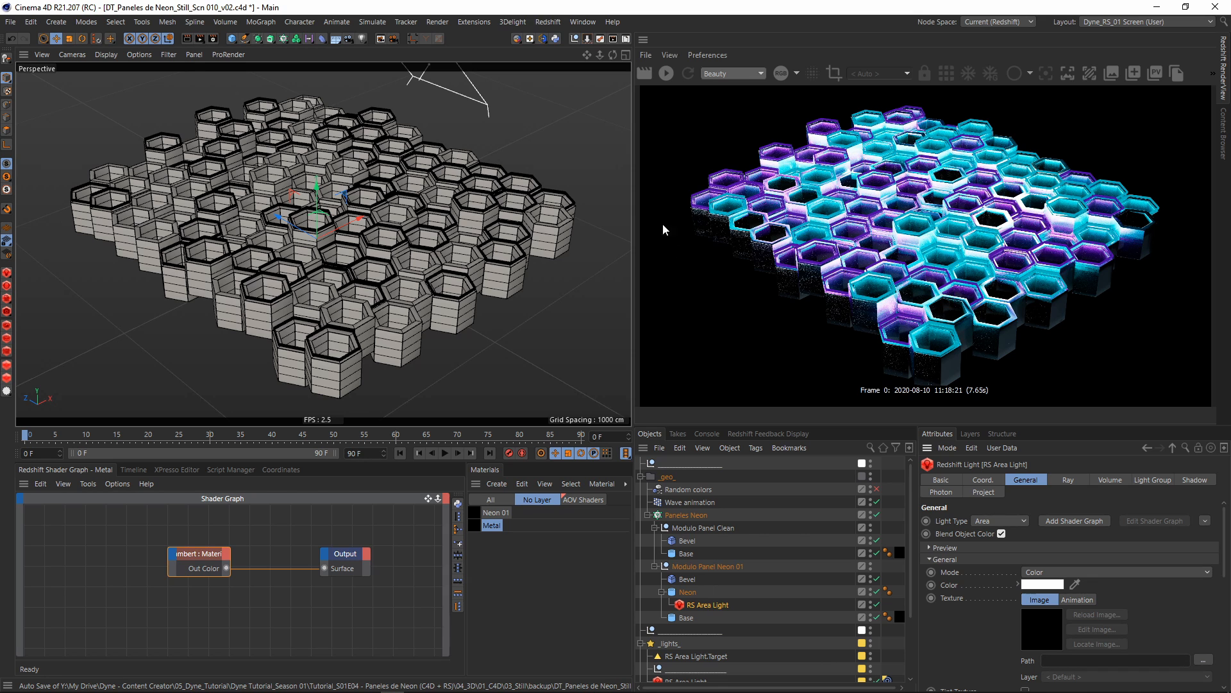
# - Start the interactive Redshift render and examine the neon rims and tube walls of the panels up close
pyautogui.click(666, 73)
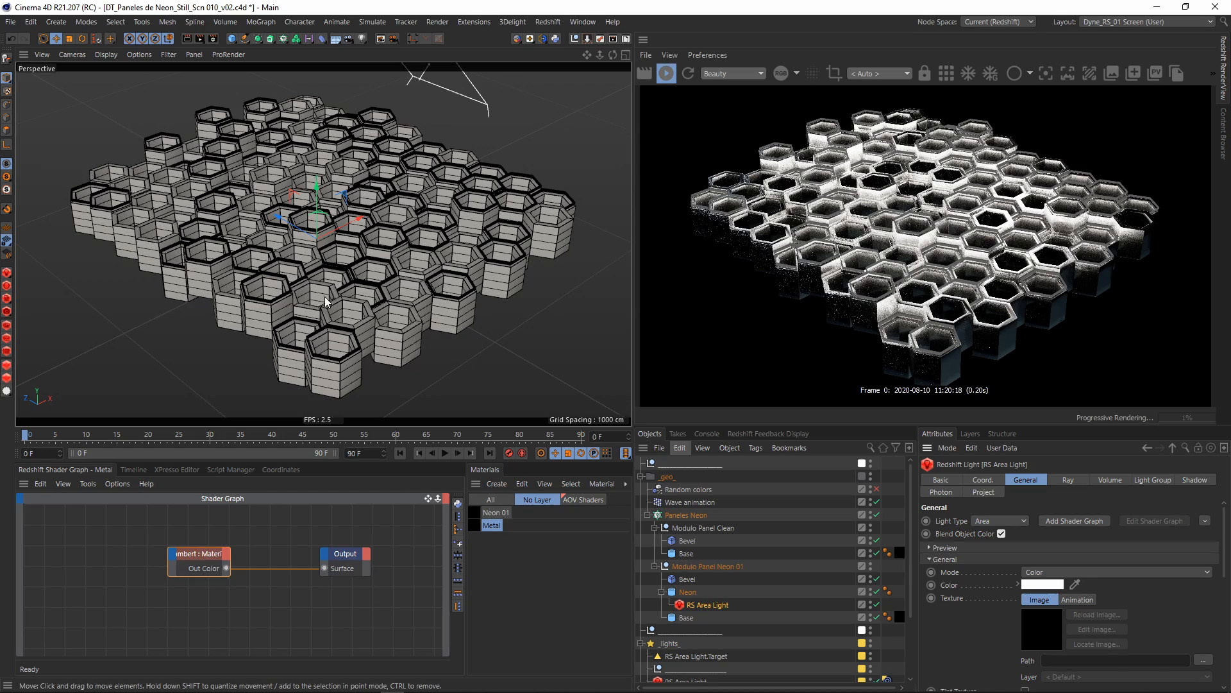
pyautogui.scroll(10, 326, 301)
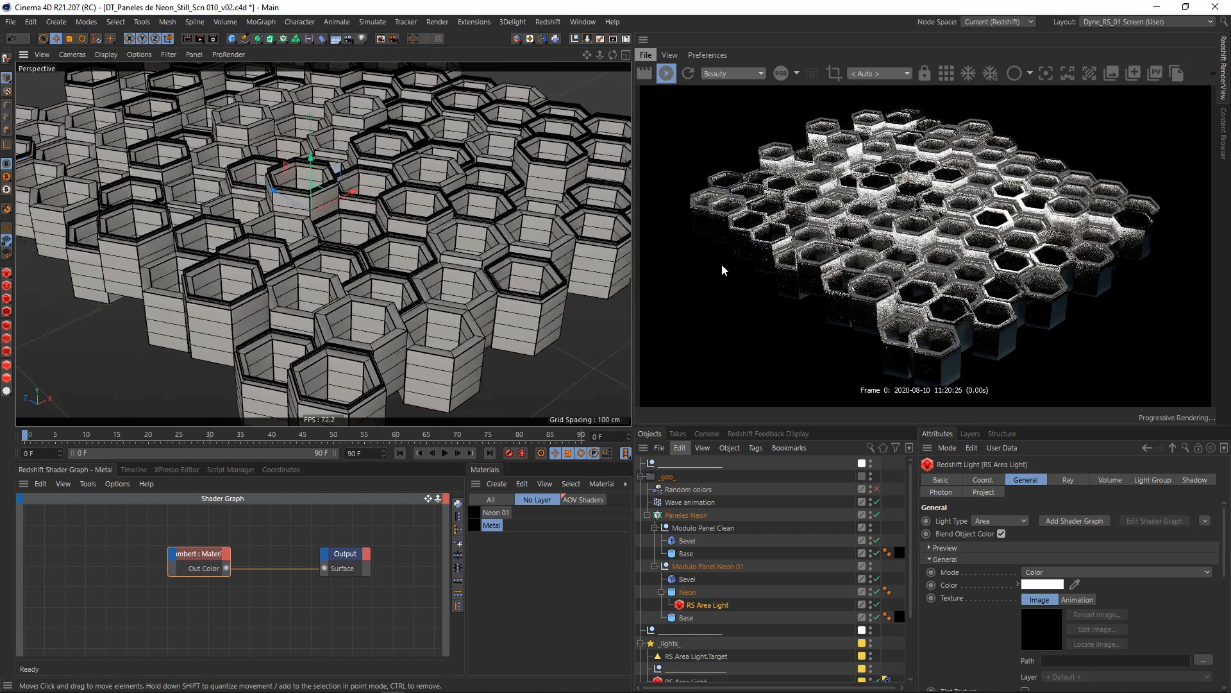
pyautogui.scroll(3, 919, 331)
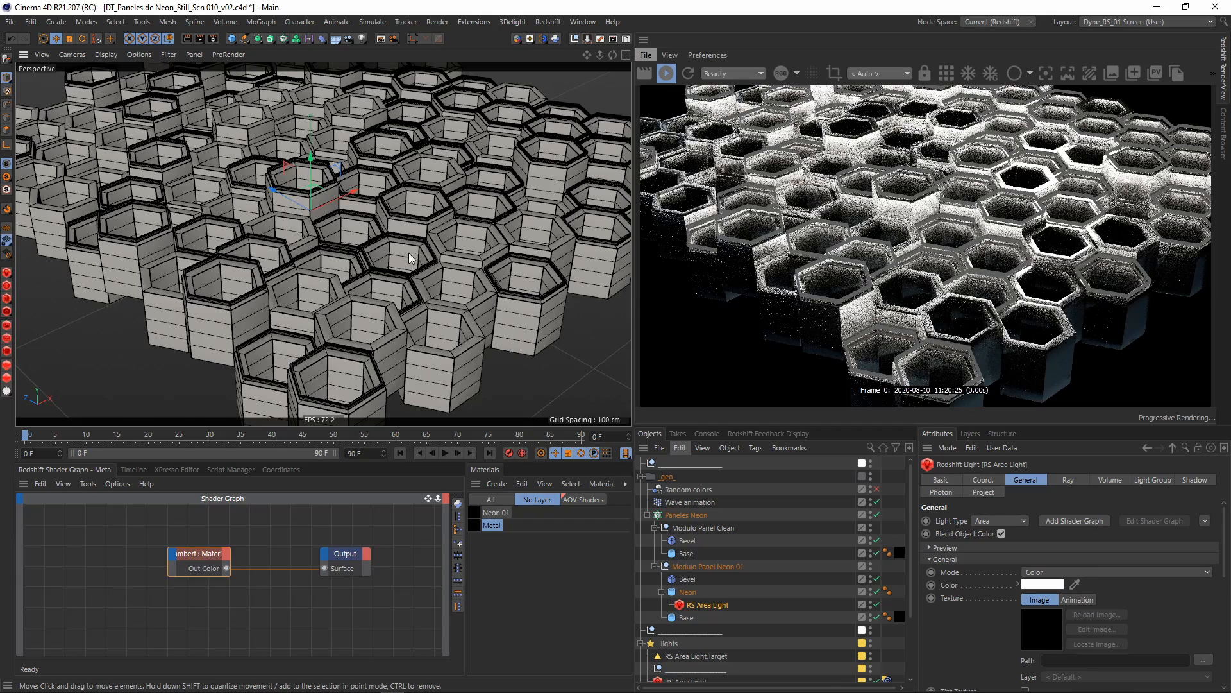
pyautogui.scroll(8, 413, 257)
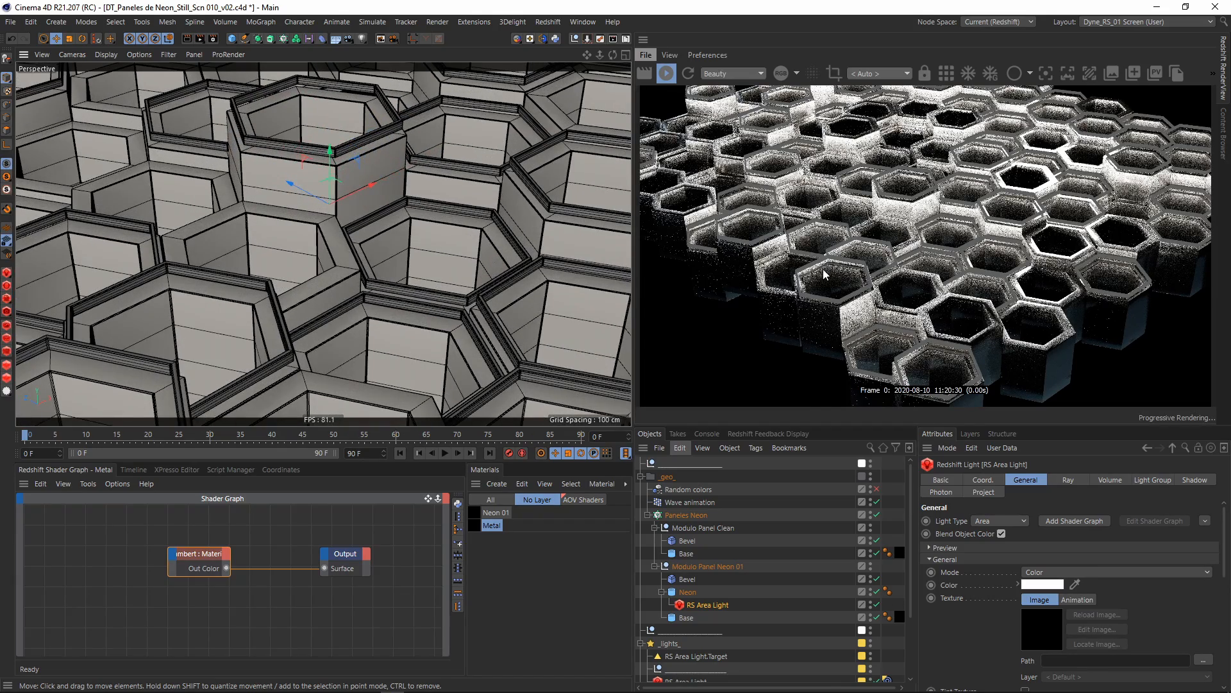
pyautogui.scroll(3, 824, 274)
pyautogui.click(888, 157)
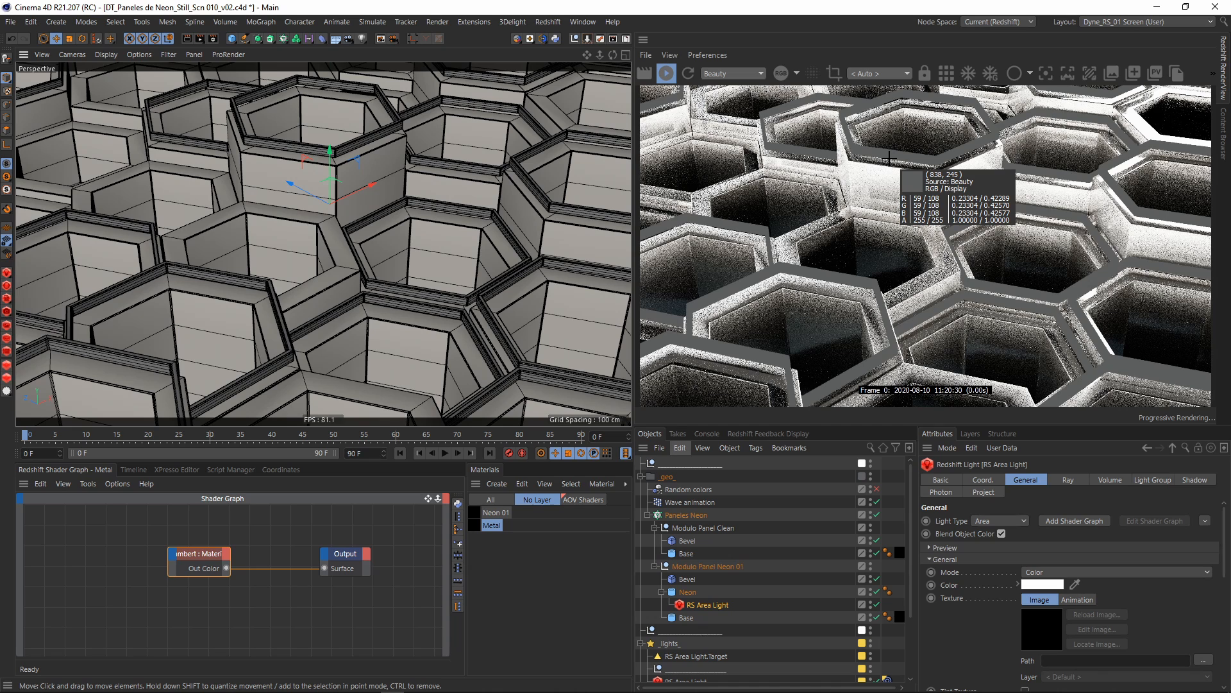
pyautogui.moveTo(888, 157); pyautogui.dragTo(874, 212)
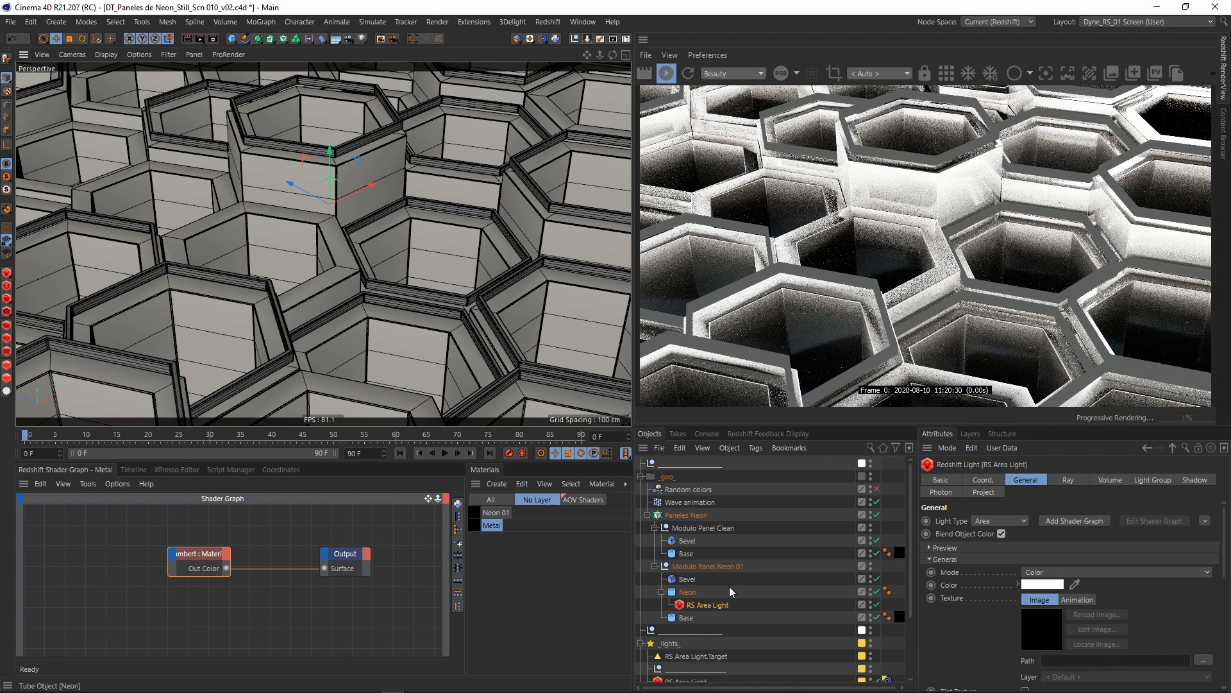
# - Set the inner radius of the Base tubes in both panel modules to 20 cm and review the whole panel grid
pyautogui.click(689, 618)
pyautogui.keyDown('ctrl'); pyautogui.click(686, 553); pyautogui.keyUp('ctrl')
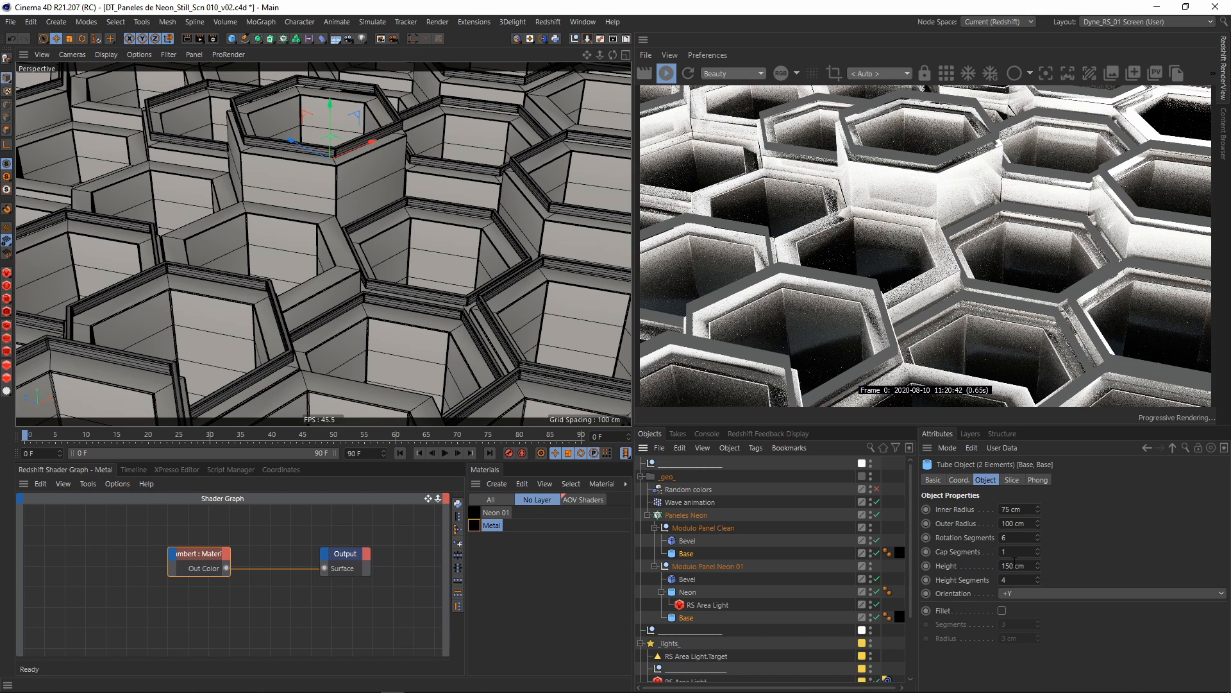
pyautogui.click(1008, 508)
pyautogui.doubleClick(1006, 508)
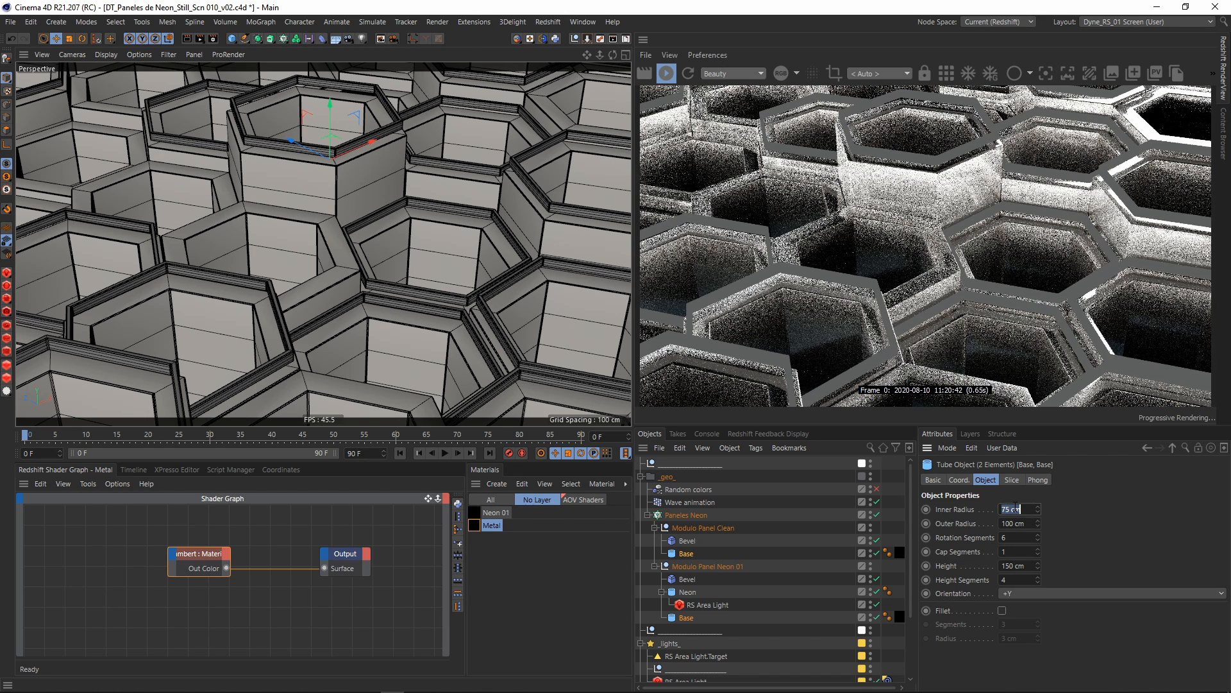
pyautogui.write('20')
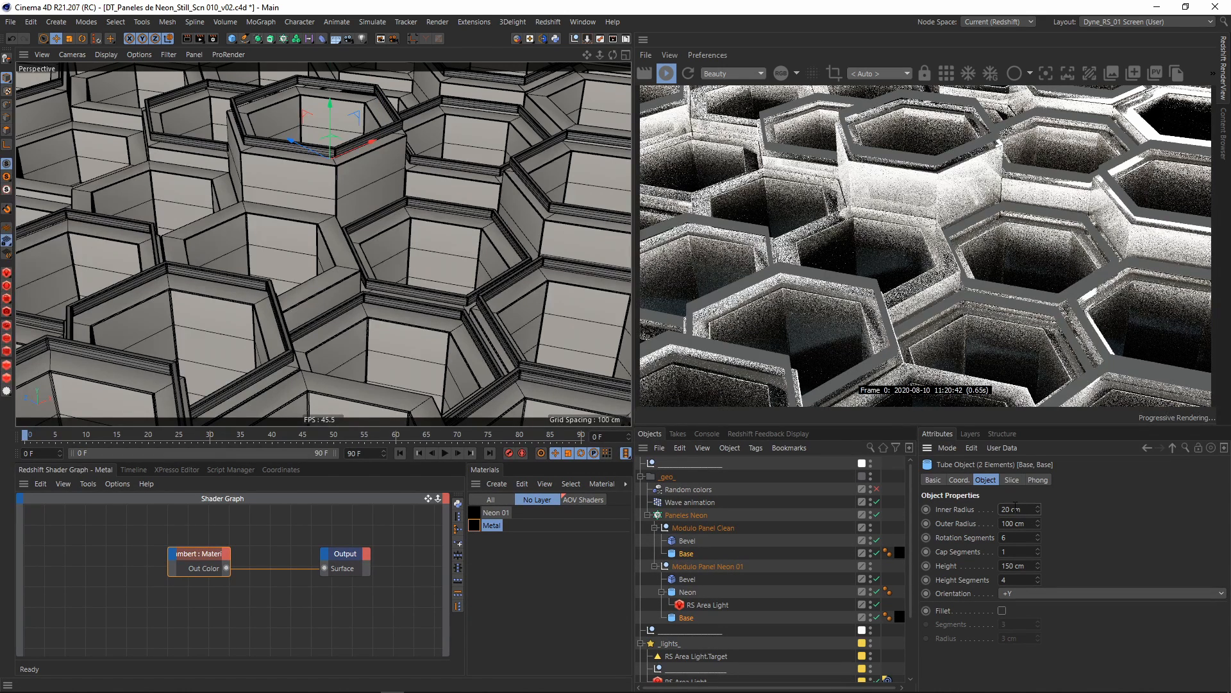
pyautogui.press('Return')
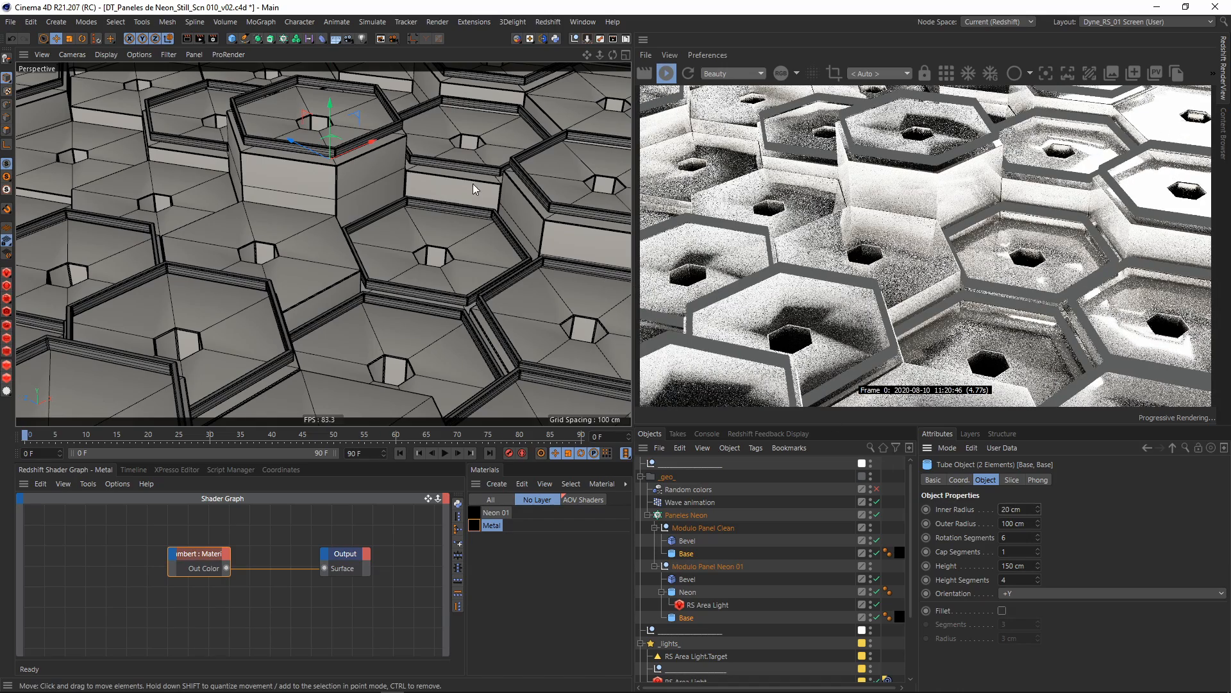
pyautogui.scroll(-10, 387, 200)
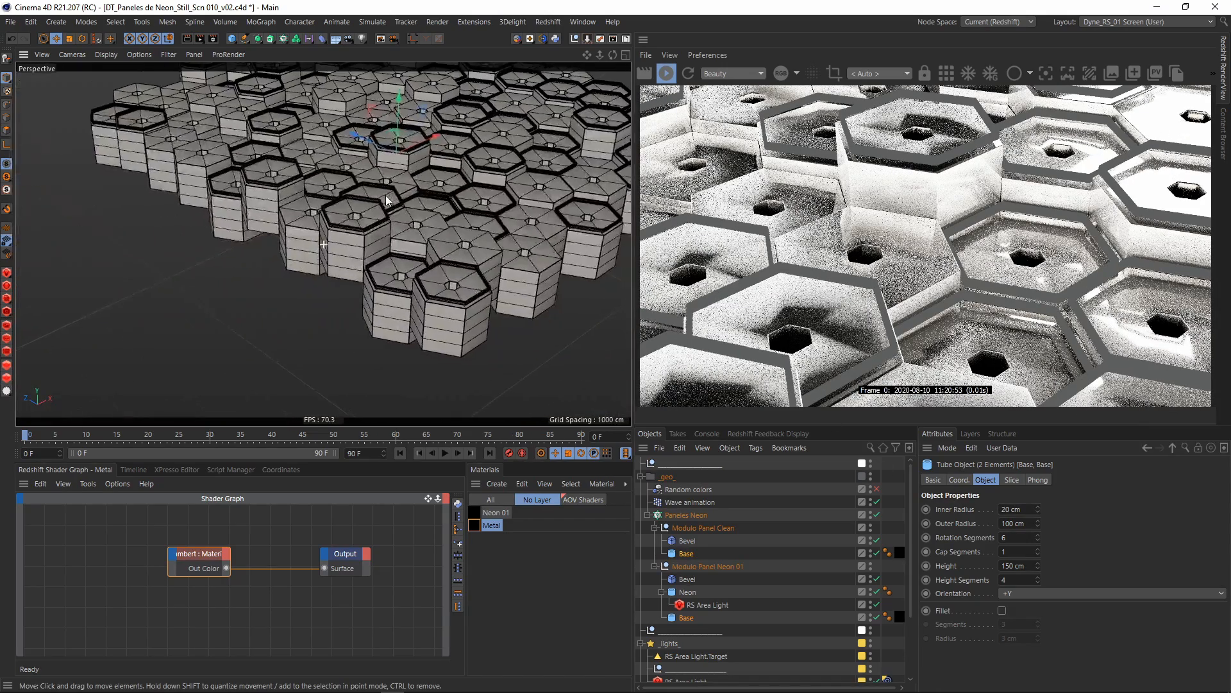
pyautogui.keyDown('alt'); pyautogui.moveTo(387, 201); pyautogui.dragTo(335, 239); pyautogui.keyUp('alt')
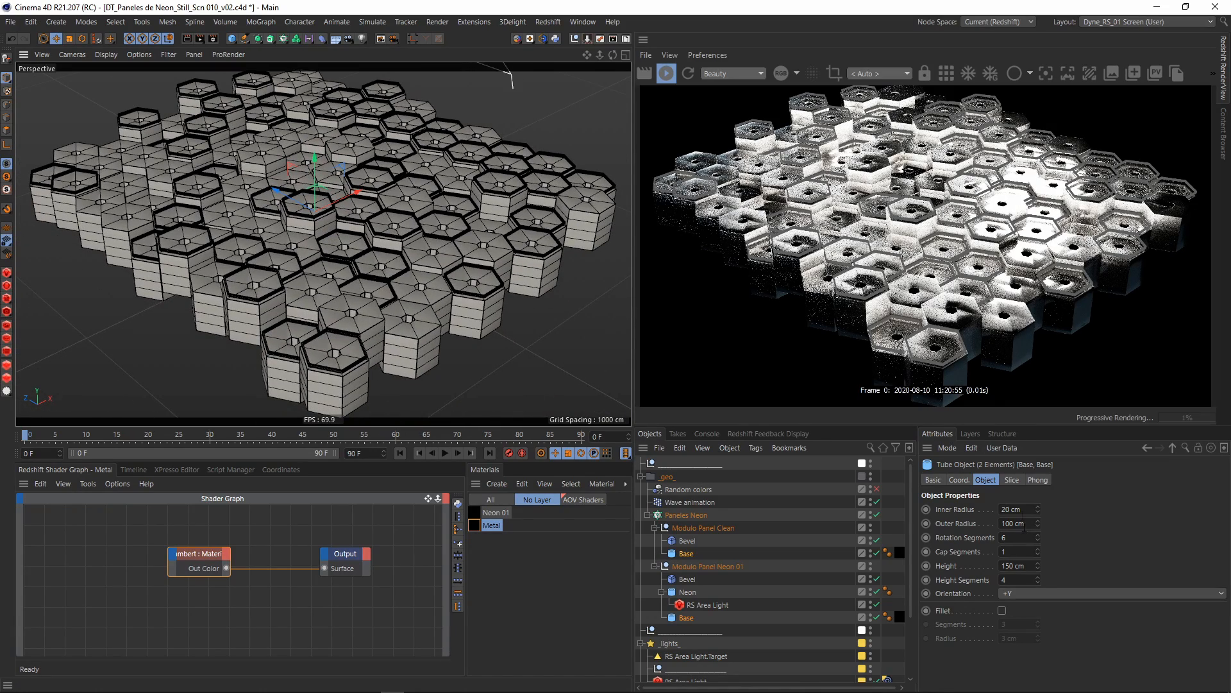
# - Set the inner radius of both Base tubes first to 80 cm and finally to 60 cm
pyautogui.click(1018, 508)
pyautogui.write('80')
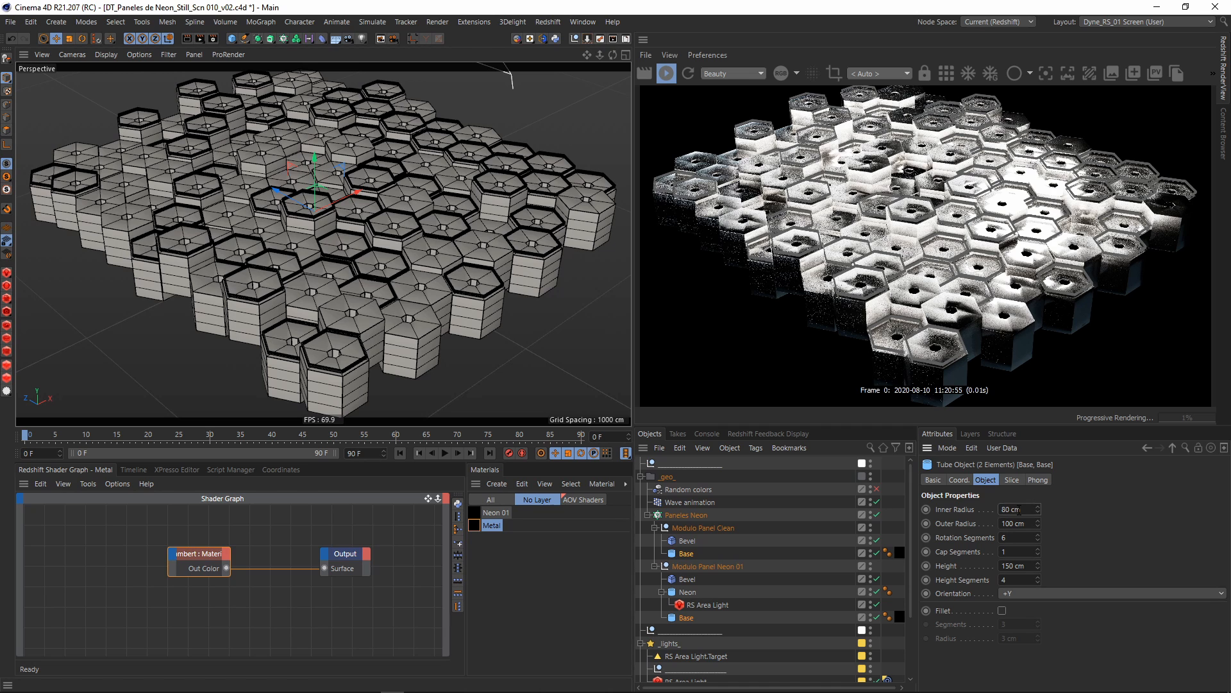
pyautogui.press('Return')
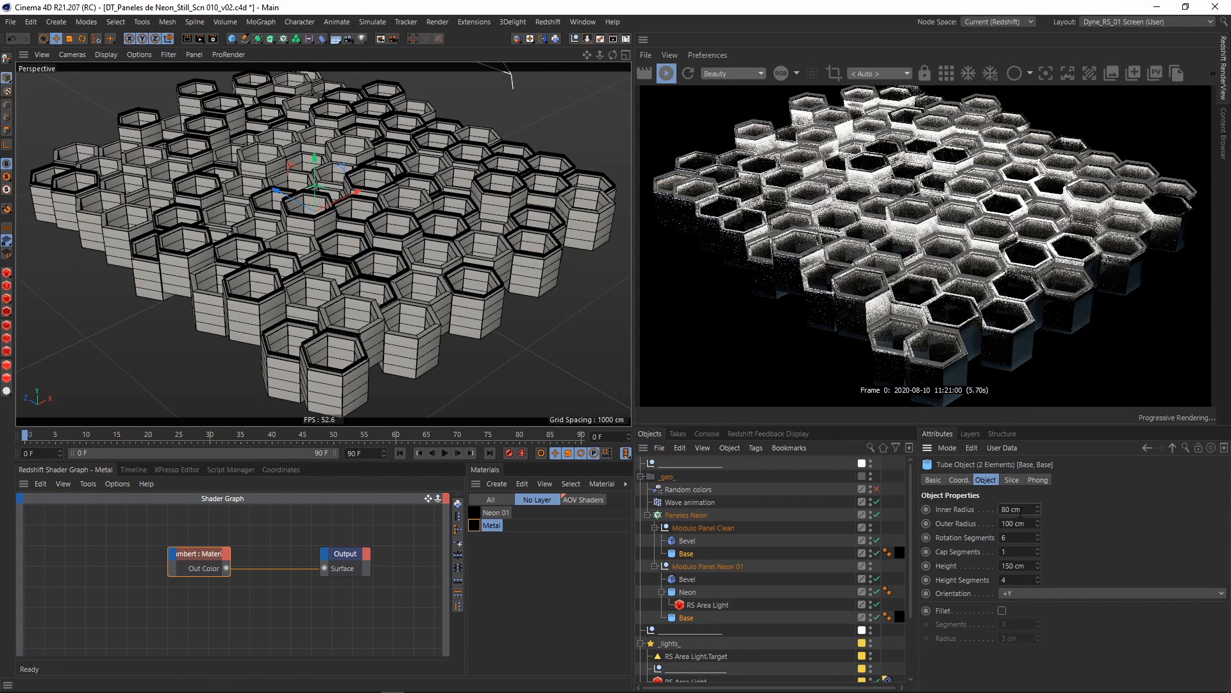
pyautogui.doubleClick(1020, 510)
pyautogui.write('60')
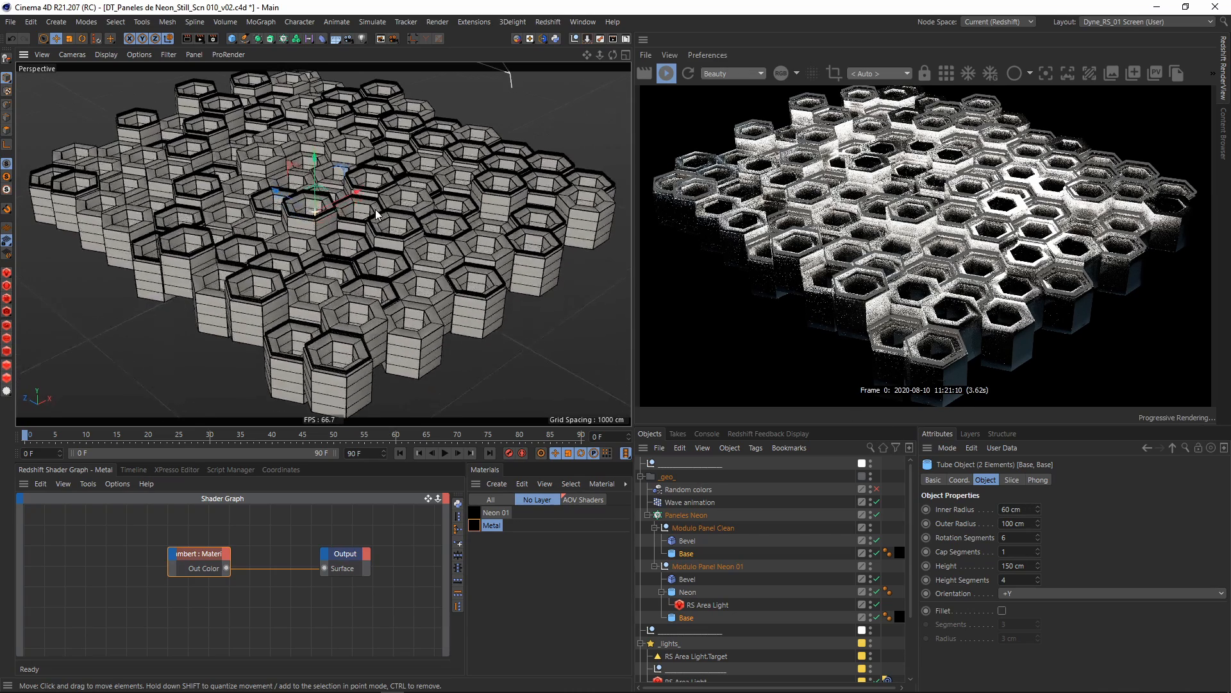
# - Create a Plain effector and place it in the _geo_ group
pyautogui.click(707, 504)
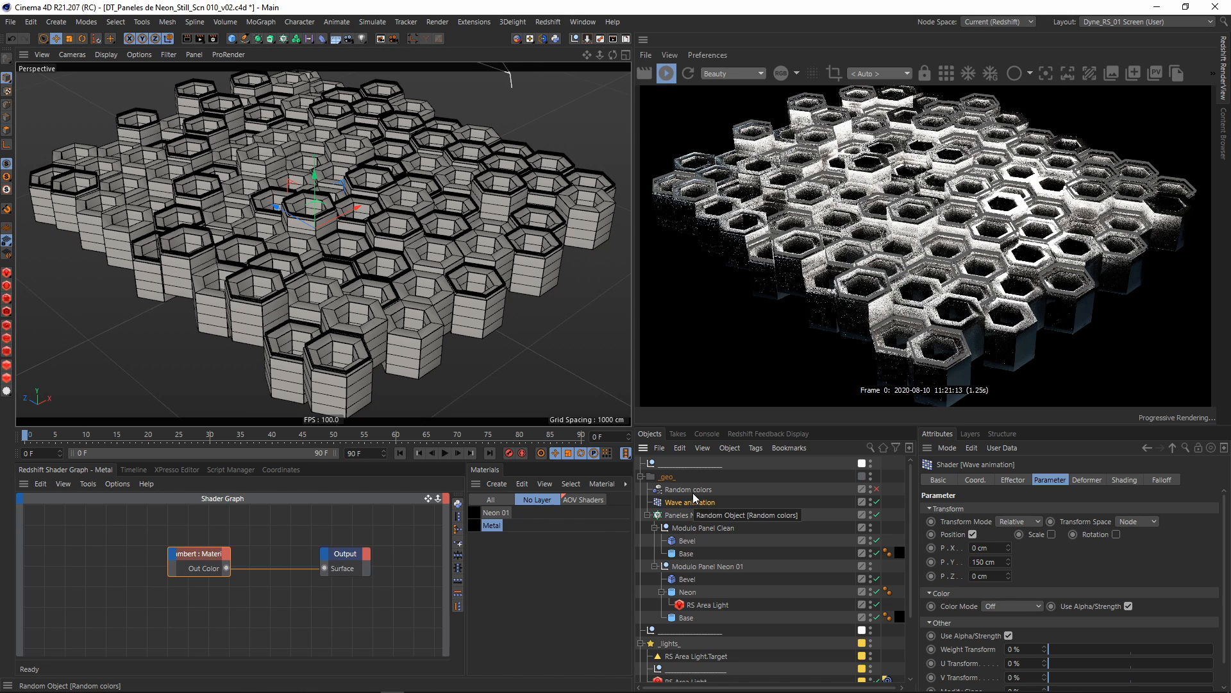
pyautogui.hotkey('shift', 'c')
pyautogui.write('plain')
pyautogui.press('Return')
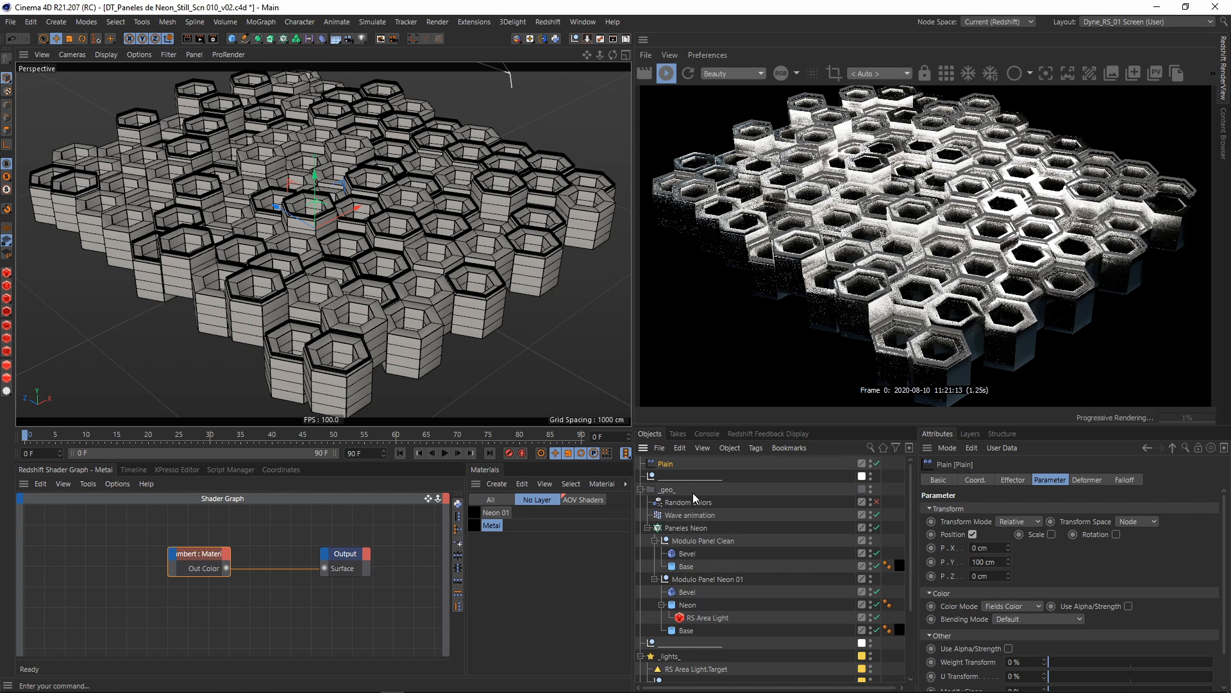
# - Add the Plain effector to the Paneles Neon cloner's effectors list
pyautogui.click(686, 527)
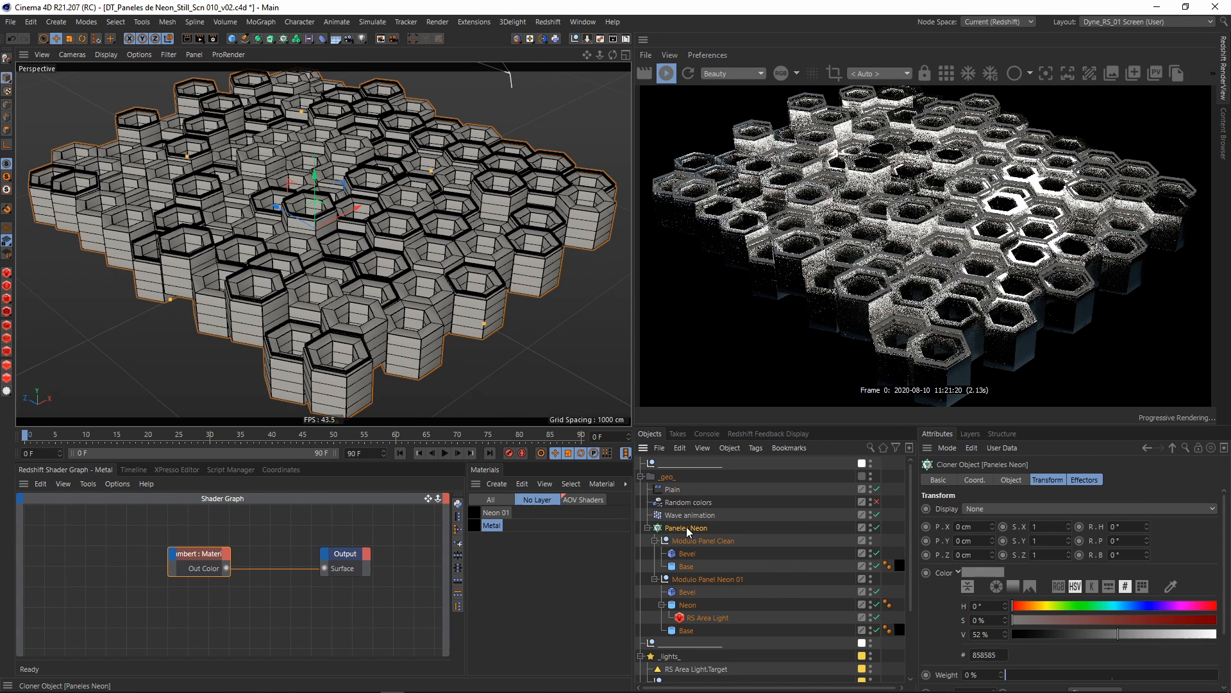
pyautogui.click(1085, 481)
pyautogui.moveTo(673, 490); pyautogui.dragTo(1062, 563)
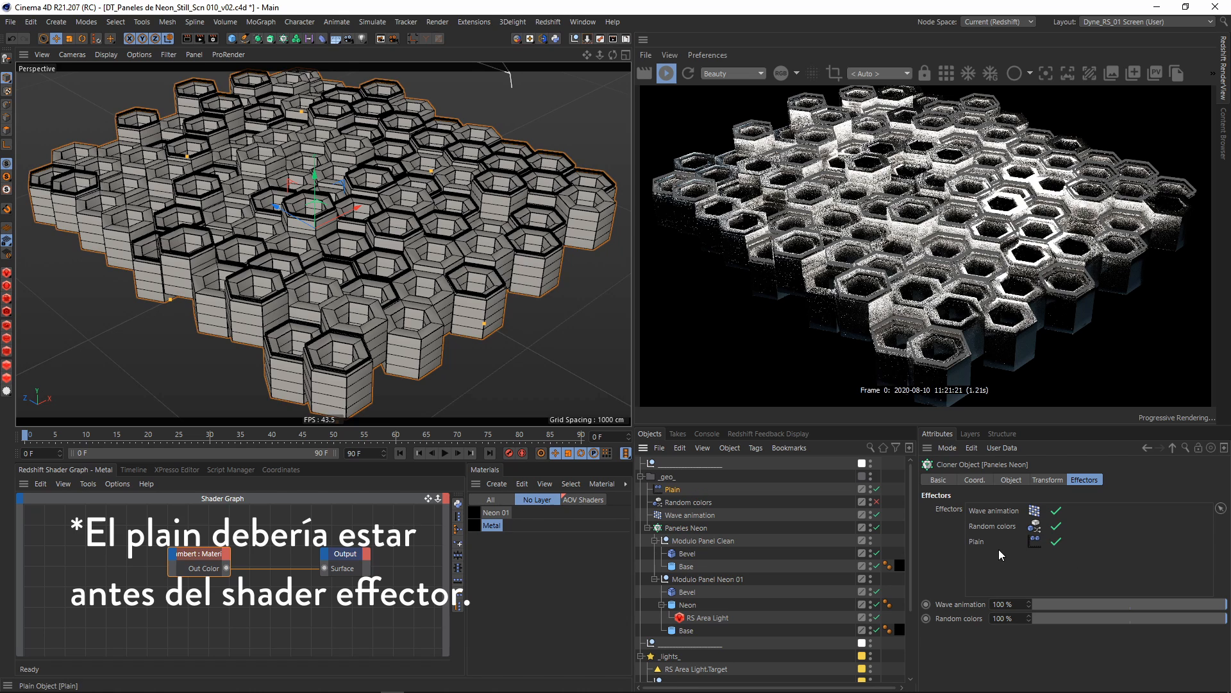
# - Turn off the position transform of the Plain effector
pyautogui.click(679, 528)
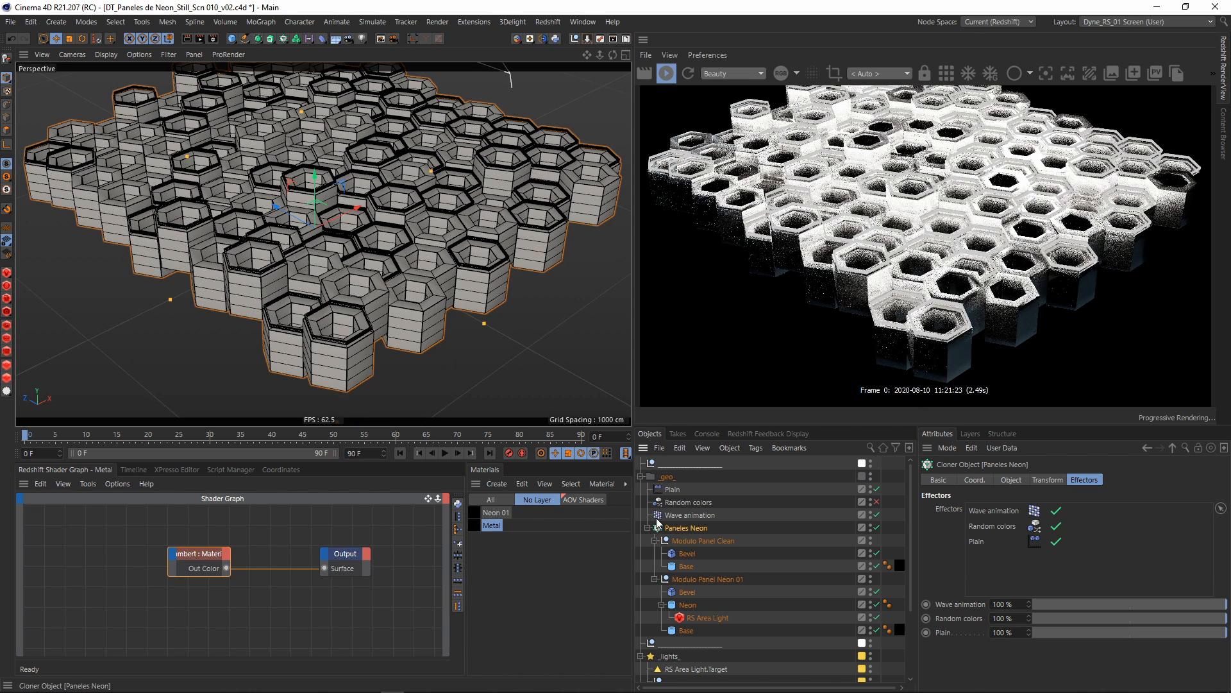
pyautogui.click(682, 489)
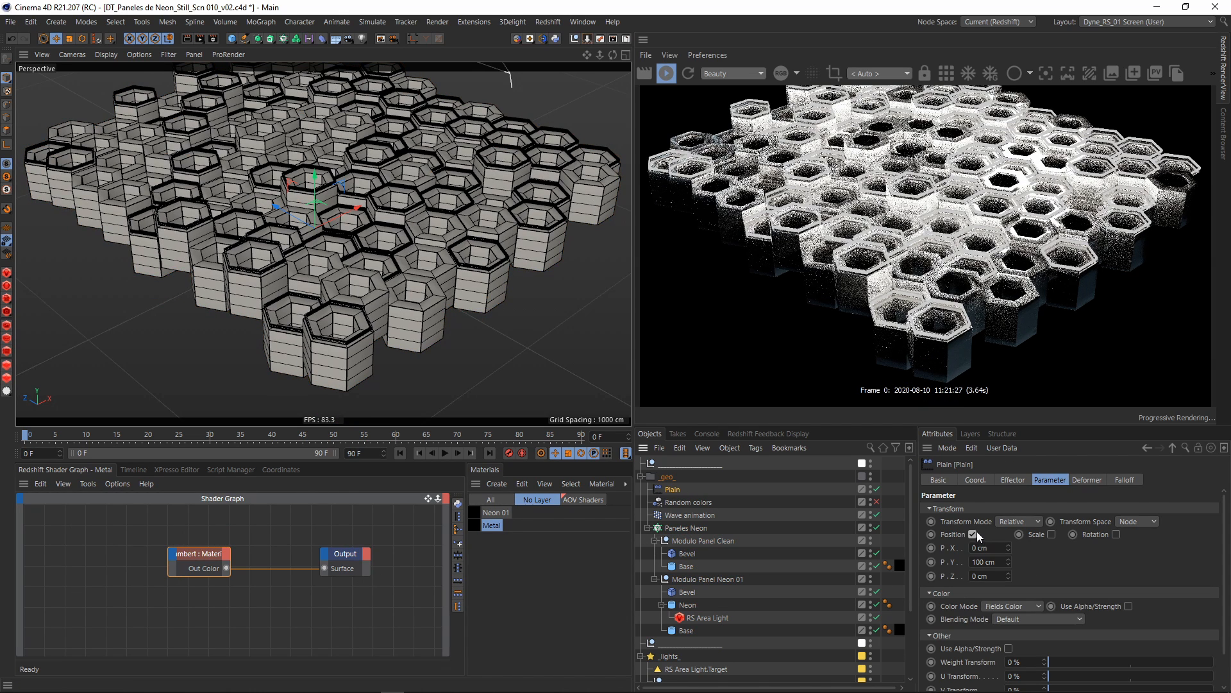
pyautogui.click(973, 534)
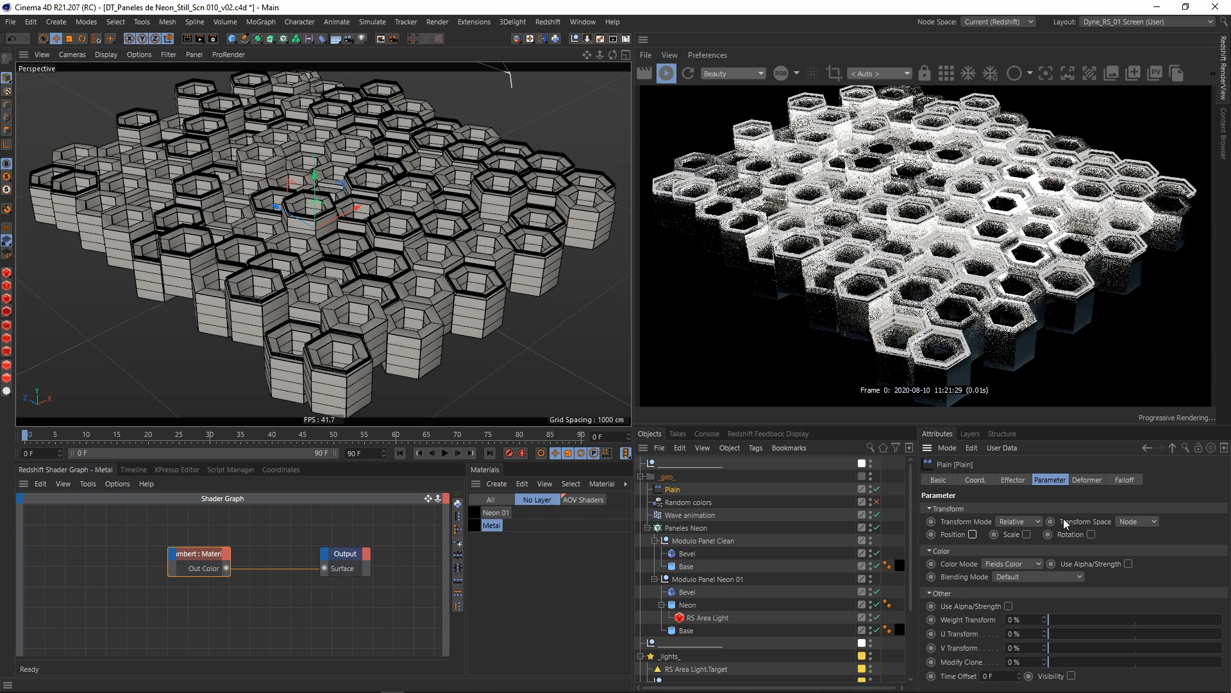
# - Add a Solid field with colour enabled to the Plain effector's falloff and set its colour to red with 76% saturation
pyautogui.click(1126, 480)
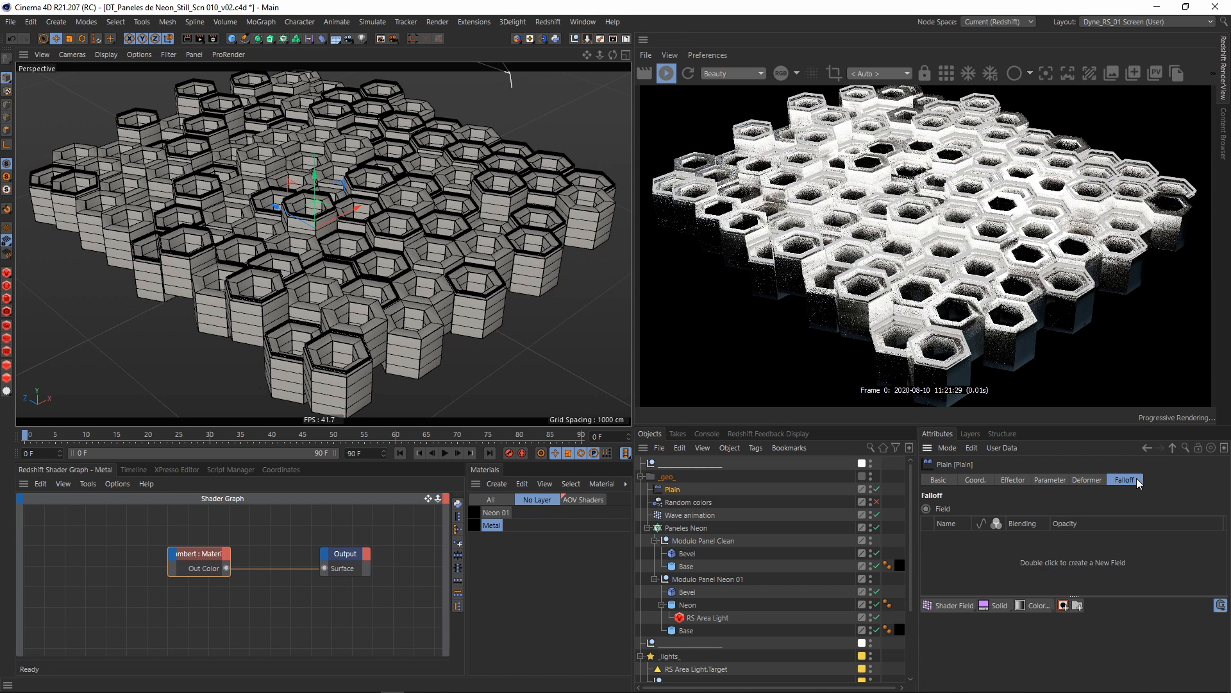
pyautogui.click(996, 606)
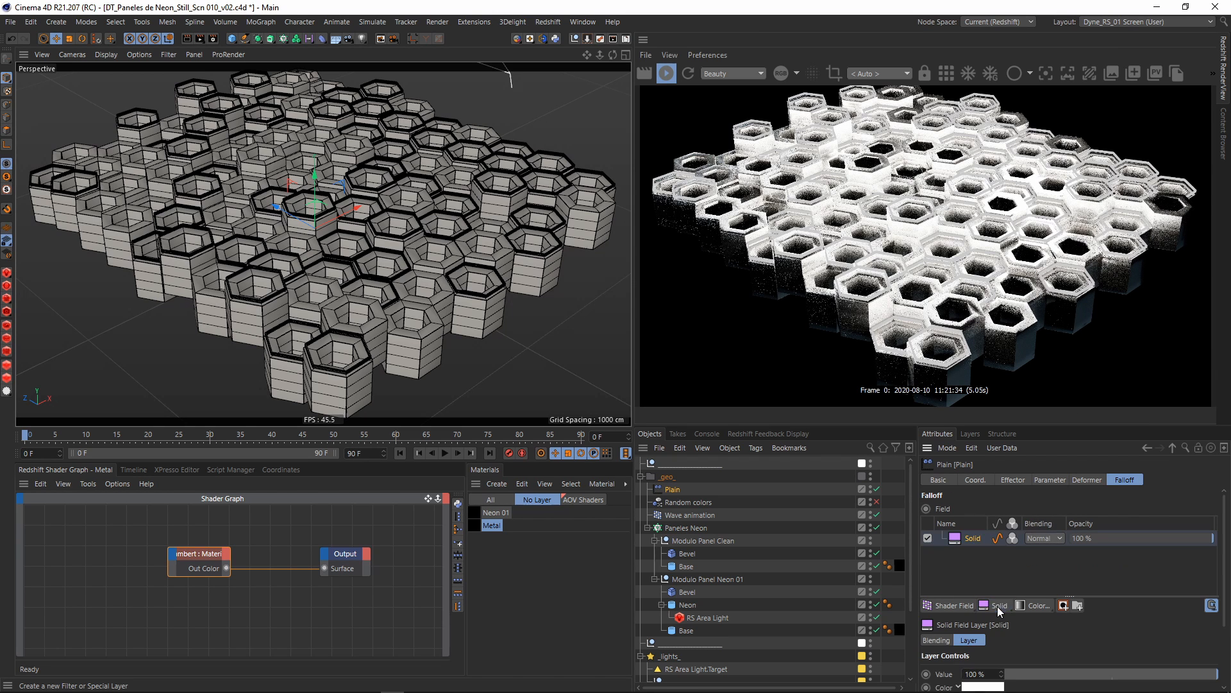
pyautogui.click(1013, 539)
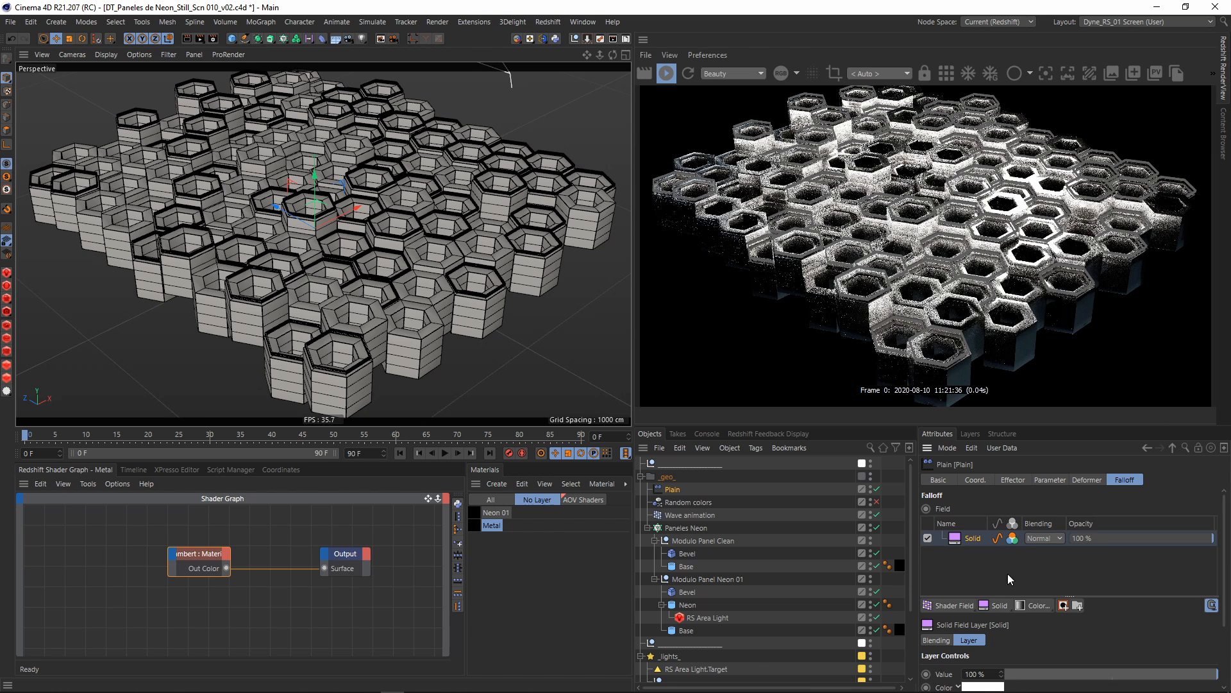
pyautogui.scroll(-3, 1063, 608)
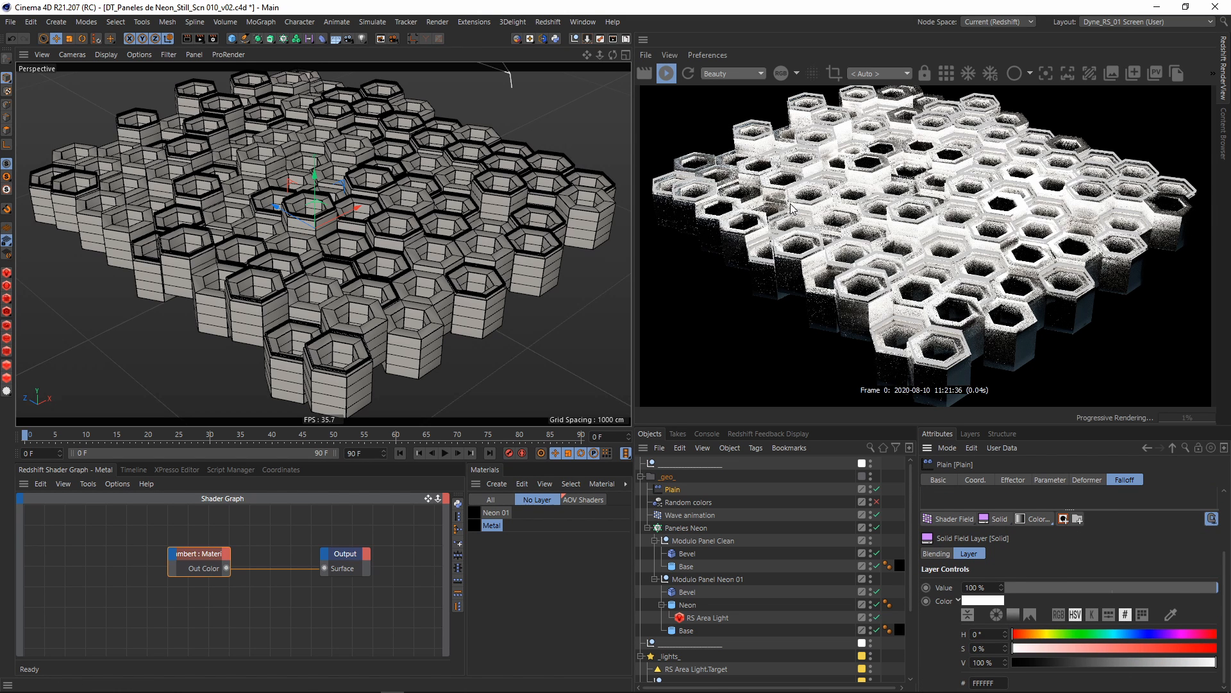
pyautogui.moveTo(1084, 649); pyautogui.dragTo(1168, 649)
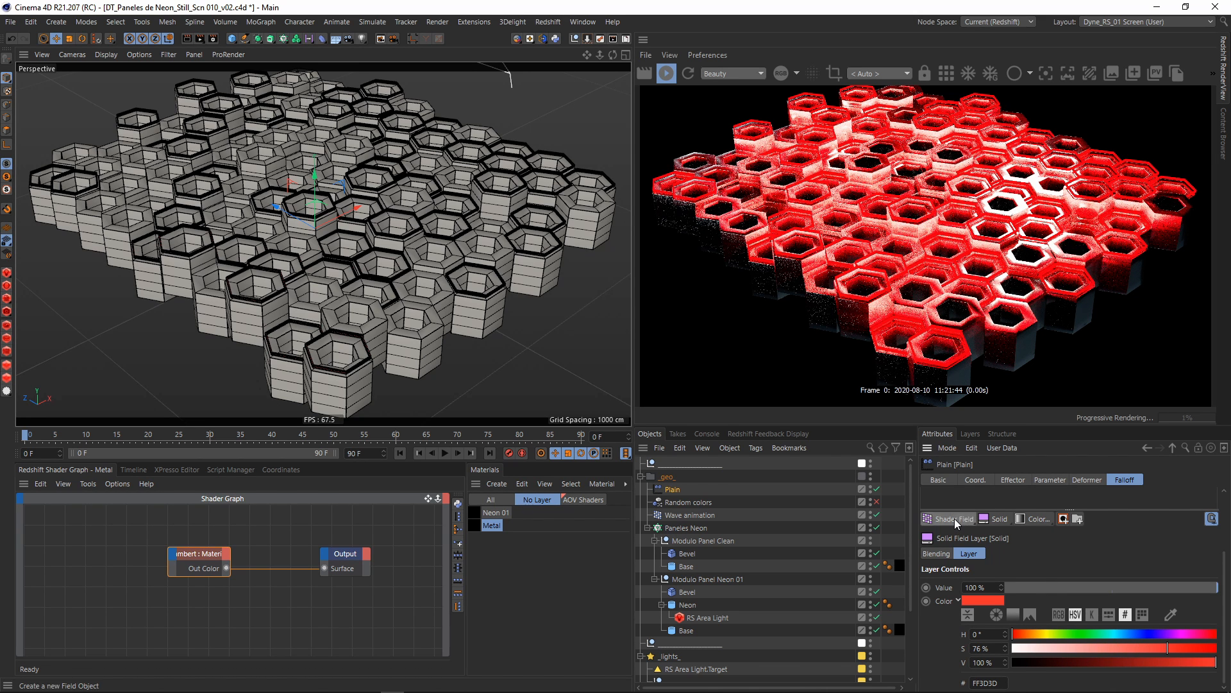
# - Disable the Solid layer in the Plain effector's falloff and rename it "red"
pyautogui.scroll(2, 1014, 542)
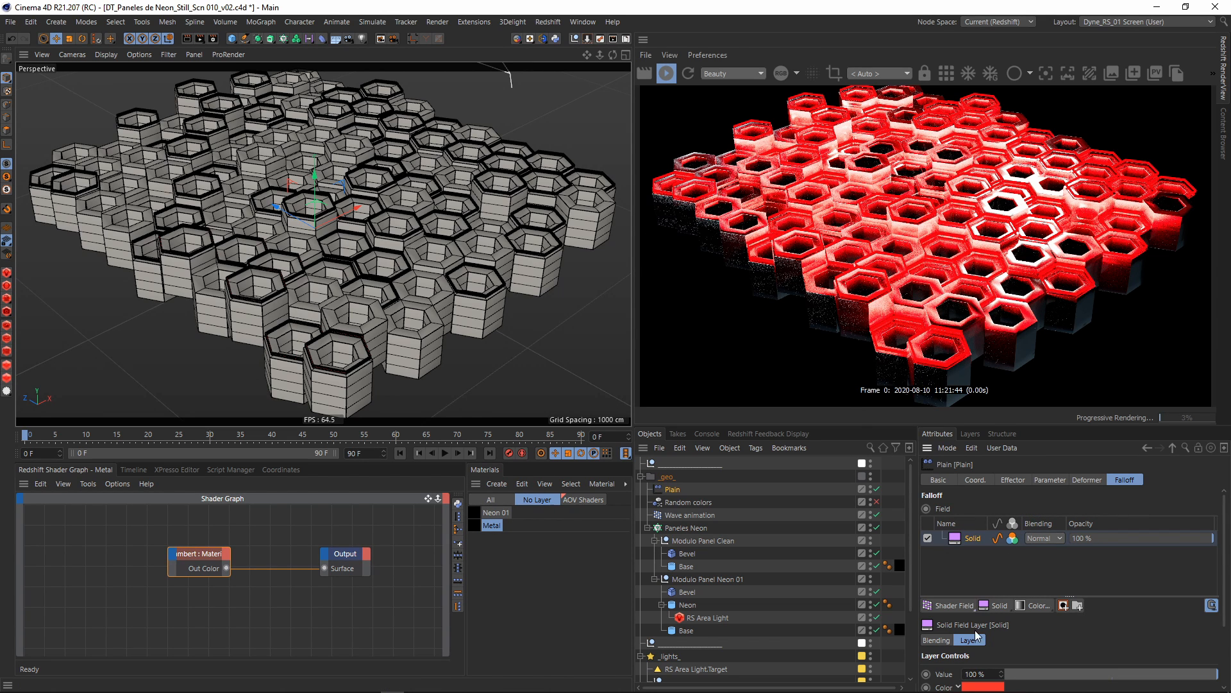
pyautogui.click(927, 538)
pyautogui.doubleClick(973, 538)
pyautogui.write('red')
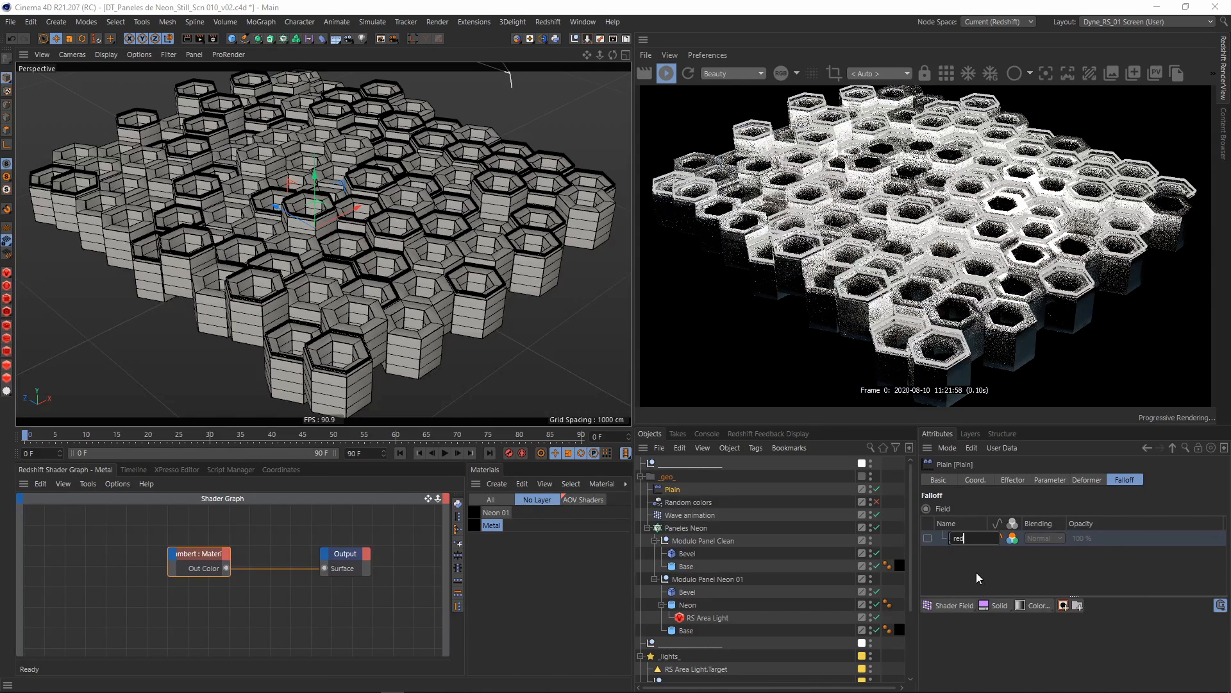
pyautogui.press('Return')
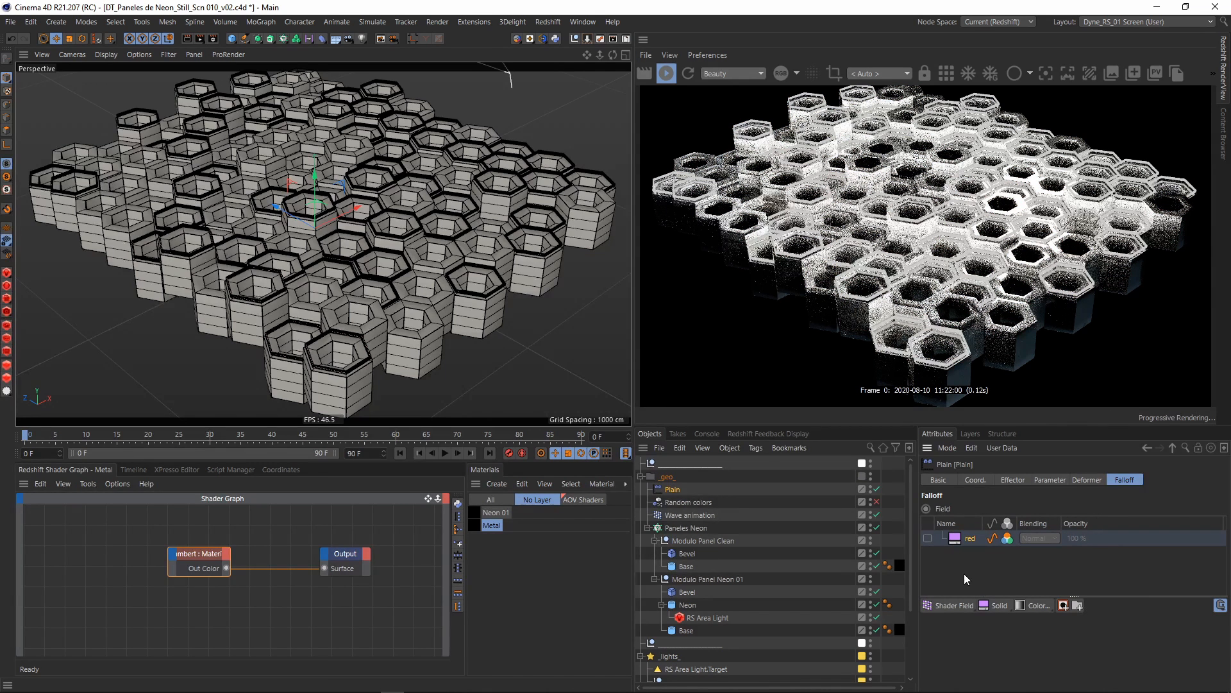
# - Add a Shader field to the Plain effector's falloff with its colour channel enabled and its value channel disabled
pyautogui.click(937, 606)
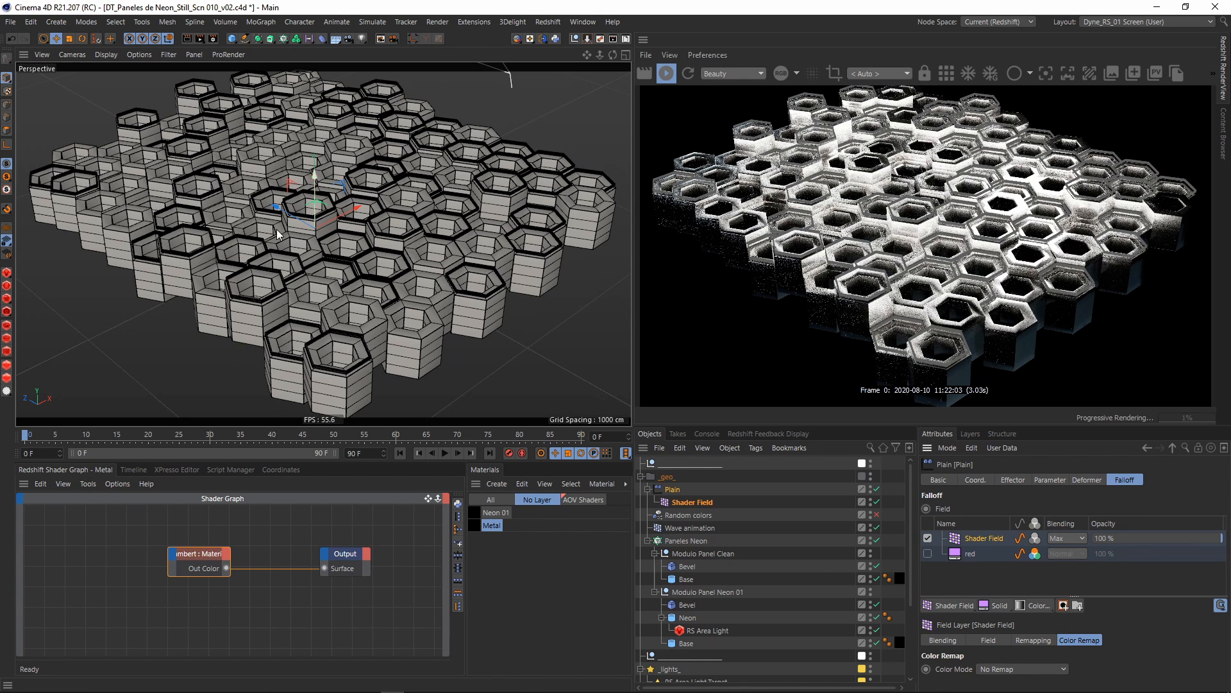
pyautogui.click(1035, 539)
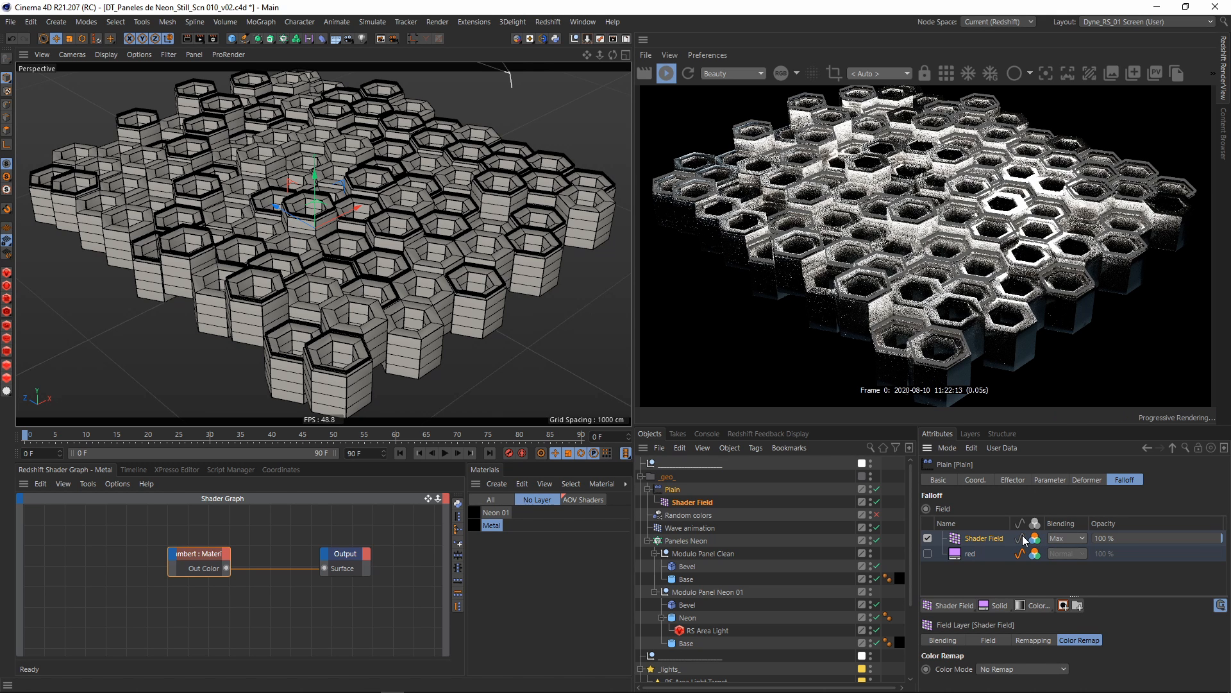
pyautogui.click(1022, 538)
pyautogui.click(1049, 479)
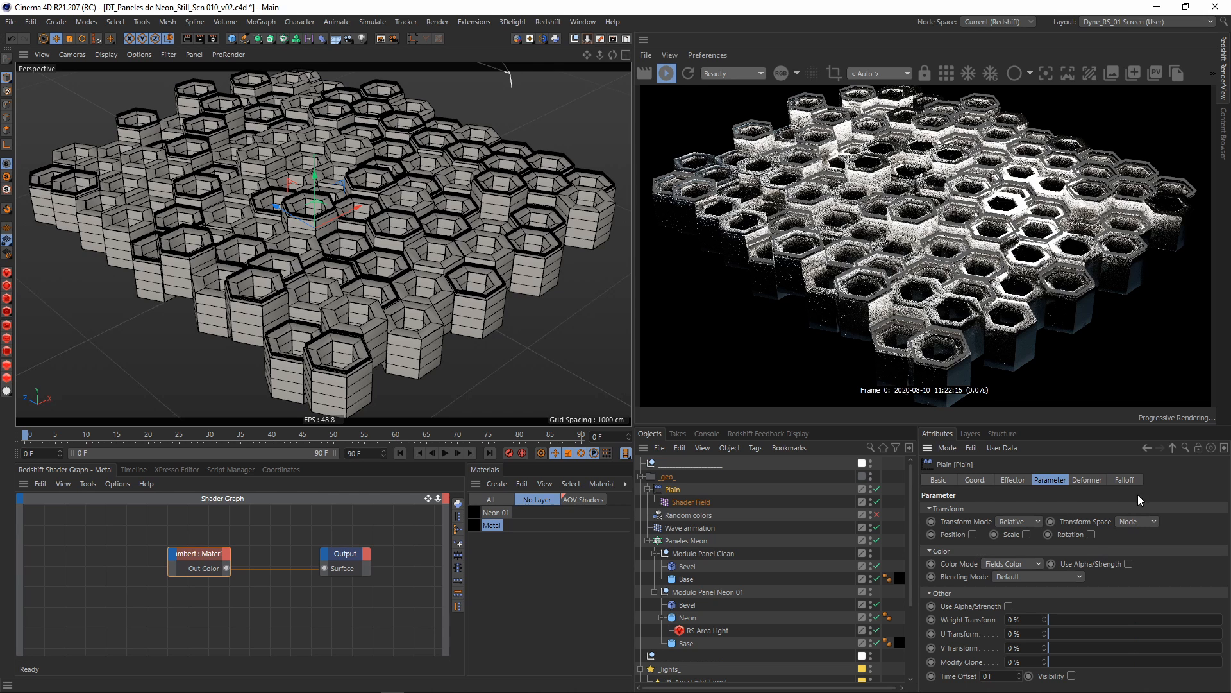
pyautogui.click(1124, 480)
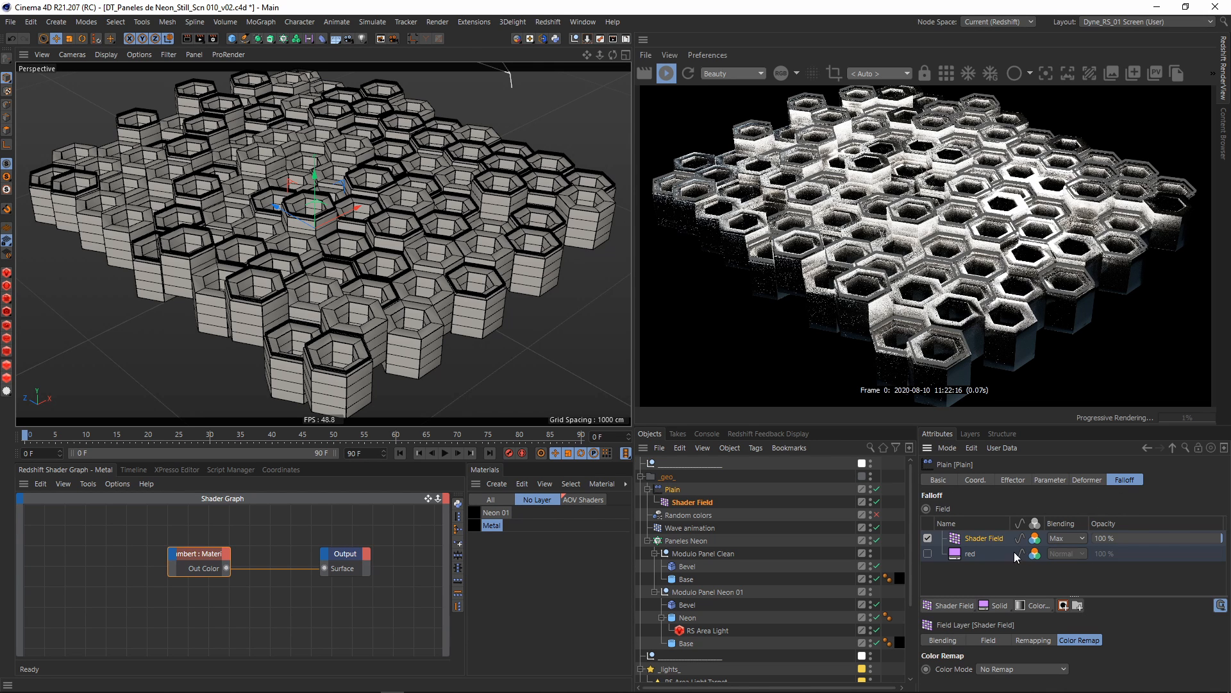
# - Load a Noise shader into the Shader field
pyautogui.click(990, 639)
pyautogui.scroll(-2, 1079, 650)
pyautogui.click(966, 629)
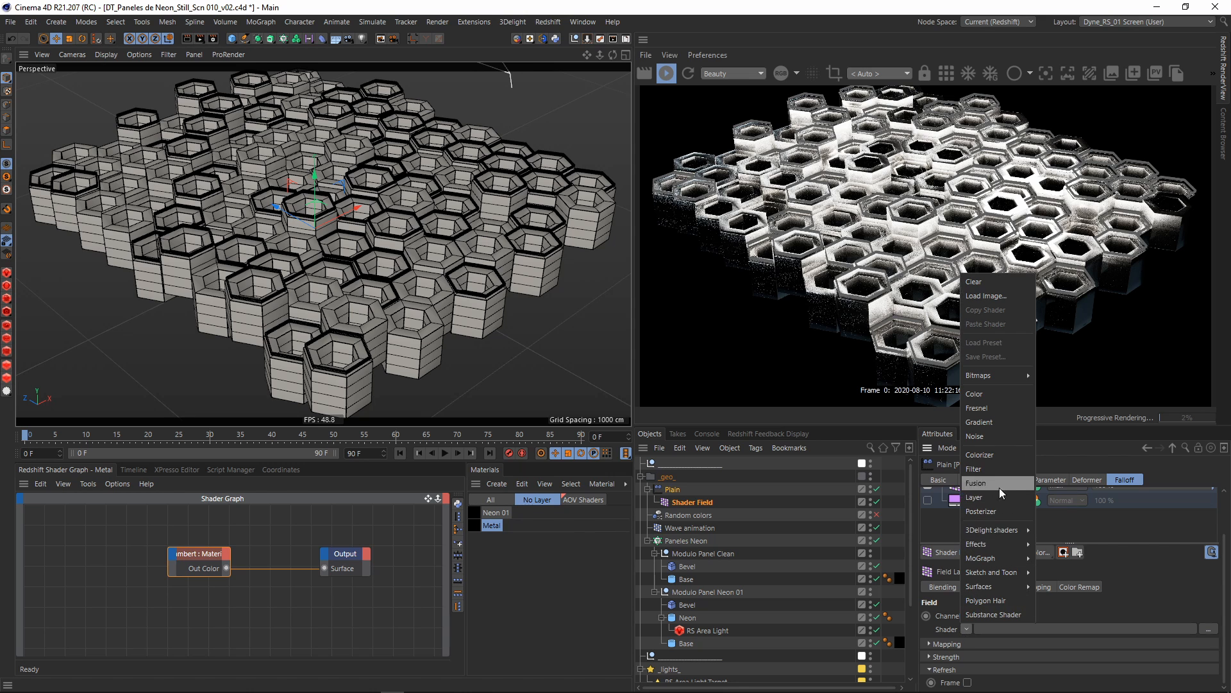
pyautogui.click(984, 436)
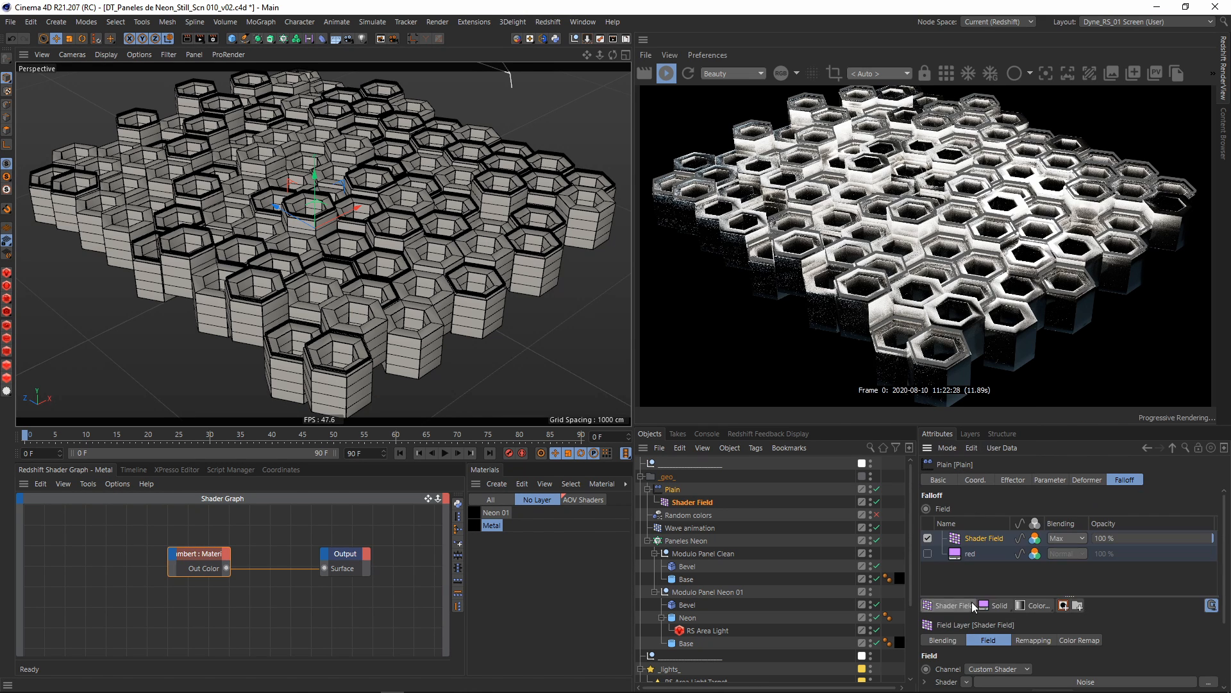
# - Set the Noise shader's global scale to 850%
pyautogui.click(972, 601)
pyautogui.scroll(-5, 969, 585)
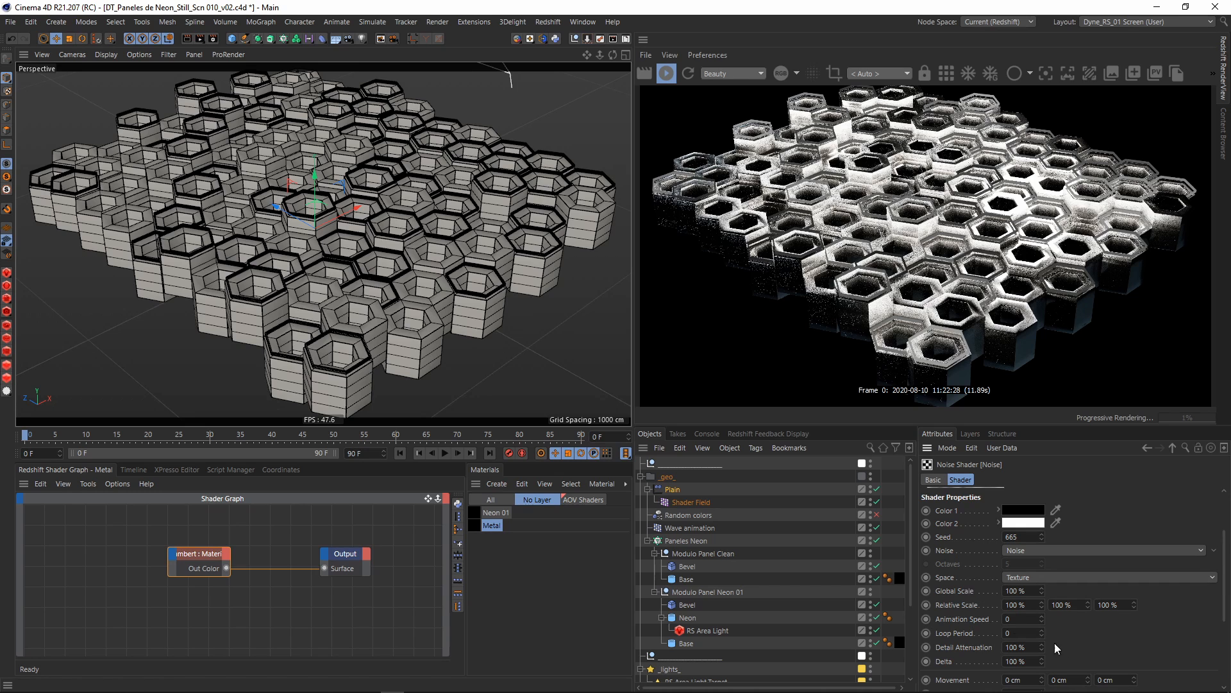
pyautogui.moveTo(1156, 642); pyautogui.dragTo(1175, 646)
pyautogui.scroll(5, 956, 540)
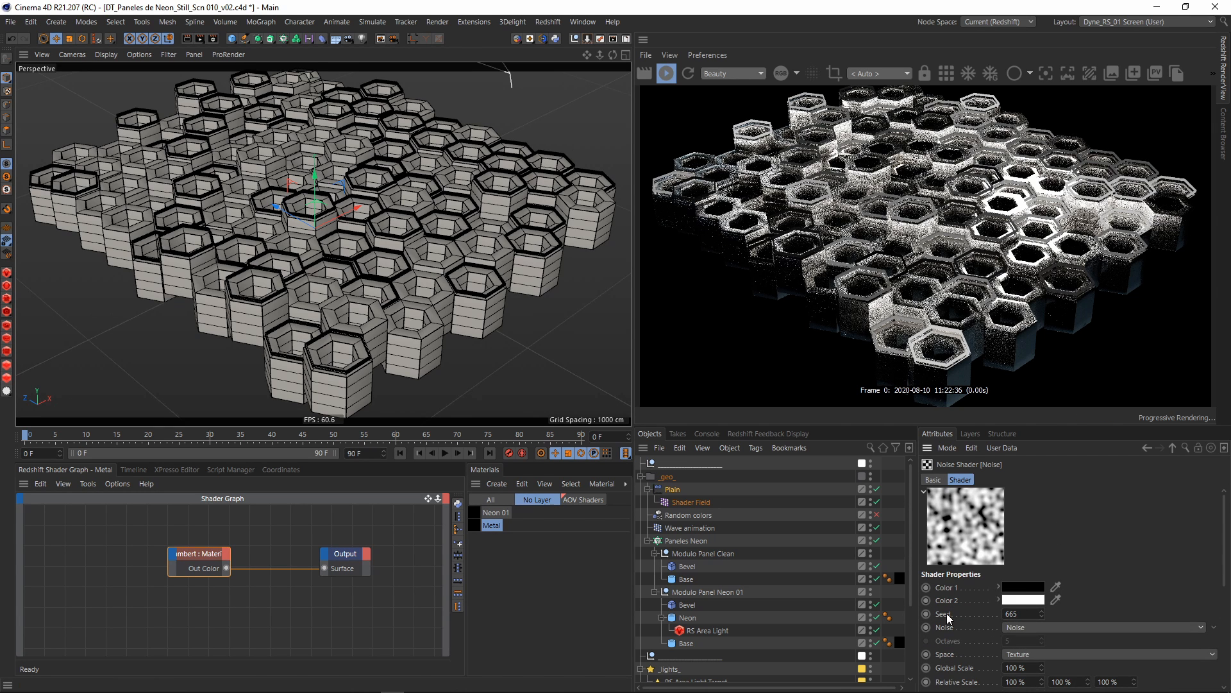
pyautogui.scroll(-3, 946, 613)
pyautogui.click(1020, 591)
pyautogui.write('85')
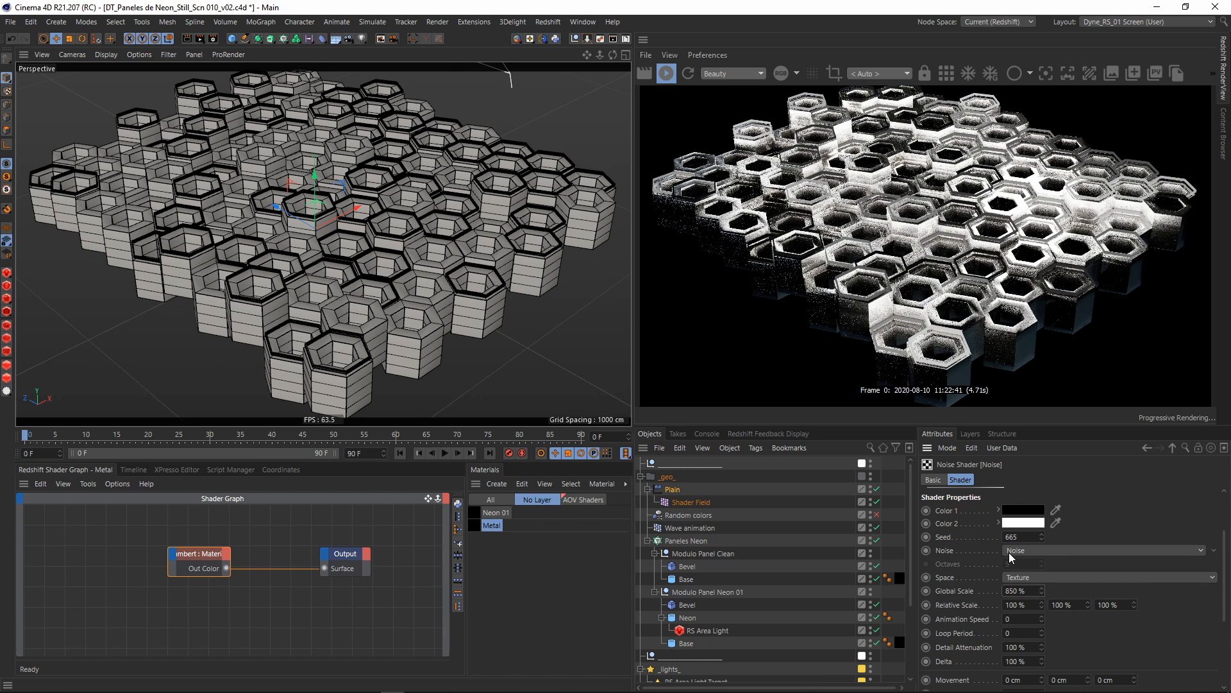
pyautogui.write('0')
pyautogui.press('Return')
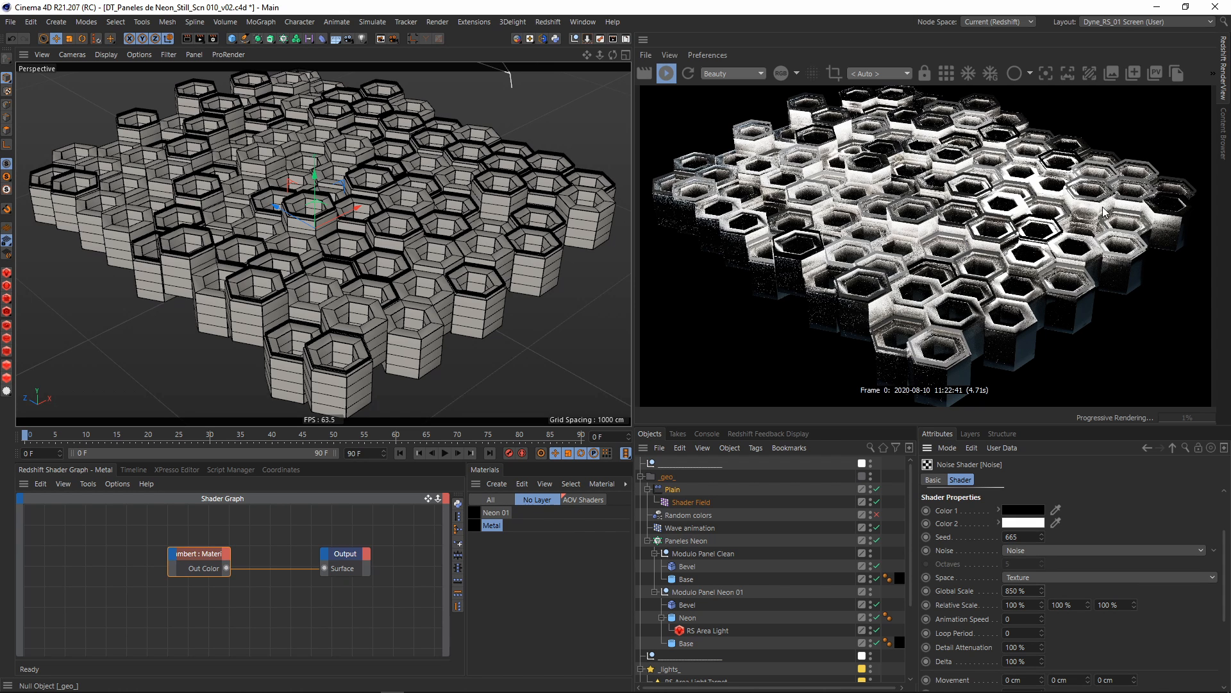
pyautogui.scroll(3, 966, 572)
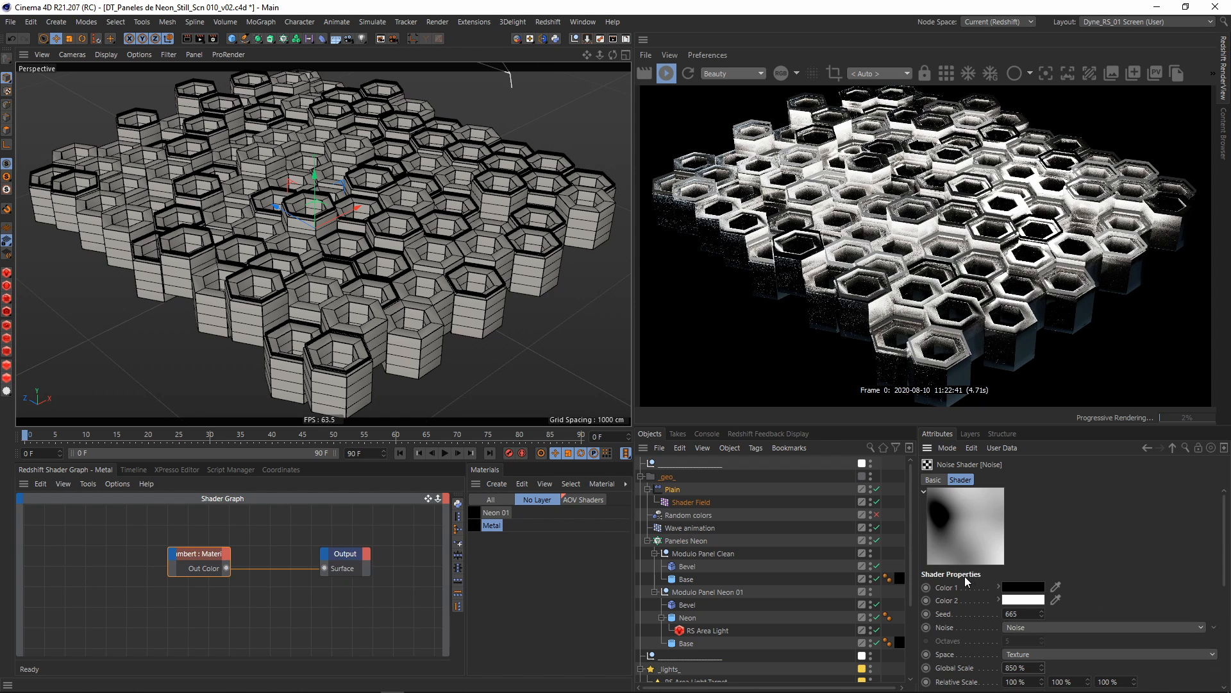
# - Set the colour remap mode of the Shader field layer in the Plain effector's falloff to Gradient
pyautogui.click(691, 503)
pyautogui.click(1151, 481)
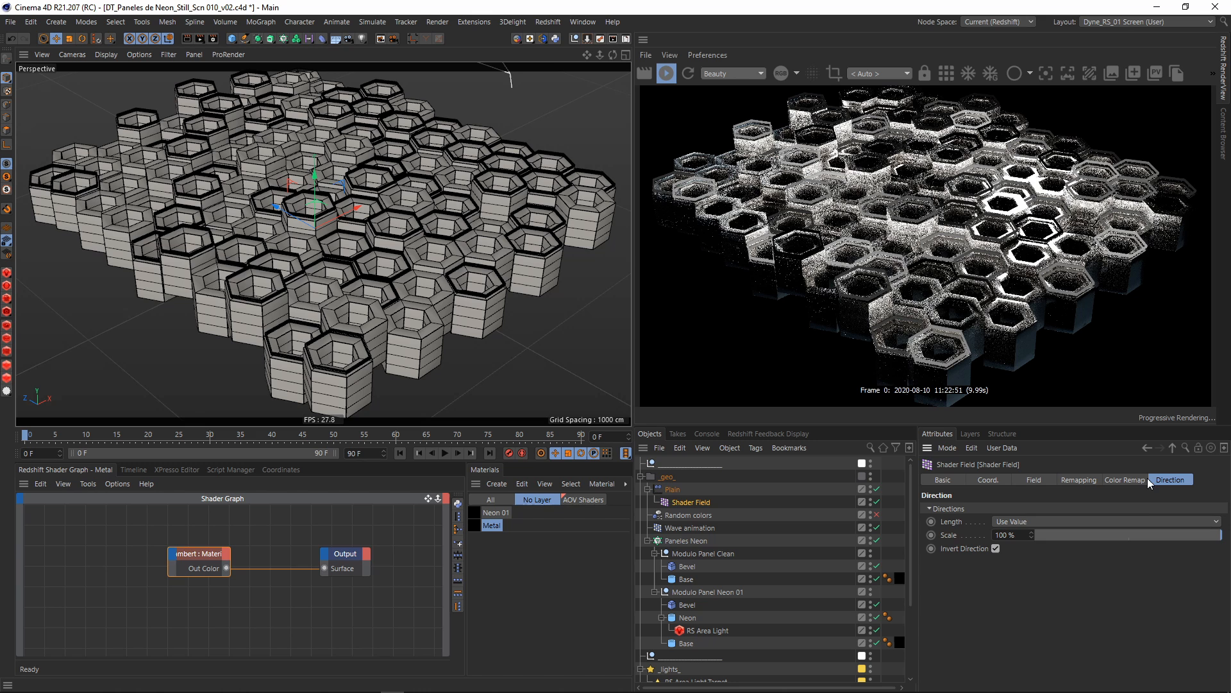
pyautogui.click(673, 490)
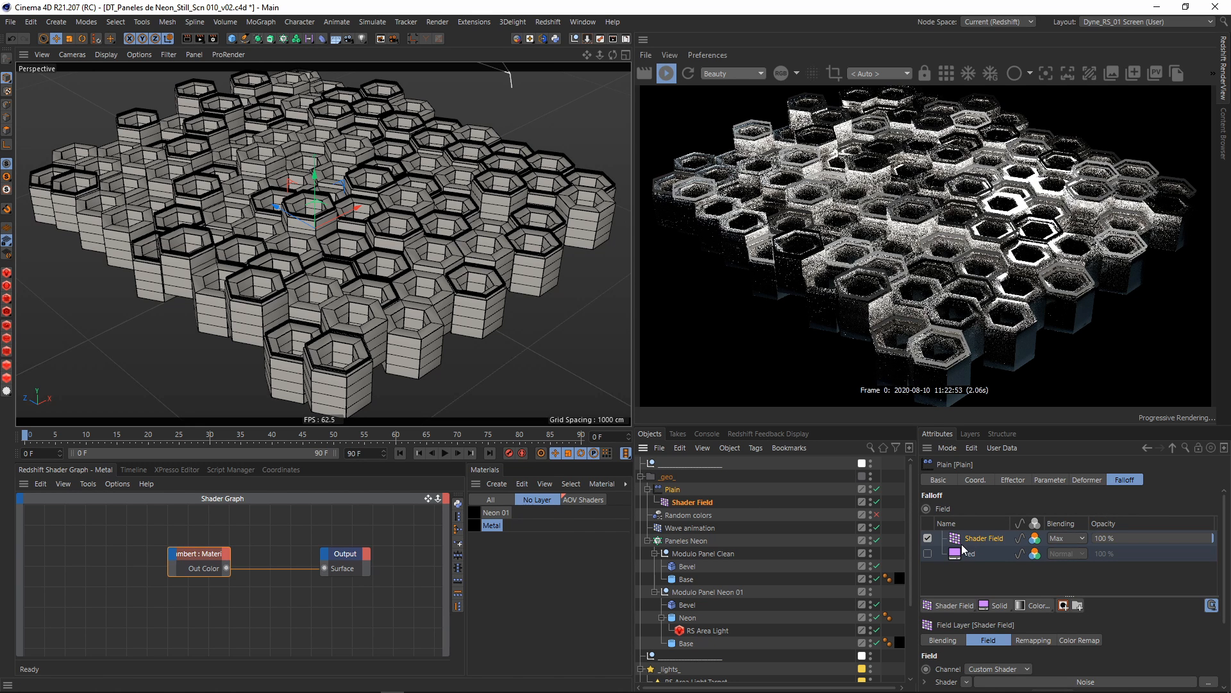
pyautogui.click(1064, 640)
pyautogui.click(1002, 667)
pyautogui.click(1000, 664)
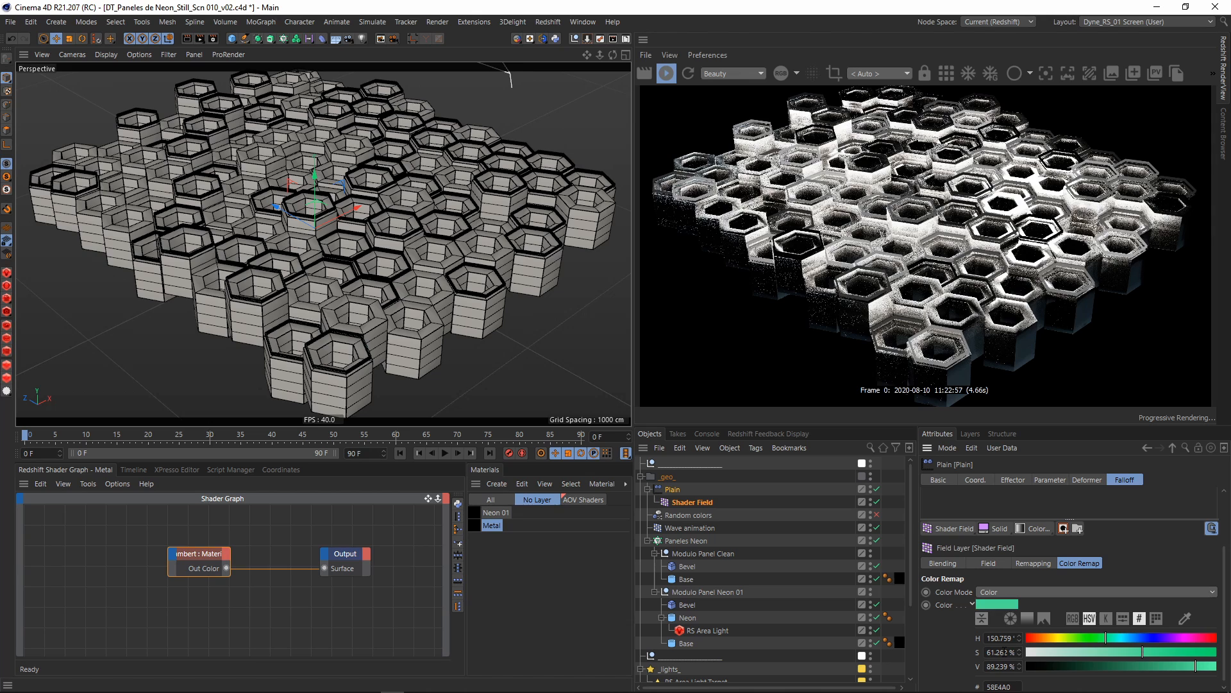
pyautogui.click(999, 591)
pyautogui.click(998, 638)
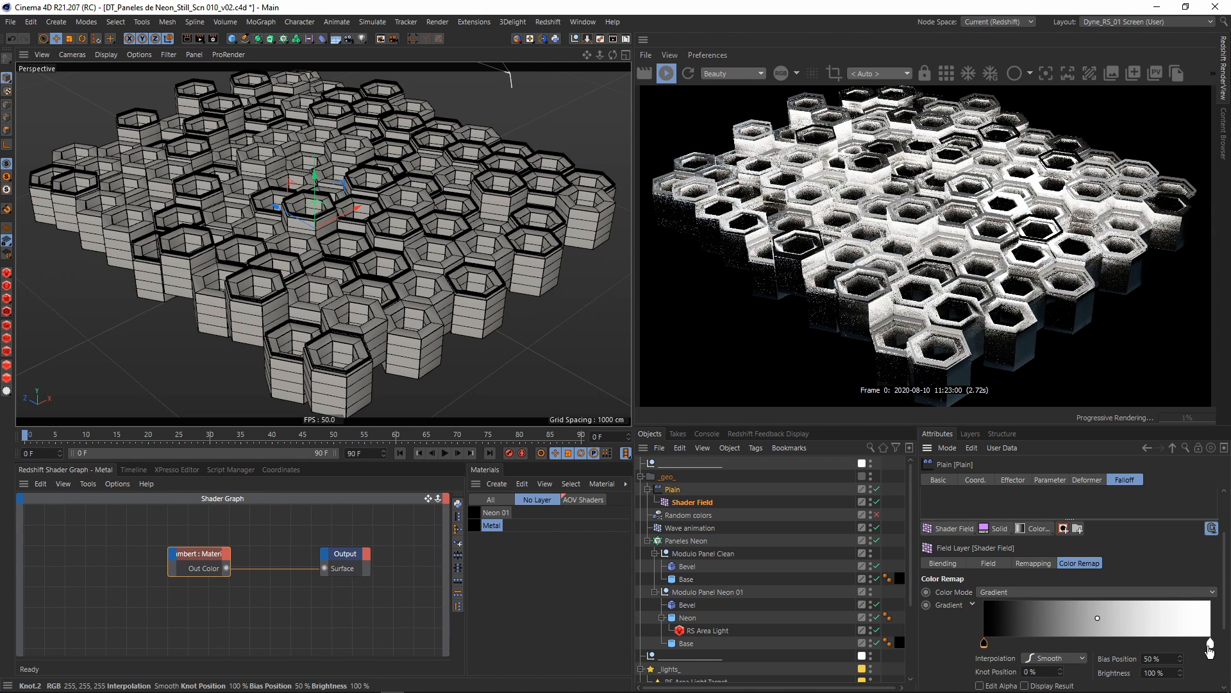
# - Change the interpolation of both knots in the colour remap gradient to Step
pyautogui.keyDown('shift'); pyautogui.click(1211, 644); pyautogui.keyUp('shift')
pyautogui.scroll(-3, 985, 613)
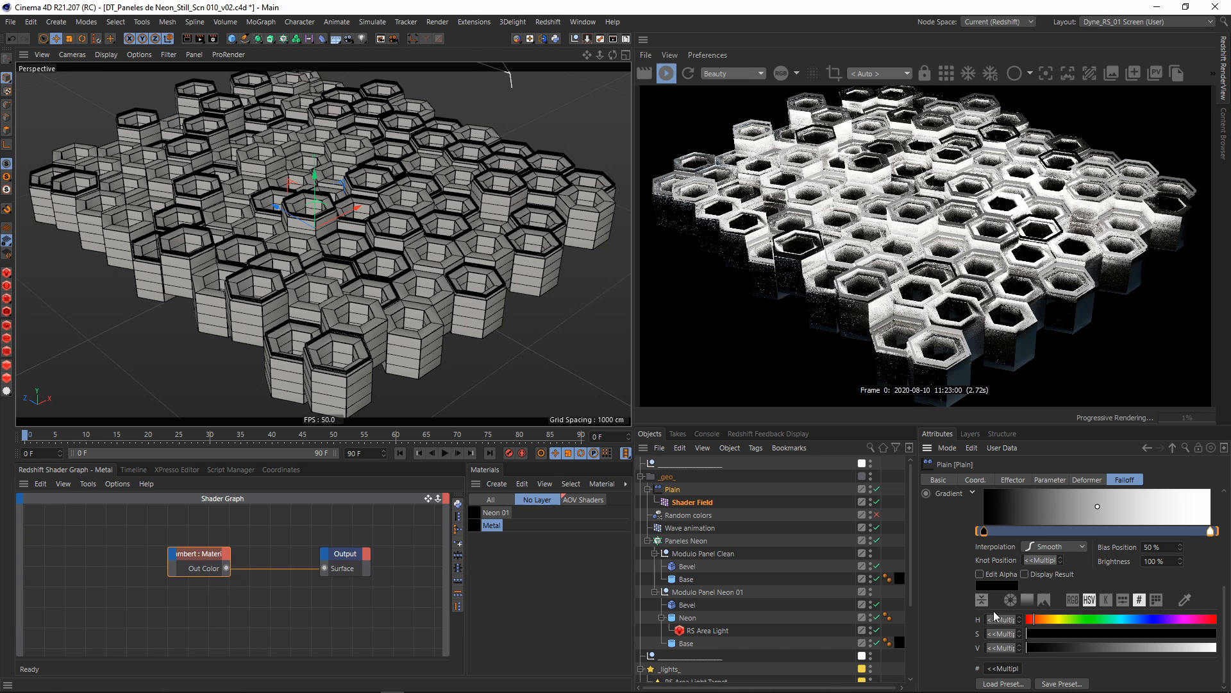
pyautogui.click(1068, 547)
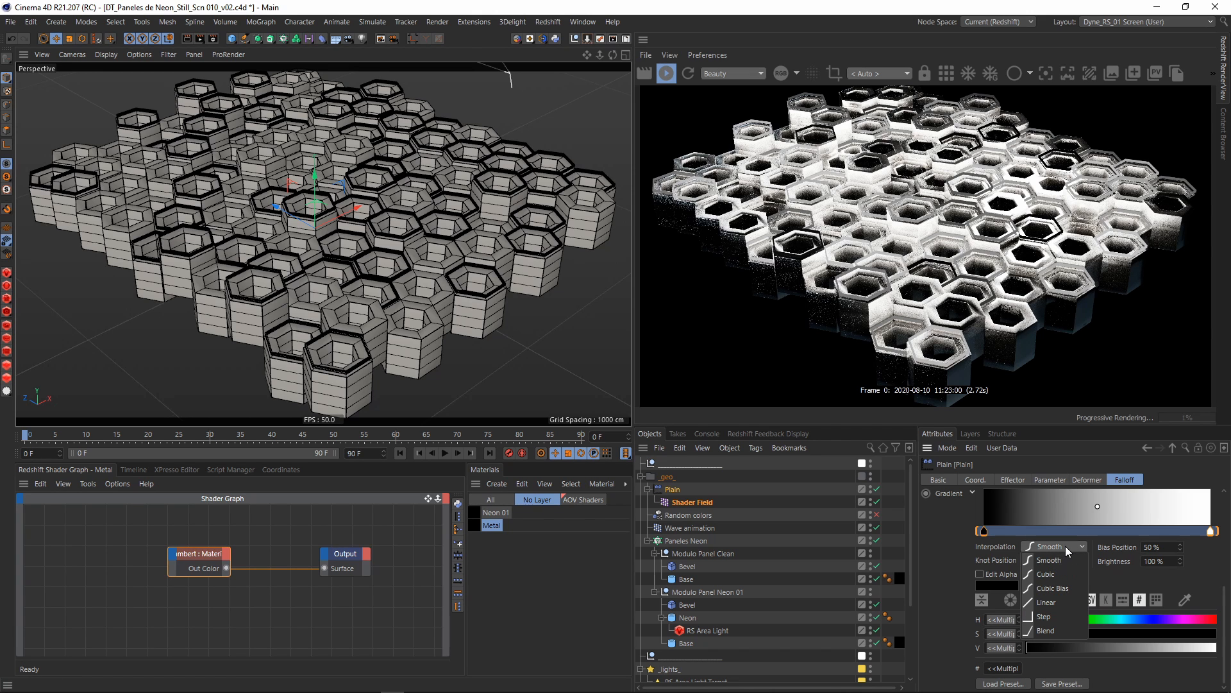
pyautogui.click(1055, 623)
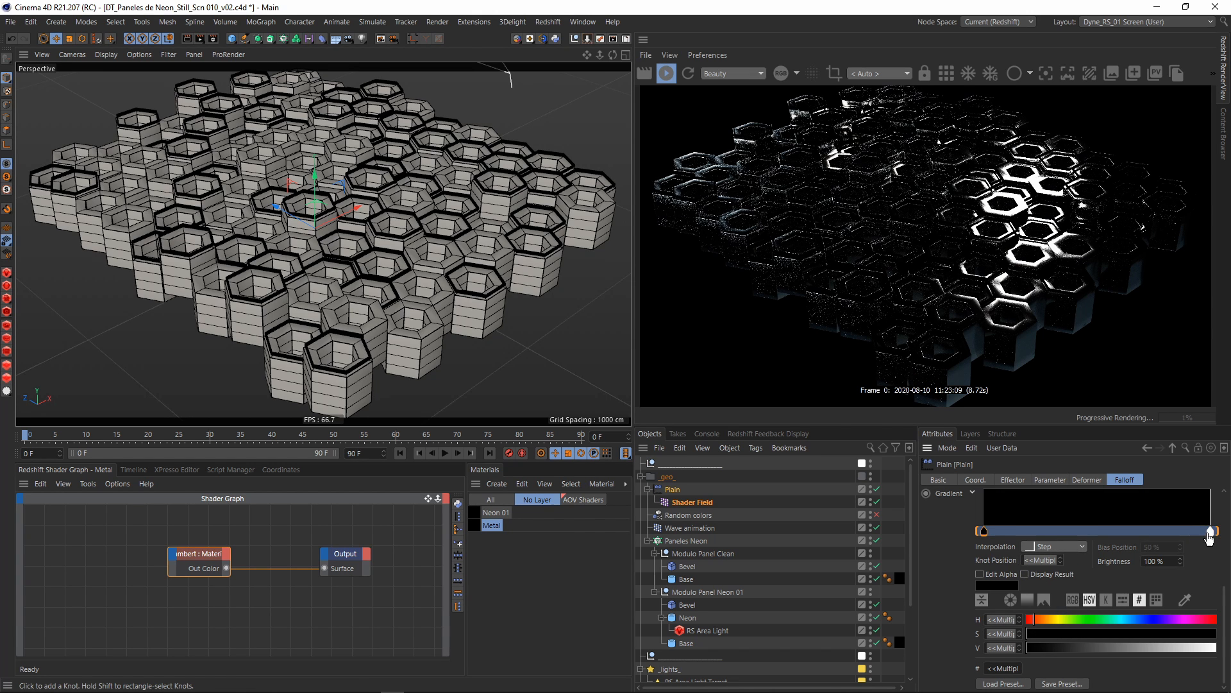
# - Place the gradient's white knot at 50% and colour it cyan
pyautogui.click(1210, 531)
pyautogui.moveTo(1210, 539); pyautogui.dragTo(1099, 537)
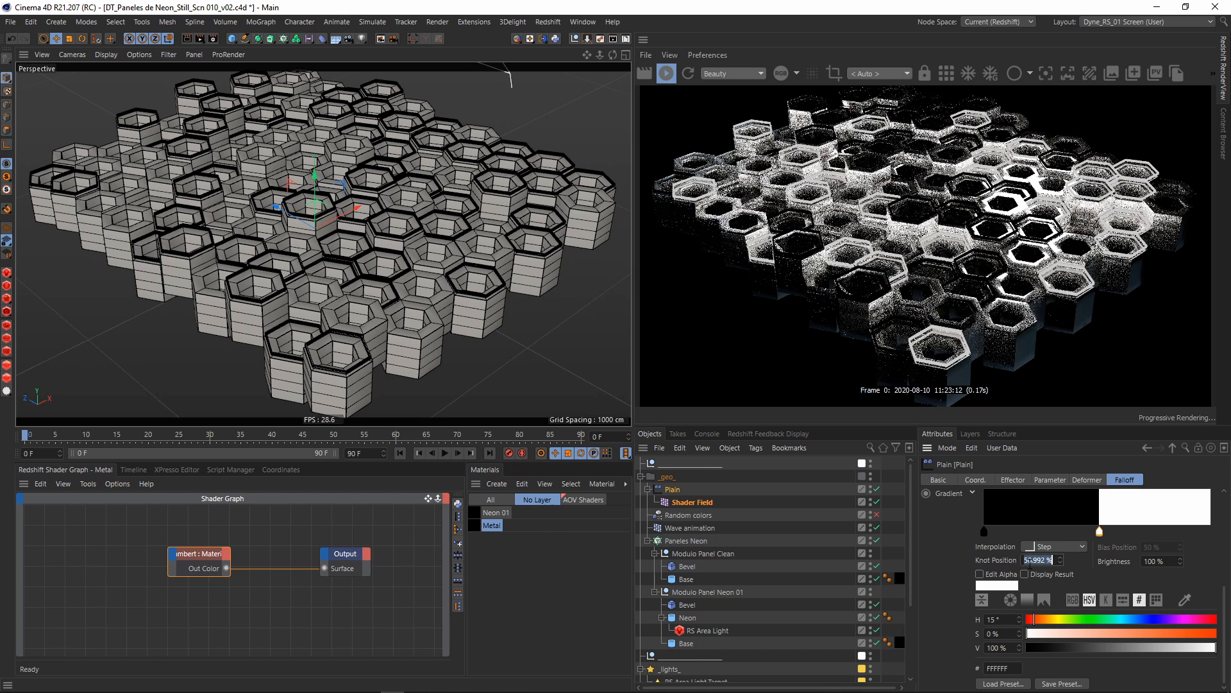
pyautogui.write('50')
pyautogui.press('Return')
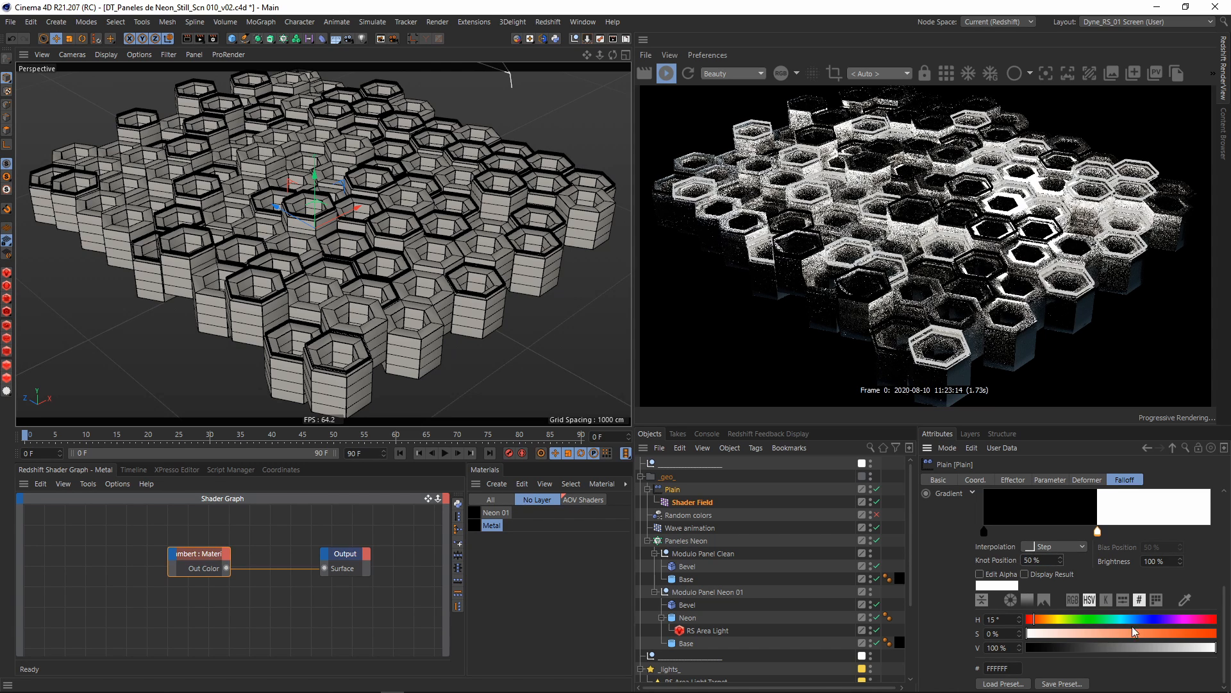
pyautogui.click(1120, 619)
pyautogui.click(1169, 635)
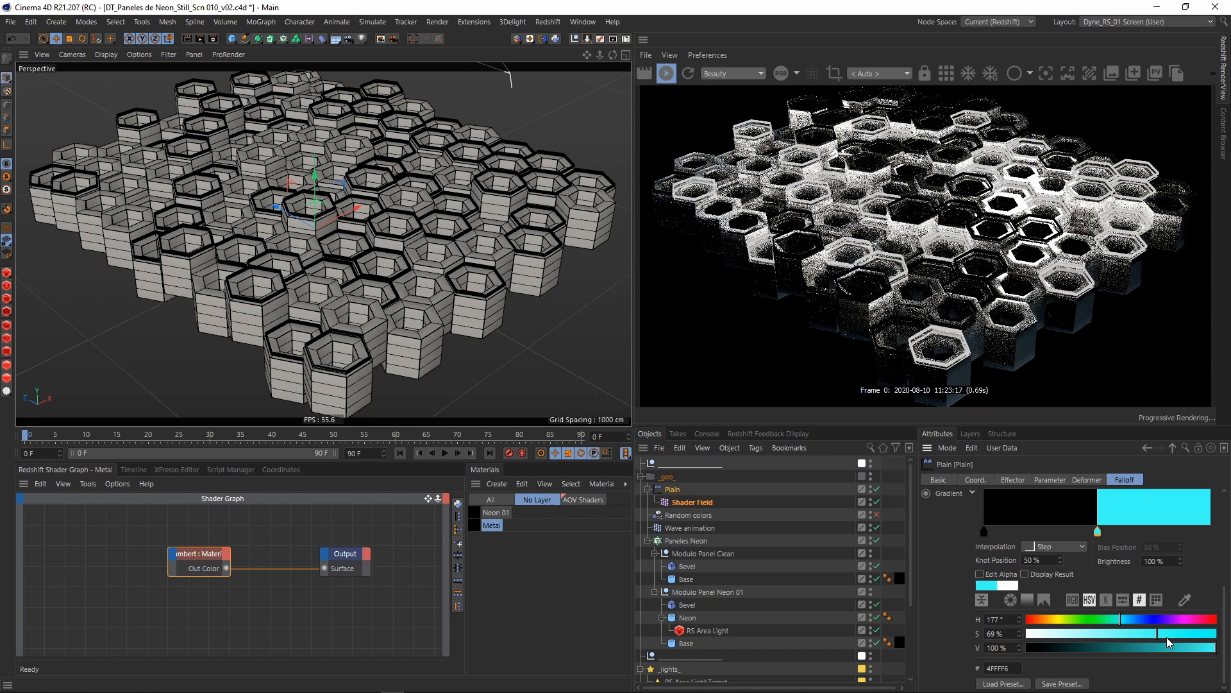
# - Colour the gradient's black knot a bright purple
pyautogui.click(984, 532)
pyautogui.click(1169, 620)
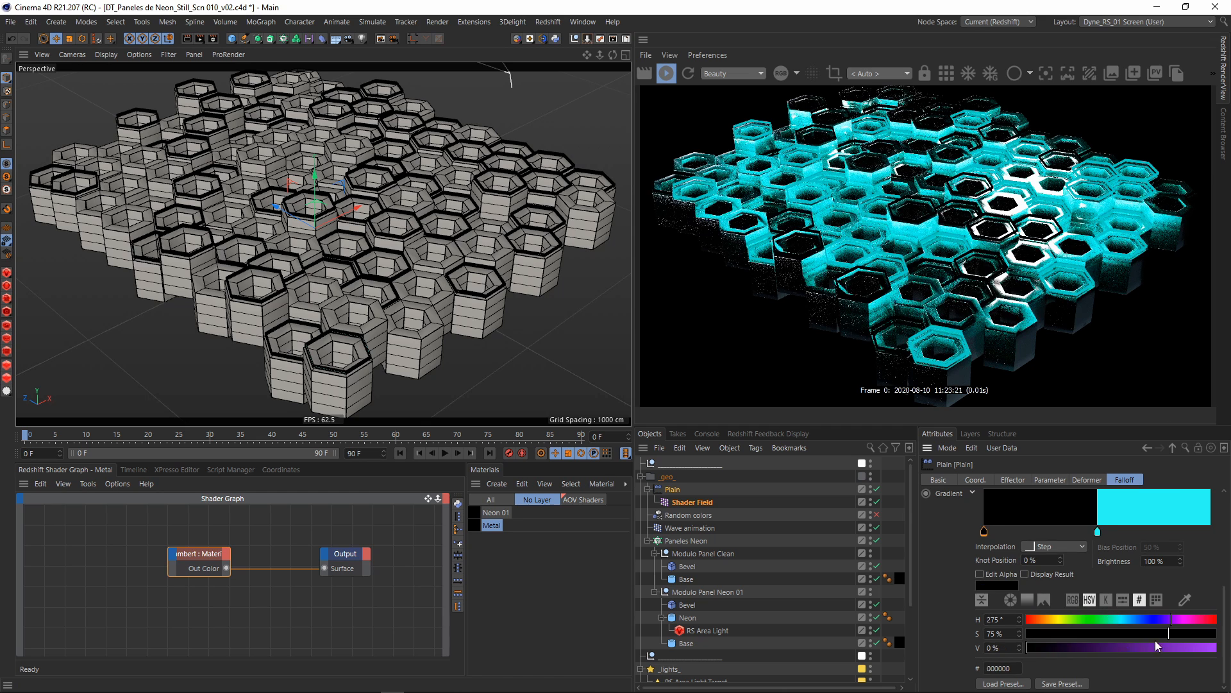
pyautogui.click(1172, 648)
pyautogui.click(1185, 620)
pyautogui.moveTo(1186, 620); pyautogui.dragTo(1177, 620)
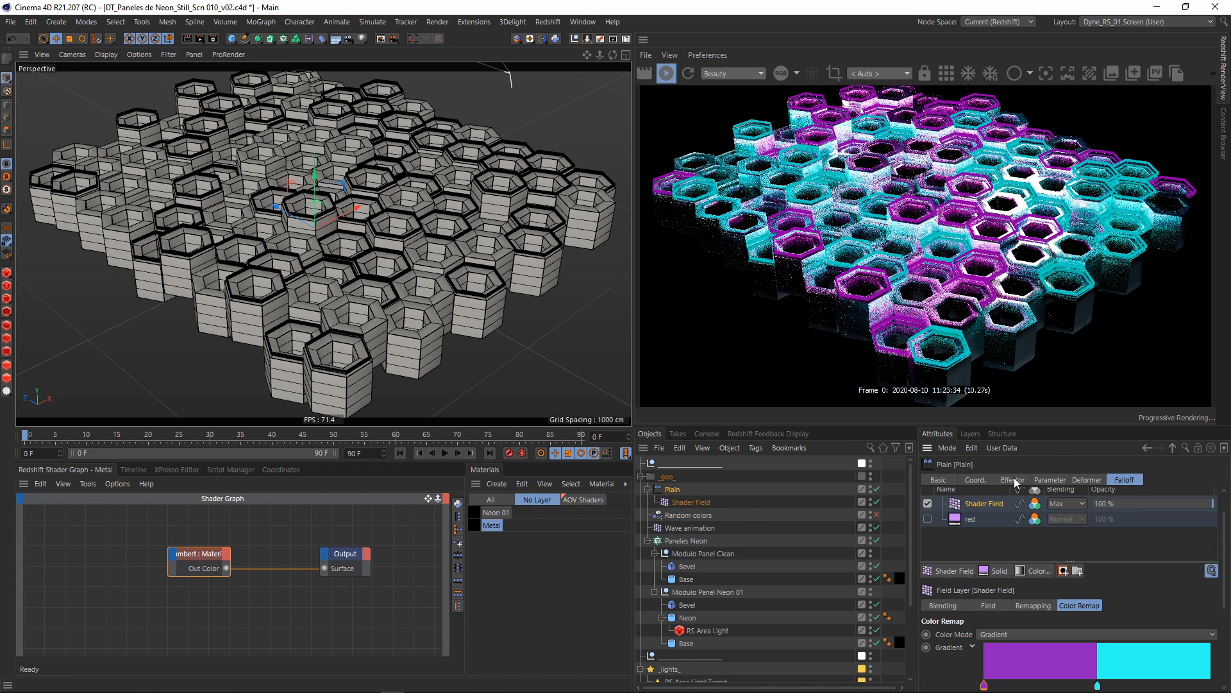
# - Bring the perspective view closer to the hexagonal panels to examine the two-colour distribution in the render
pyautogui.click(1014, 479)
pyautogui.click(1119, 480)
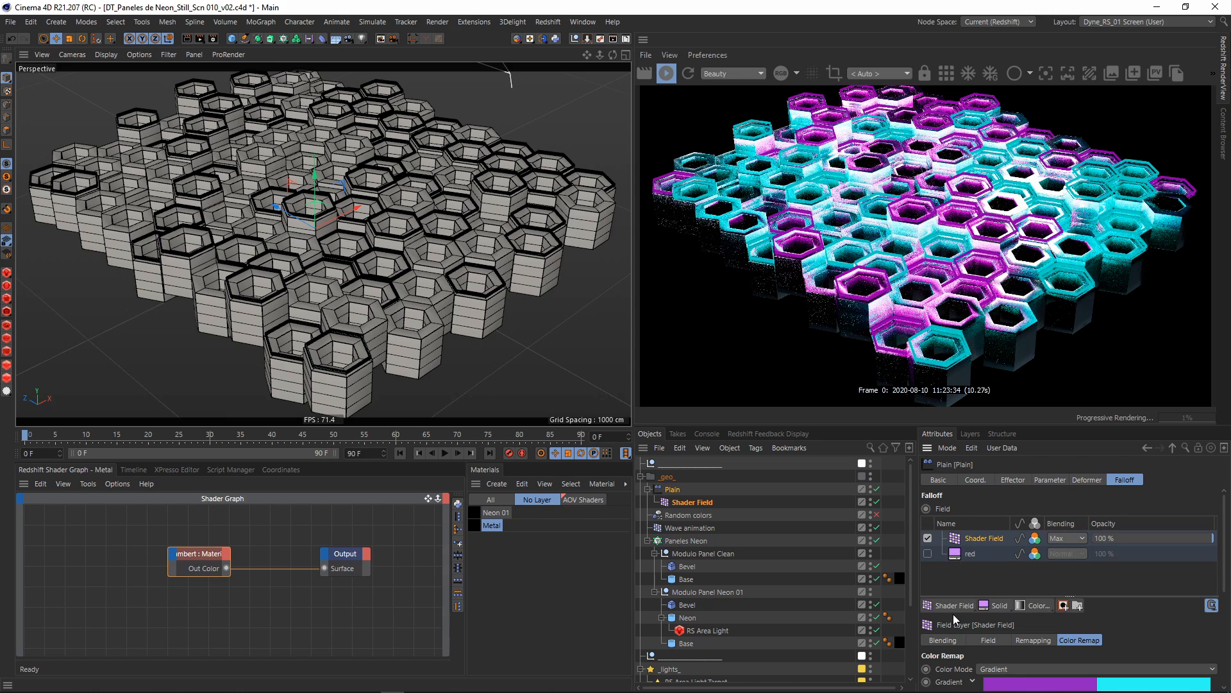
pyautogui.scroll(2, 368, 269)
pyautogui.keyDown('alt'); pyautogui.moveTo(369, 269); pyautogui.dragTo(372, 290, button='middle'); pyautogui.keyUp('alt')
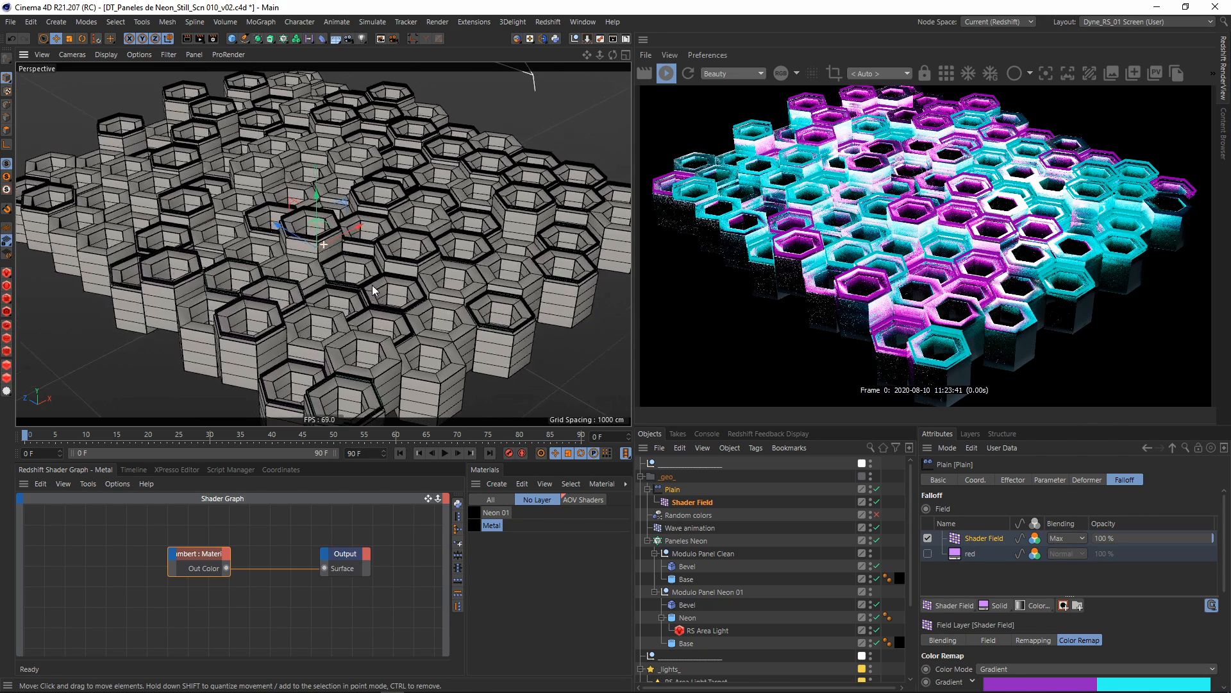
pyautogui.scroll(1, 373, 290)
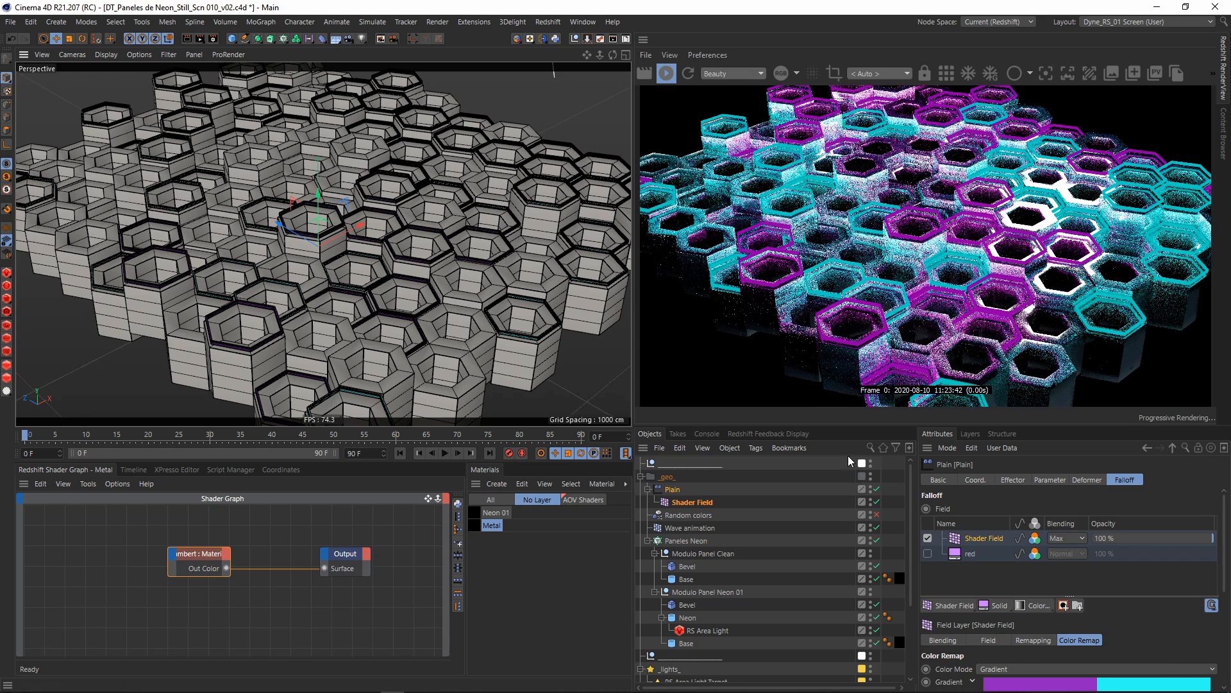
pyautogui.scroll(-3, 986, 572)
pyautogui.scroll(3, 941, 571)
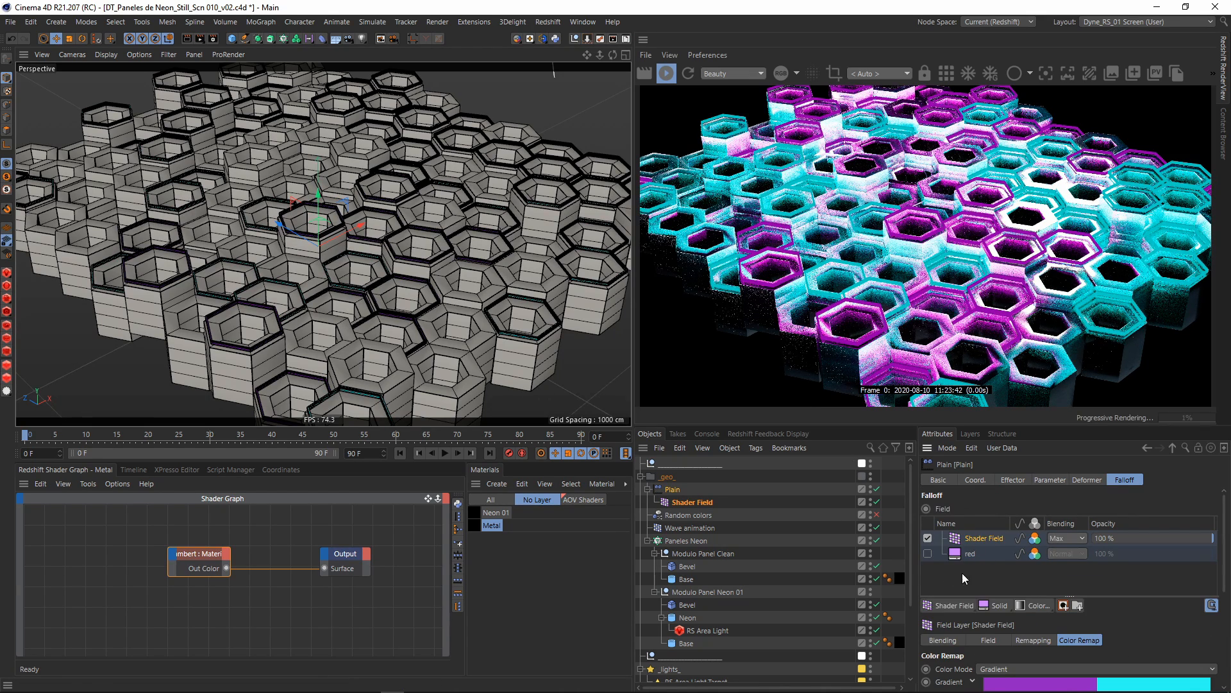
# - Change the Noise shader's seed to 668 to vary how the two colours are distributed over the panels
pyautogui.click(994, 638)
pyautogui.scroll(-2, 975, 642)
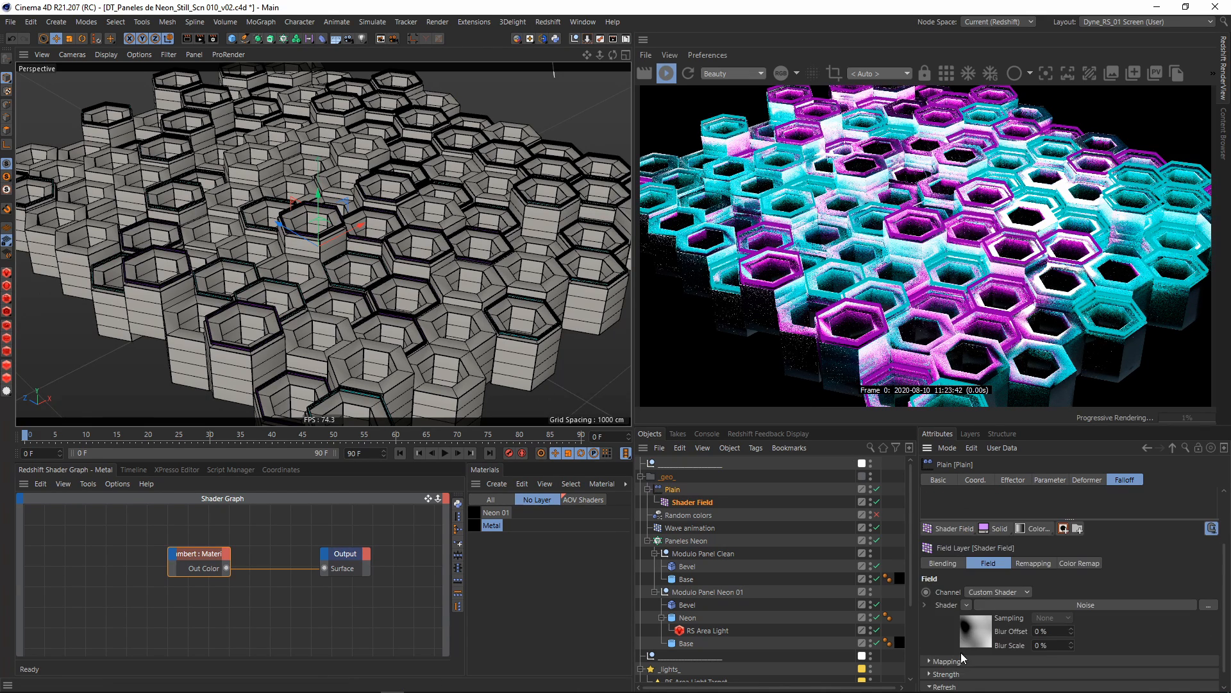
pyautogui.click(1041, 604)
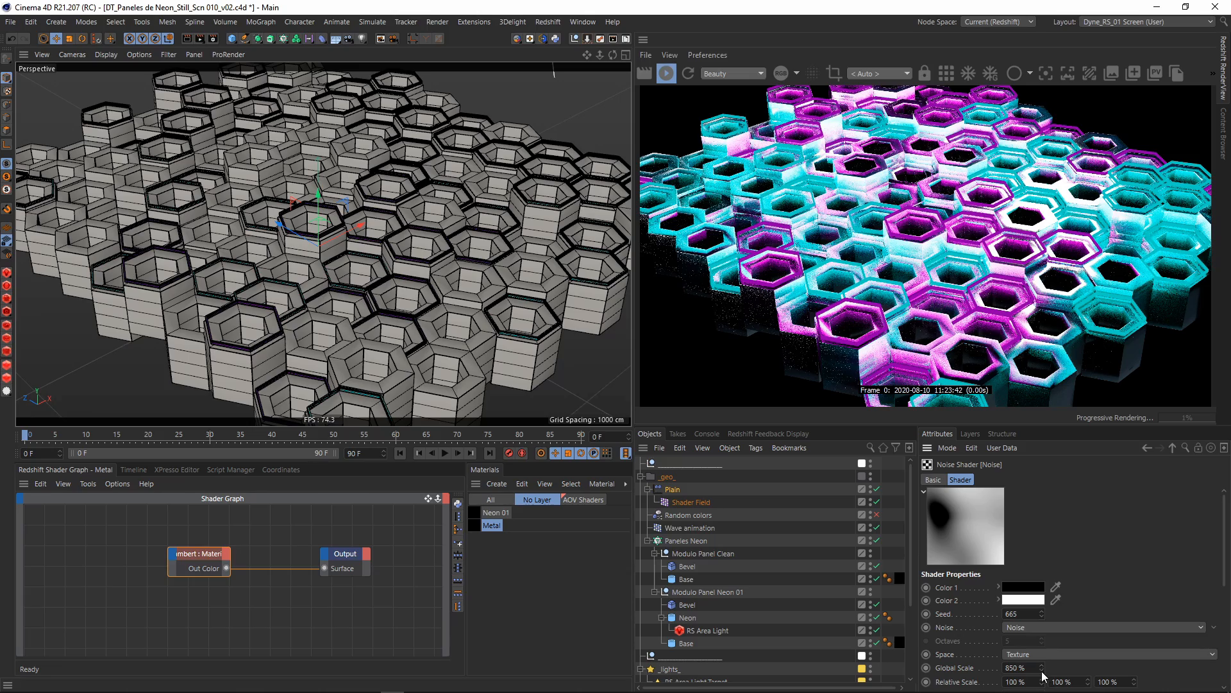
pyautogui.click(1041, 612)
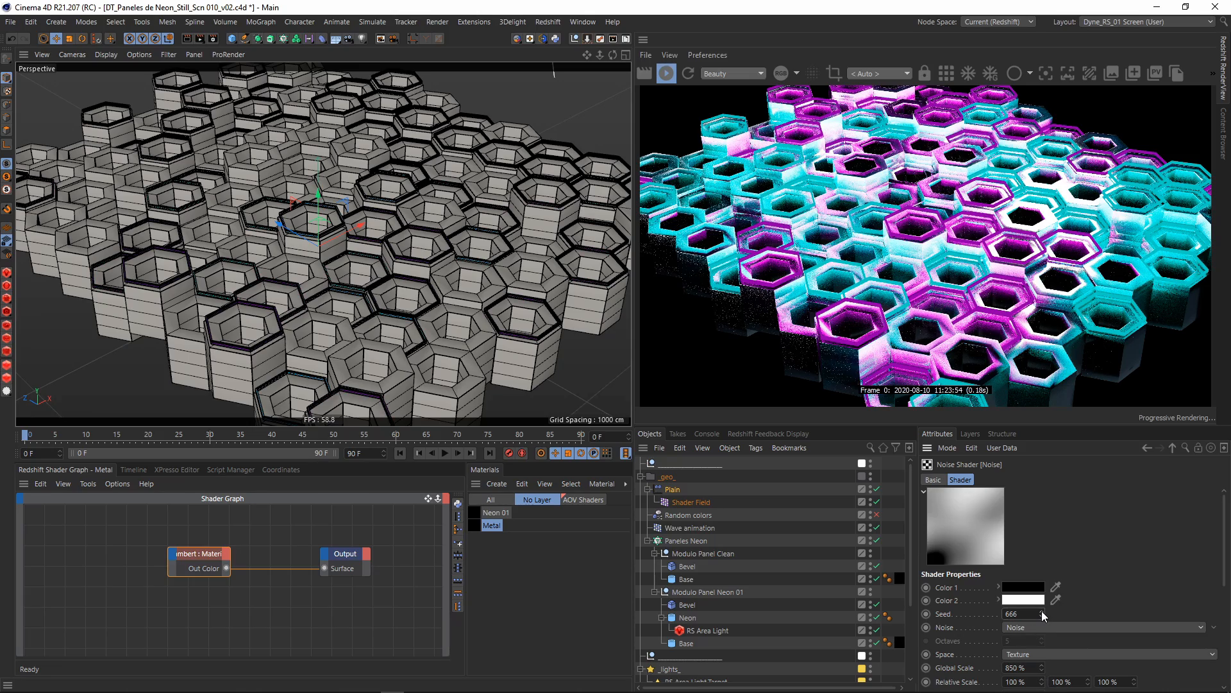
pyautogui.click(1041, 611)
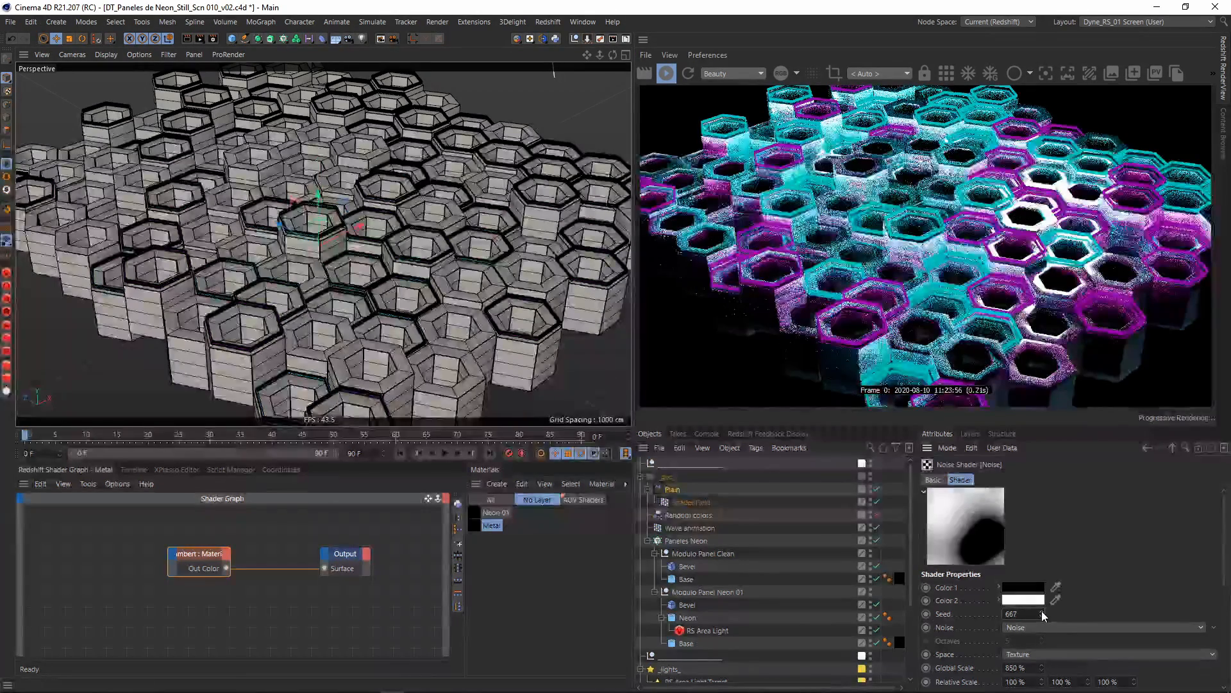
pyautogui.click(1042, 611)
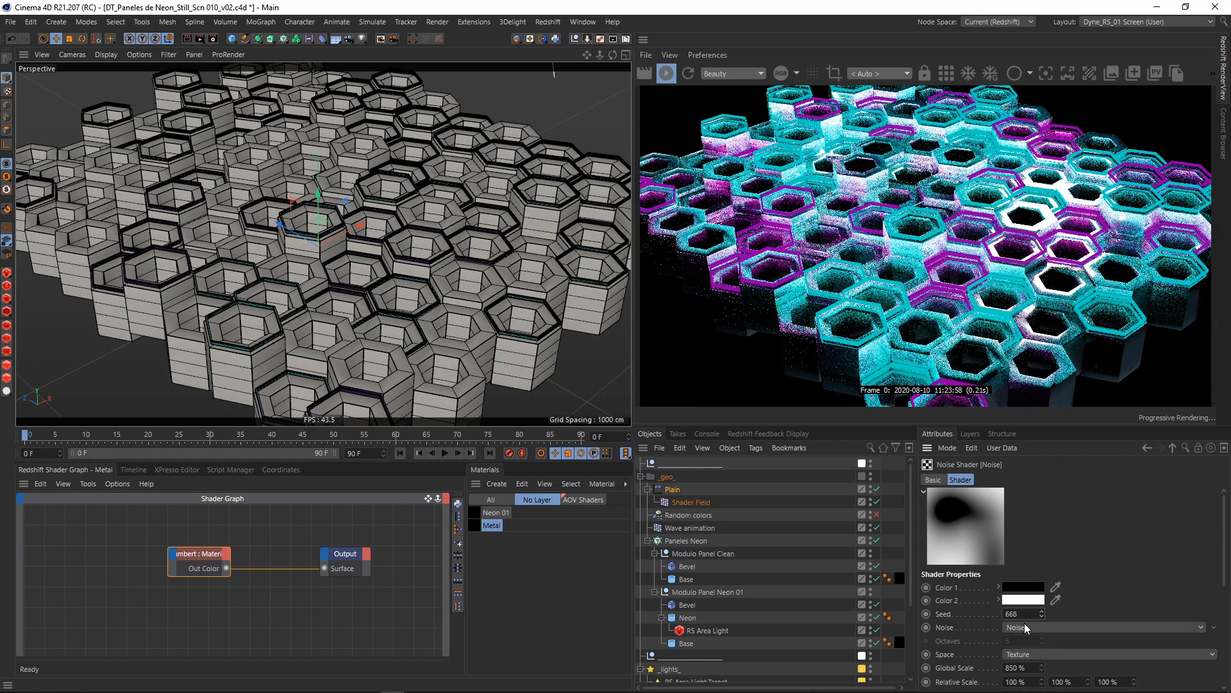
# - Set the Noise shader's global scale to 1%
pyautogui.doubleClick(1016, 668)
pyautogui.write('1')
pyautogui.press('Return')
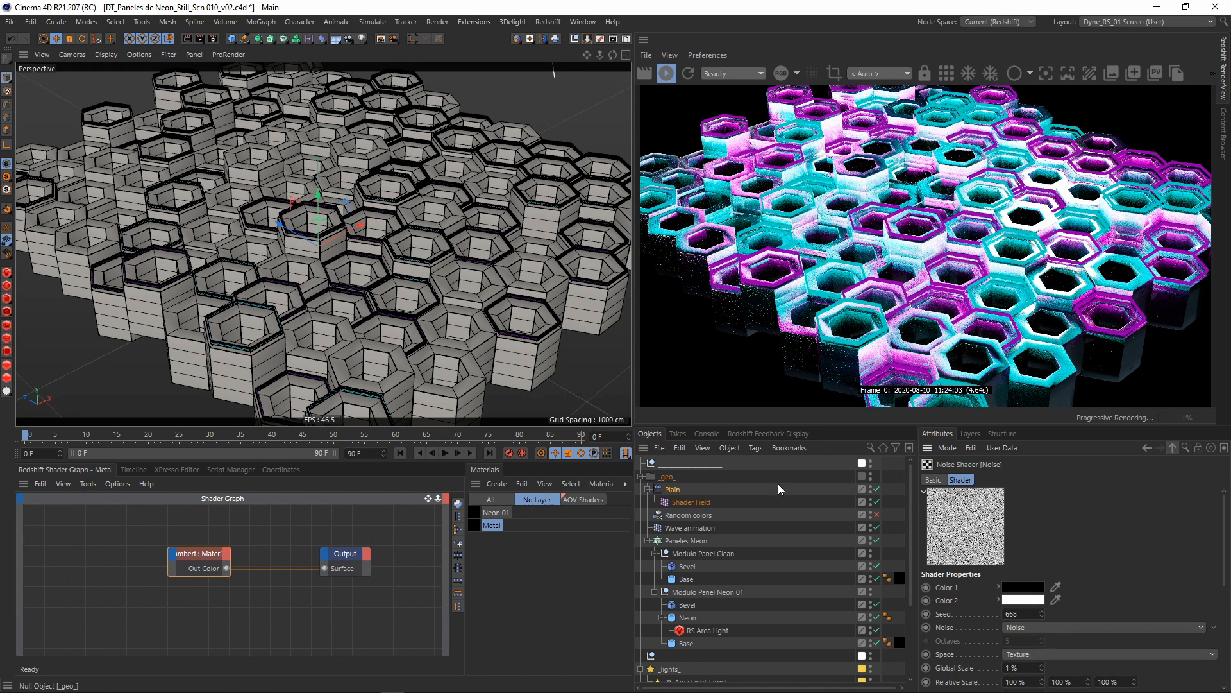
# - In the Metal material's Lambert node, set the reflection weight to 1 and the reflection roughness to 0.075
pyautogui.click(492, 527)
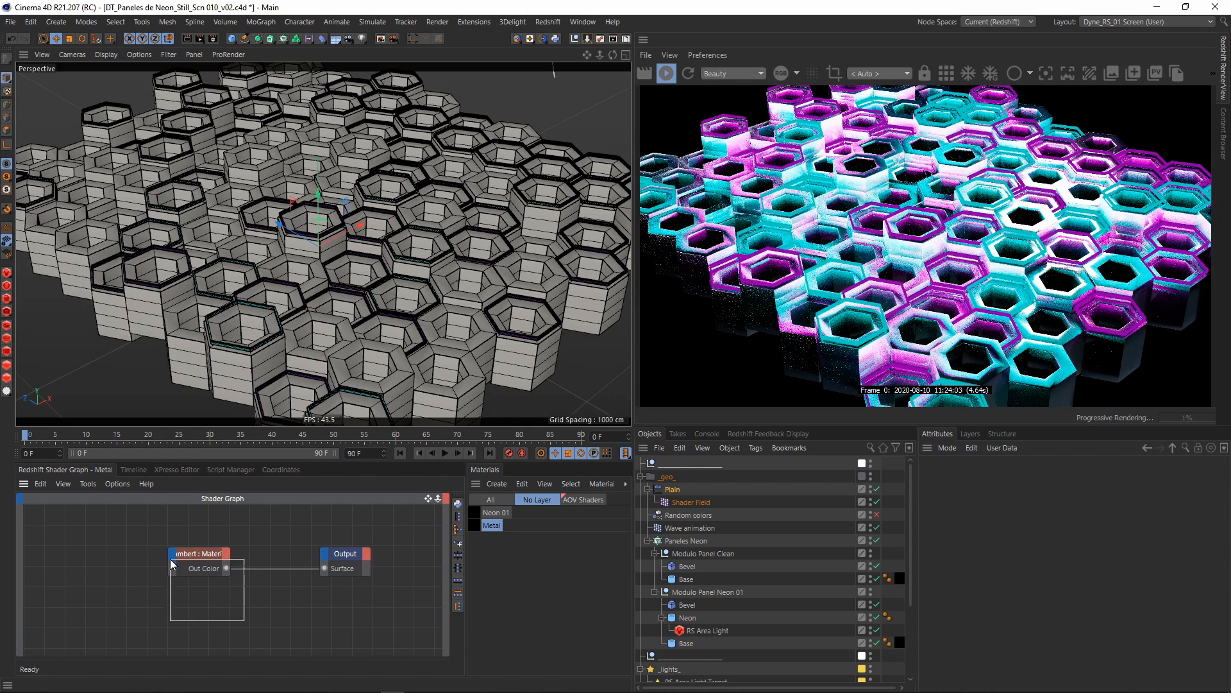
pyautogui.click(205, 564)
pyautogui.scroll(-1, 972, 616)
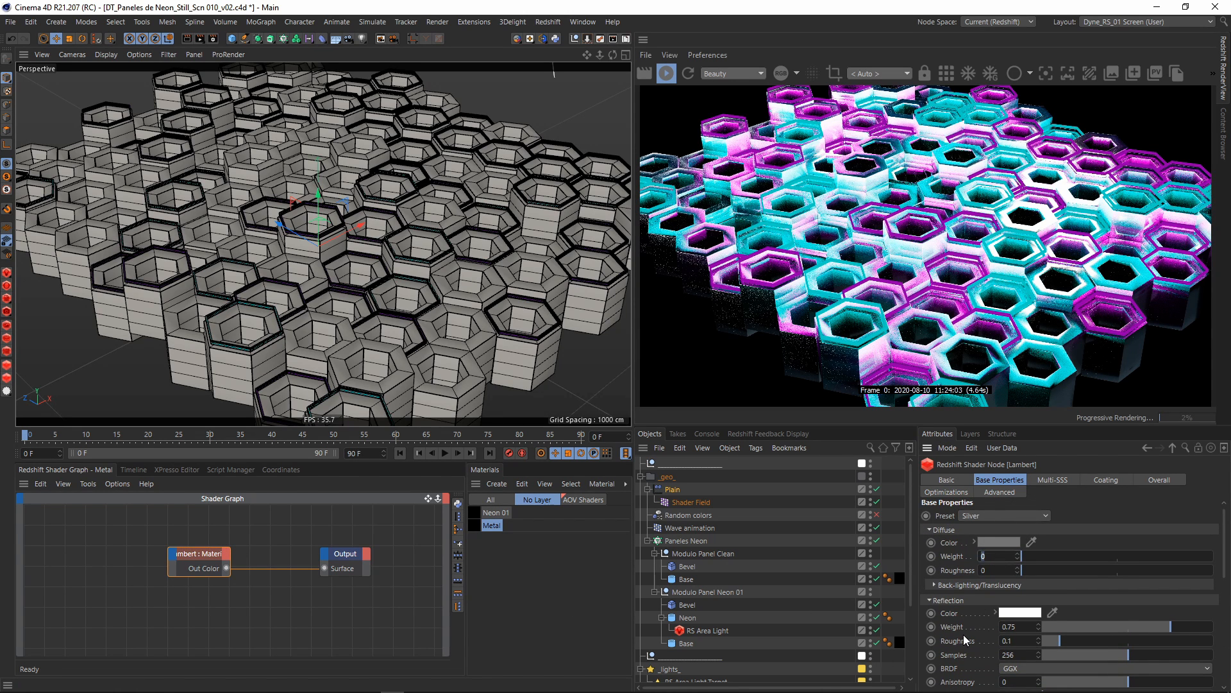
pyautogui.scroll(-2, 964, 609)
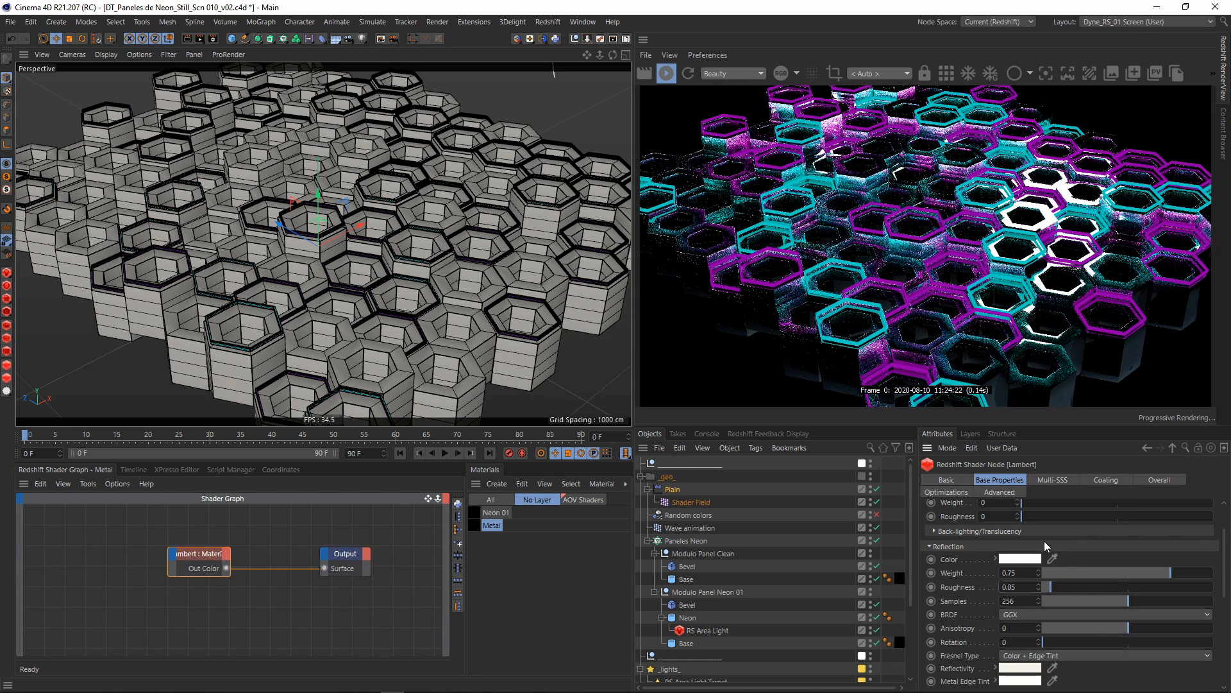
pyautogui.doubleClick(1025, 572)
pyautogui.write('1')
pyautogui.press('Return')
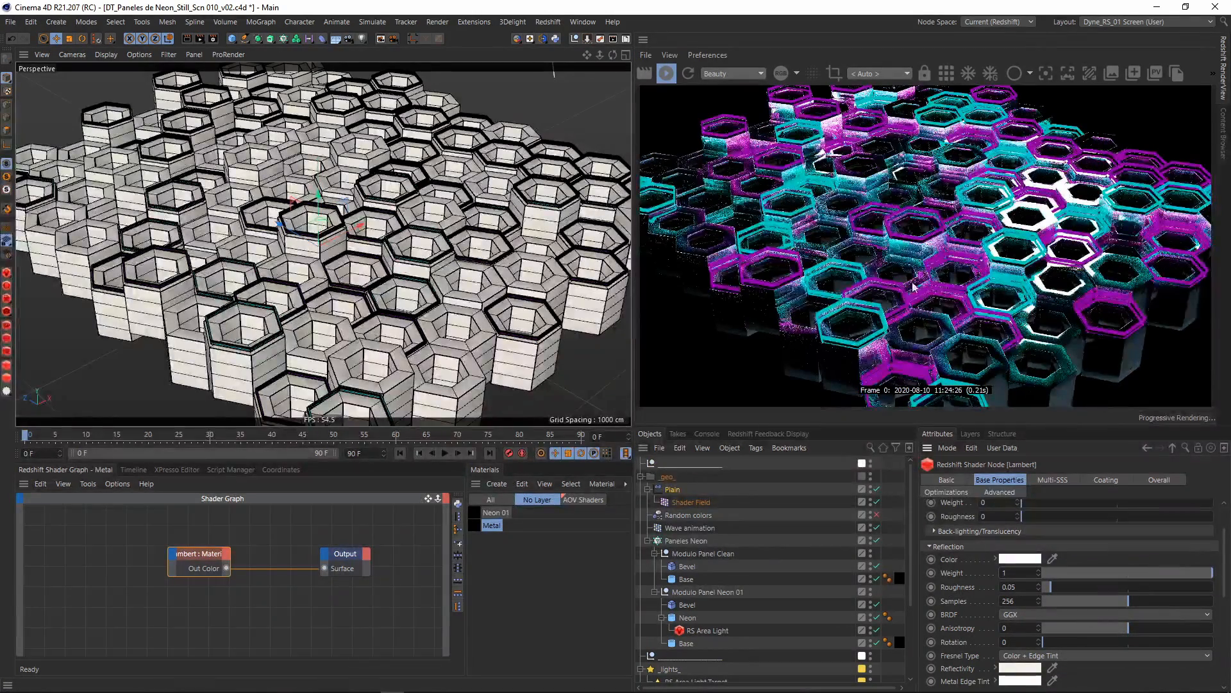
pyautogui.click(1020, 586)
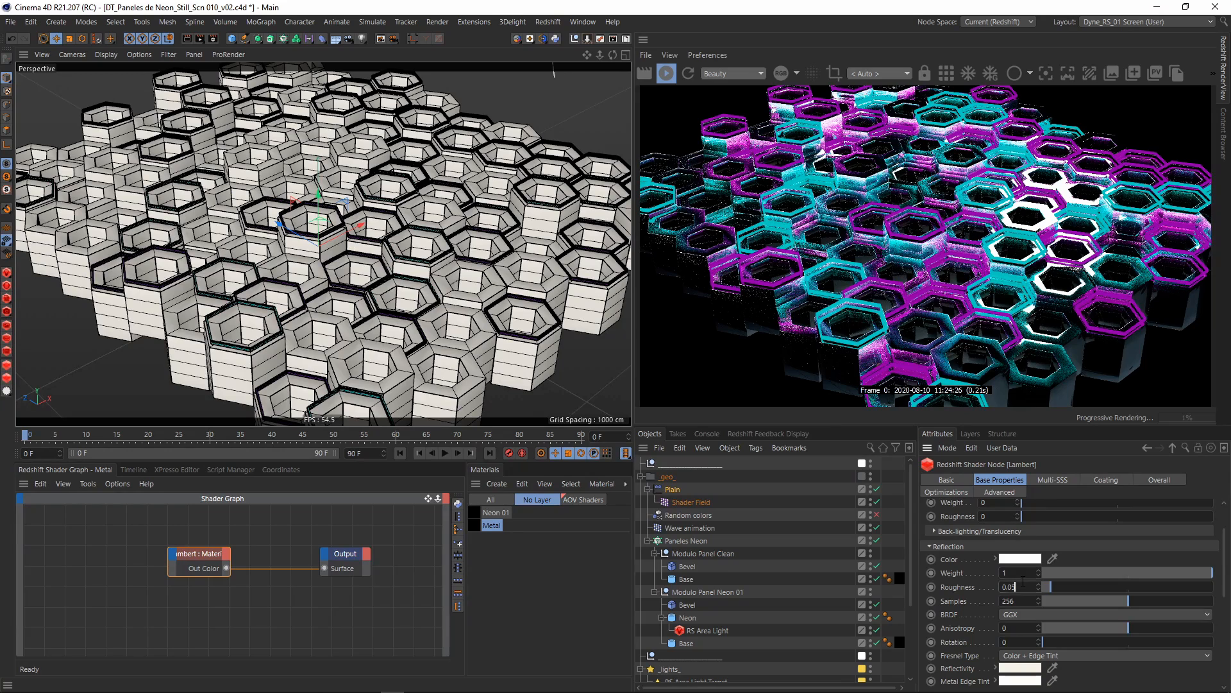
pyautogui.press('Return')
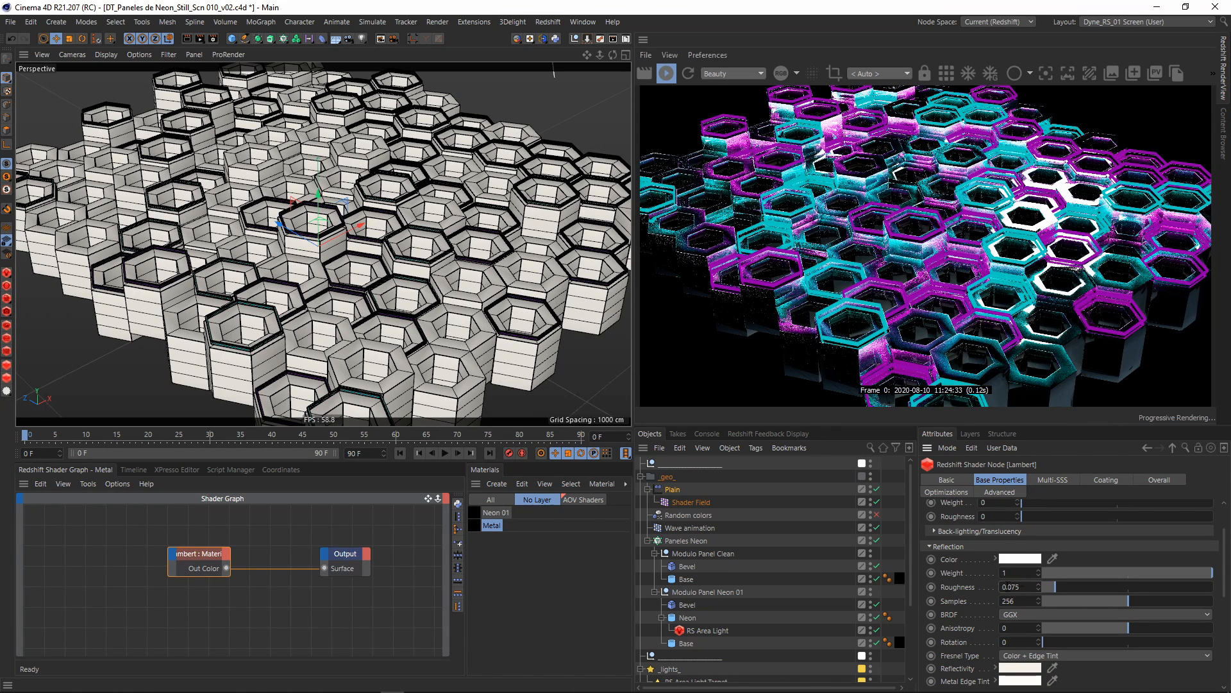
# - Switch the Metal material's Fresnel type to IOR and set its IOR to 2.56
pyautogui.scroll(-1, 961, 609)
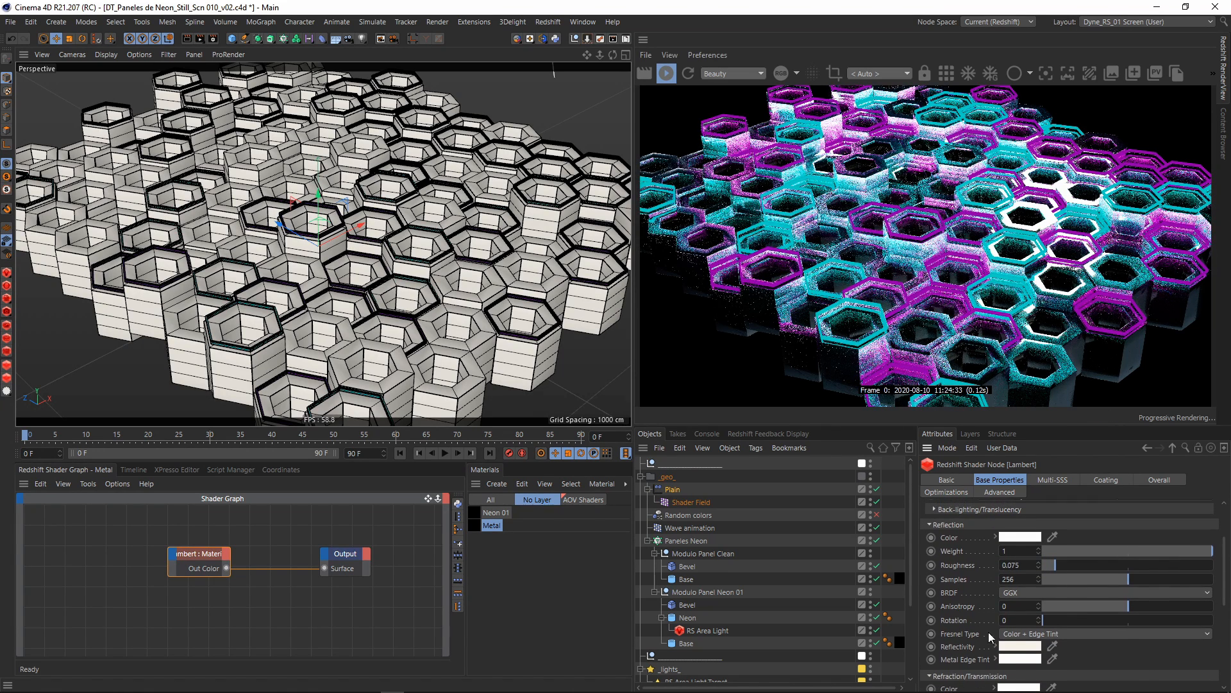
pyautogui.click(1009, 635)
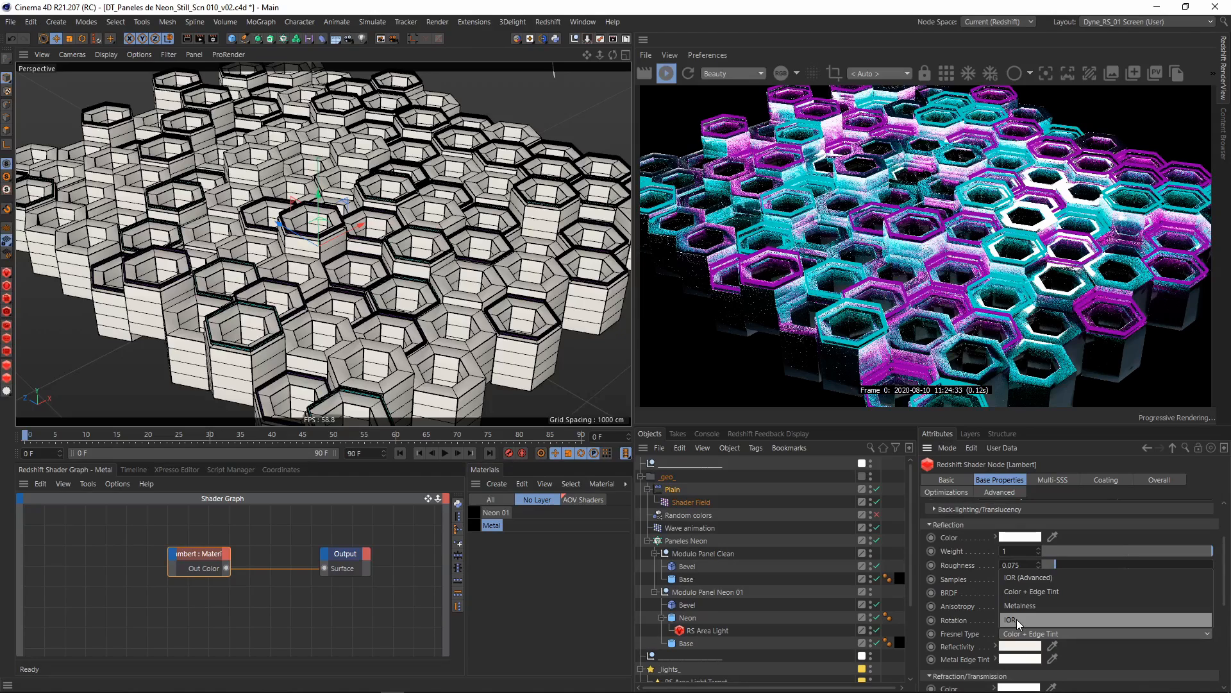
pyautogui.click(1018, 618)
pyautogui.doubleClick(1000, 647)
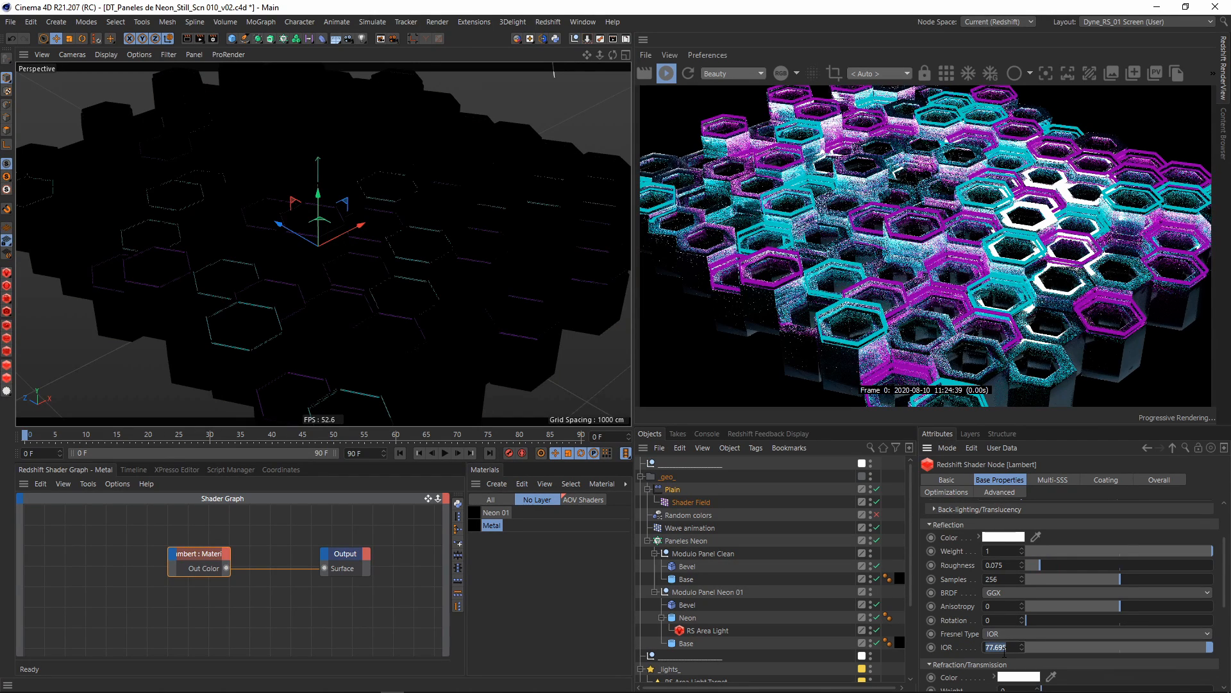
pyautogui.write('2.56')
pyautogui.press('Return')
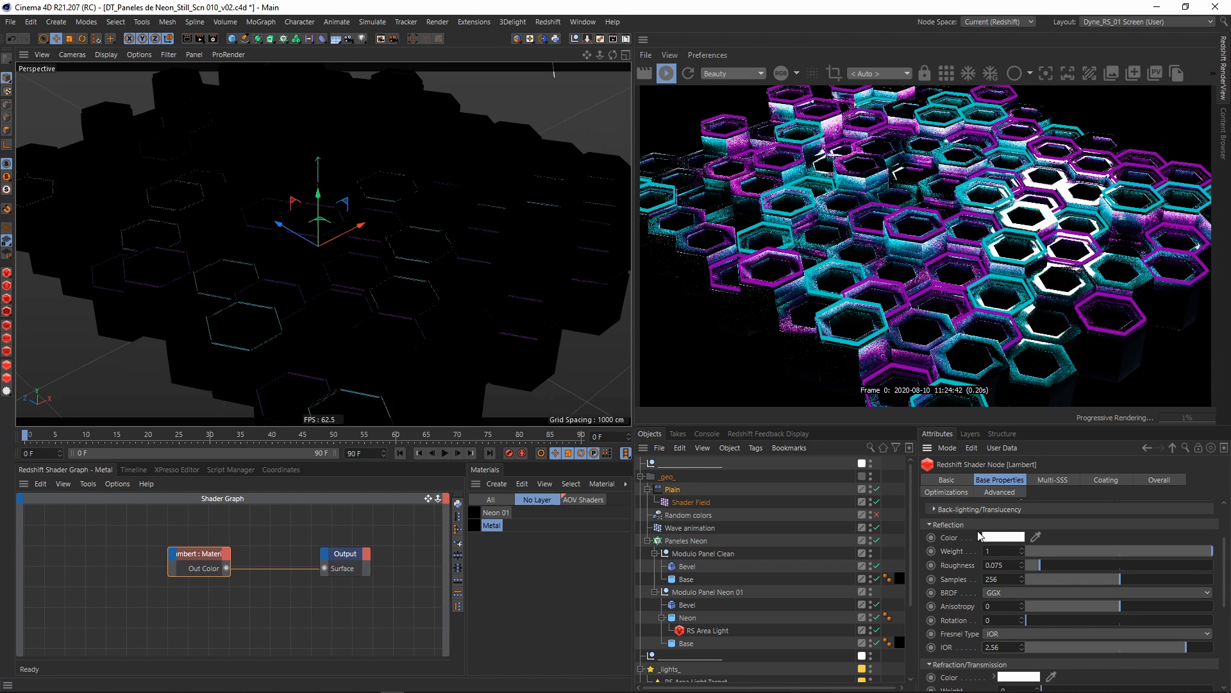
# - Try a reflection roughness of 0.125 on the Metal material and return it to 0.075
pyautogui.press('BackSpace')
pyautogui.press('BackSpace')
pyautogui.press('BackSpace')
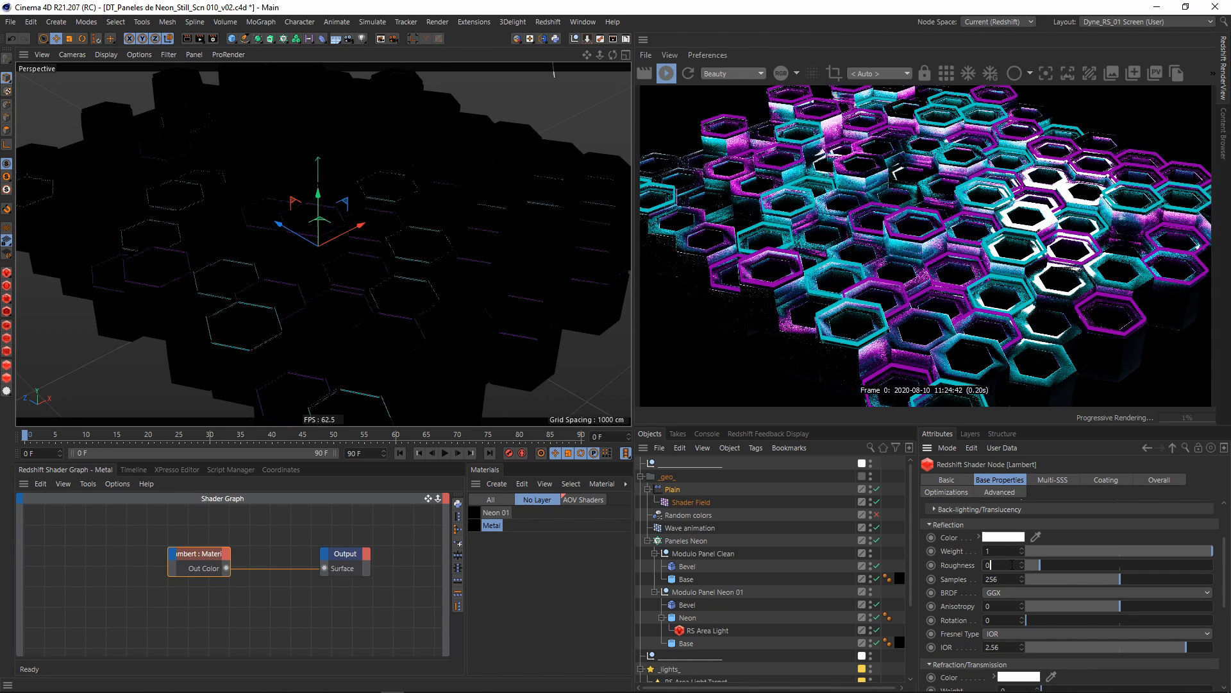
pyautogui.write('.125')
pyautogui.press('Return')
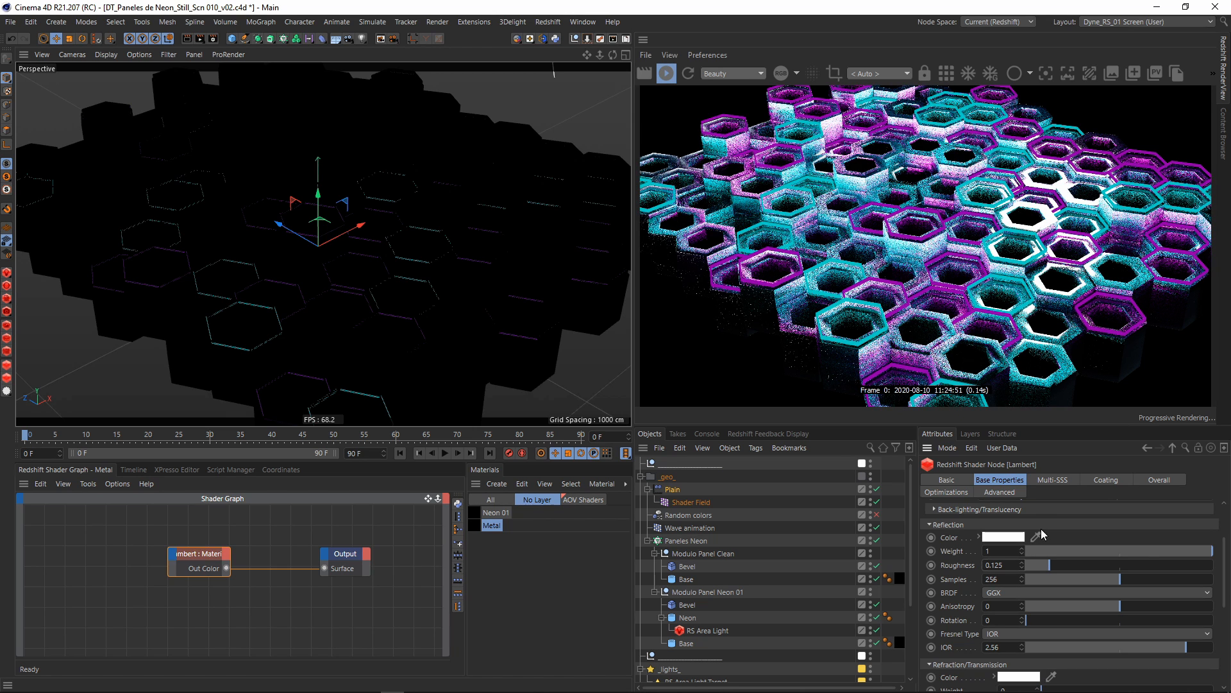
pyautogui.press('BackSpace')
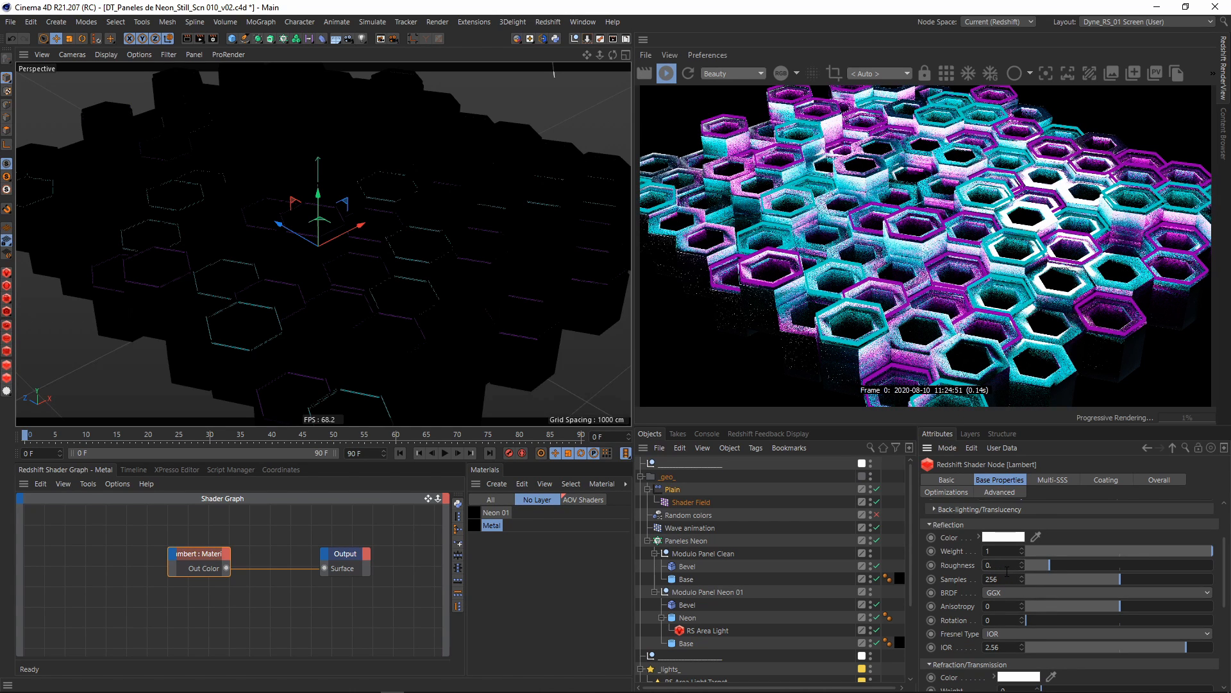
pyautogui.press('BackSpace')
pyautogui.press('Return')
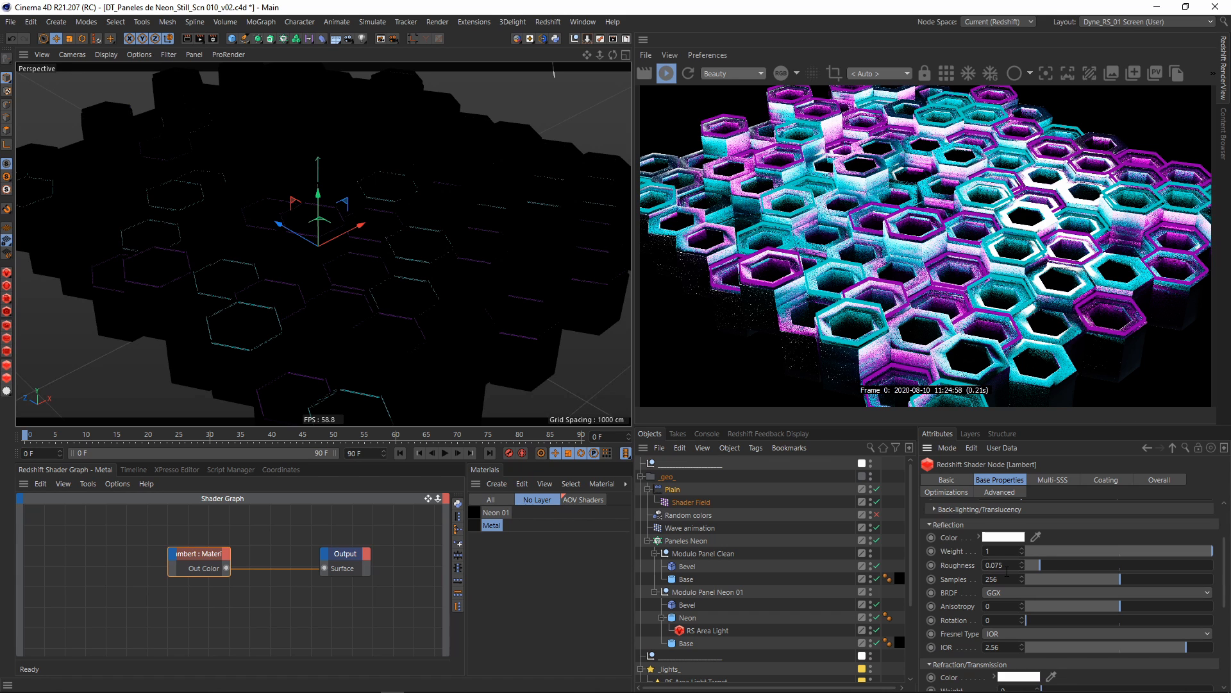
# - Lower the Metal material's reflection IOR to 1.56
pyautogui.moveTo(1006, 643); pyautogui.dragTo(977, 681)
pyautogui.write('1.56')
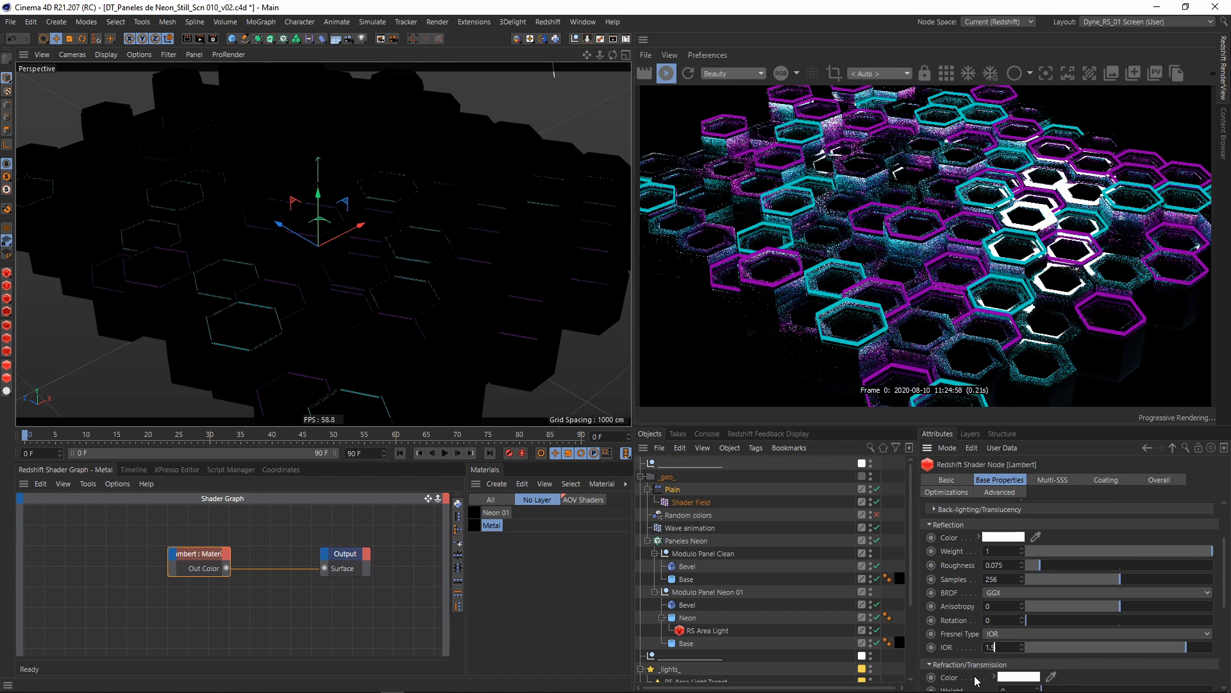
pyautogui.press('Return')
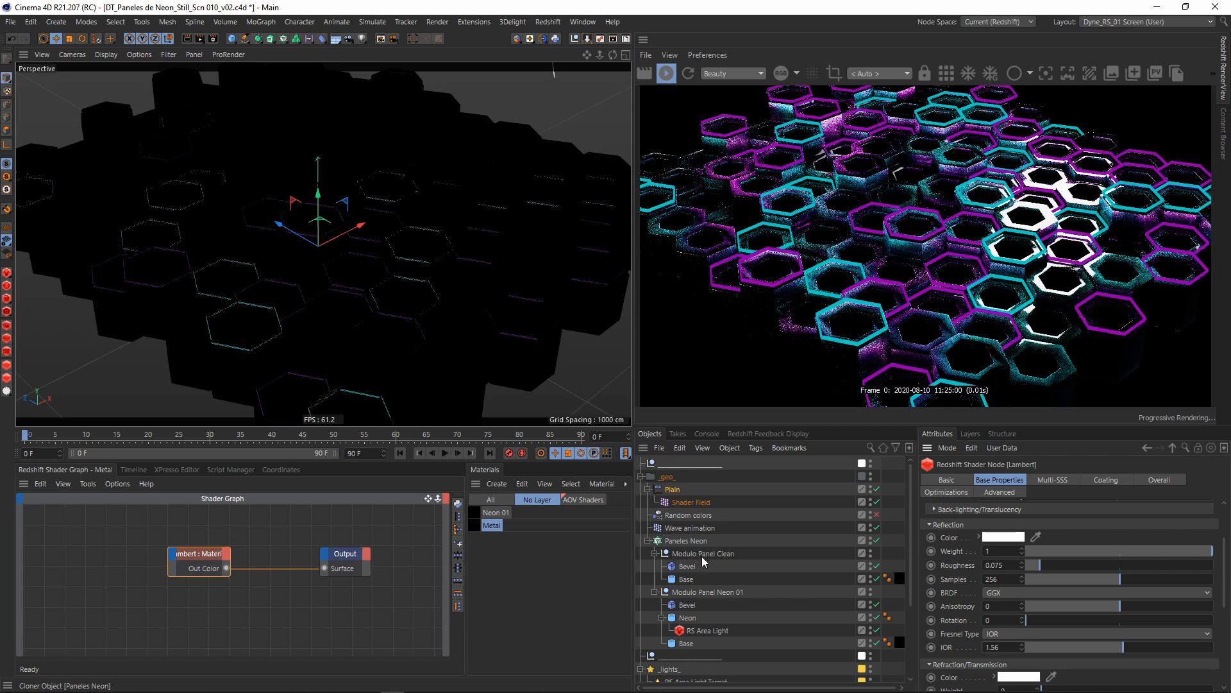
# - Set the intensity multiplier of the RS Area Light under the Neon tube to 0.2
pyautogui.click(702, 631)
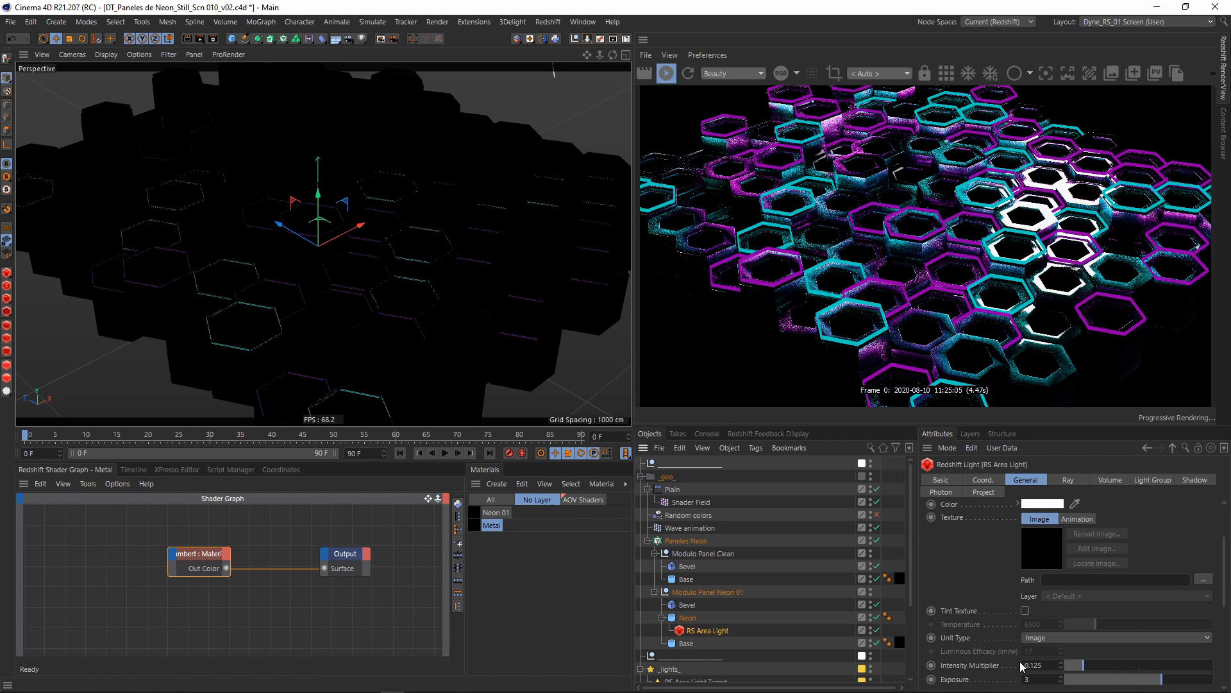
pyautogui.moveTo(1023, 665); pyautogui.dragTo(1041, 665)
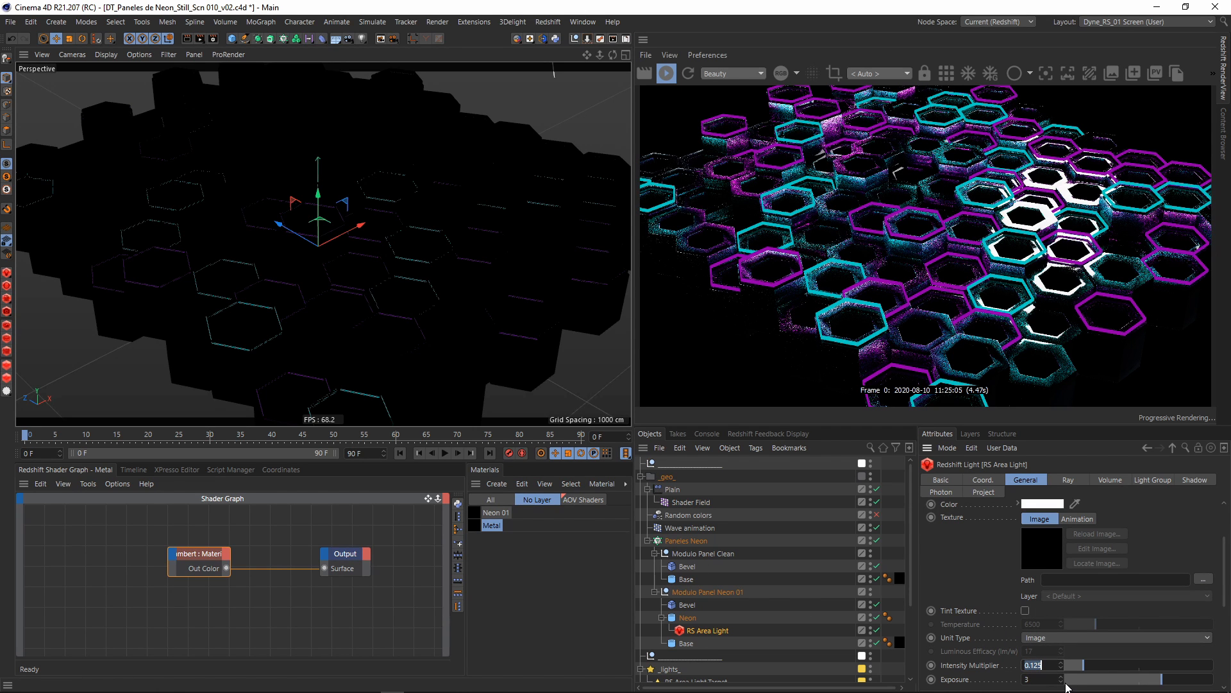
pyautogui.write('0.2')
pyautogui.press('Return')
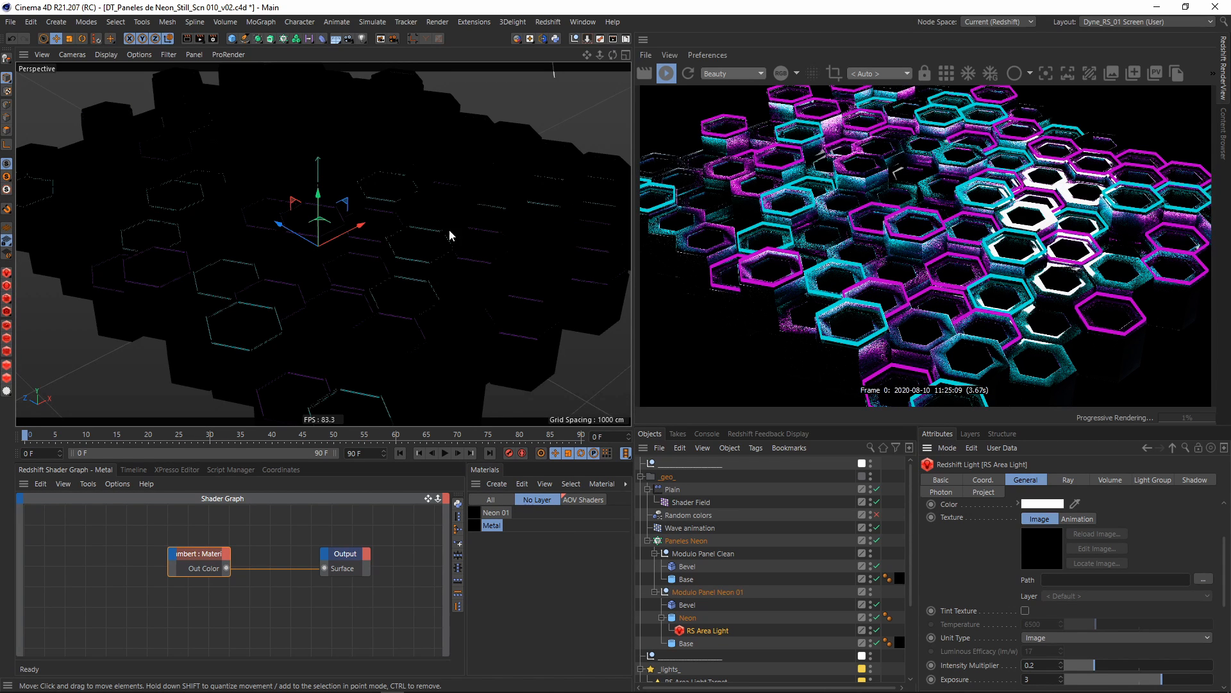
# - Enable the global Bloom effect in the Redshift render view's display settings and show its parameters
pyautogui.keyDown('alt'); pyautogui.moveTo(449, 189); pyautogui.dragTo(437, 199, button='right'); pyautogui.keyUp('alt')
pyautogui.moveTo(438, 198)
pyautogui.keyDown('alt'); pyautogui.mouseDown(button='middle')
pyautogui.moveTo(422, 204)
pyautogui.moveTo(431, 210)
pyautogui.mouseUp(button='middle'); pyautogui.keyUp('alt')
pyautogui.keyDown('alt'); pyautogui.moveTo(431, 210); pyautogui.dragTo(435, 208, button='right'); pyautogui.keyUp('alt')
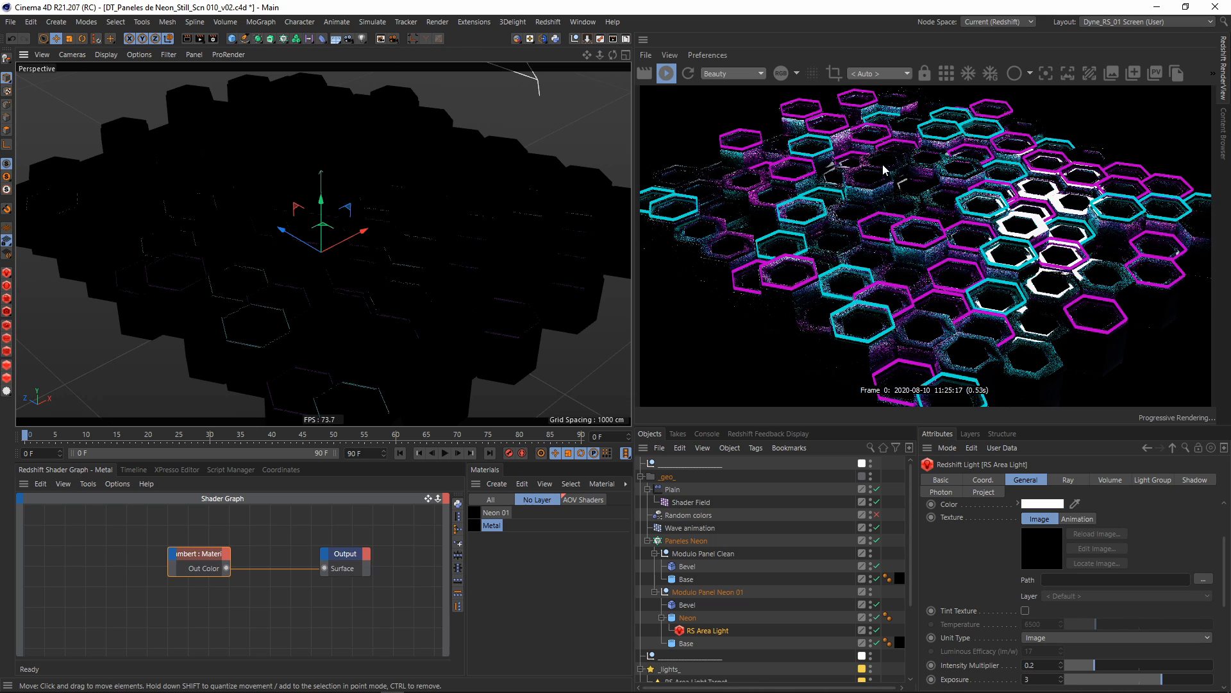
pyautogui.keyDown('alt'); pyautogui.moveTo(363, 250); pyautogui.dragTo(394, 258, button='right'); pyautogui.keyUp('alt')
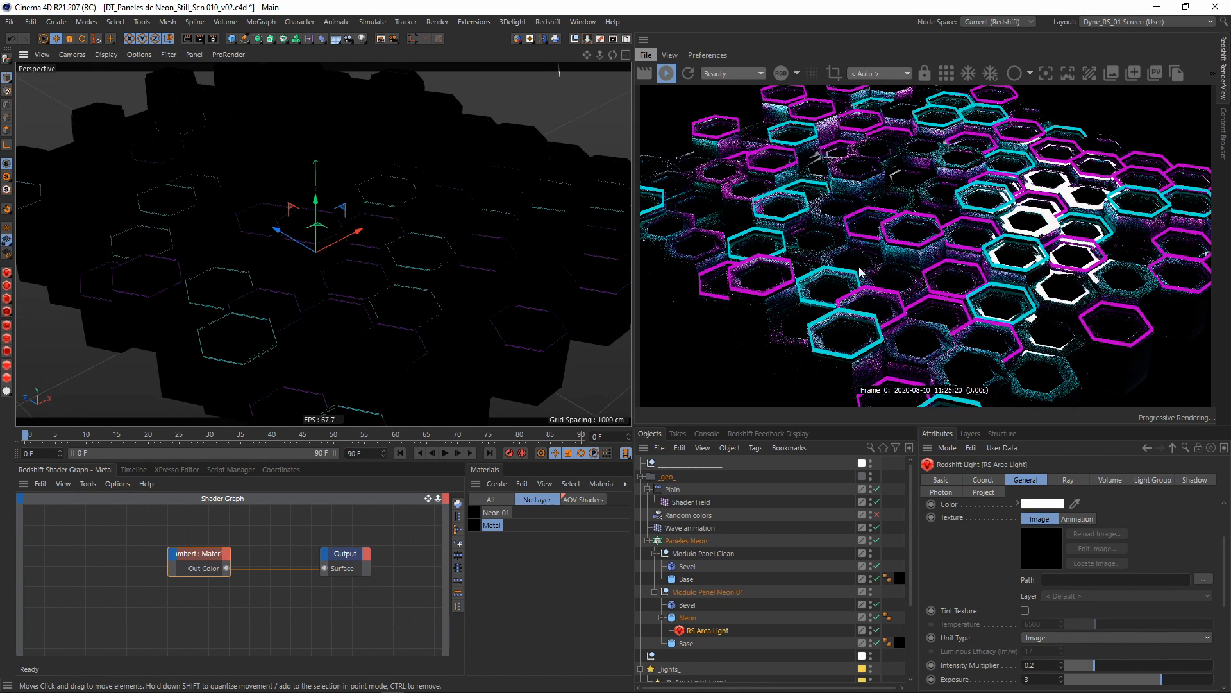
pyautogui.press('o')
pyautogui.click(1034, 161)
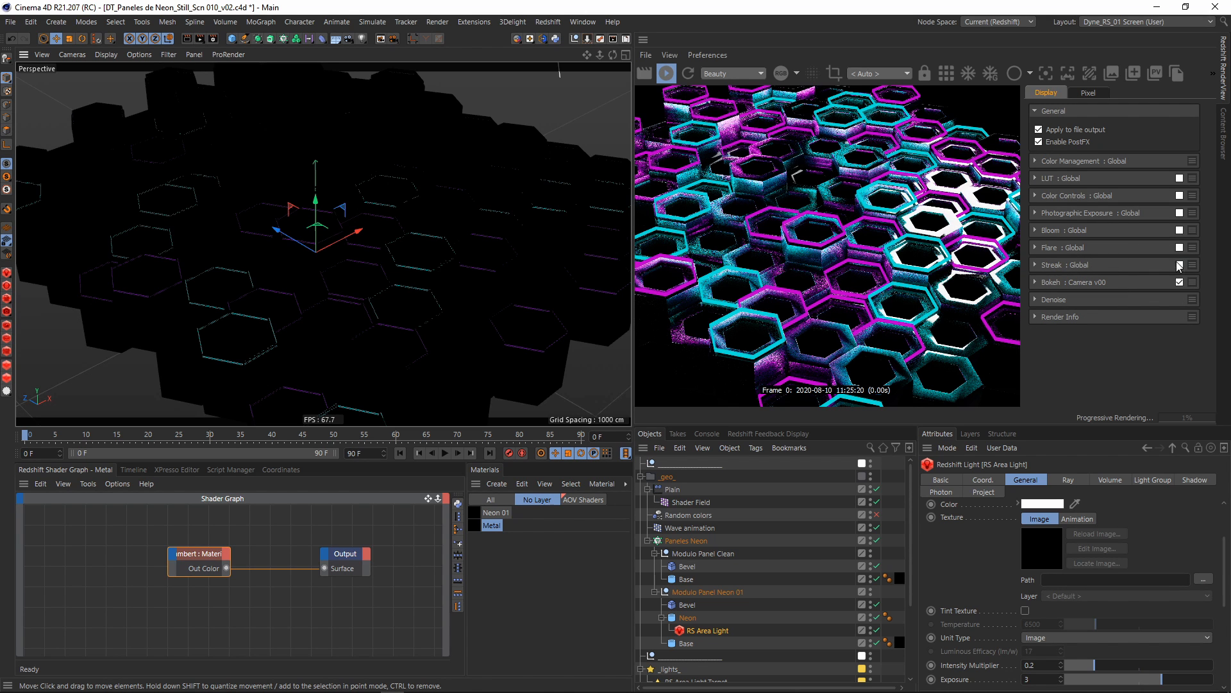
pyautogui.click(1179, 230)
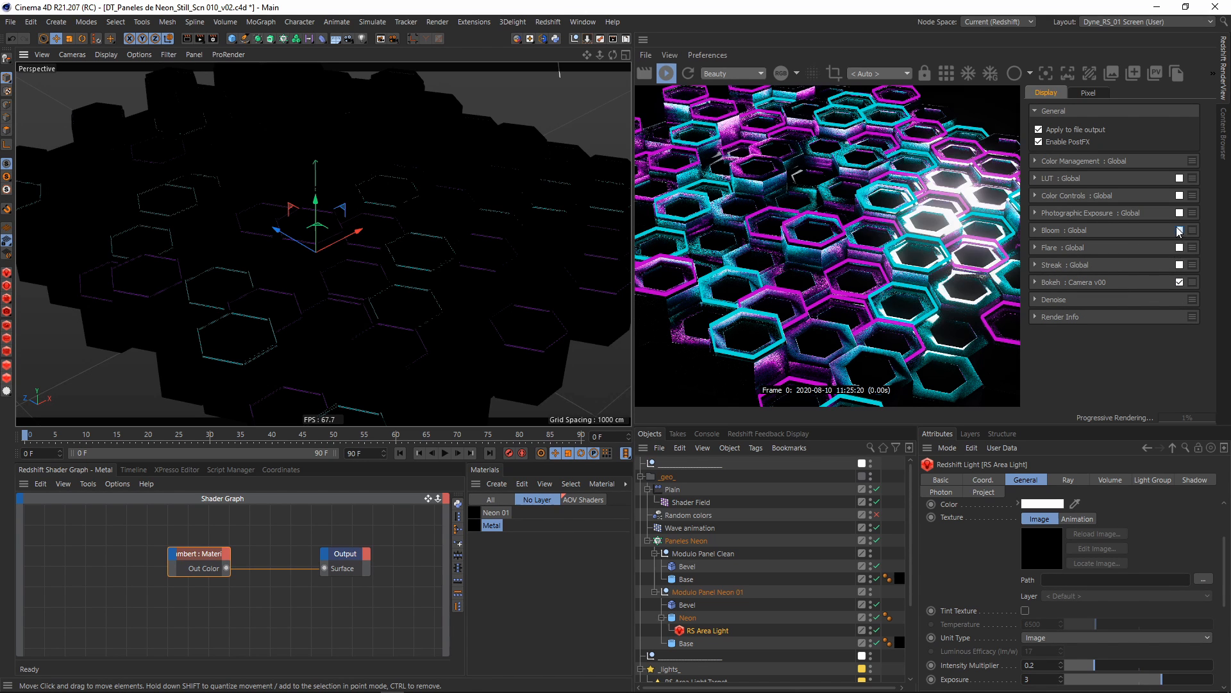
pyautogui.click(1036, 230)
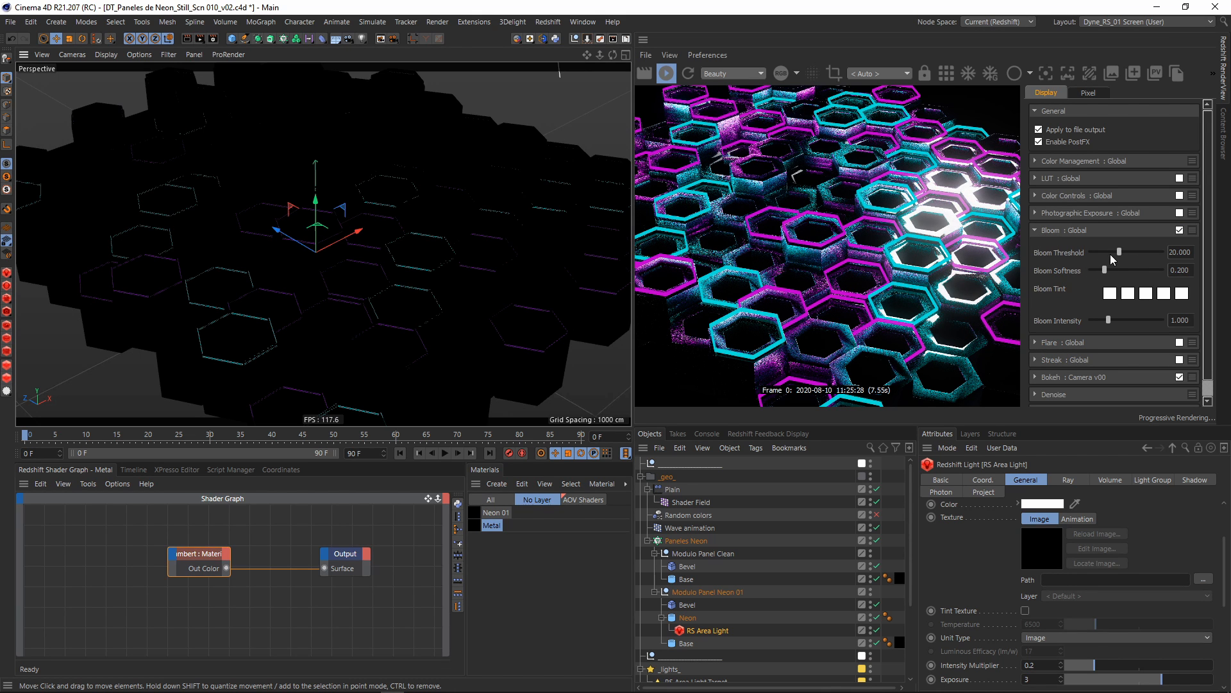
# - Test Bloom threshold values of 10, 50 and 5 on the neon render
pyautogui.doubleClick(1175, 250)
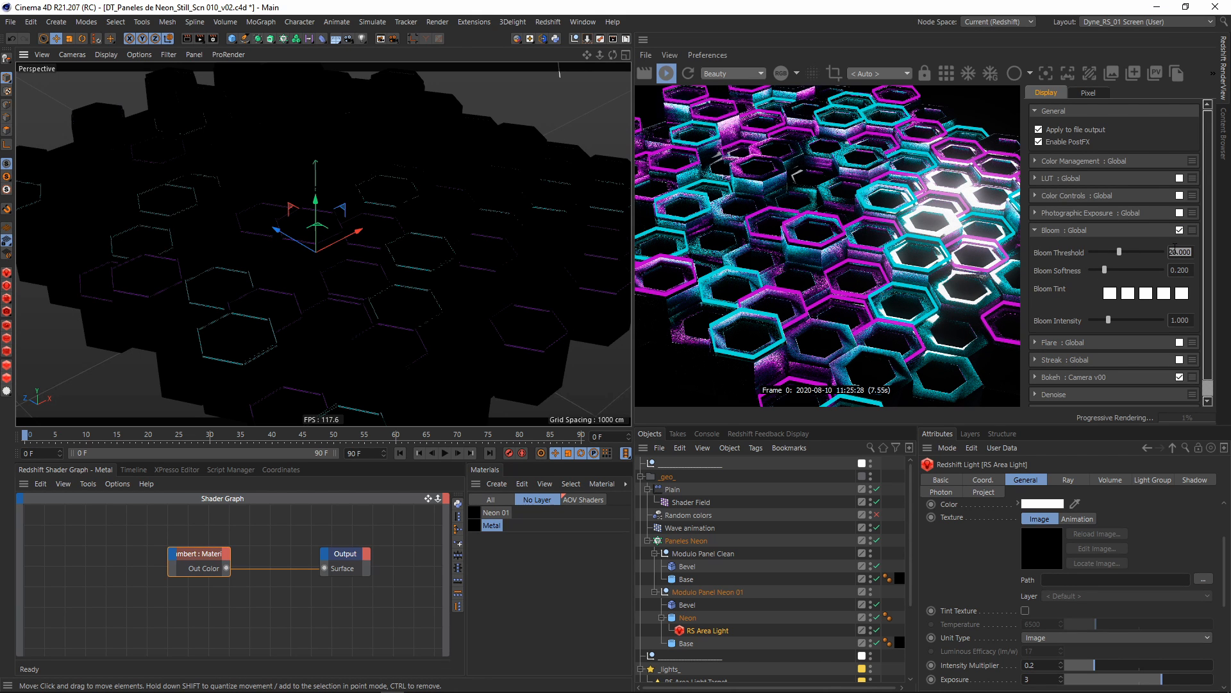
pyautogui.write('10')
pyautogui.press('Return')
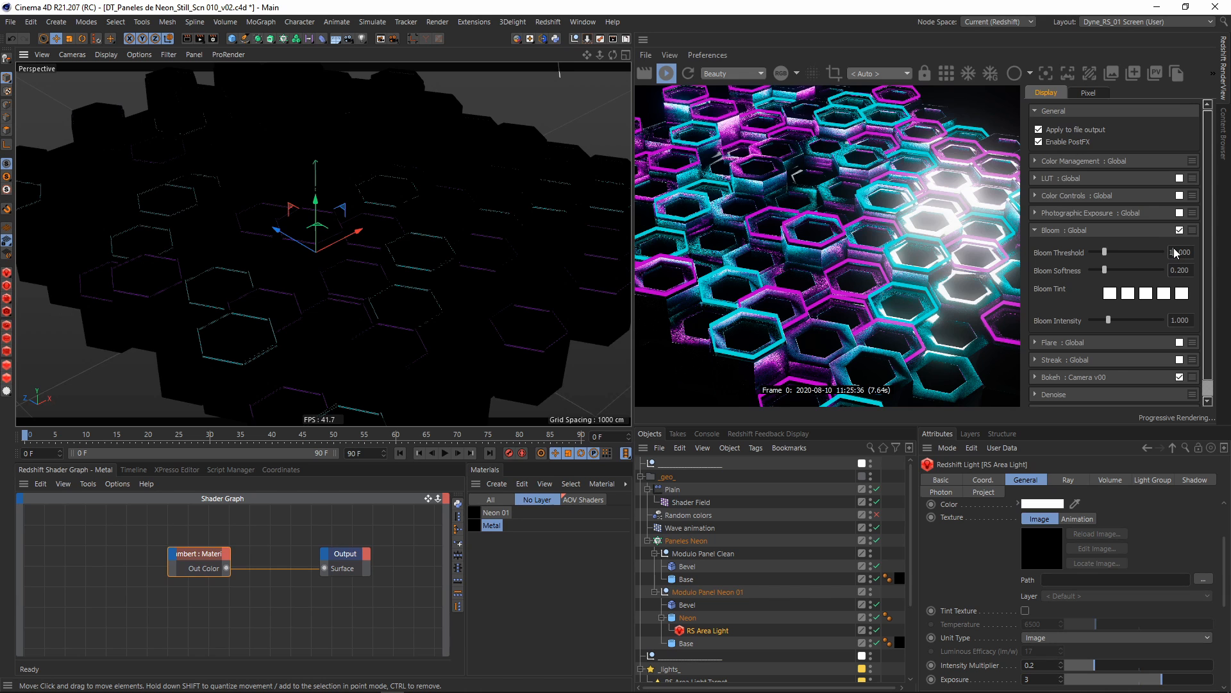
pyautogui.write('50')
pyautogui.press('Return')
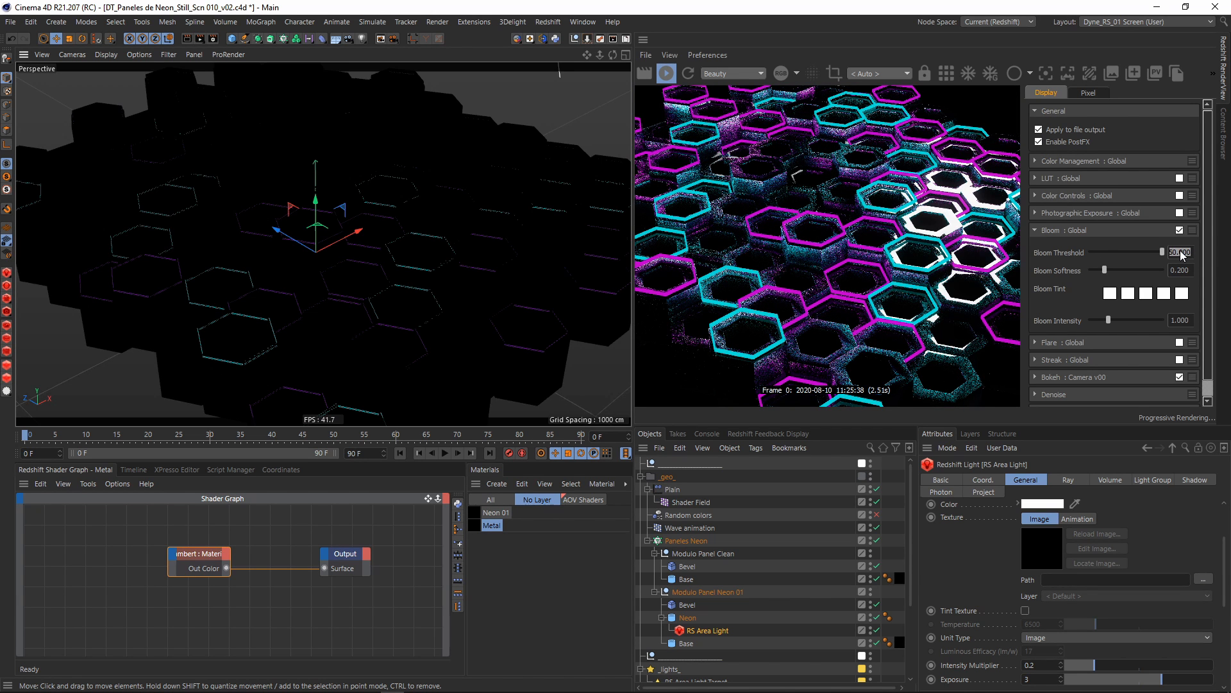
pyautogui.write('5')
pyautogui.press('Return')
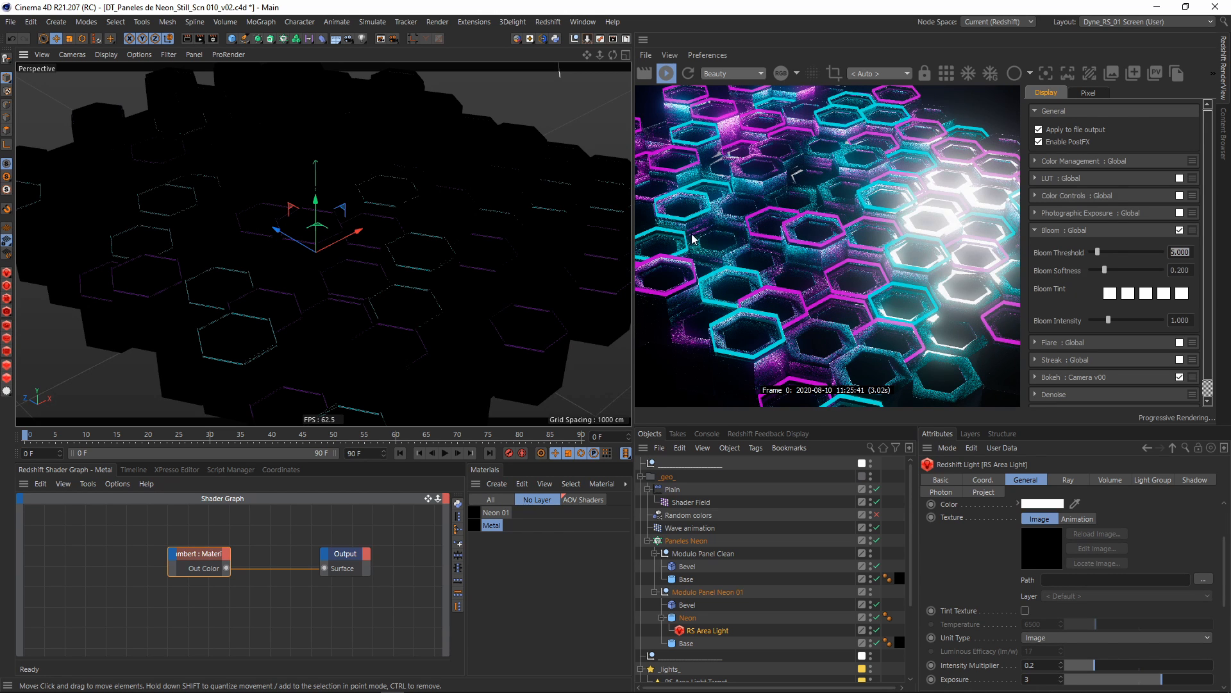
# - Disable the RS Area Light in the _lights_ group so it no longer lights the panels
pyautogui.scroll(-3, 806, 533)
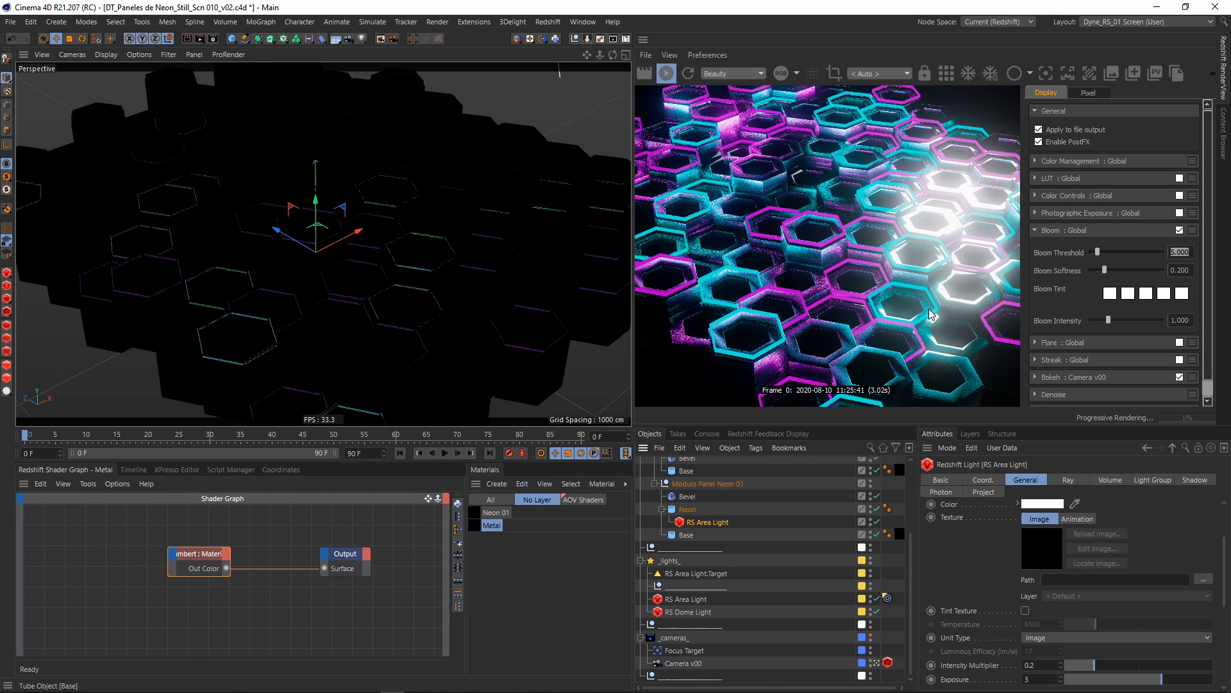
pyautogui.click(875, 598)
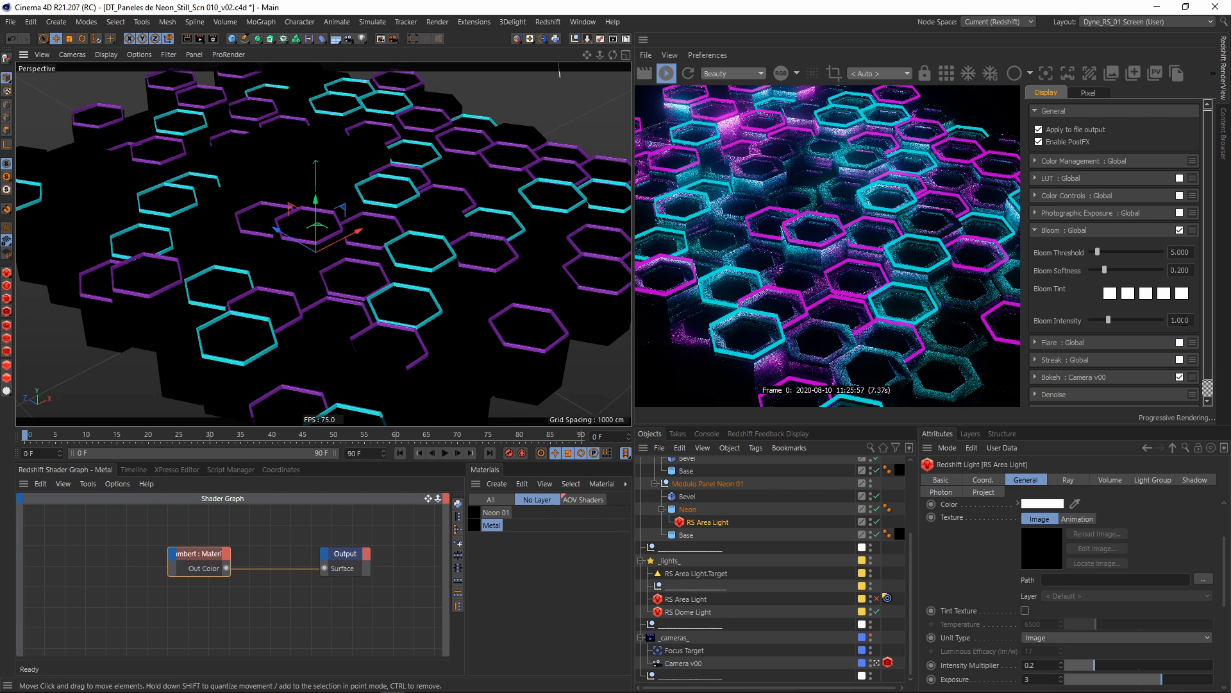
# - Set the Bloom intensity to 0.75 and the Bloom threshold to 2.5
pyautogui.write('0.5')
pyautogui.press('Return')
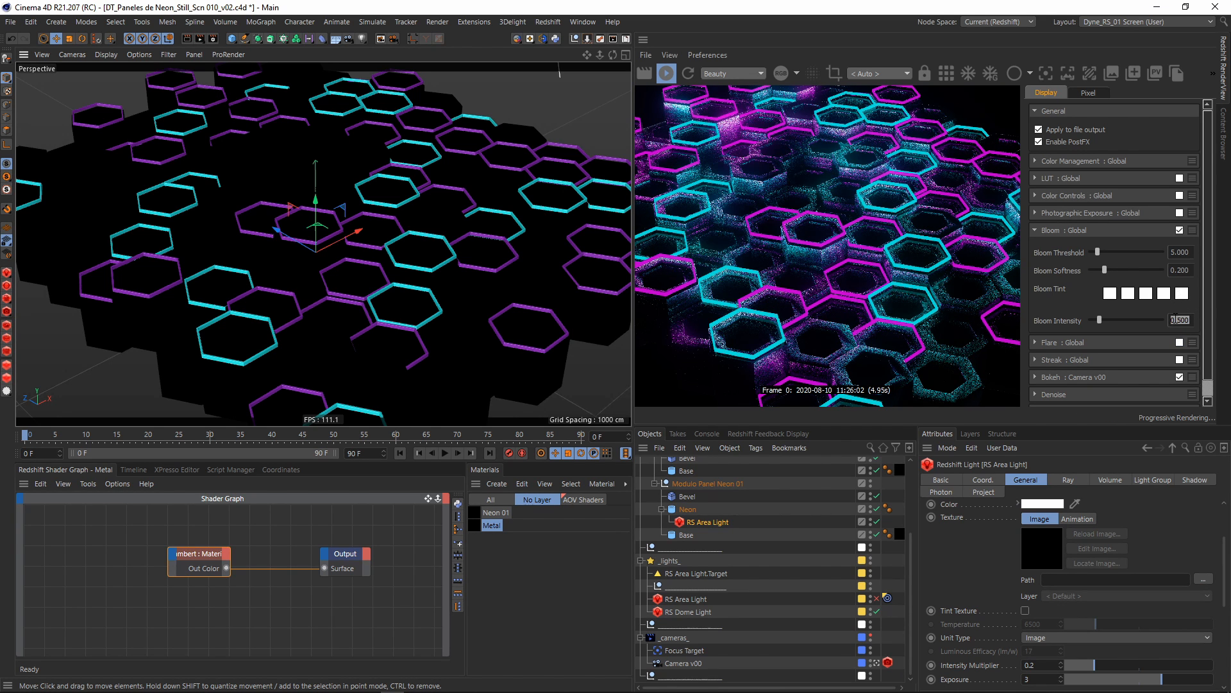
pyautogui.doubleClick(1176, 319)
pyautogui.write('0.75')
pyautogui.press('Return')
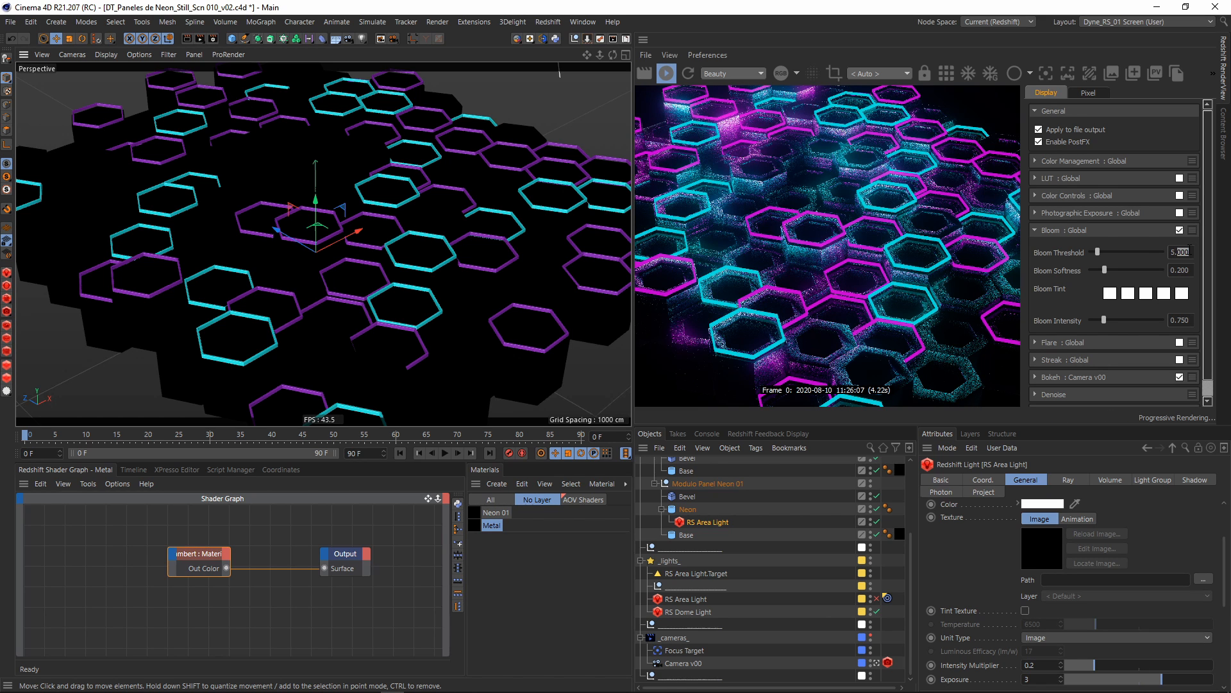
pyautogui.write('2.5')
pyautogui.press('Return')
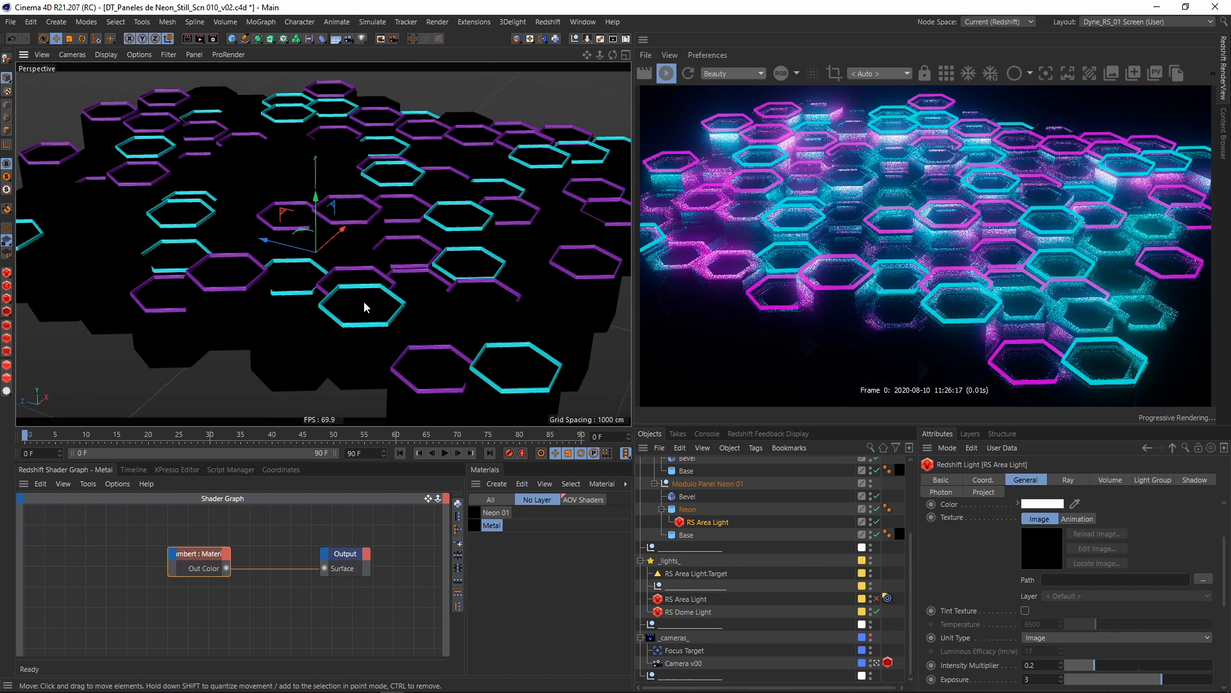
pyautogui.keyDown('alt'); pyautogui.moveTo(436, 263); pyautogui.dragTo(432, 218); pyautogui.keyUp('alt')
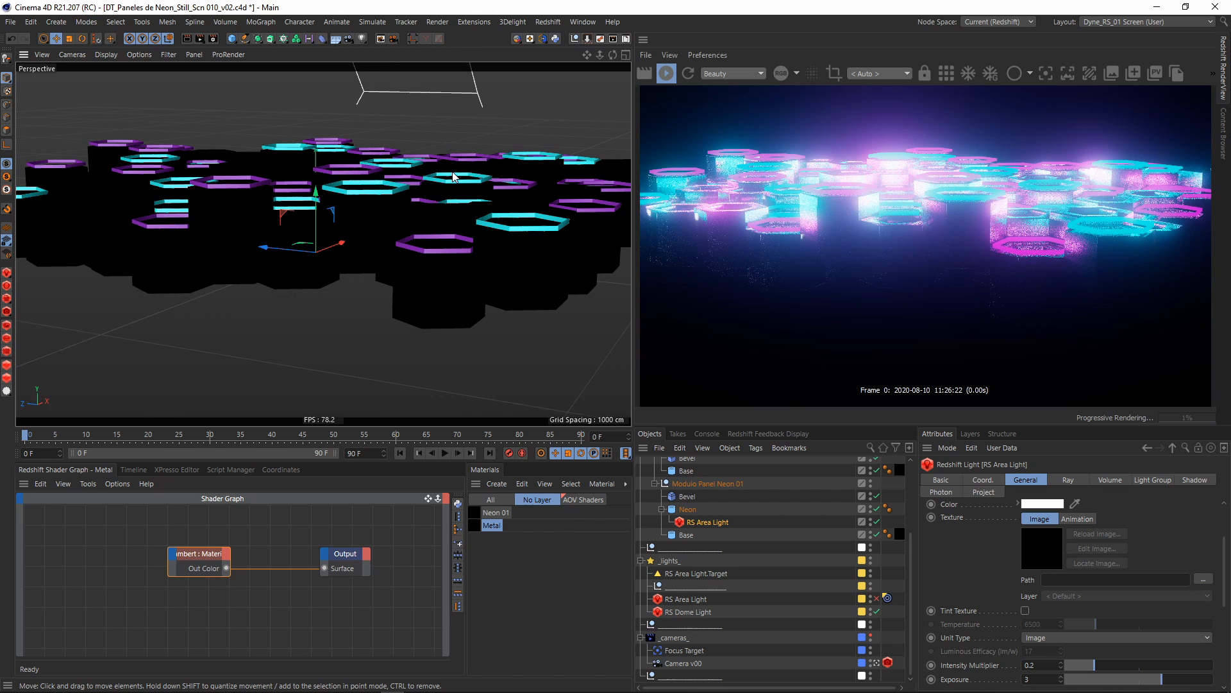
# - Examine the bloom on the neon panels in the live render from above and from lower angles
pyautogui.keyDown('alt'); pyautogui.moveTo(451, 171); pyautogui.dragTo(429, 269); pyautogui.keyUp('alt')
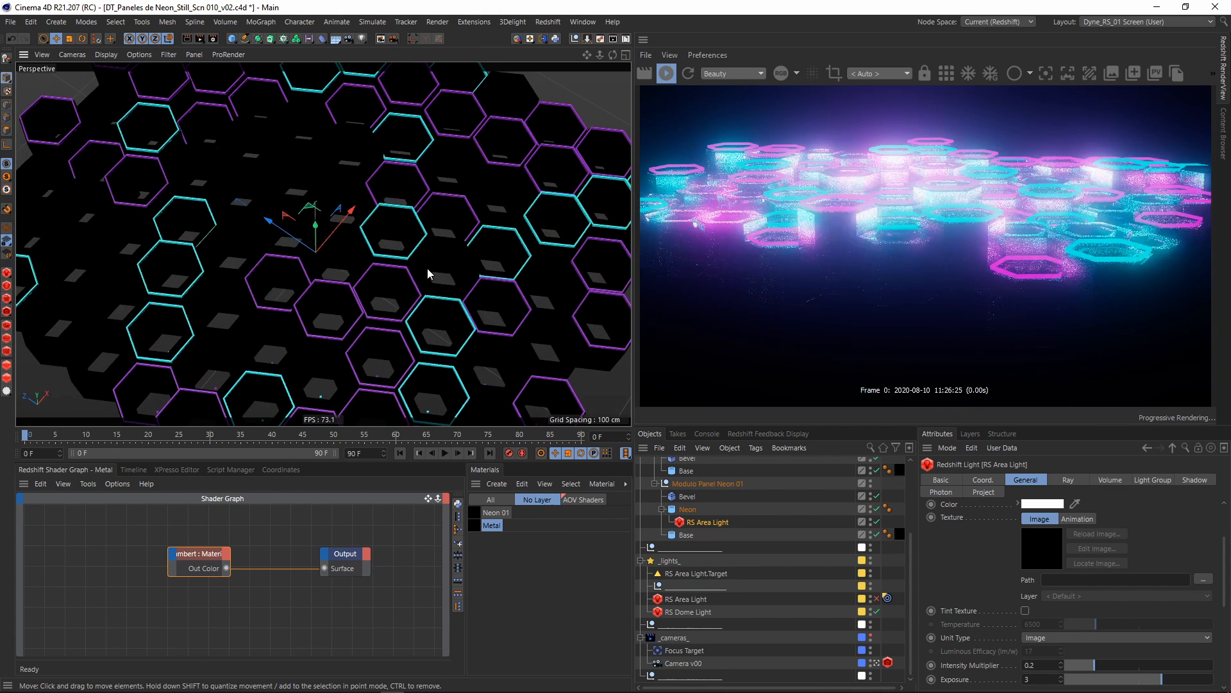
pyautogui.click(814, 213)
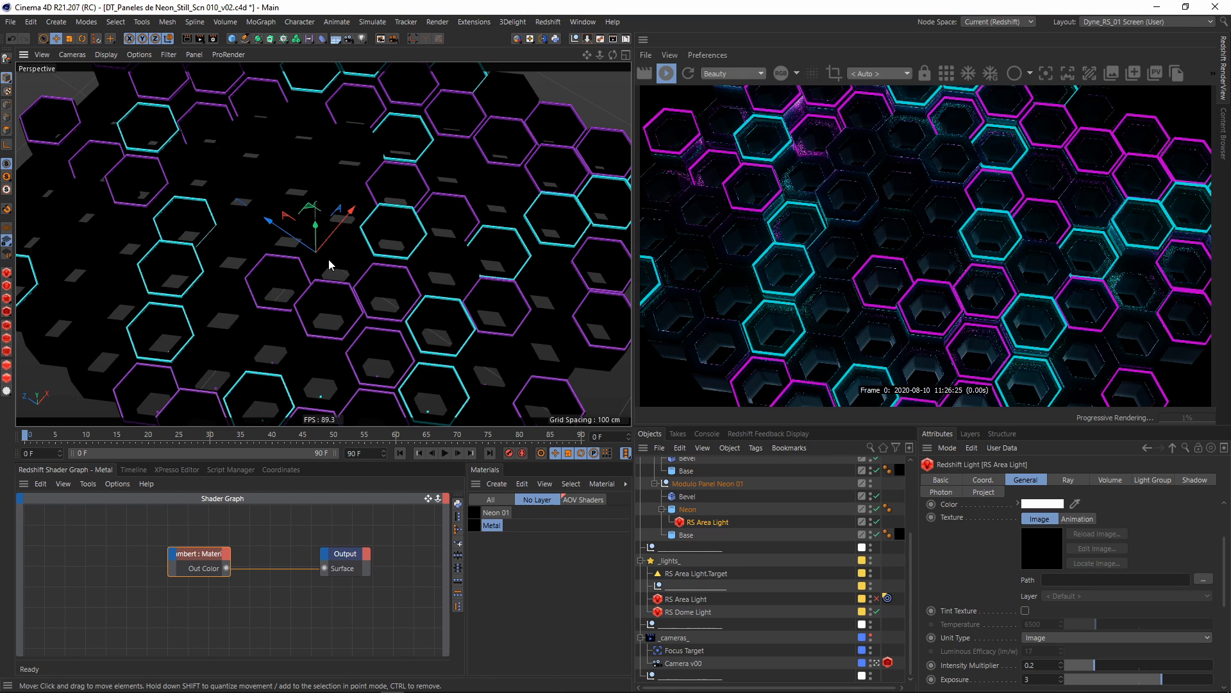
pyautogui.keyDown('alt'); pyautogui.moveTo(329, 263); pyautogui.dragTo(334, 163); pyautogui.keyUp('alt')
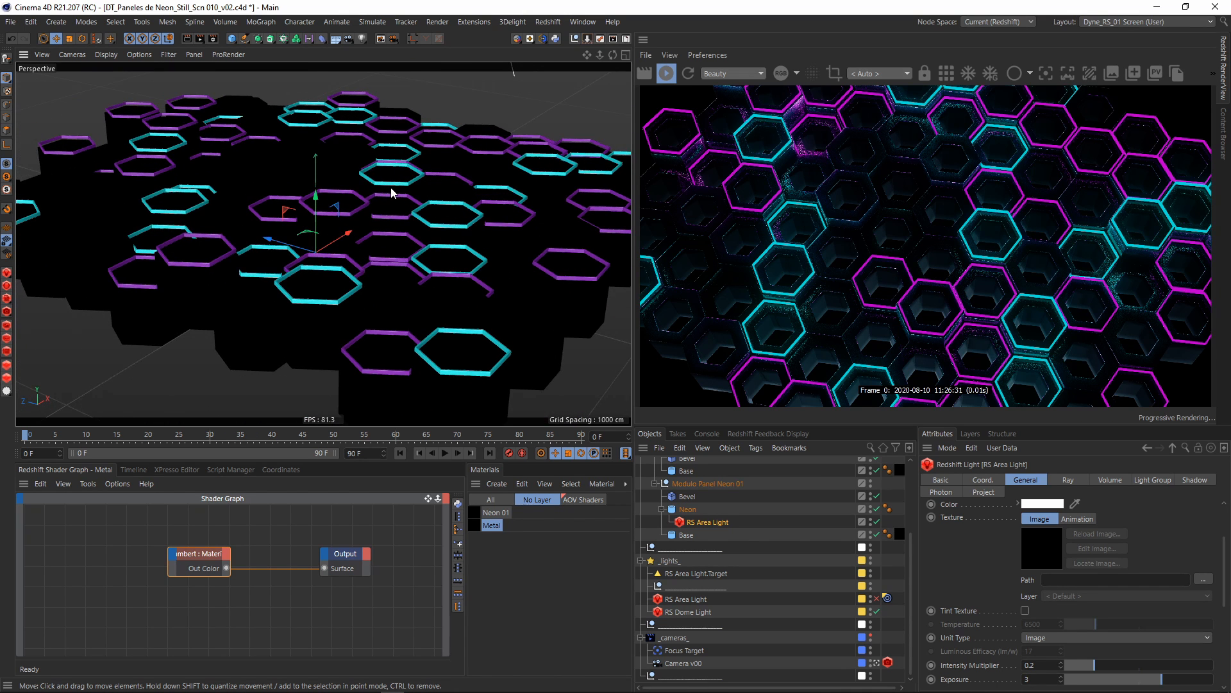
pyautogui.keyDown('alt'); pyautogui.moveTo(392, 192); pyautogui.dragTo(403, 214); pyautogui.keyUp('alt')
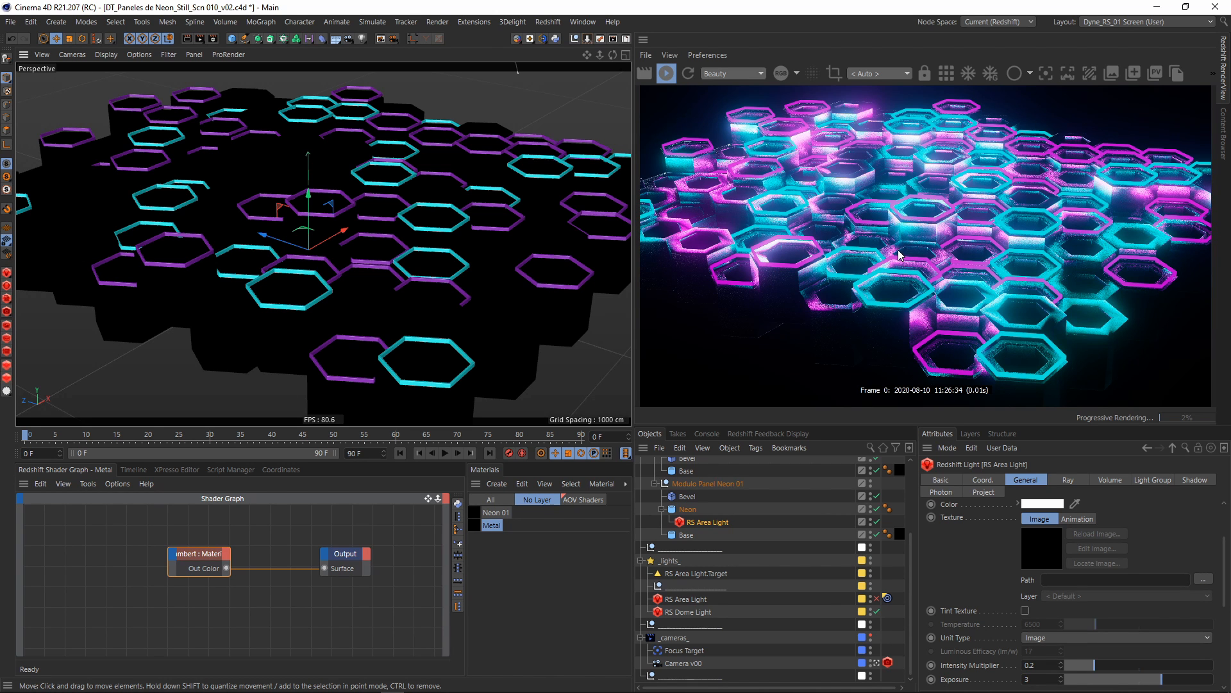
pyautogui.keyDown('alt'); pyautogui.moveTo(331, 218); pyautogui.dragTo(410, 161); pyautogui.keyUp('alt')
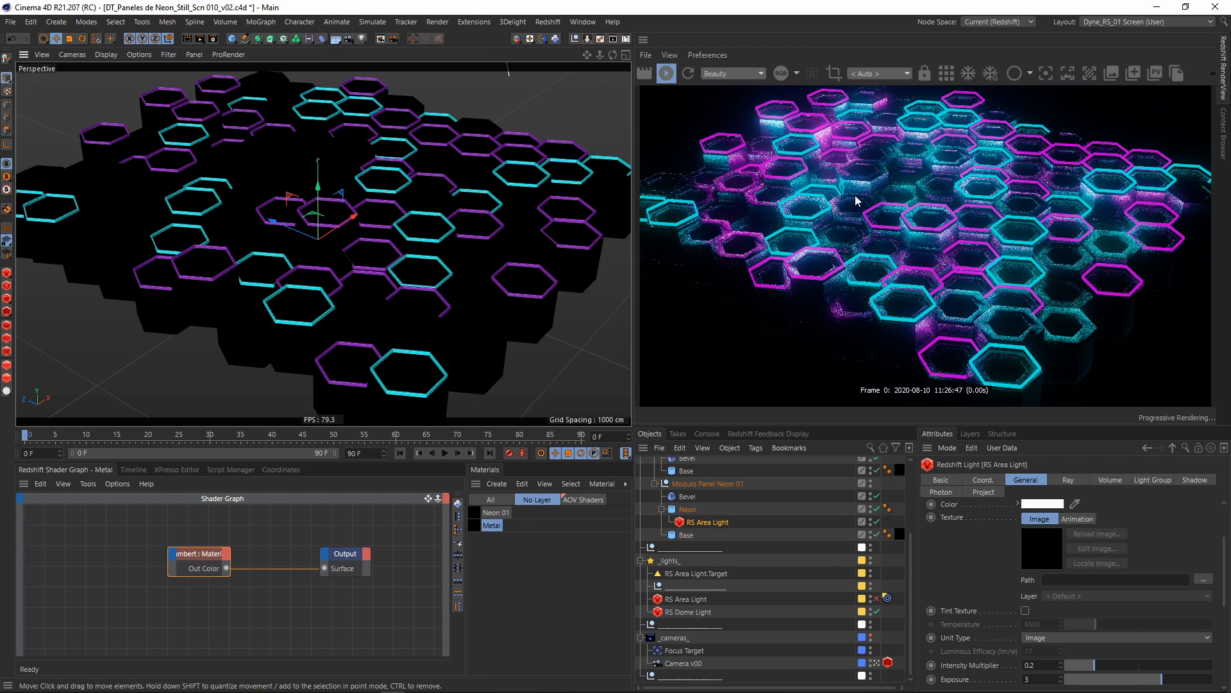
pyautogui.keyDown('alt'); pyautogui.moveTo(338, 242); pyautogui.dragTo(350, 192); pyautogui.keyUp('alt')
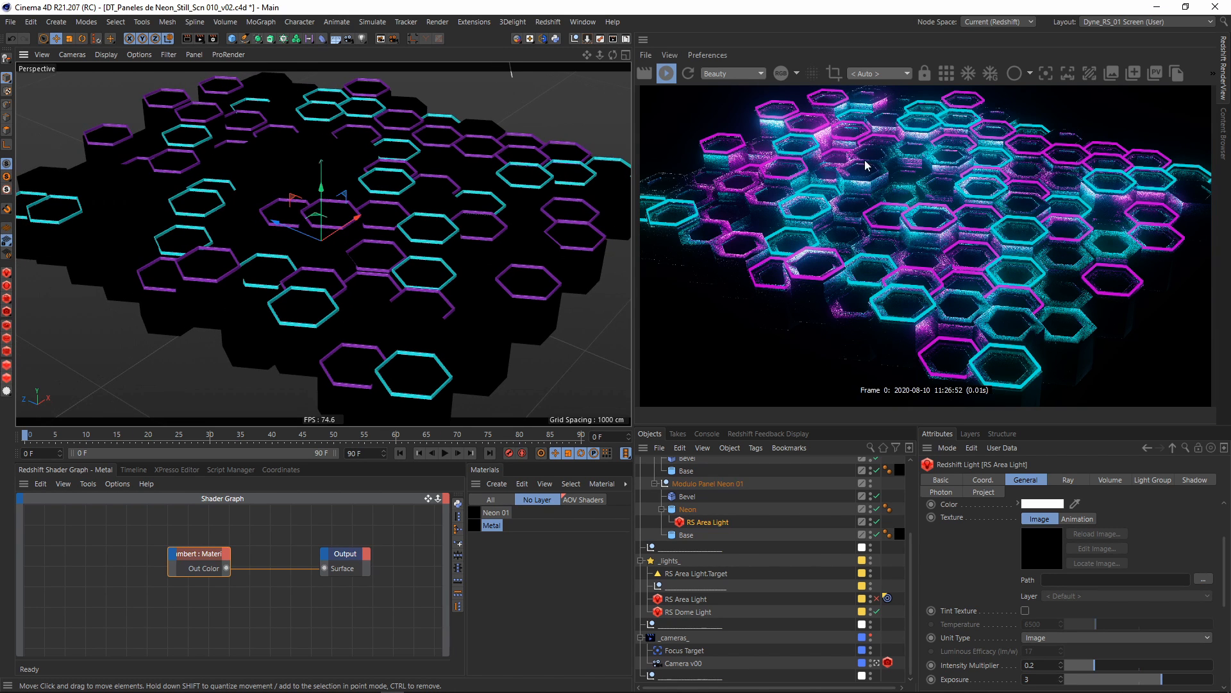
# - Check the render view's global Color Management settings and turn off the global Bloom effect
pyautogui.doubleClick(879, 162)
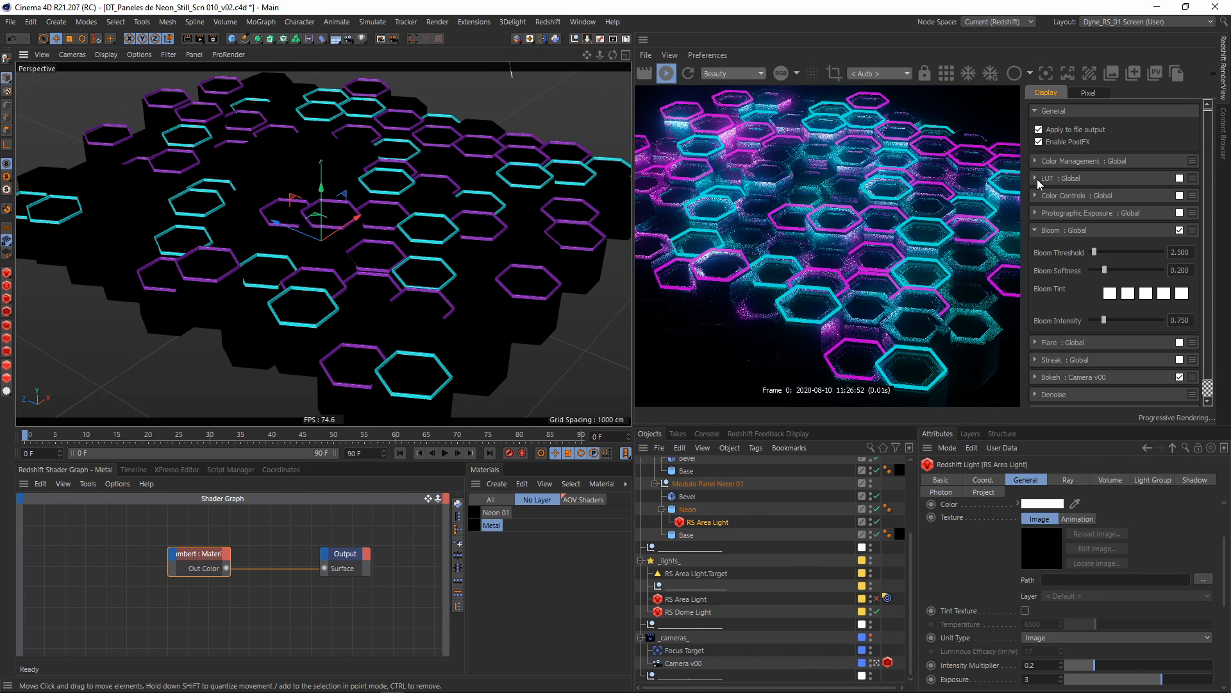
pyautogui.click(1035, 162)
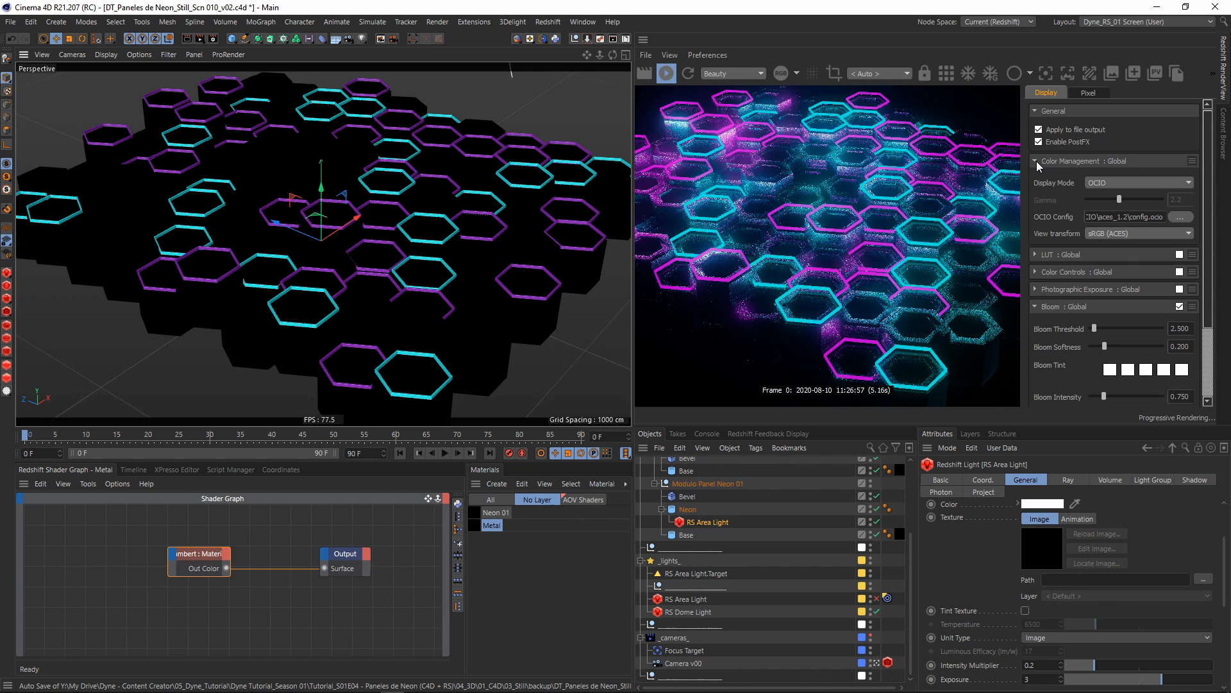
pyautogui.click(1037, 161)
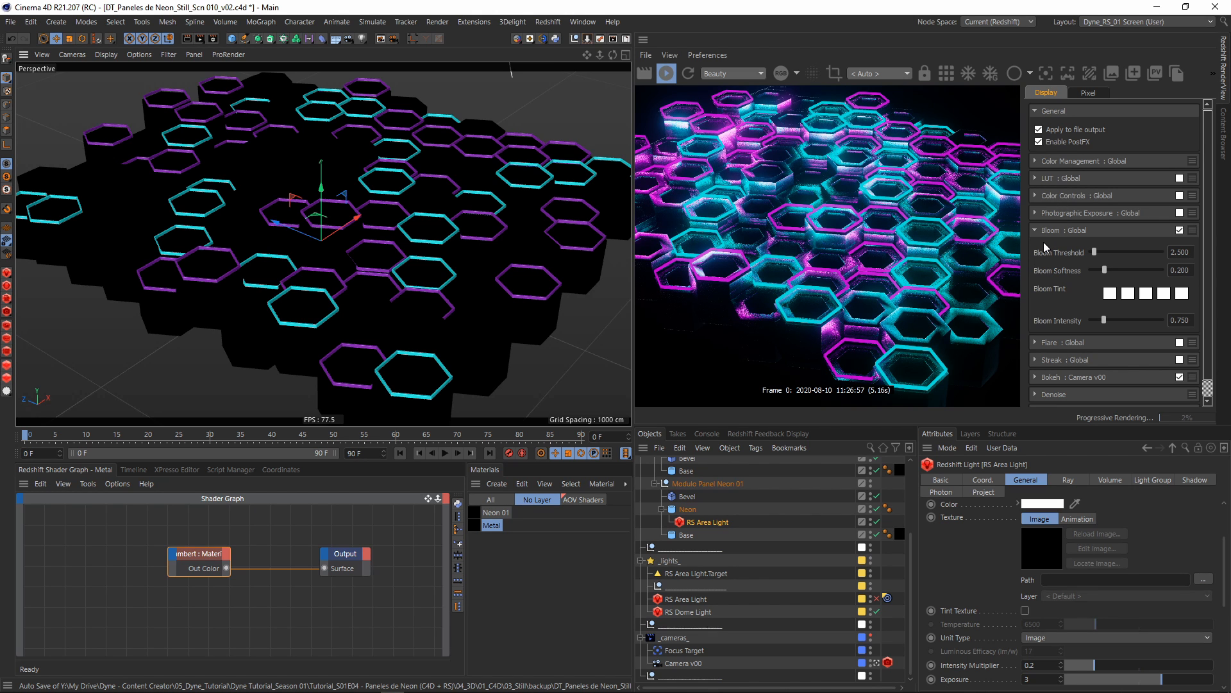
pyautogui.click(1180, 230)
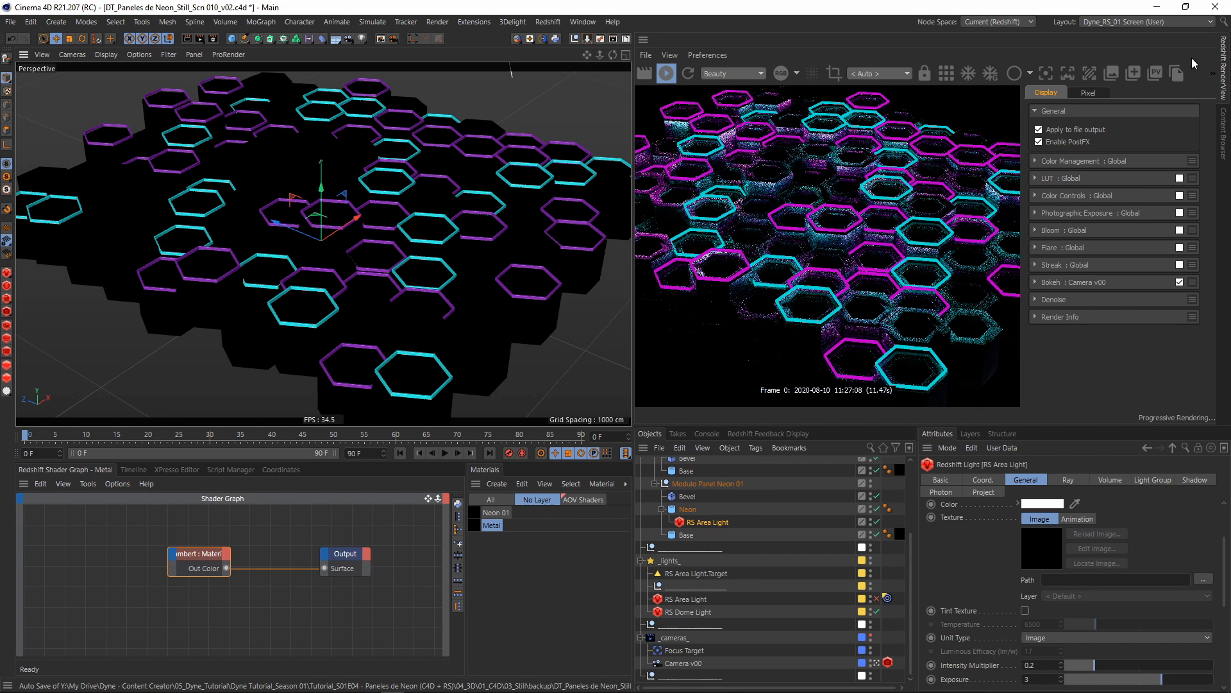
pyautogui.doubleClick(933, 186)
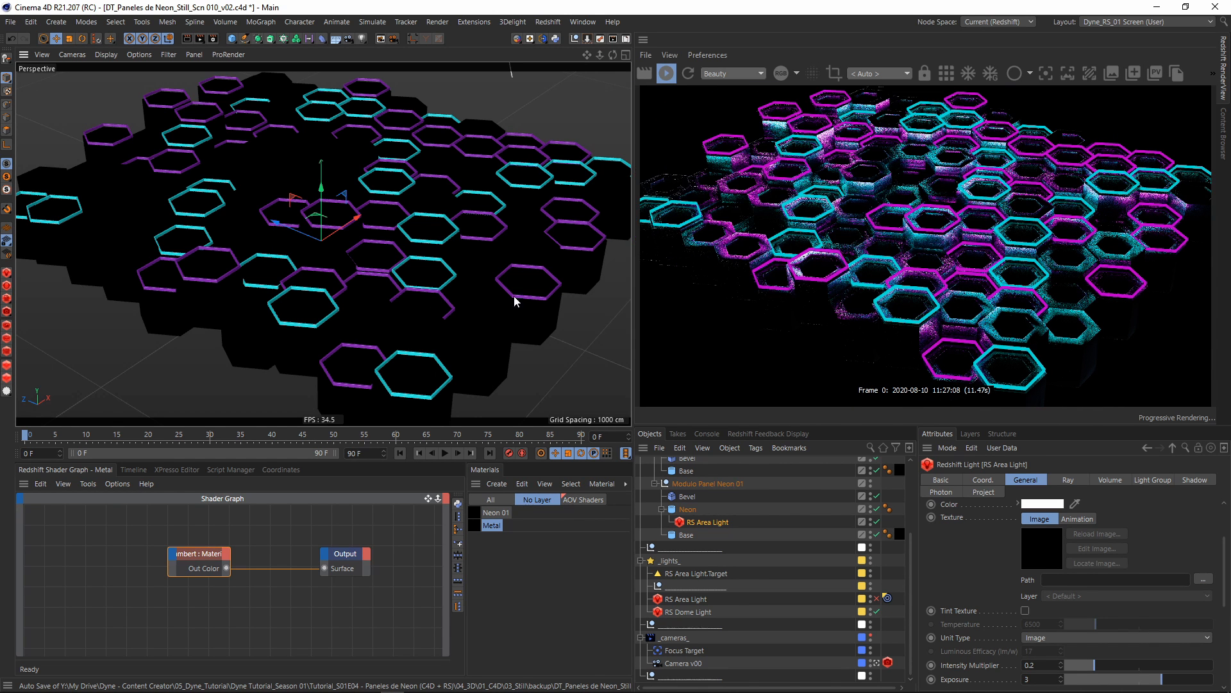
# - Add a Linear Field to the falloff of the Plain effector in the _geo_ group
pyautogui.keyDown('alt'); pyautogui.moveTo(347, 149); pyautogui.dragTo(372, 221); pyautogui.keyUp('alt')
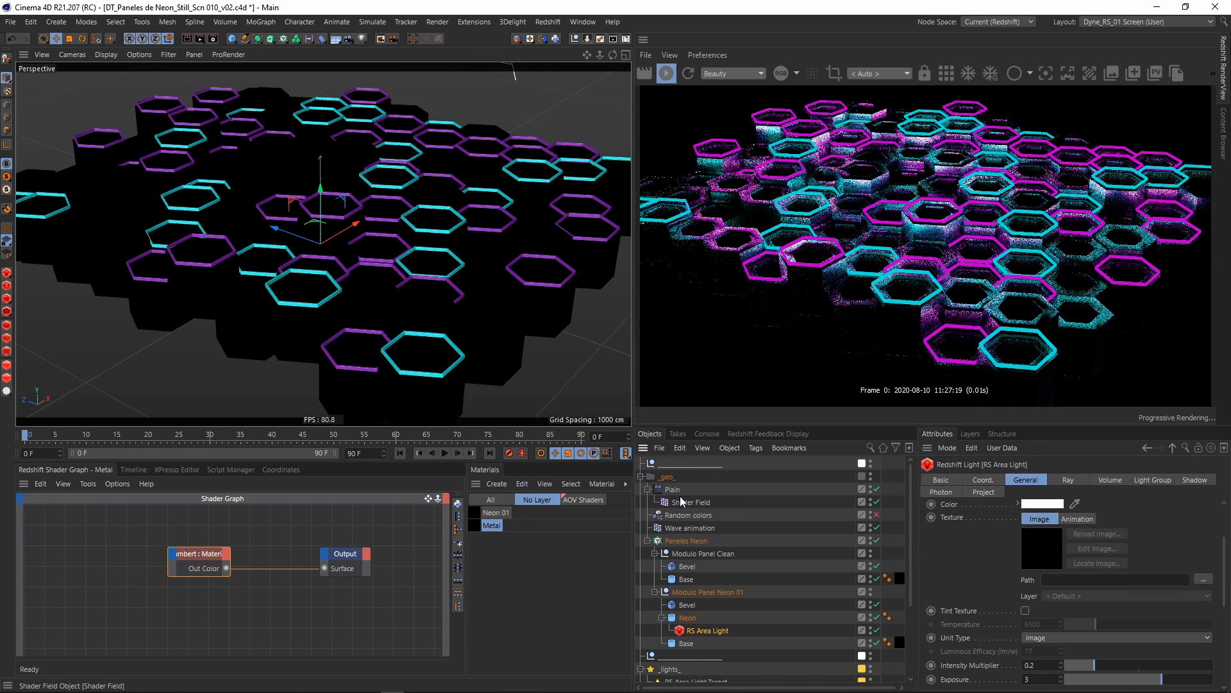
pyautogui.click(683, 487)
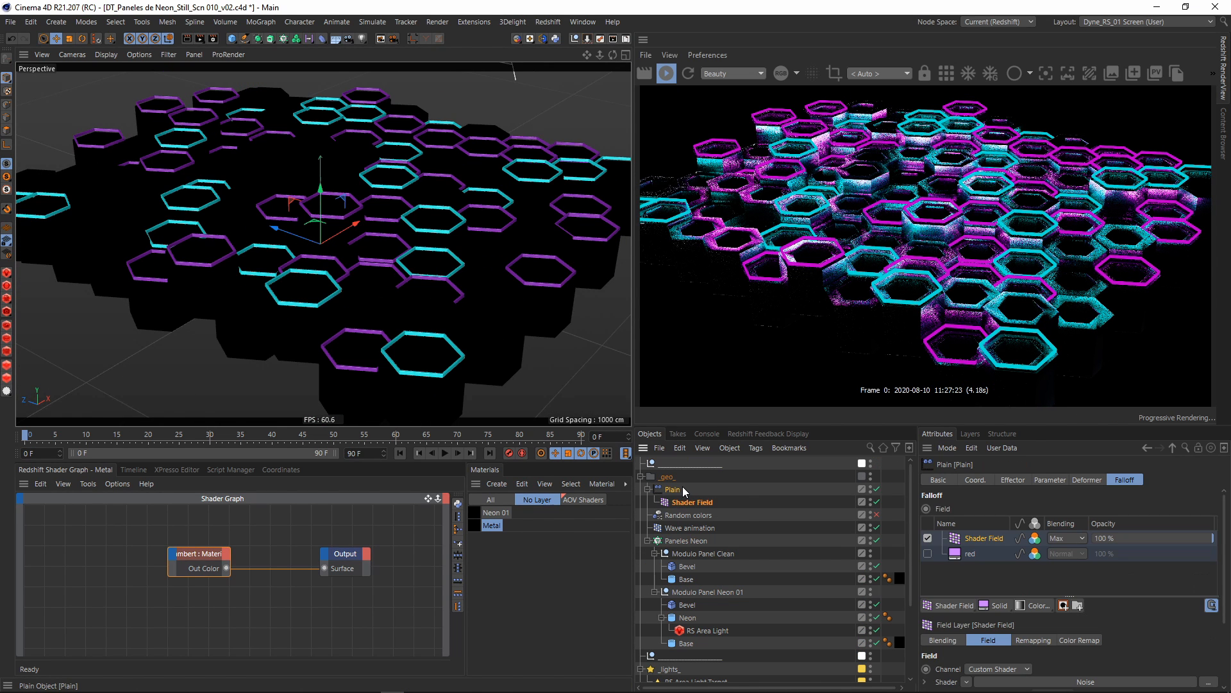
pyautogui.click(968, 607)
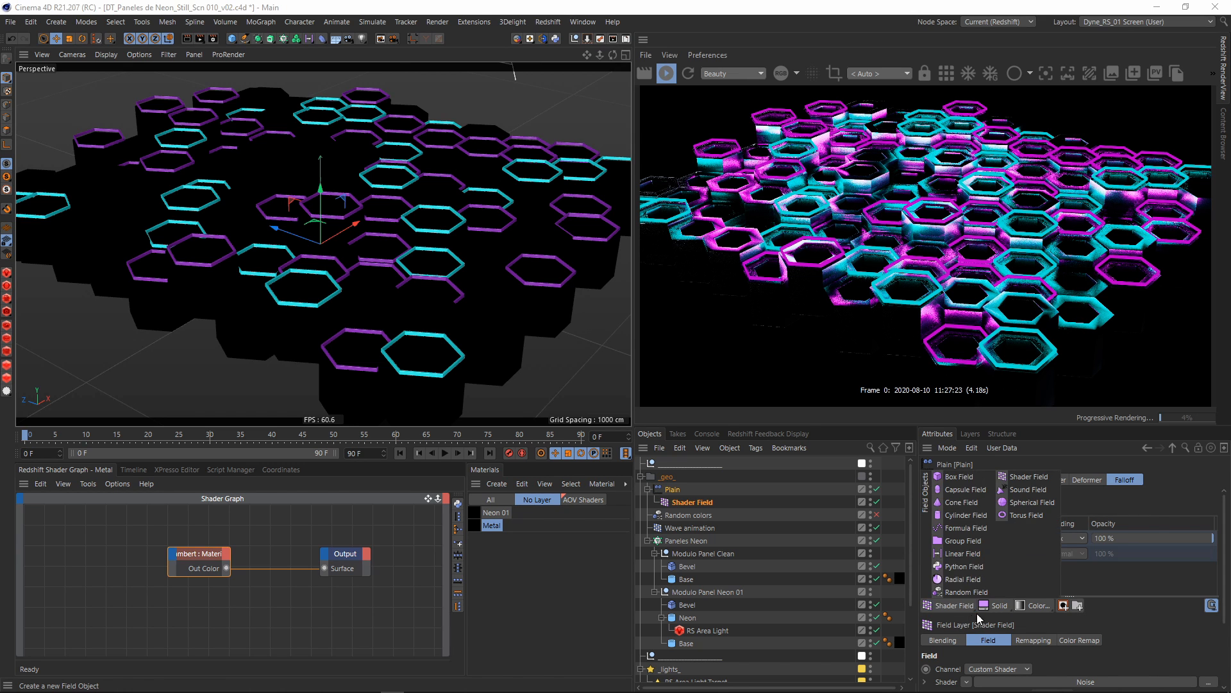
pyautogui.click(962, 553)
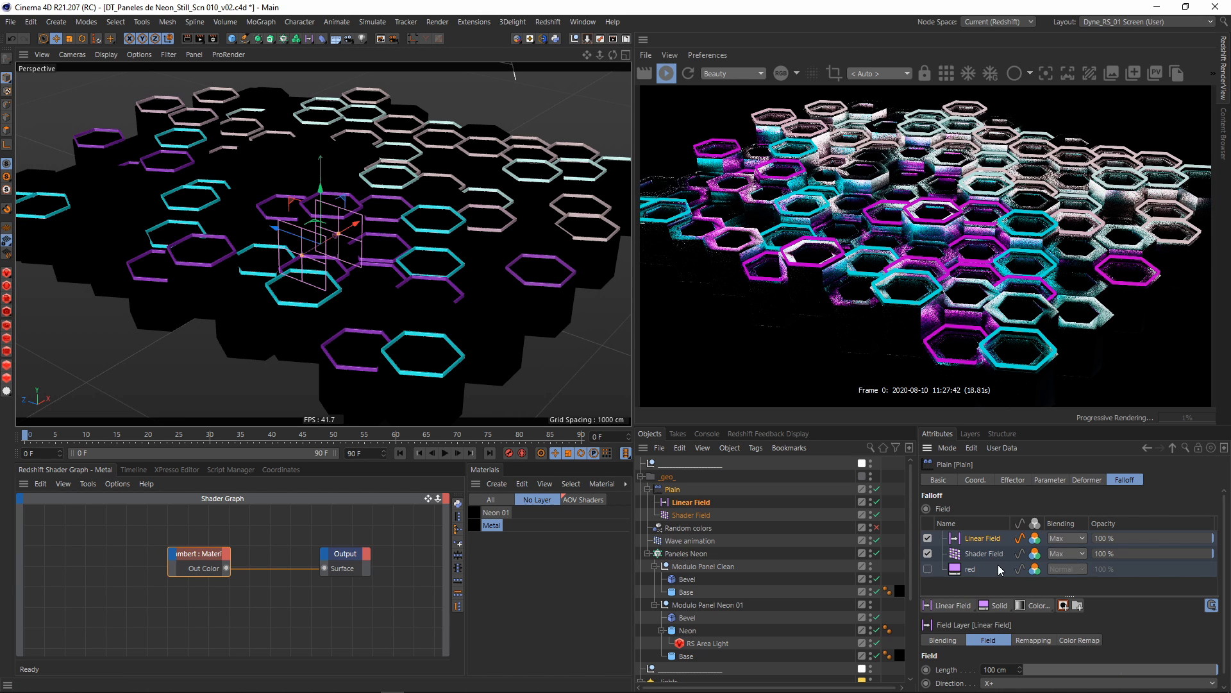
# - Set the Linear Field's remap color to black and its blending mode to Multiply
pyautogui.click(1080, 640)
pyautogui.scroll(-3, 971, 638)
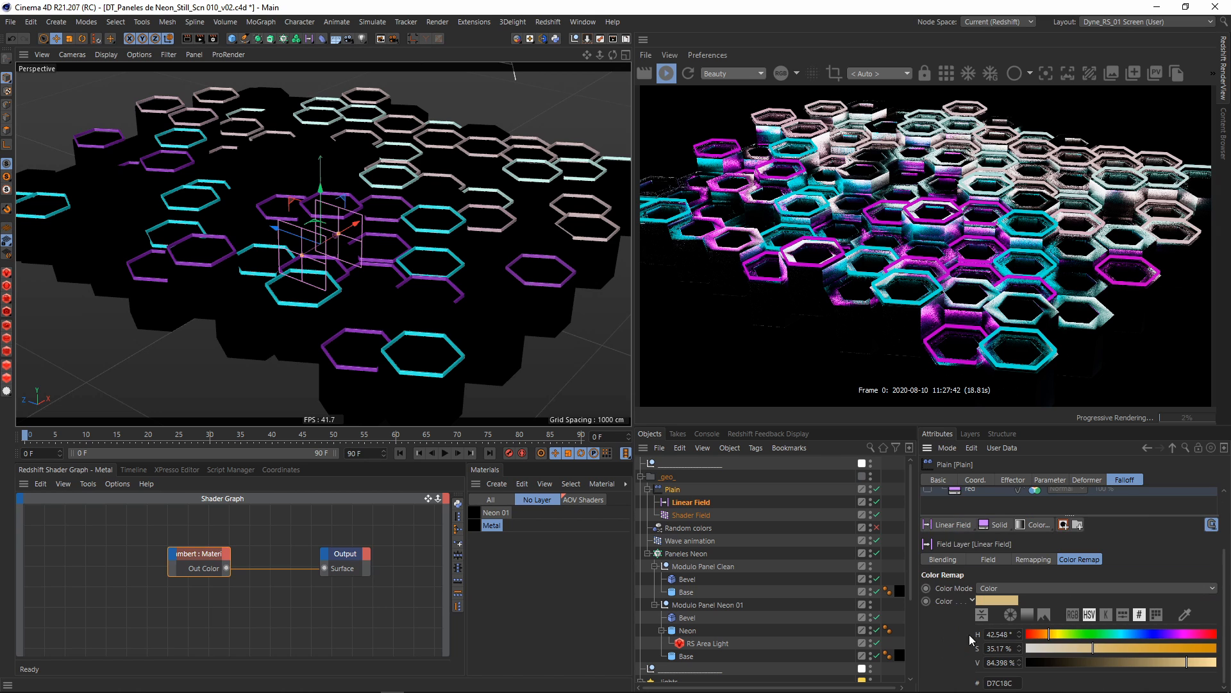
pyautogui.moveTo(1051, 649); pyautogui.dragTo(1006, 664)
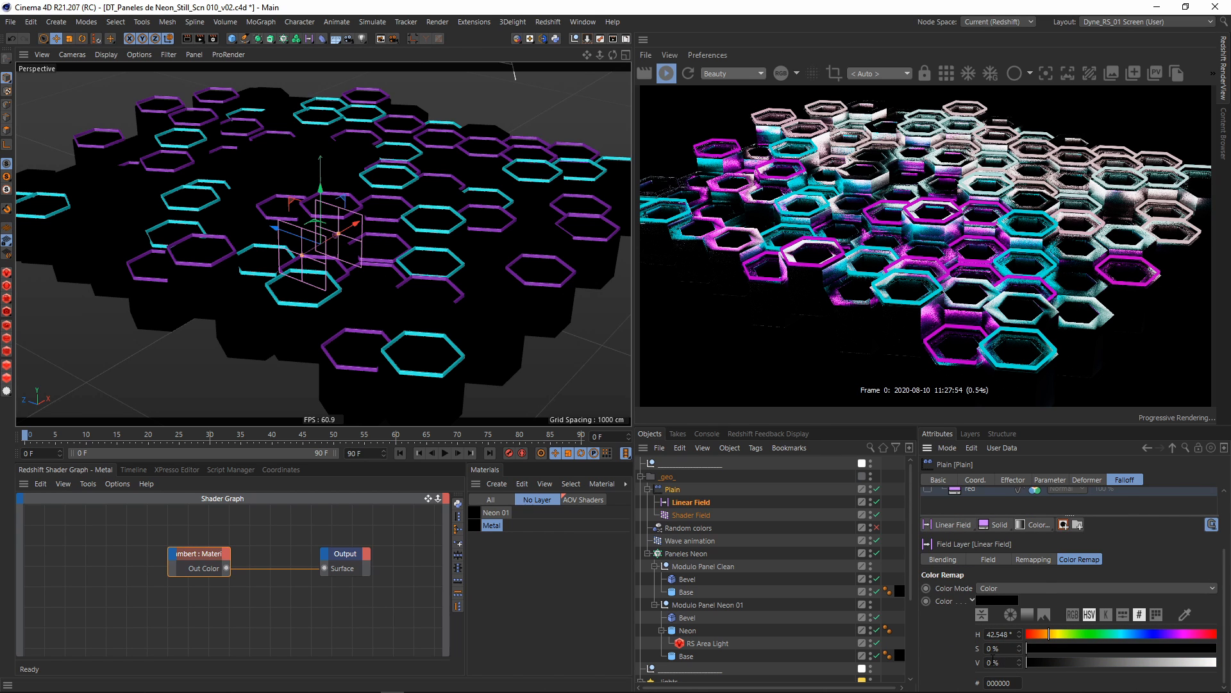
pyautogui.scroll(3, 983, 635)
pyautogui.click(1060, 537)
pyautogui.click(1065, 599)
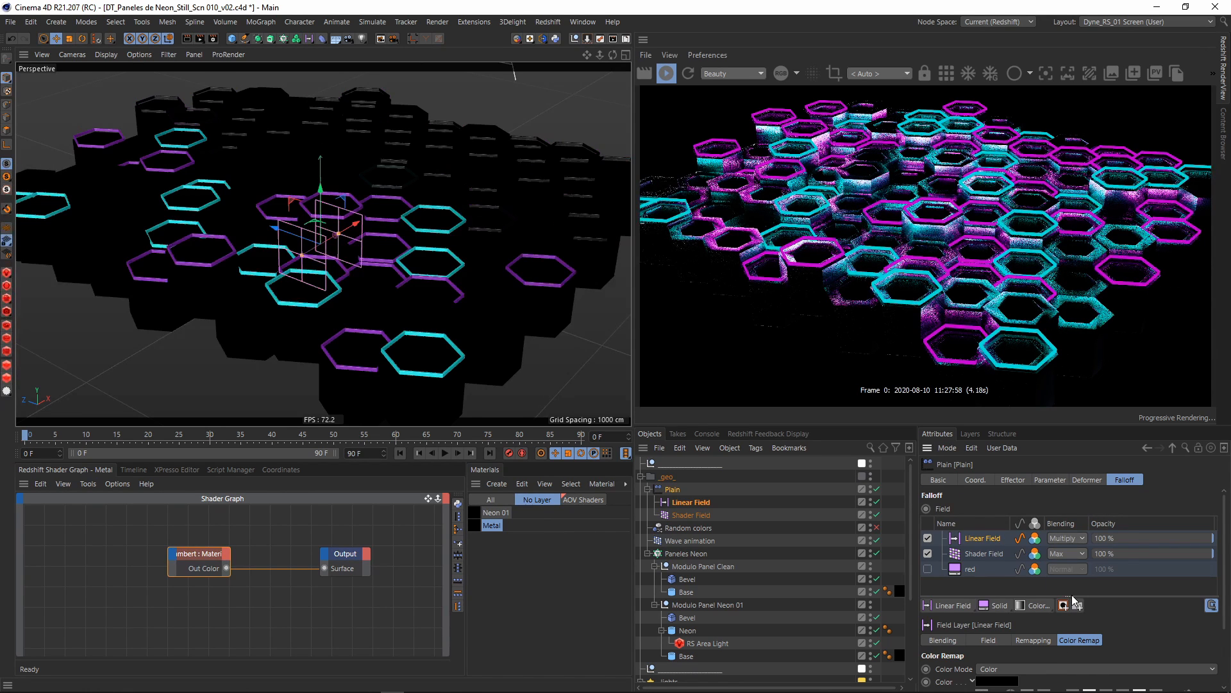
# - Try sliding the Linear Field along its X axis past the front and toward the far side of the panel grid
pyautogui.scroll(-4, 338, 243)
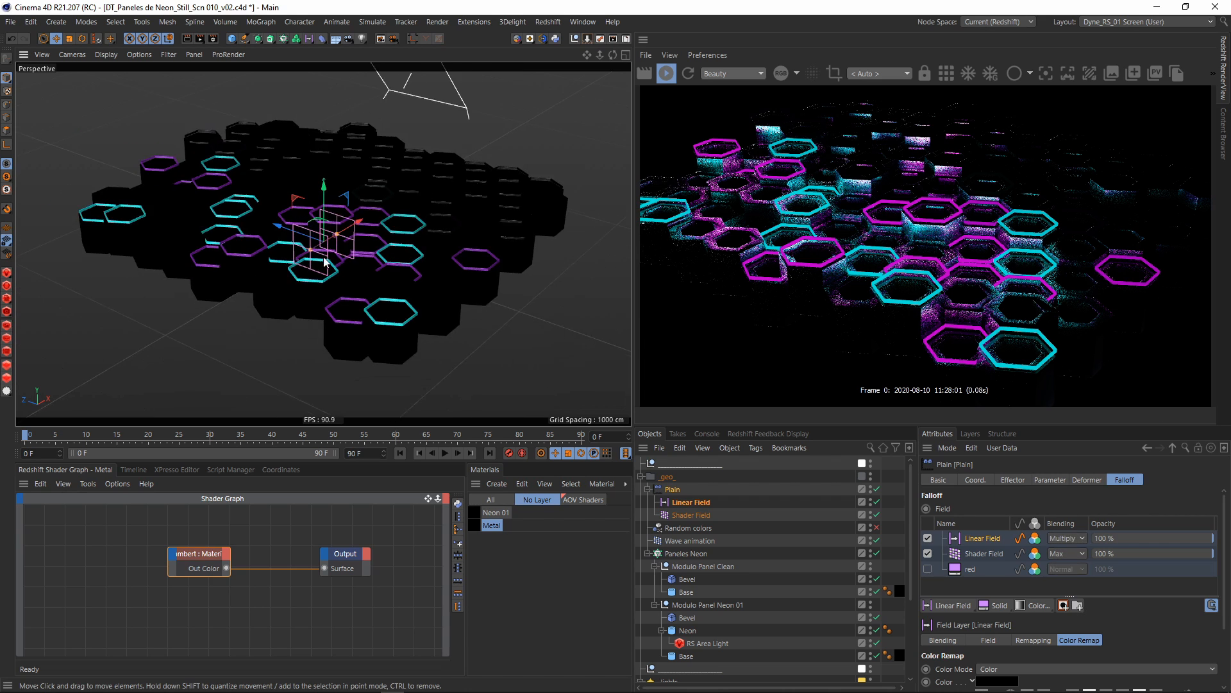
pyautogui.keyDown('alt'); pyautogui.moveTo(507, 222); pyautogui.dragTo(510, 255); pyautogui.keyUp('alt')
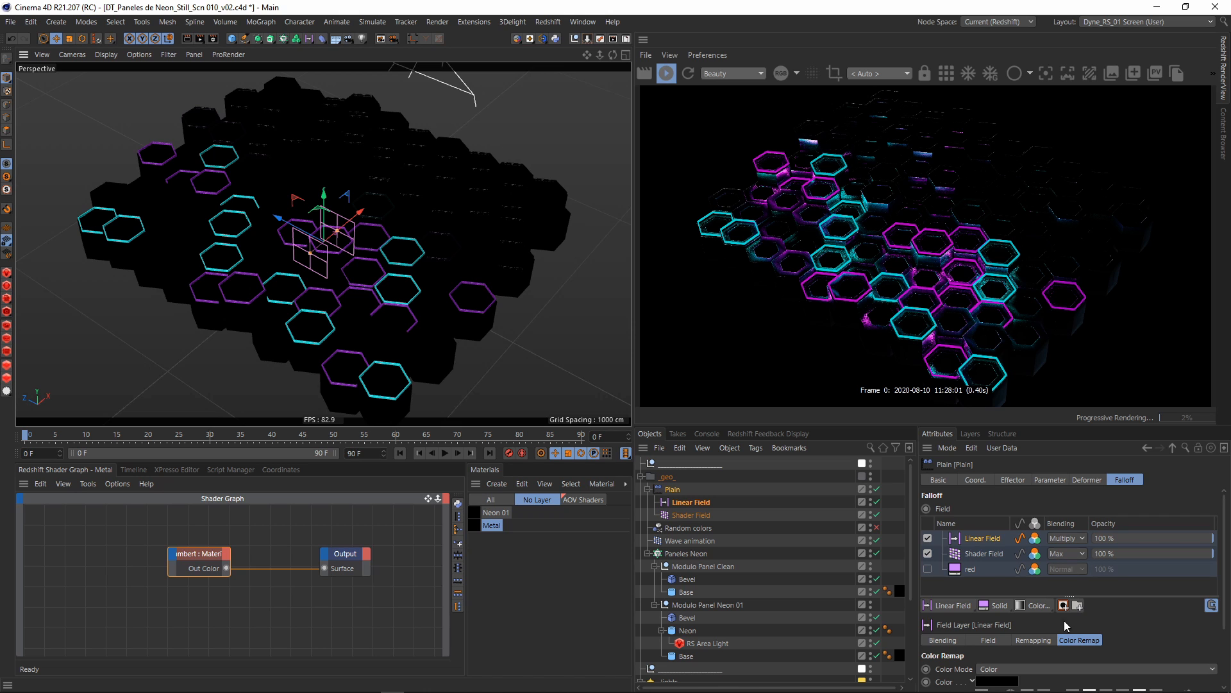
pyautogui.moveTo(362, 215); pyautogui.dragTo(214, 345)
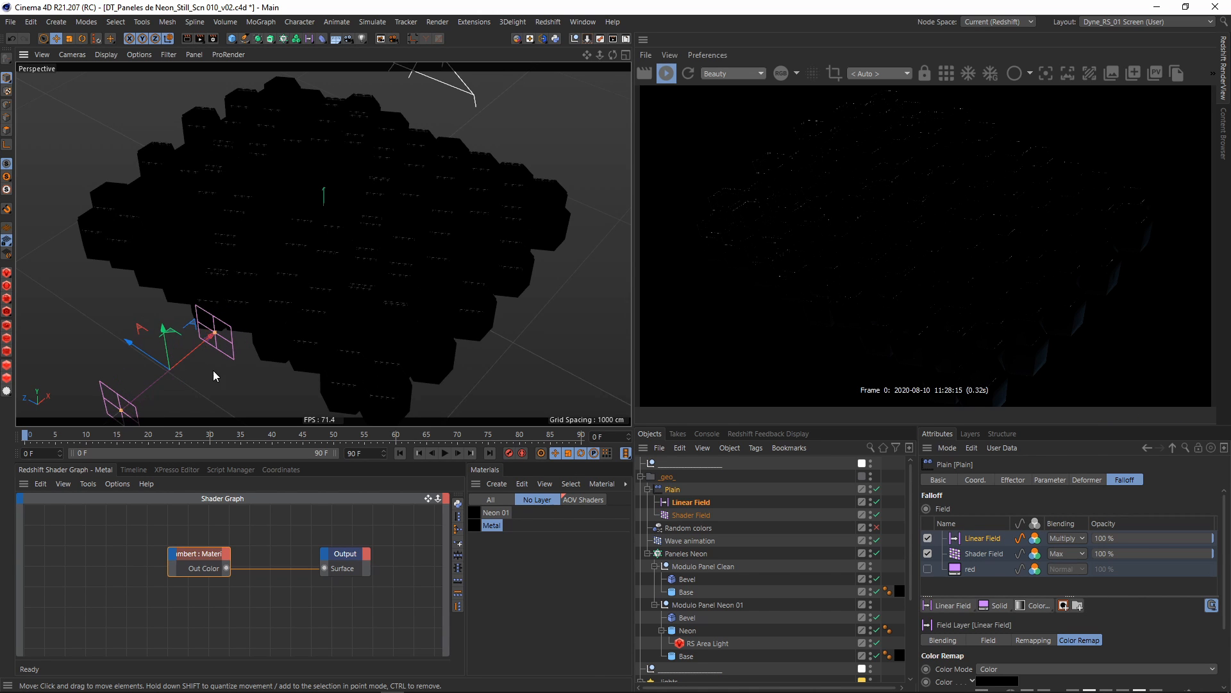
pyautogui.scroll(3, 214, 343)
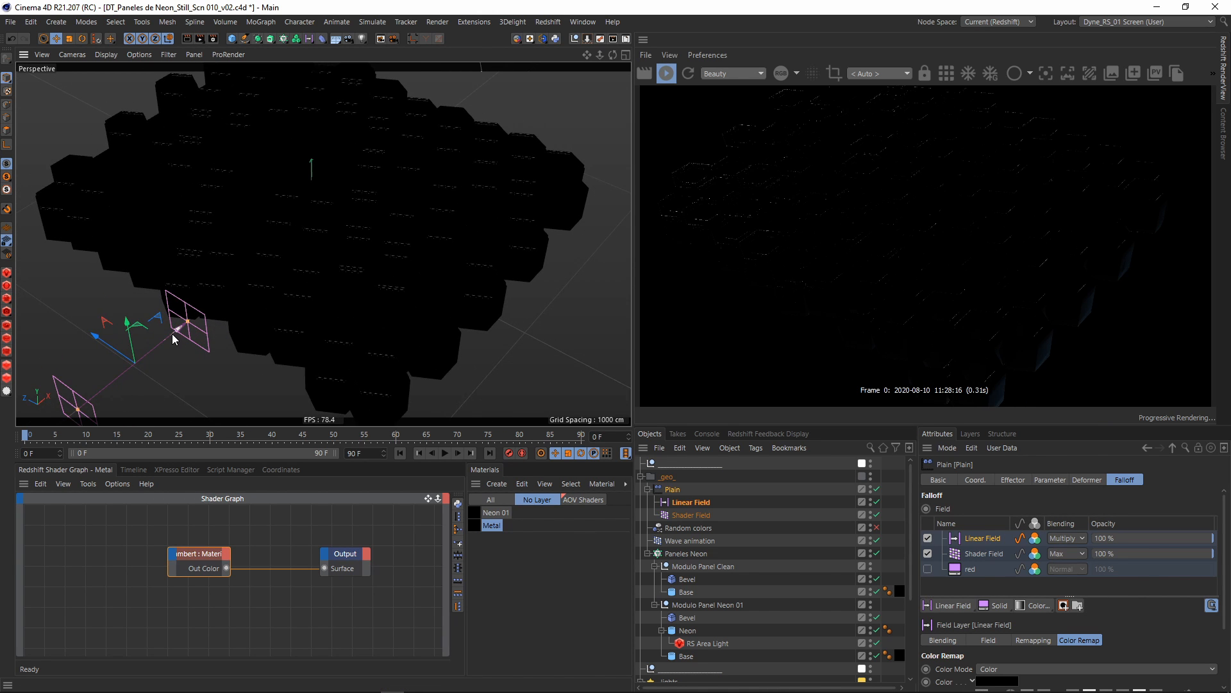
pyautogui.moveTo(172, 334); pyautogui.dragTo(559, 183)
# - Move the Linear Field along its X axis back to the middle of the hexagonal panel grid
pyautogui.keyDown('alt'); pyautogui.moveTo(416, 204); pyautogui.dragTo(448, 232, button='middle'); pyautogui.keyUp('alt')
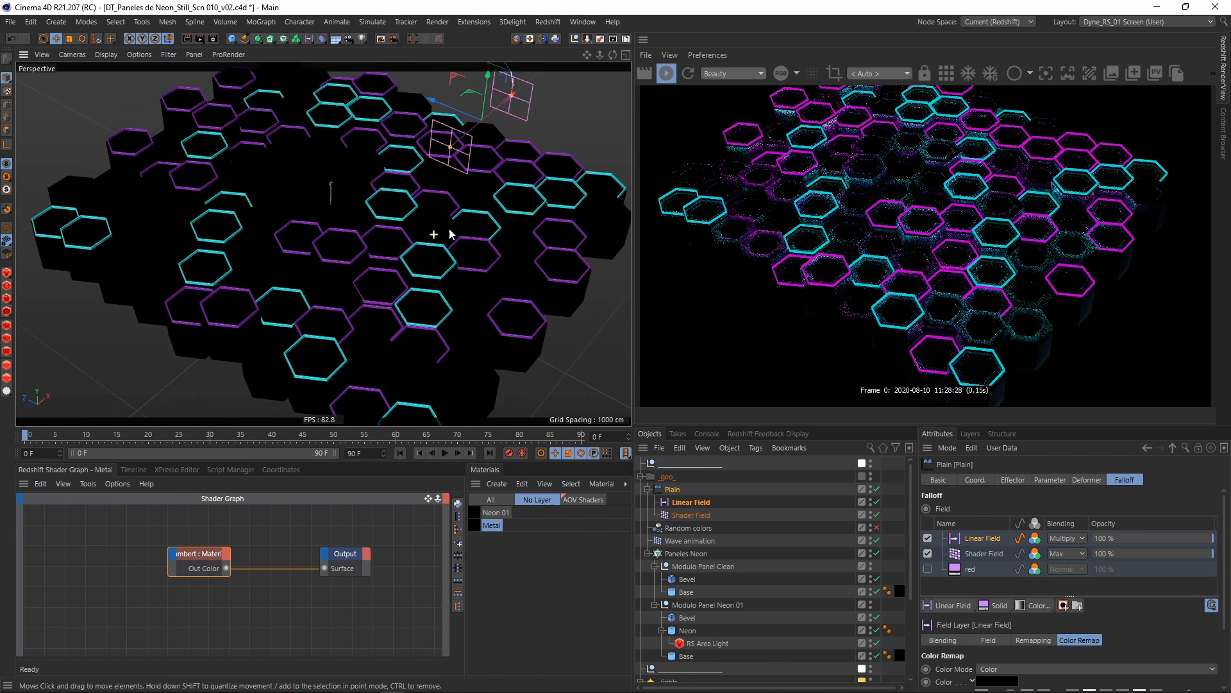
pyautogui.keyDown('alt'); pyautogui.moveTo(448, 232); pyautogui.dragTo(461, 194); pyautogui.keyUp('alt')
pyautogui.keyDown('alt'); pyautogui.moveTo(379, 195); pyautogui.dragTo(376, 226, button='middle'); pyautogui.keyUp('alt')
pyautogui.keyDown('alt'); pyautogui.moveTo(368, 227); pyautogui.dragTo(412, 242, button='right'); pyautogui.keyUp('alt')
pyautogui.keyDown('alt'); pyautogui.moveTo(411, 243); pyautogui.dragTo(405, 212, button='middle'); pyautogui.keyUp('alt')
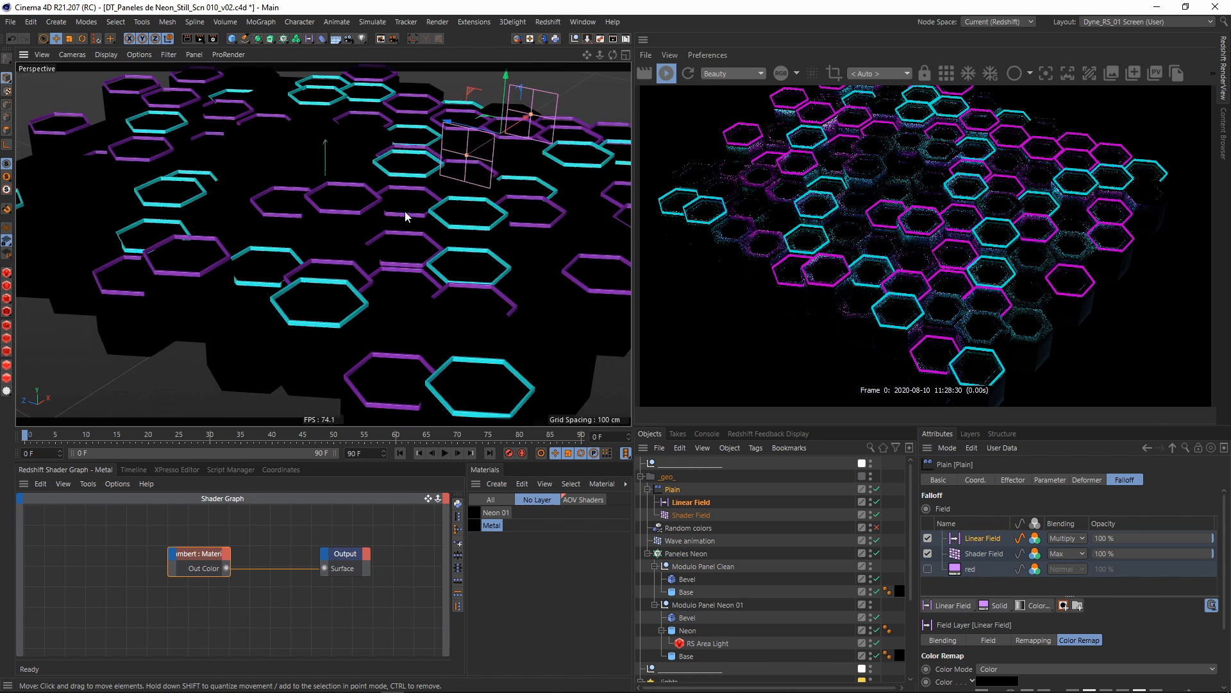
pyautogui.keyDown('alt'); pyautogui.moveTo(405, 212); pyautogui.dragTo(399, 250); pyautogui.keyUp('alt')
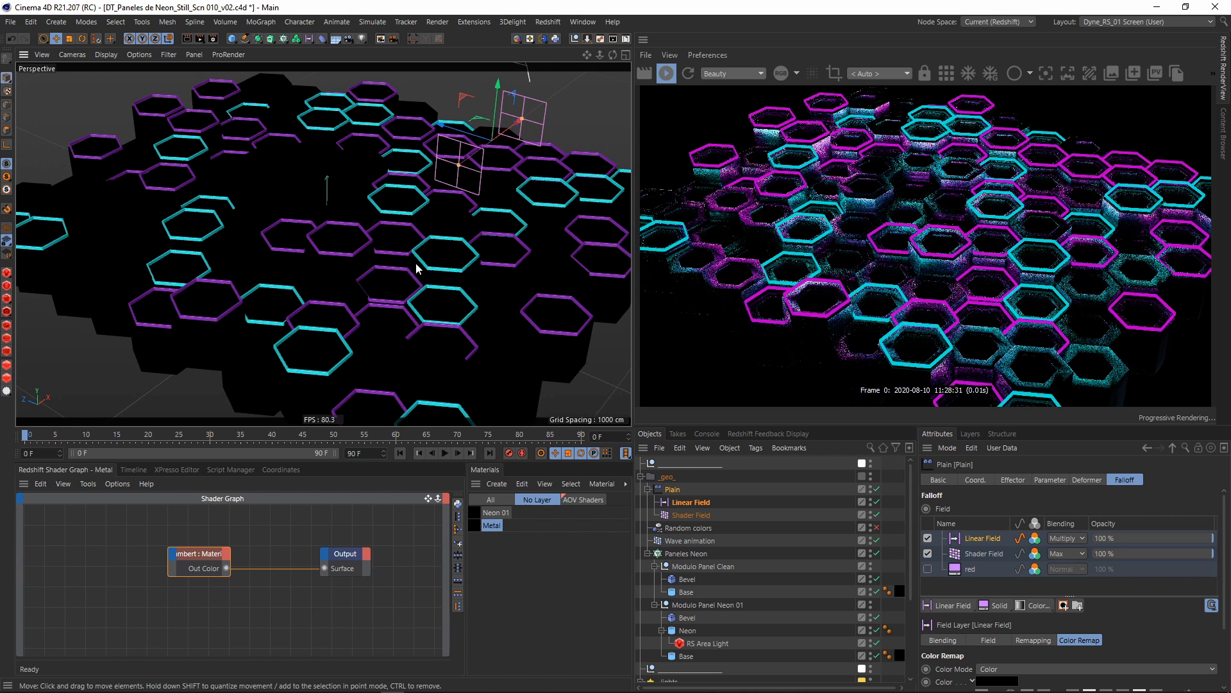
pyautogui.moveTo(506, 138); pyautogui.dragTo(348, 226)
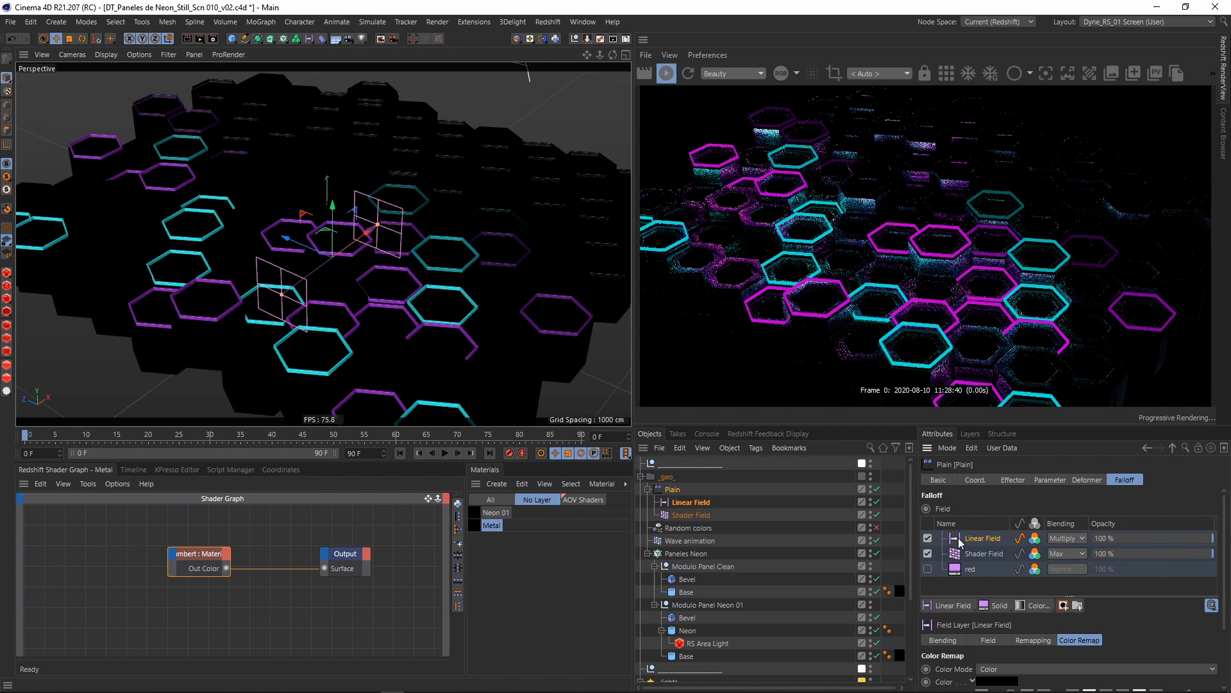
# - Set the contour mode in the Linear Field's remapping settings to Curve
pyautogui.click(972, 667)
pyautogui.scroll(-2, 952, 632)
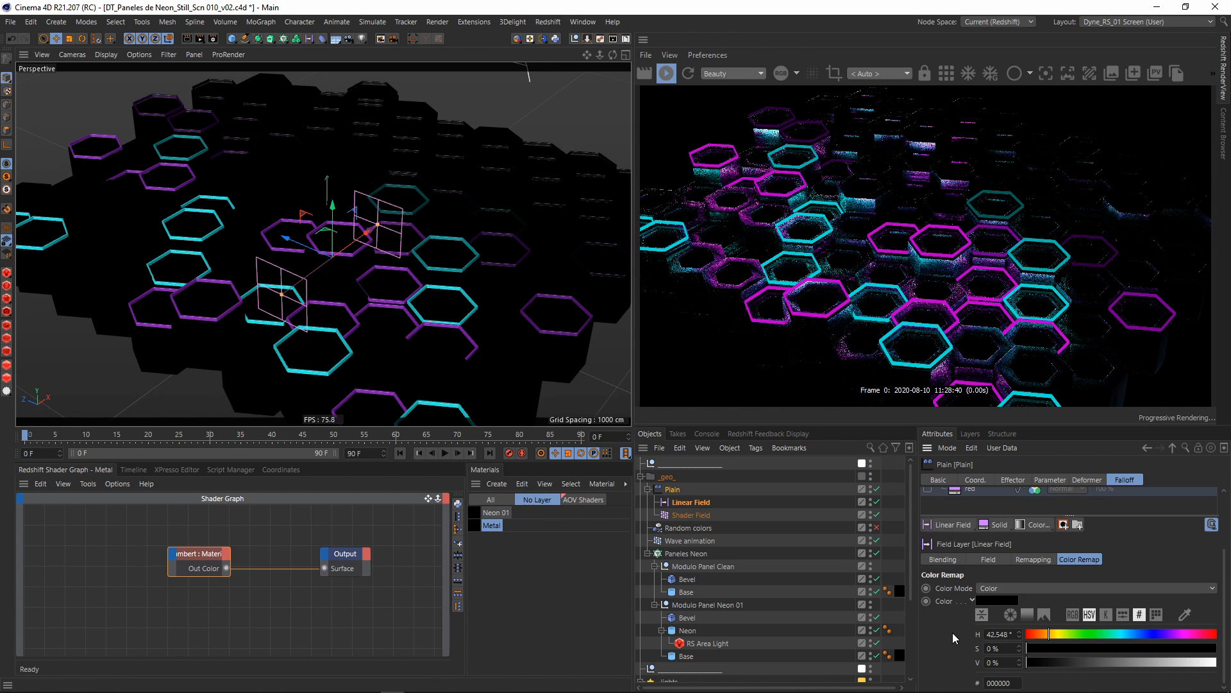
pyautogui.click(972, 600)
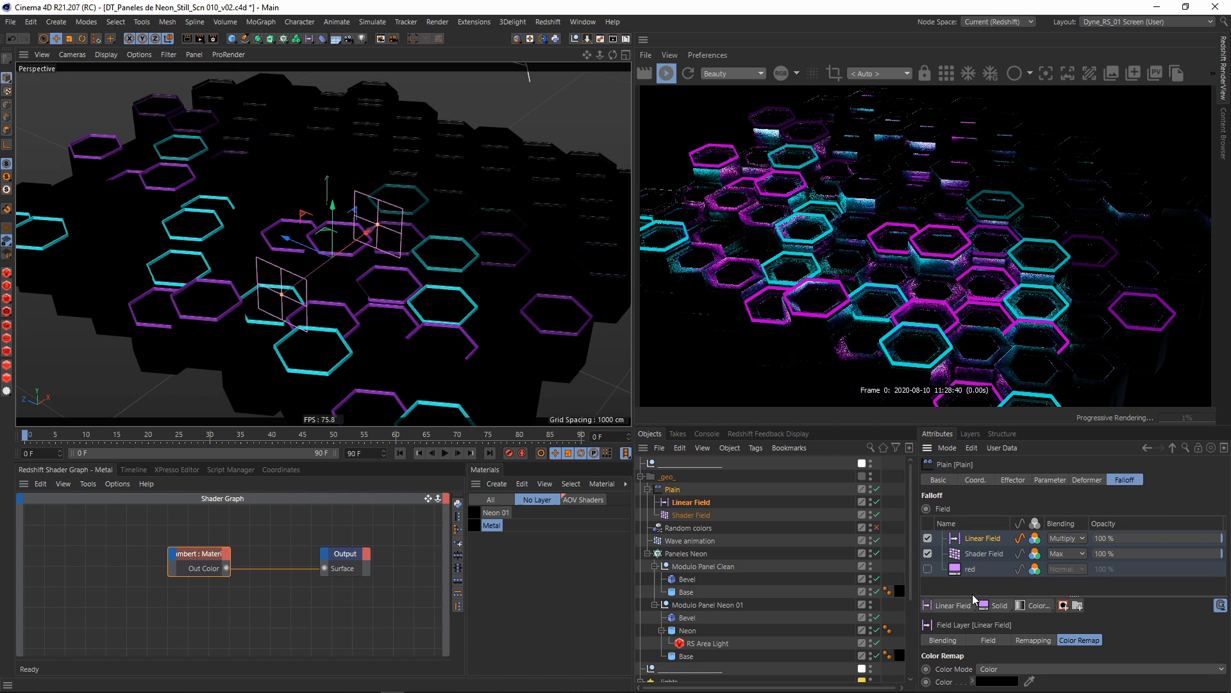
pyautogui.click(1030, 640)
pyautogui.scroll(-3, 949, 633)
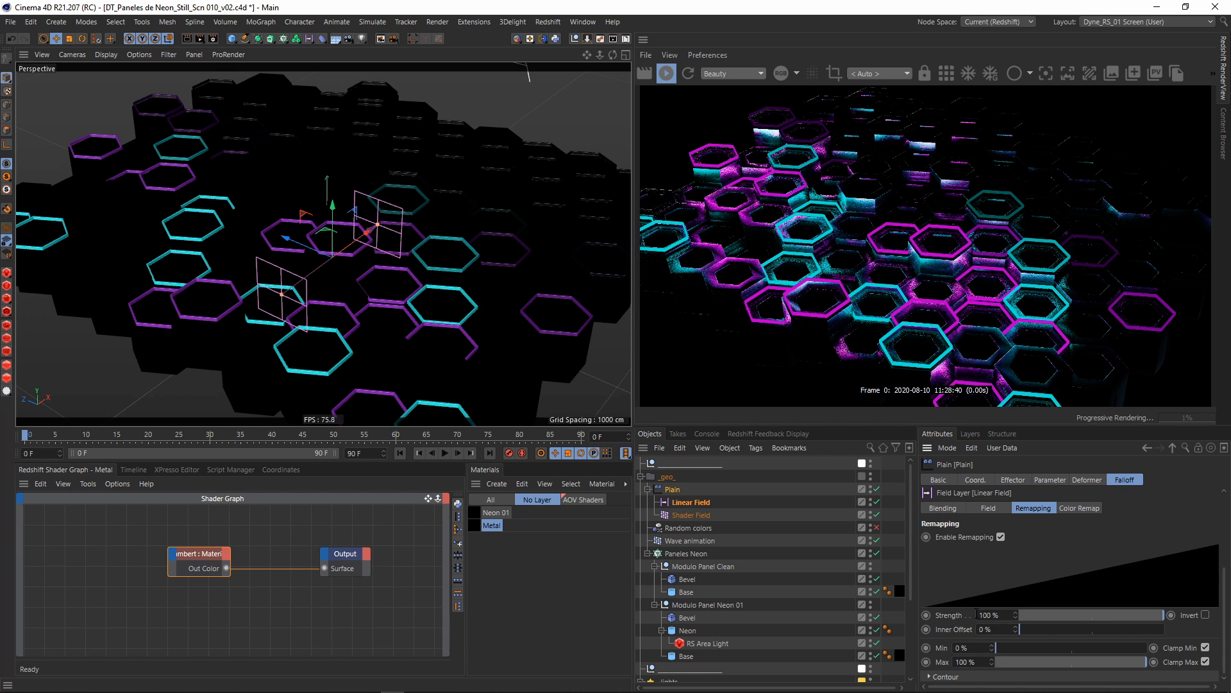
pyautogui.click(944, 676)
pyautogui.scroll(-1, 941, 635)
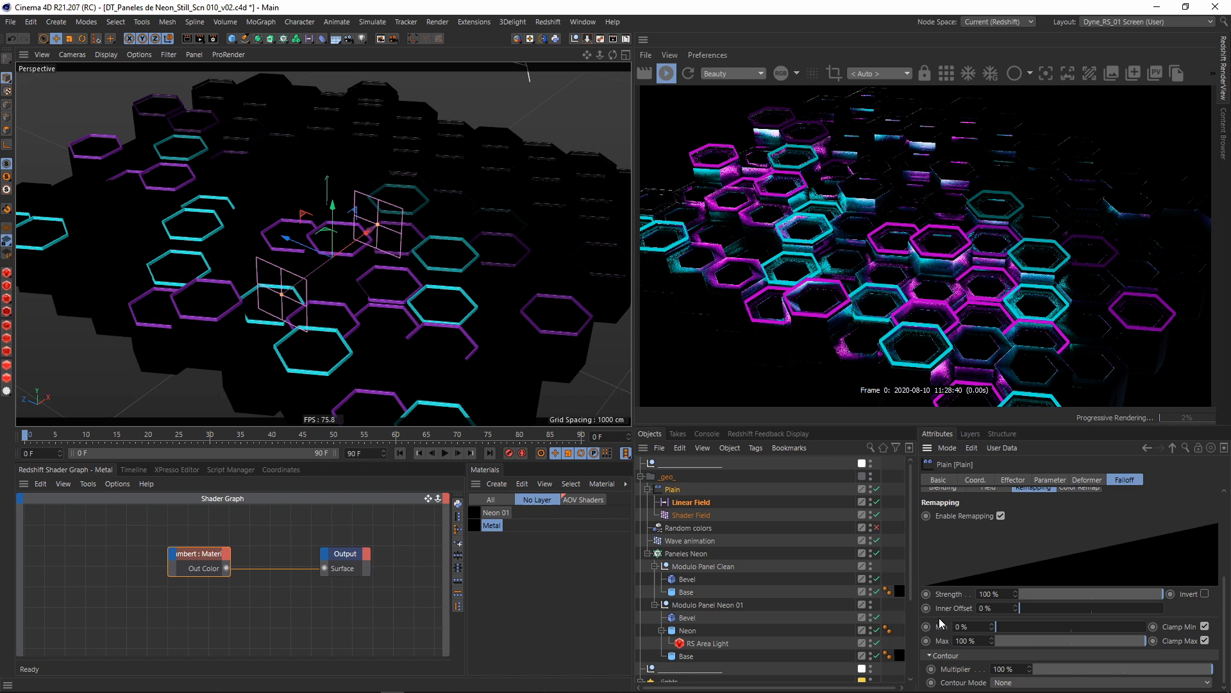
pyautogui.click(1005, 684)
pyautogui.click(1029, 668)
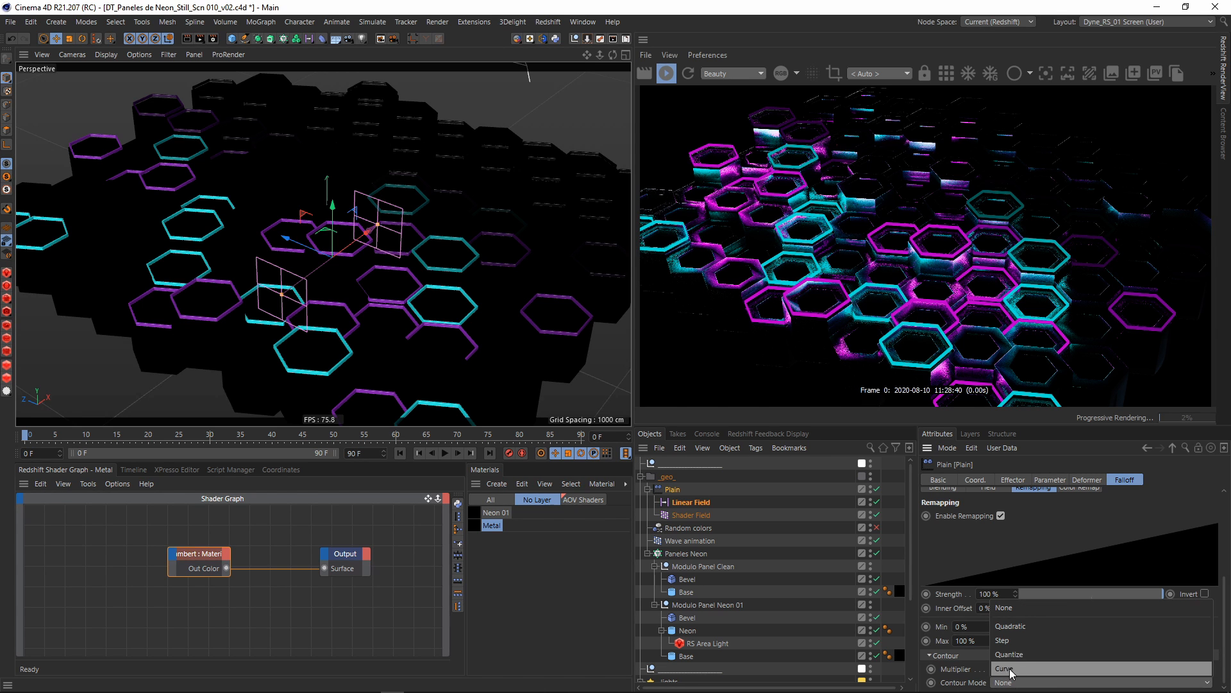
# - Add points to the Linear Field's contour spline and shape them into uneven peaks and dips
pyautogui.scroll(-5, 962, 648)
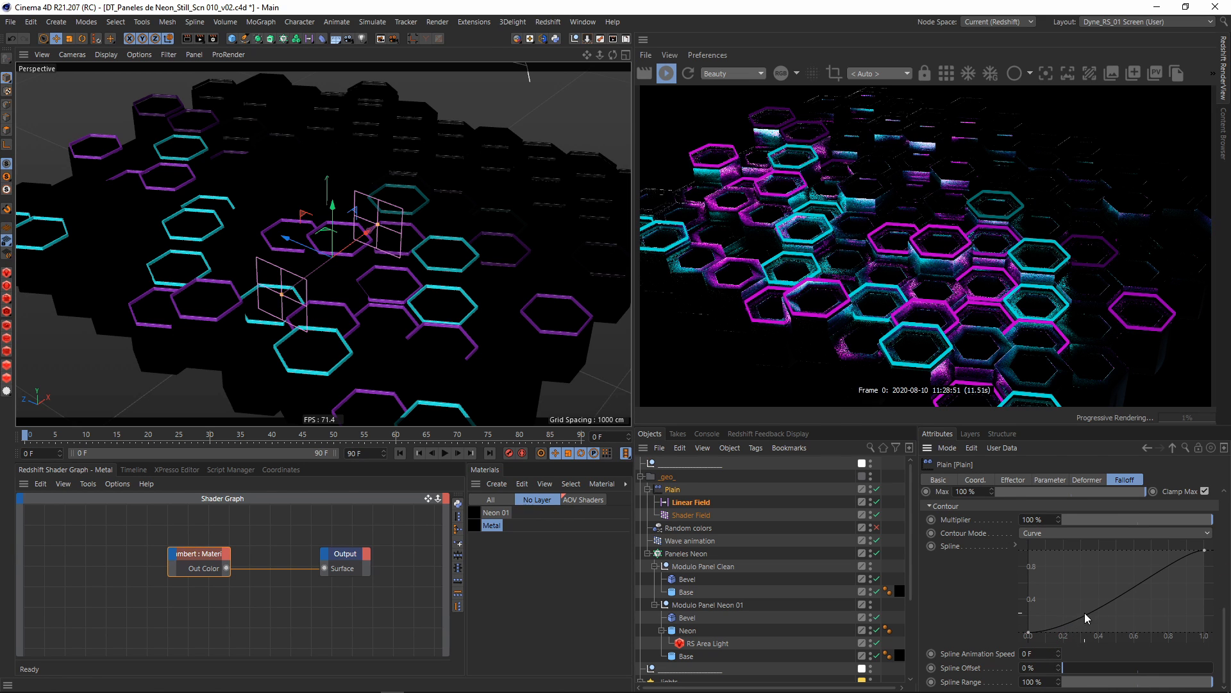
pyautogui.keyDown('ctrl'); pyautogui.moveTo(1084, 614); pyautogui.dragTo(1121, 628); pyautogui.keyUp('ctrl')
pyautogui.moveTo(1096, 563); pyautogui.dragTo(1153, 609)
pyautogui.hotkey('ctrl', 'z')
pyautogui.hotkey('ctrl', 'z')
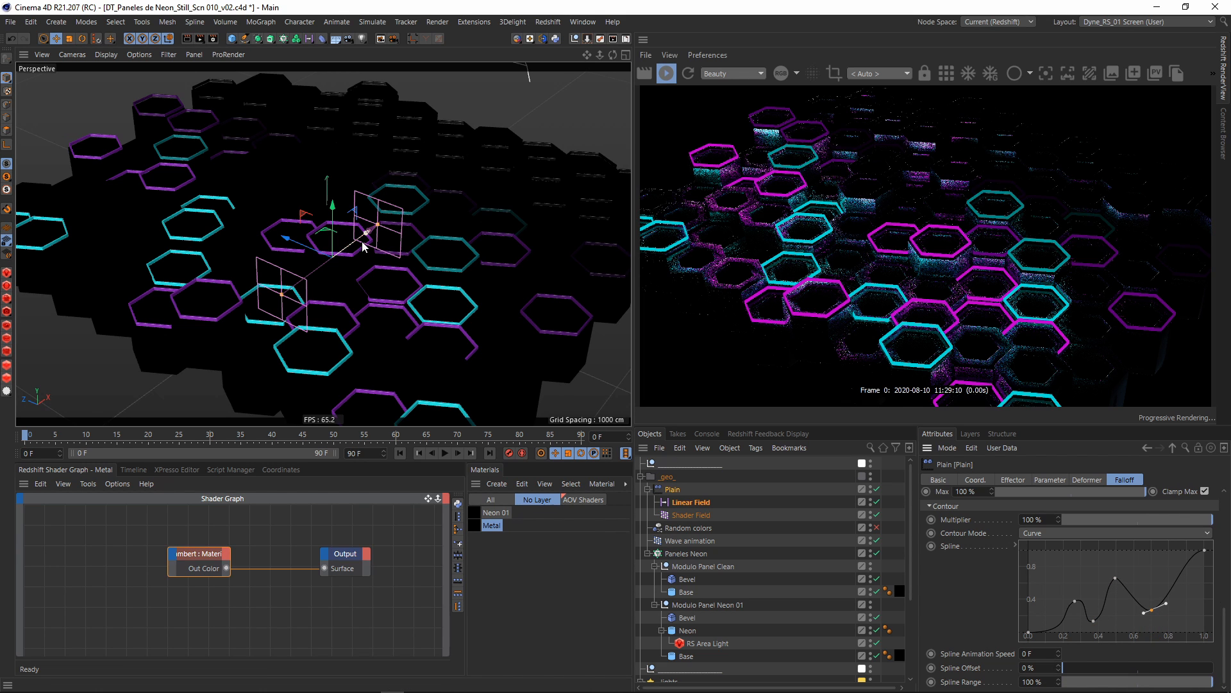
# - Slide the Linear Field along its X axis from the middle toward the rear of the panel grid
pyautogui.moveTo(363, 244); pyautogui.dragTo(529, 274)
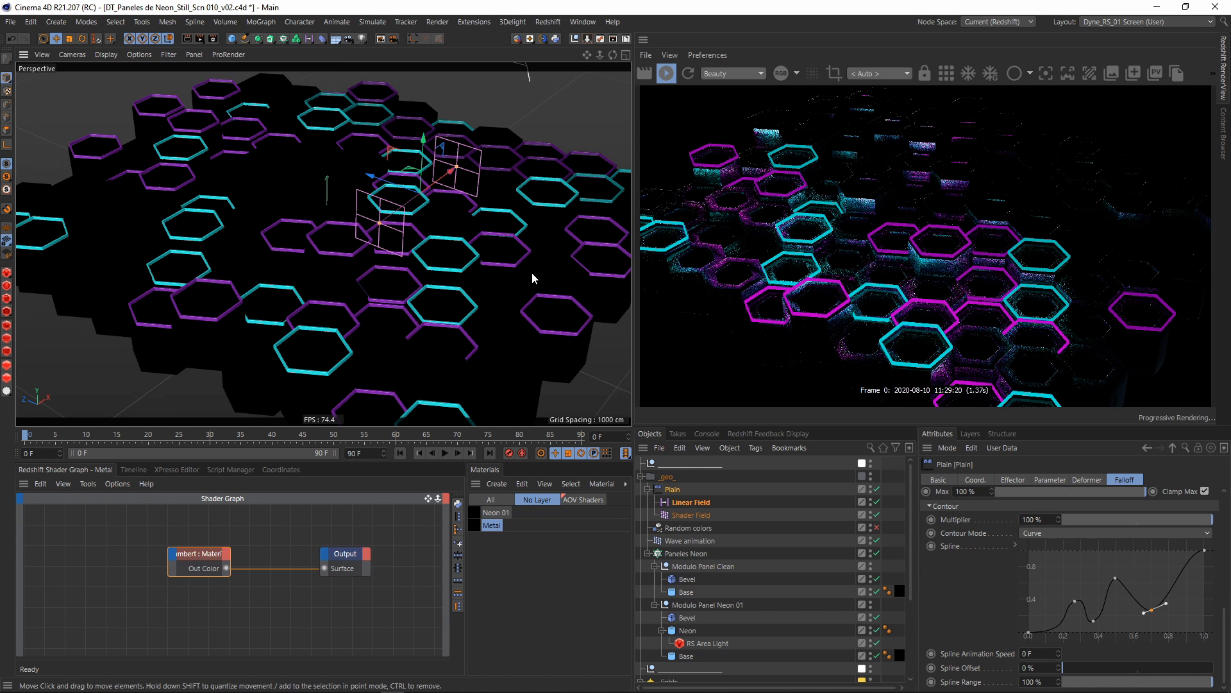
pyautogui.scroll(3, 369, 259)
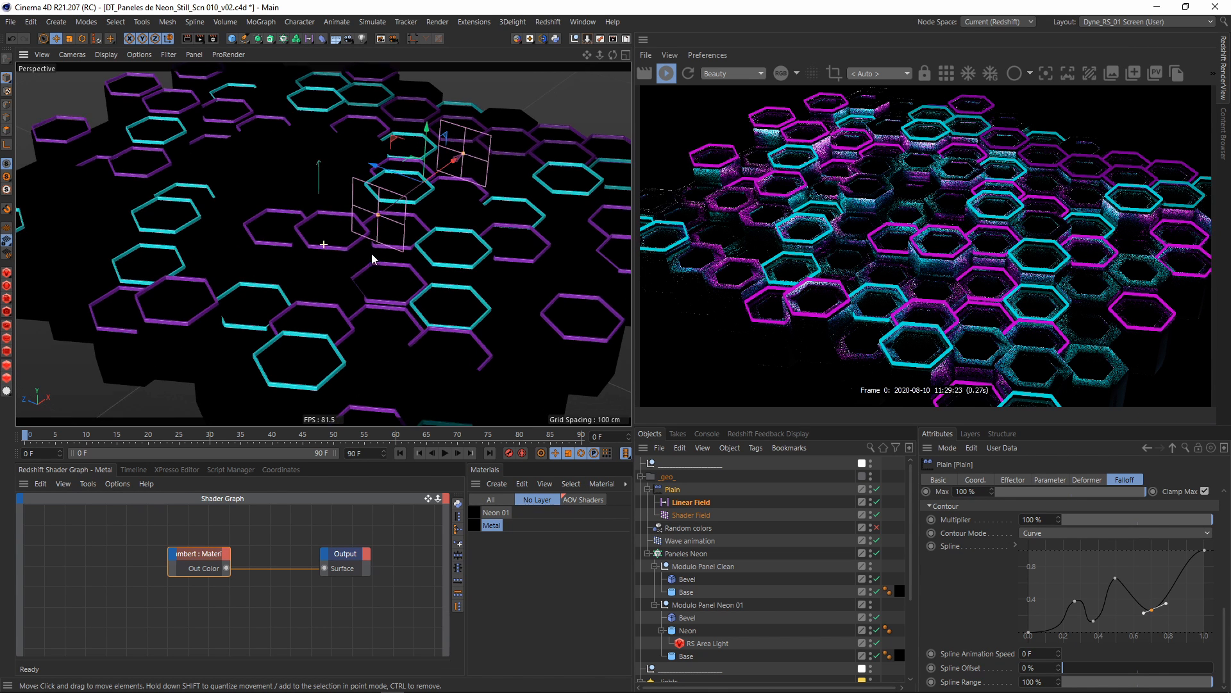
# - Stop the render preview and switch to the open project Hexa Neon_v02.c4d
pyautogui.keyDown('alt'); pyautogui.moveTo(371, 252); pyautogui.dragTo(375, 268, button='right'); pyautogui.keyUp('alt')
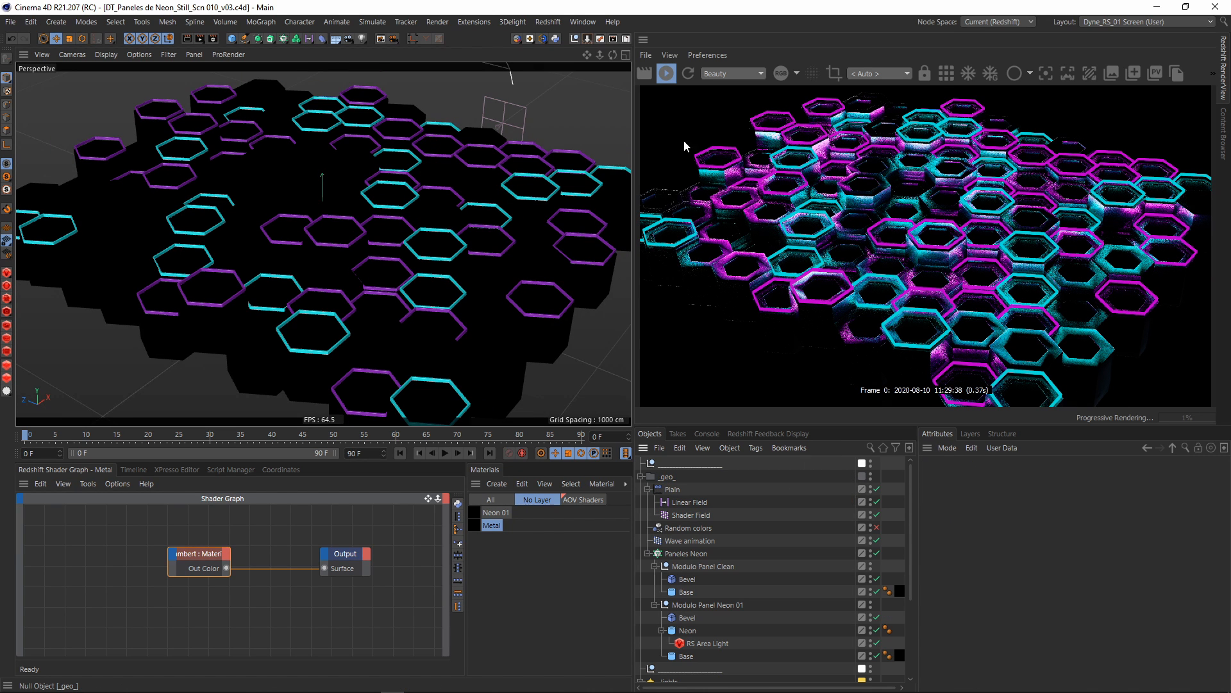
pyautogui.click(666, 74)
pyautogui.press('v')
pyautogui.moveTo(567, 154)
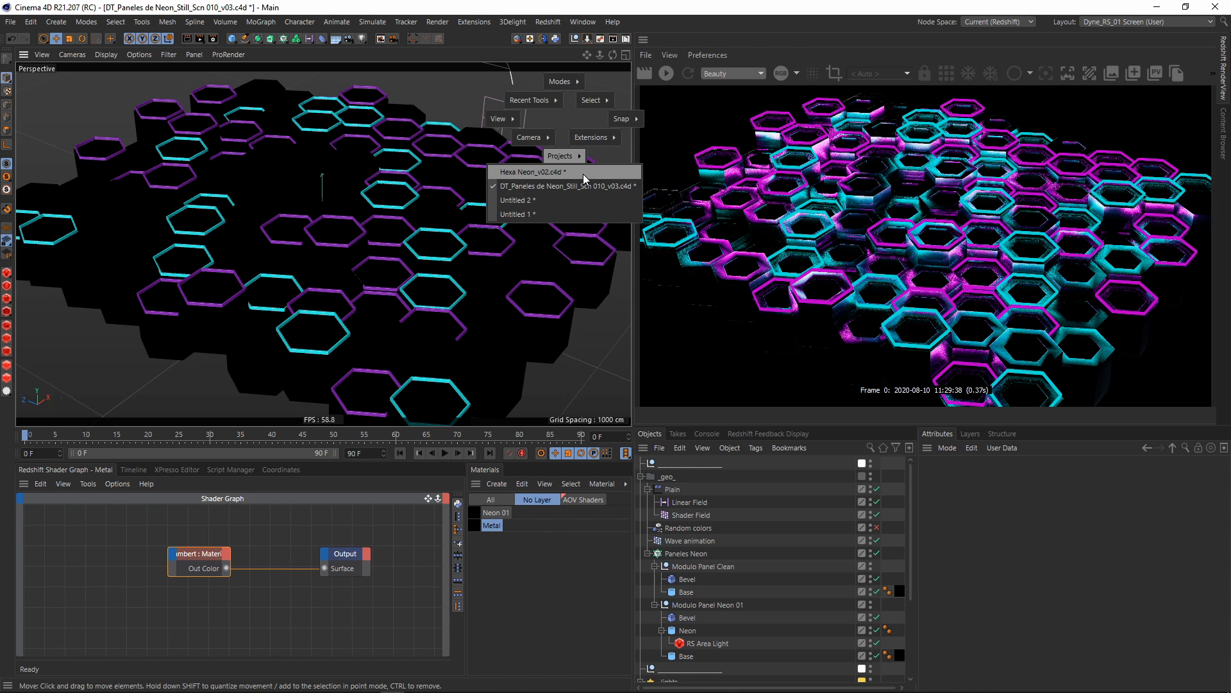
pyautogui.click(569, 173)
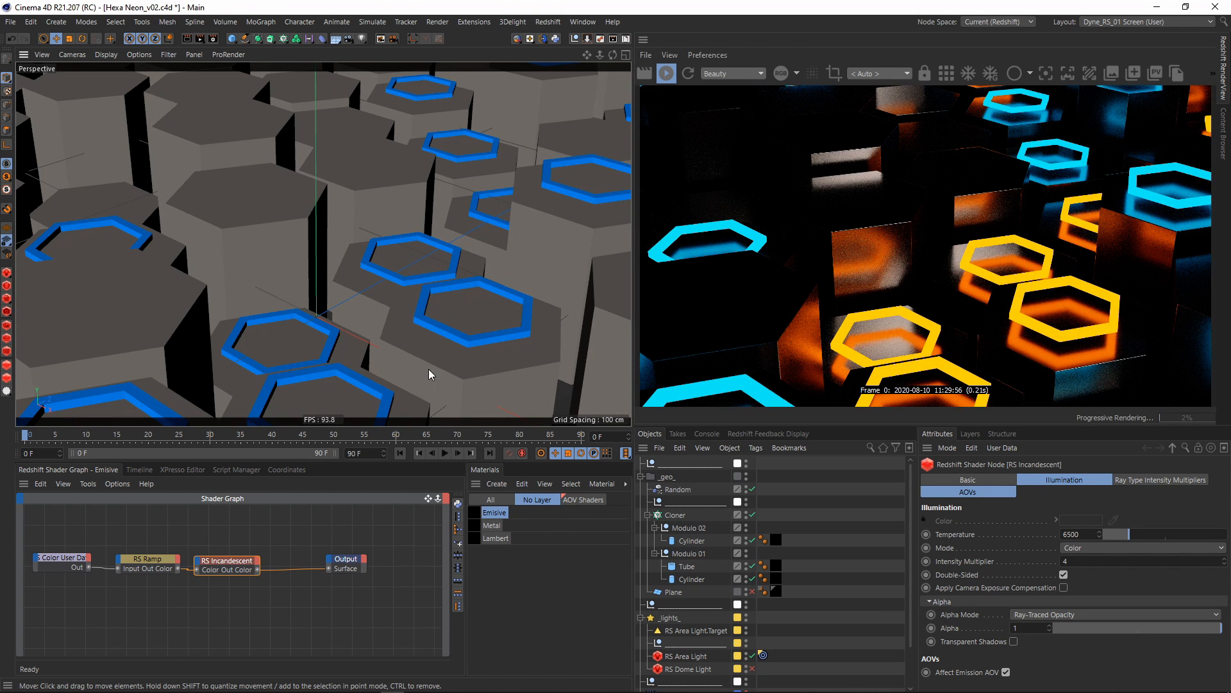
pyautogui.click(233, 615)
pyautogui.click(237, 559)
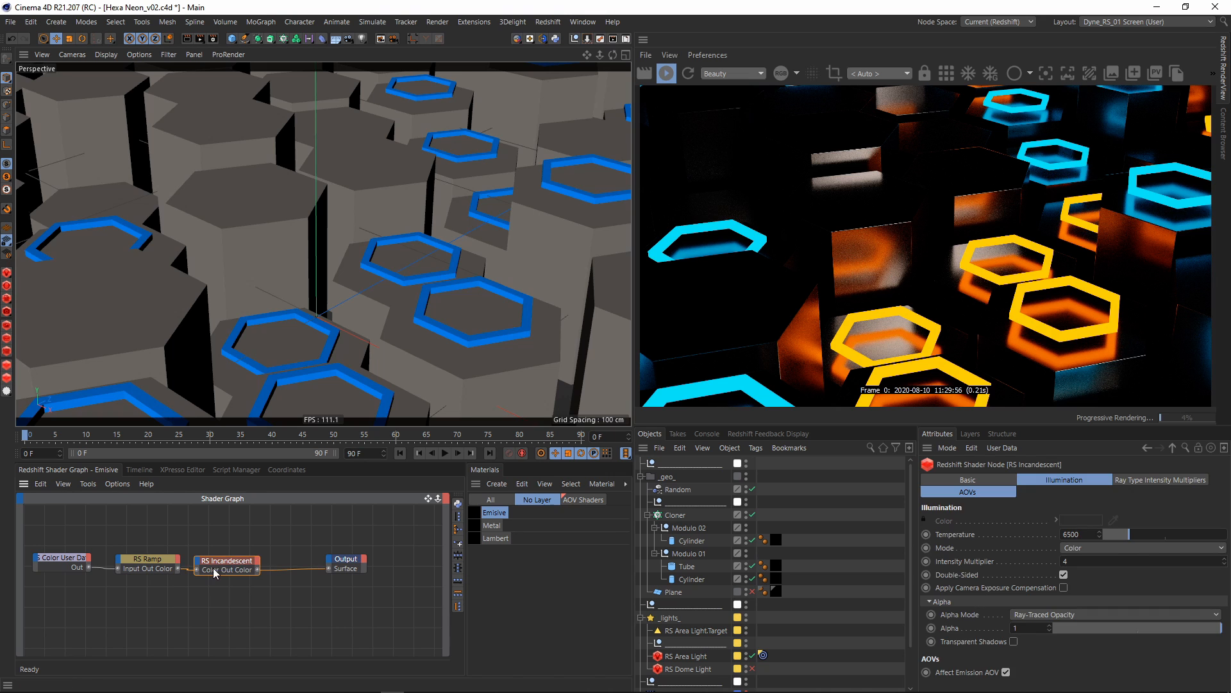
pyautogui.click(236, 632)
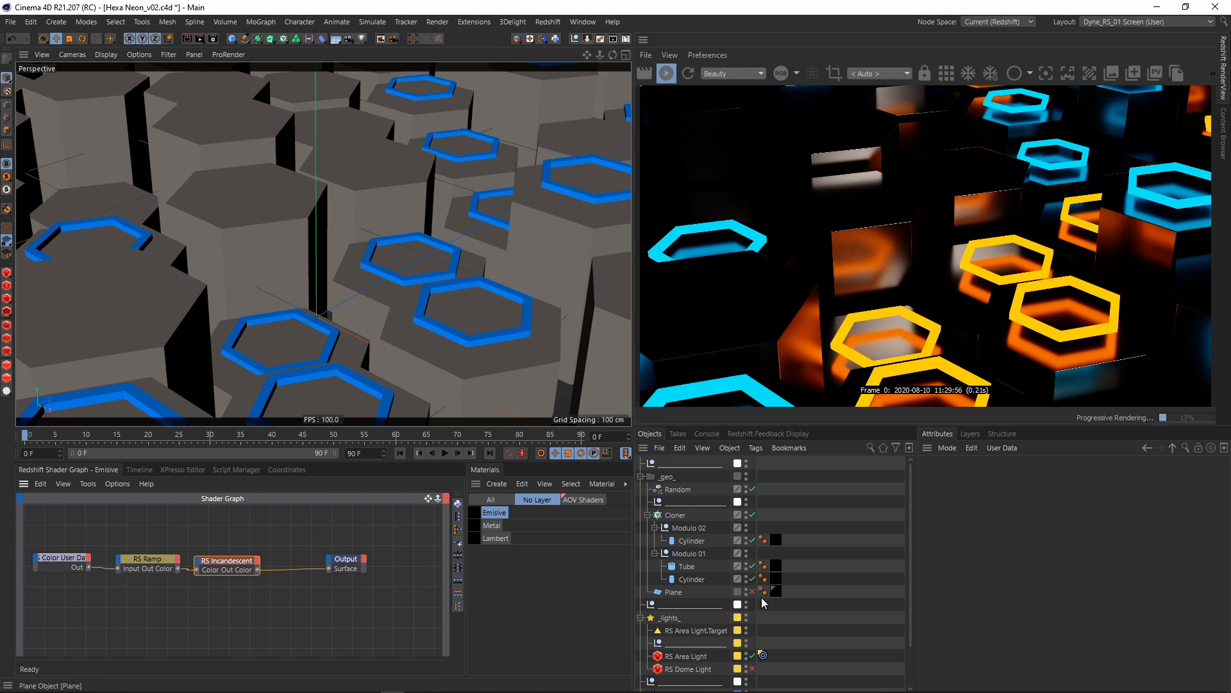
# - Enable the RS Dome Light and set its exposure to -1
pyautogui.scroll(-4, 761, 597)
pyautogui.click(752, 621)
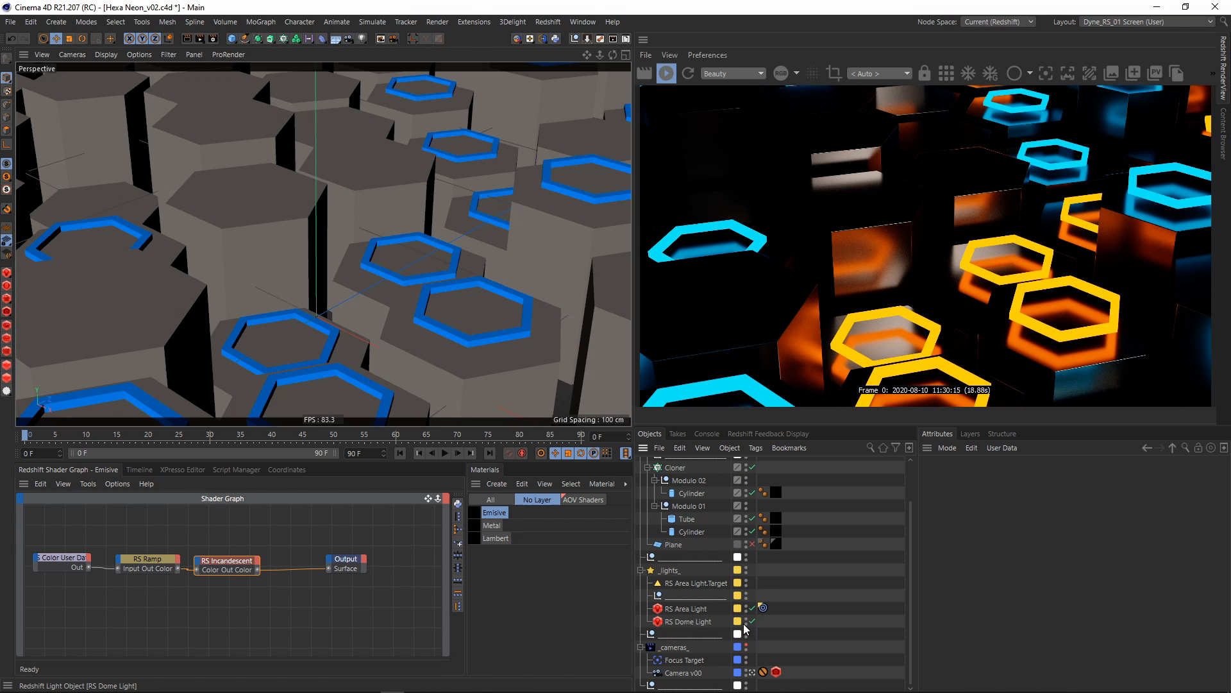
pyautogui.click(688, 621)
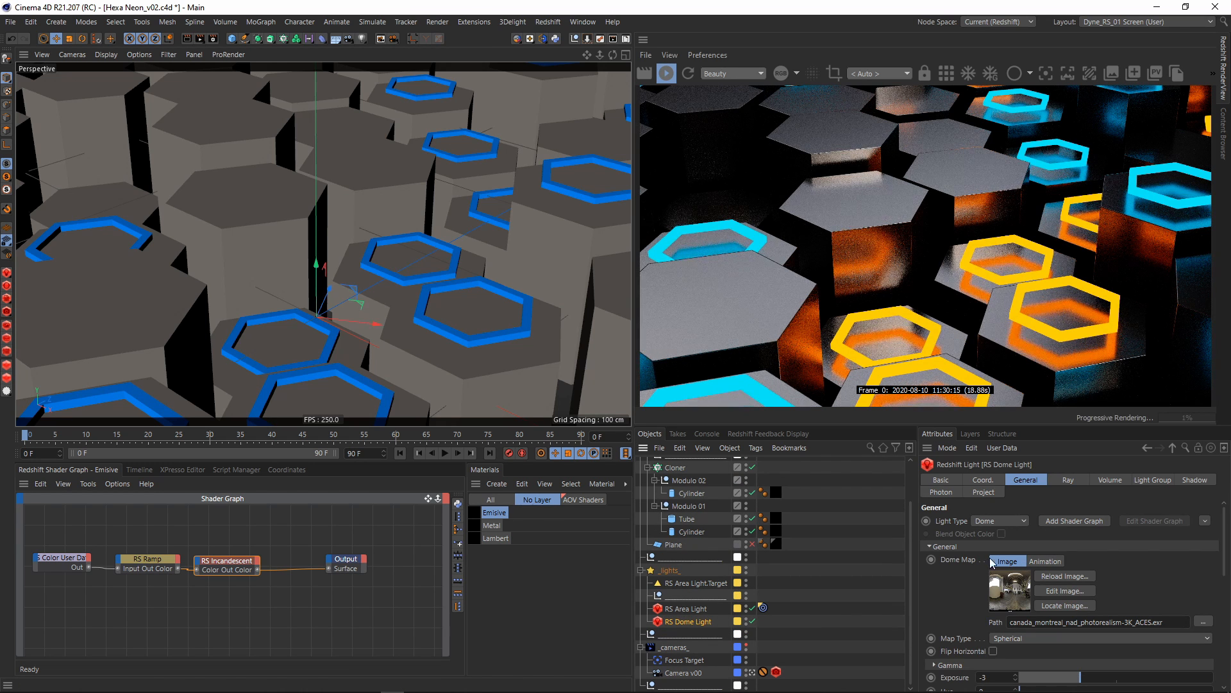
pyautogui.scroll(-5, 958, 587)
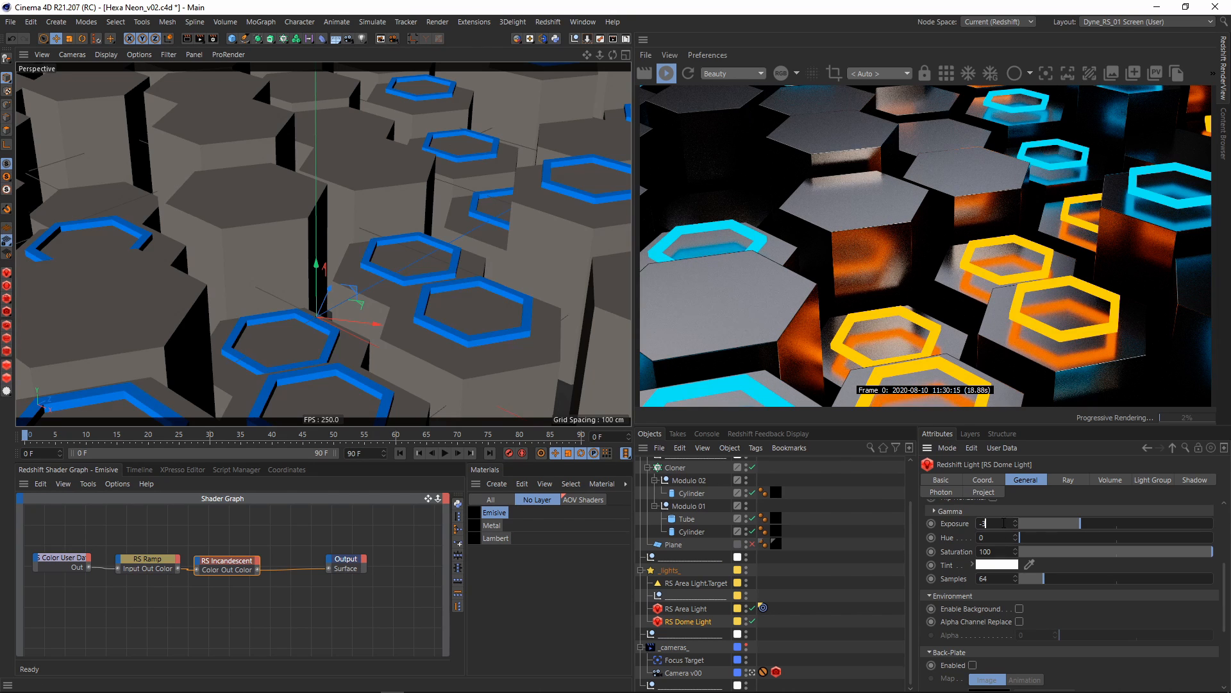
pyautogui.write('-1')
pyautogui.press('Return')
# - Try exposure values of -5 and -8 on the RS Dome Light
pyautogui.click(1028, 510)
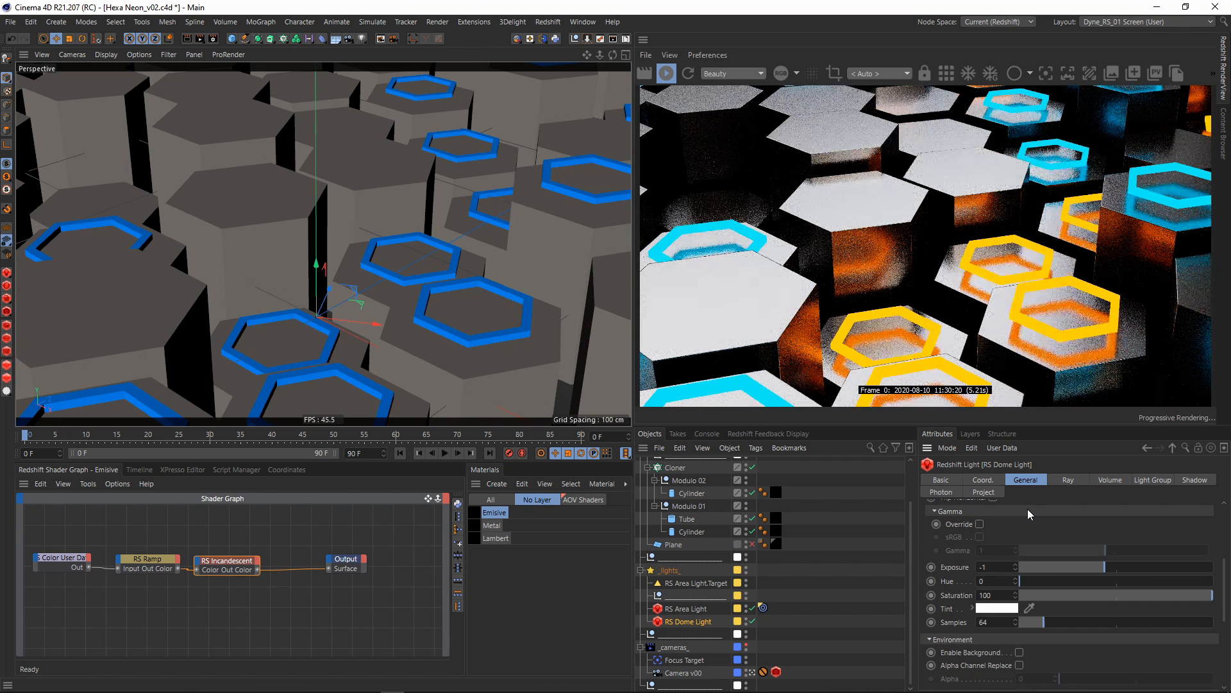
pyautogui.click(999, 567)
pyautogui.write('5')
pyautogui.press('Return')
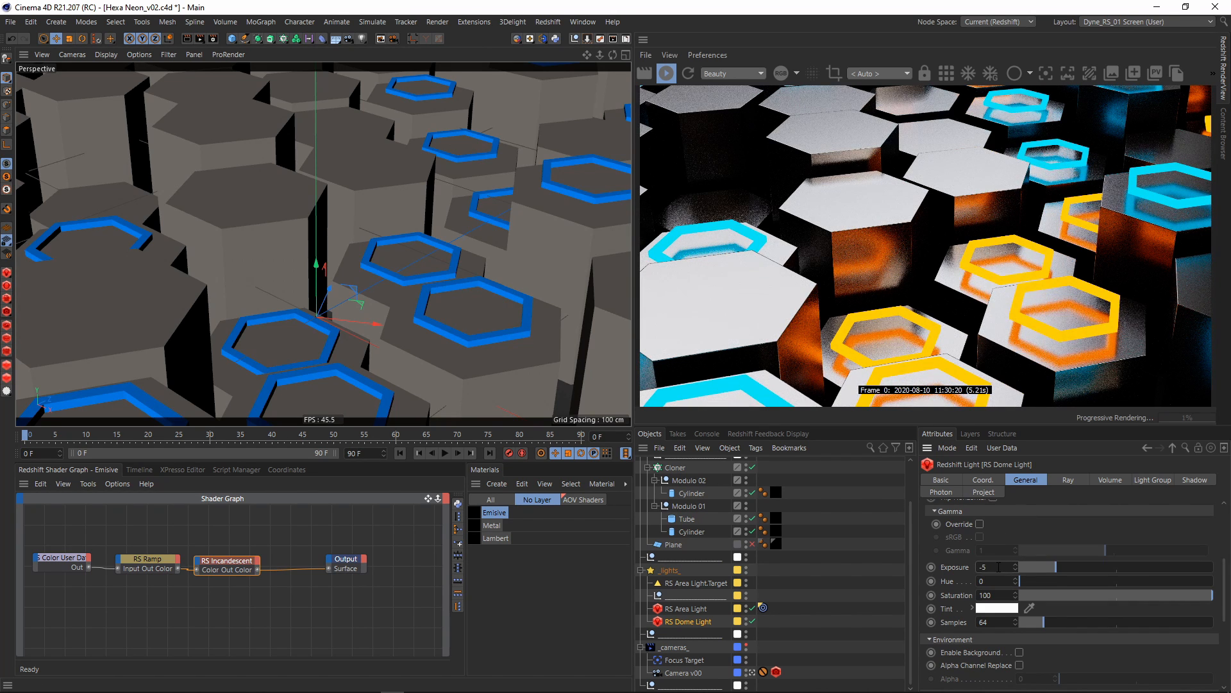
pyautogui.press('BackSpace')
pyautogui.write('8')
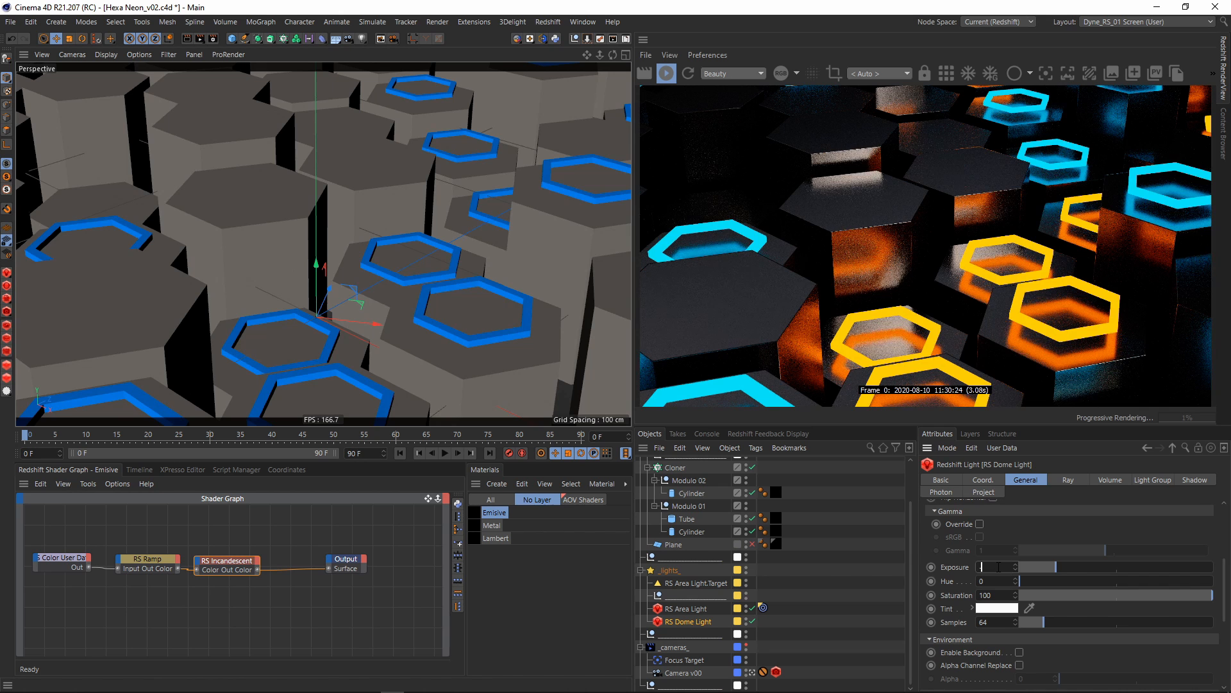
pyautogui.press('Return')
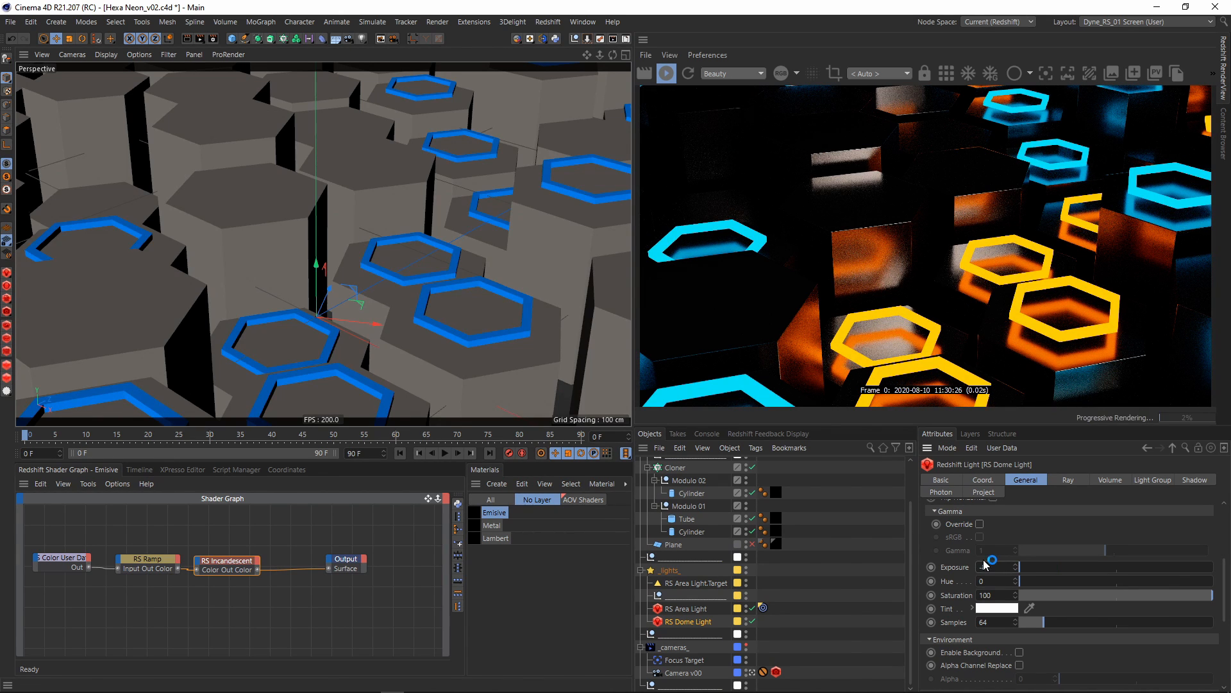
# - Set the RS Dome Light's exposure to -6 and deselect the light
pyautogui.press('BackSpace')
pyautogui.write('7')
pyautogui.press('Return')
pyautogui.press('Return')
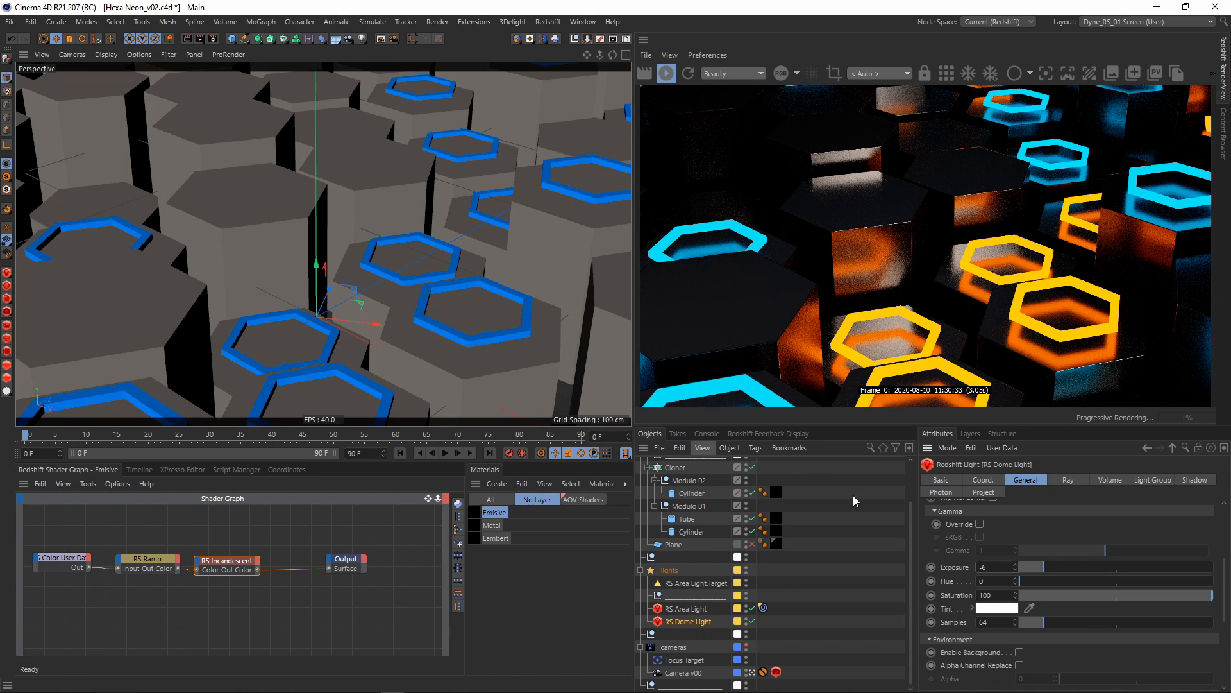
pyautogui.click(836, 508)
# - Stop the render preview, return to the project DT_Paneles de Neon_Still_Scn 010_v03.c4d and restart the preview there
pyautogui.click(666, 73)
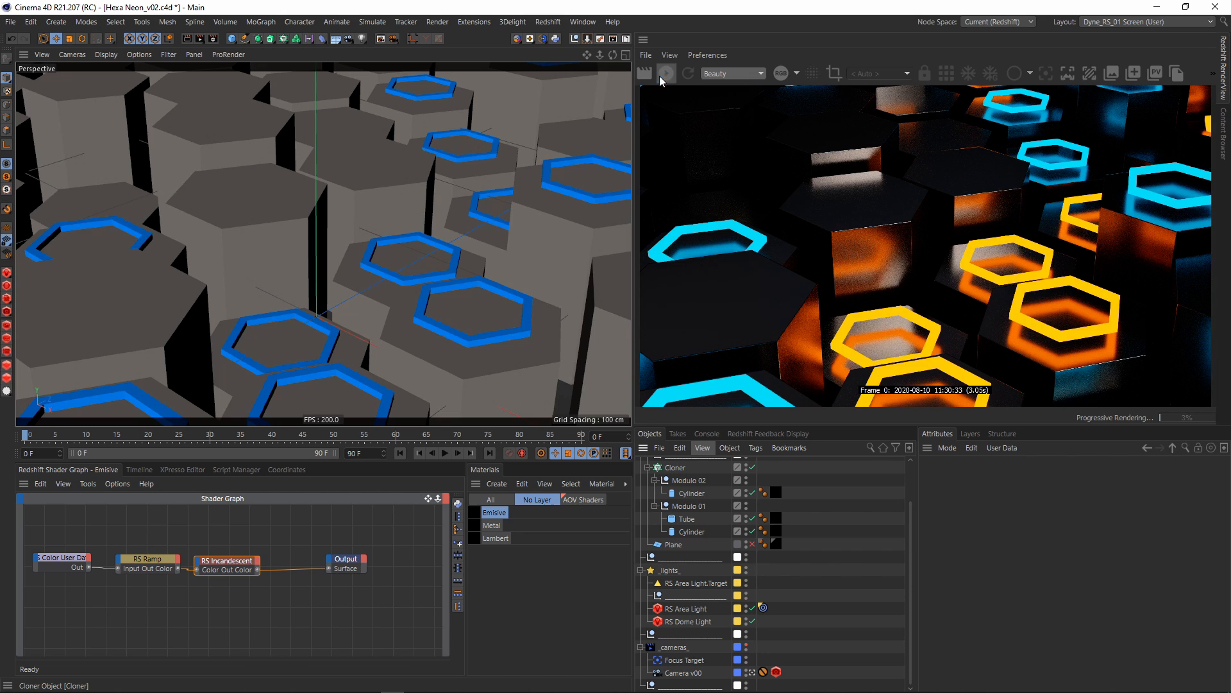
pyautogui.press('v')
pyautogui.moveTo(810, 533)
pyautogui.click(800, 563)
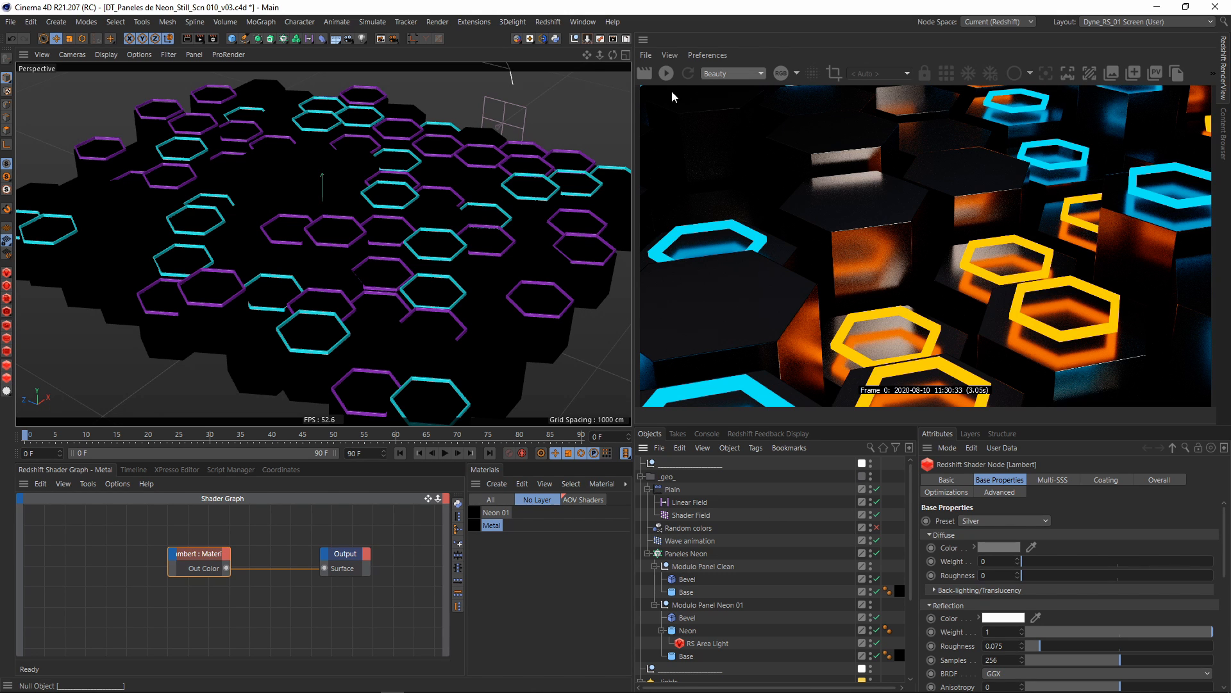
pyautogui.click(667, 74)
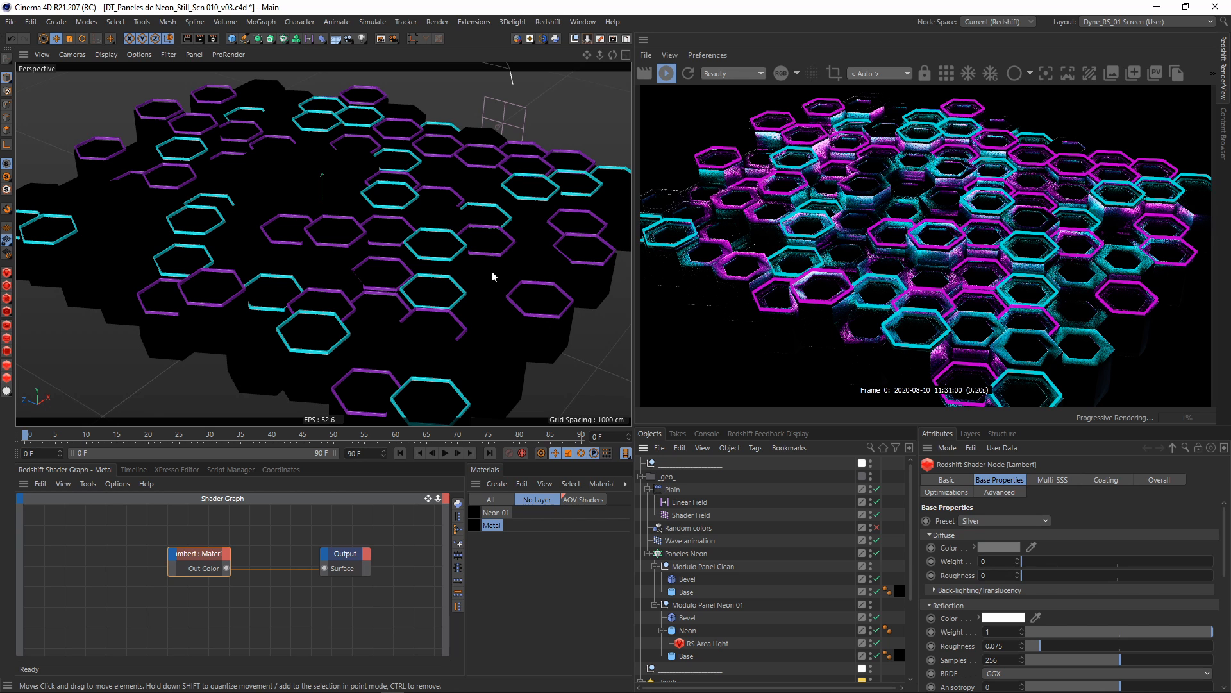
# - Slide the Linear Field along its X axis from the rear toward the front of the grid and frame the panels closer
pyautogui.click(689, 502)
pyautogui.moveTo(509, 141); pyautogui.dragTo(333, 256)
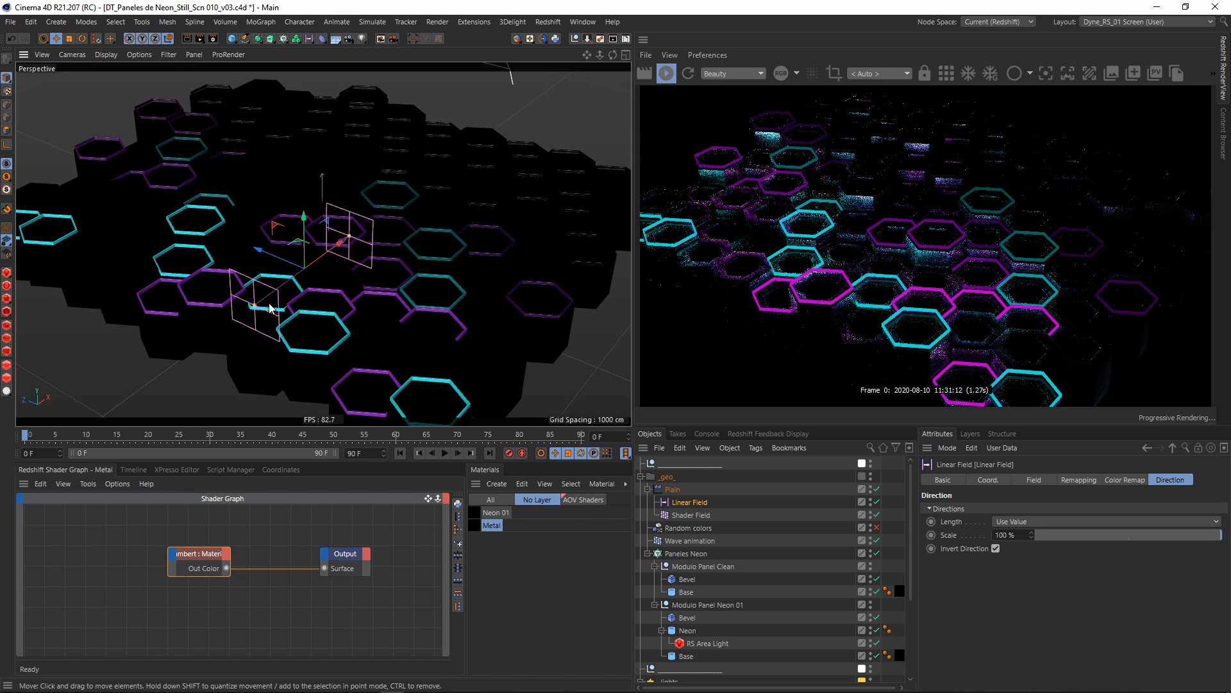
pyautogui.scroll(6, 331, 256)
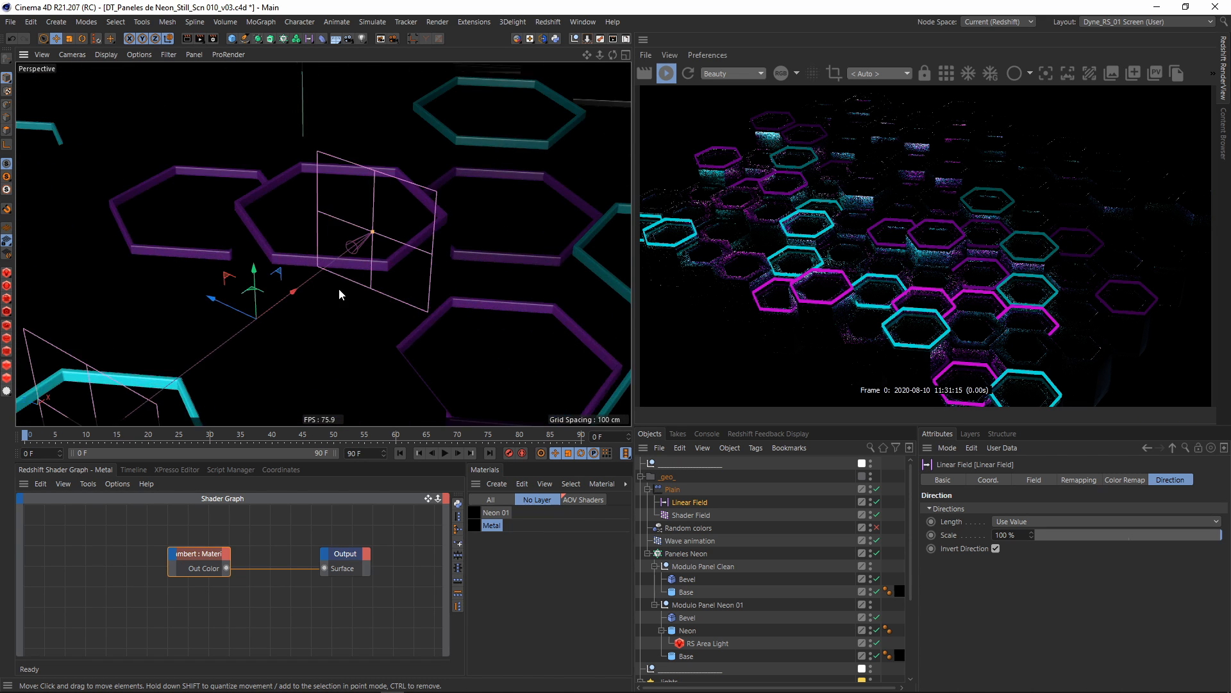
pyautogui.keyDown('alt'); pyautogui.moveTo(339, 290); pyautogui.dragTo(355, 260); pyautogui.keyUp('alt')
pyautogui.keyDown('alt'); pyautogui.moveTo(356, 260); pyautogui.dragTo(314, 282, button='right'); pyautogui.keyUp('alt')
pyautogui.keyDown('alt'); pyautogui.moveTo(338, 278); pyautogui.dragTo(337, 301); pyautogui.keyUp('alt')
pyautogui.scroll(-3, 729, 629)
# - Position the Focus Target null at the near edge of the dim purple hexagonal neon around the middle of the grid
pyautogui.click(679, 651)
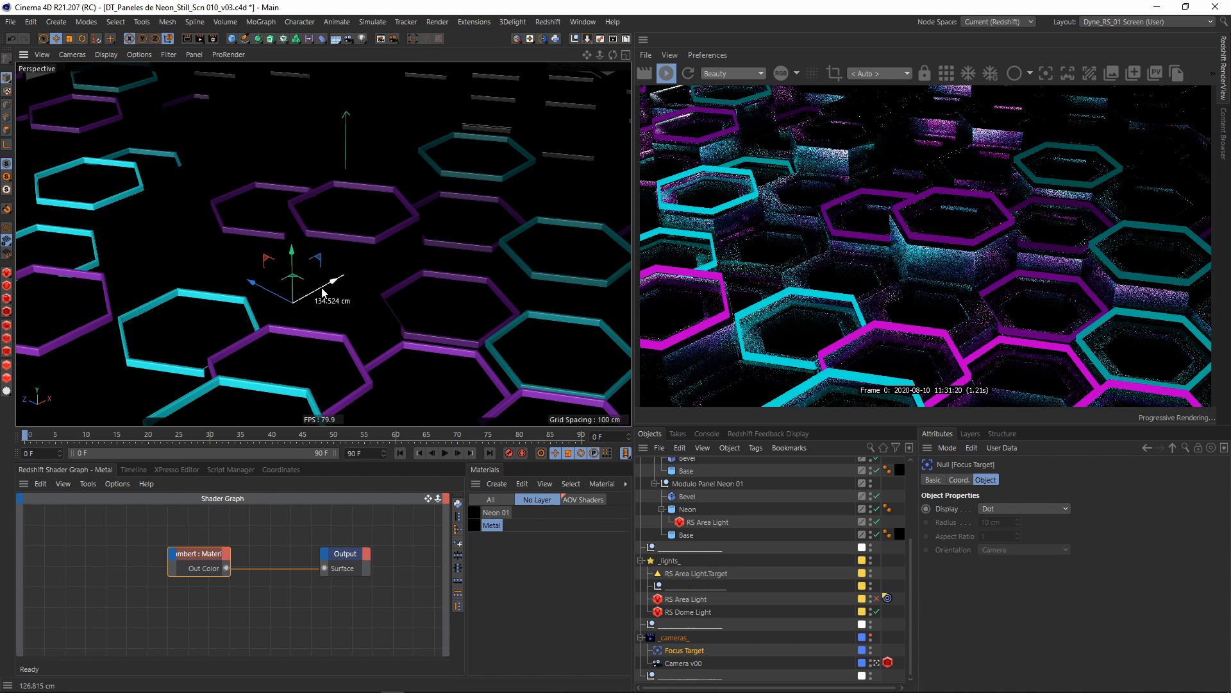
pyautogui.moveTo(227, 297); pyautogui.dragTo(261, 315)
pyautogui.keyDown('alt'); pyautogui.moveTo(294, 378); pyautogui.dragTo(314, 302); pyautogui.keyUp('alt')
pyautogui.moveTo(326, 293); pyautogui.dragTo(333, 70)
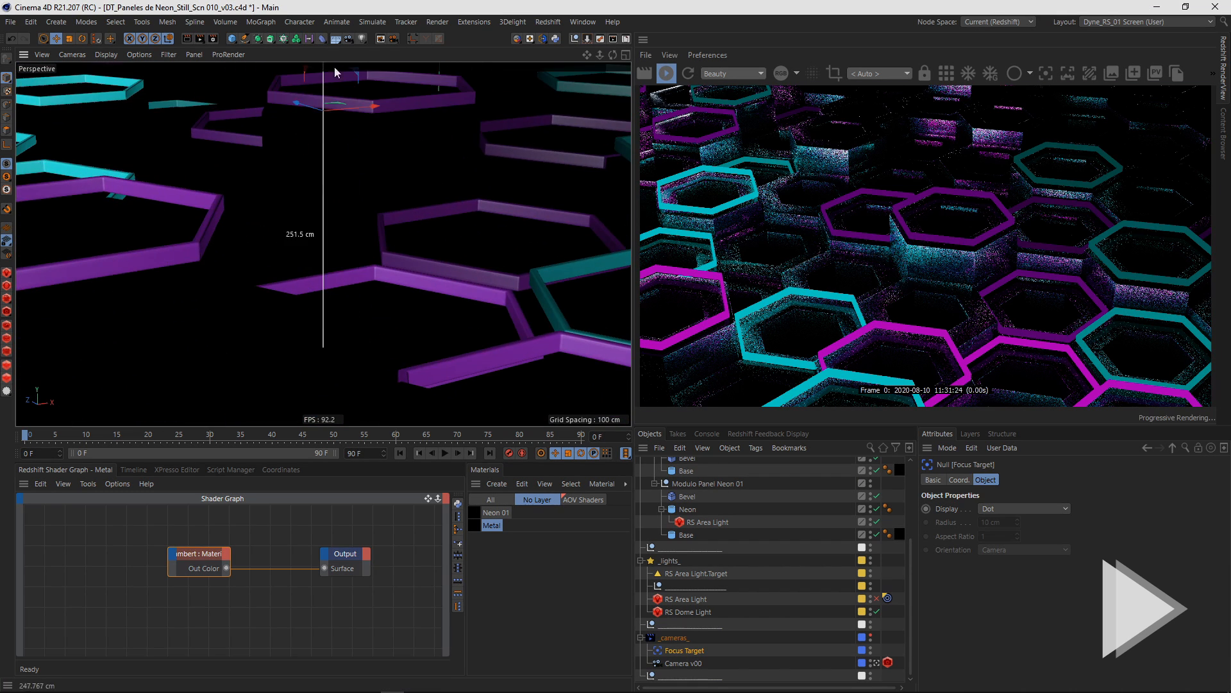
pyautogui.keyDown('alt'); pyautogui.moveTo(333, 115); pyautogui.dragTo(351, 209); pyautogui.keyUp('alt')
pyautogui.keyDown('alt'); pyautogui.moveTo(346, 164); pyautogui.dragTo(401, 193); pyautogui.keyUp('alt')
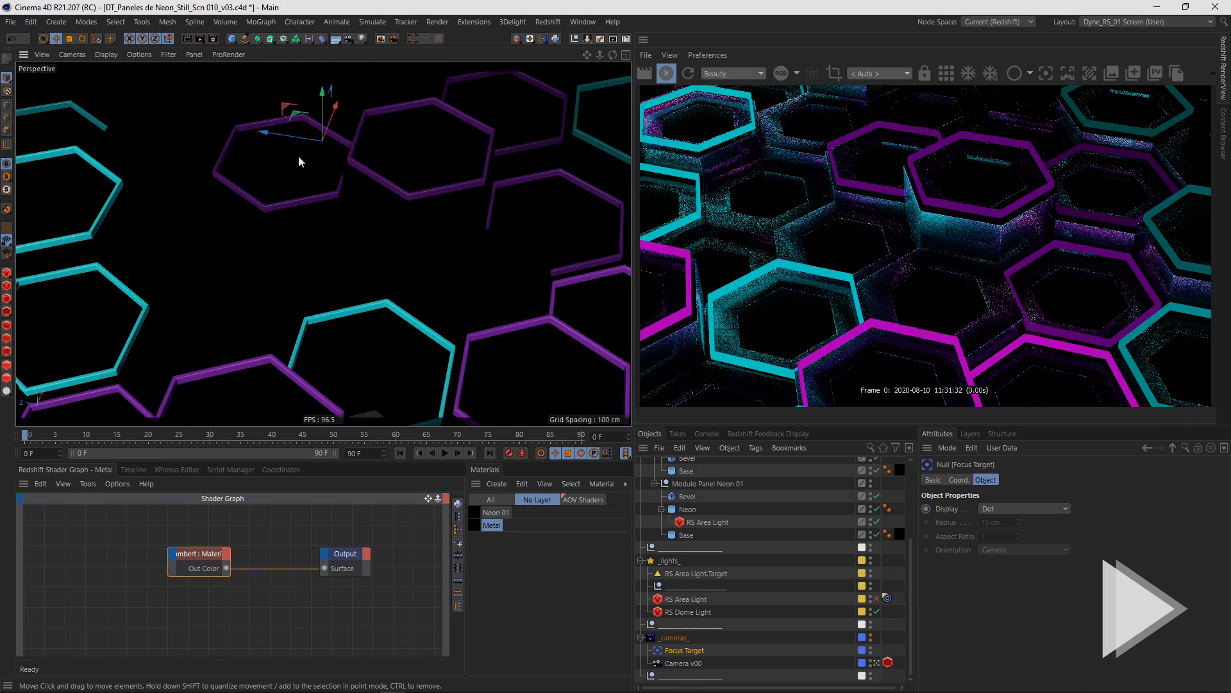
pyautogui.moveTo(293, 114); pyautogui.dragTo(417, 144)
pyautogui.keyDown('alt'); pyautogui.moveTo(416, 160); pyautogui.dragTo(379, 233); pyautogui.keyUp('alt')
# - Make the Redshift Camera's bokeh derive only Focus Distance from the camera and set its CoC Radius to 15
pyautogui.click(888, 662)
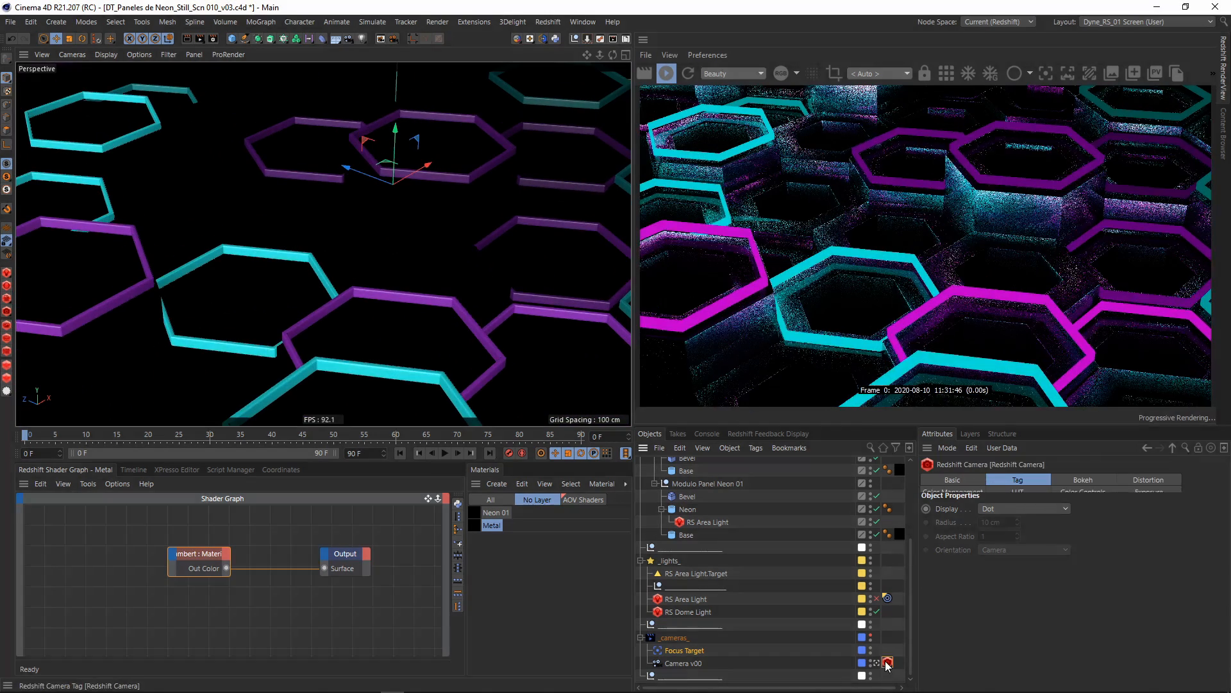
pyautogui.click(1072, 480)
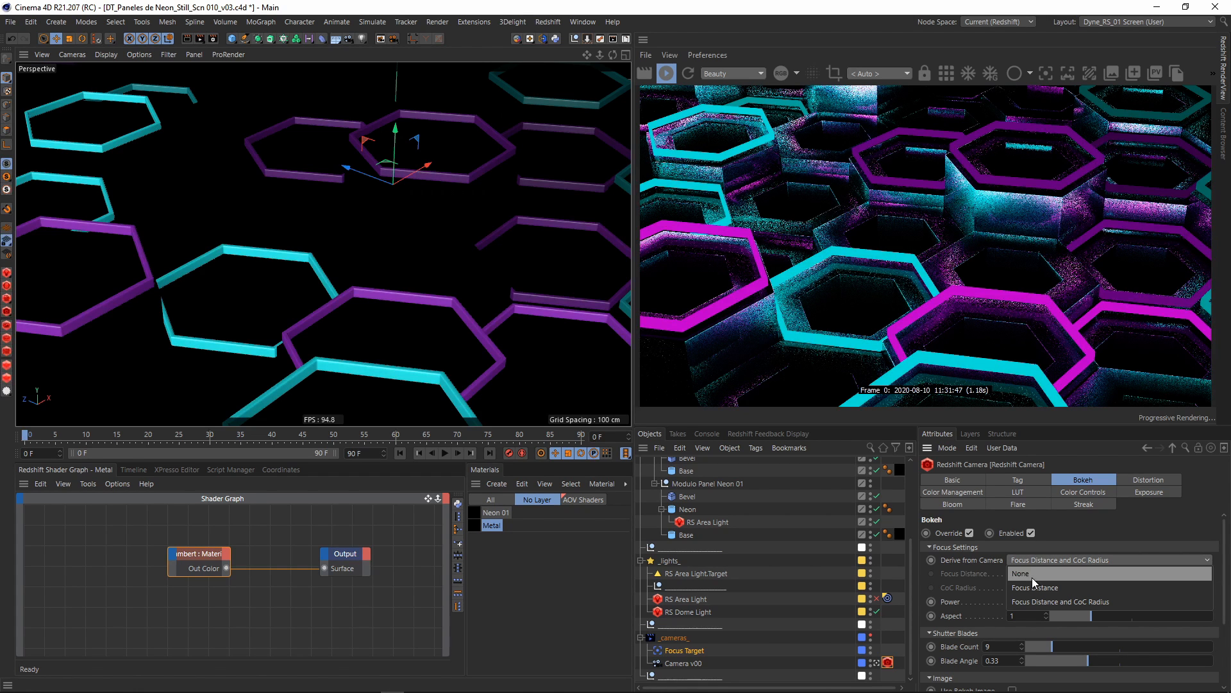
pyautogui.click(1033, 587)
pyautogui.doubleClick(1027, 588)
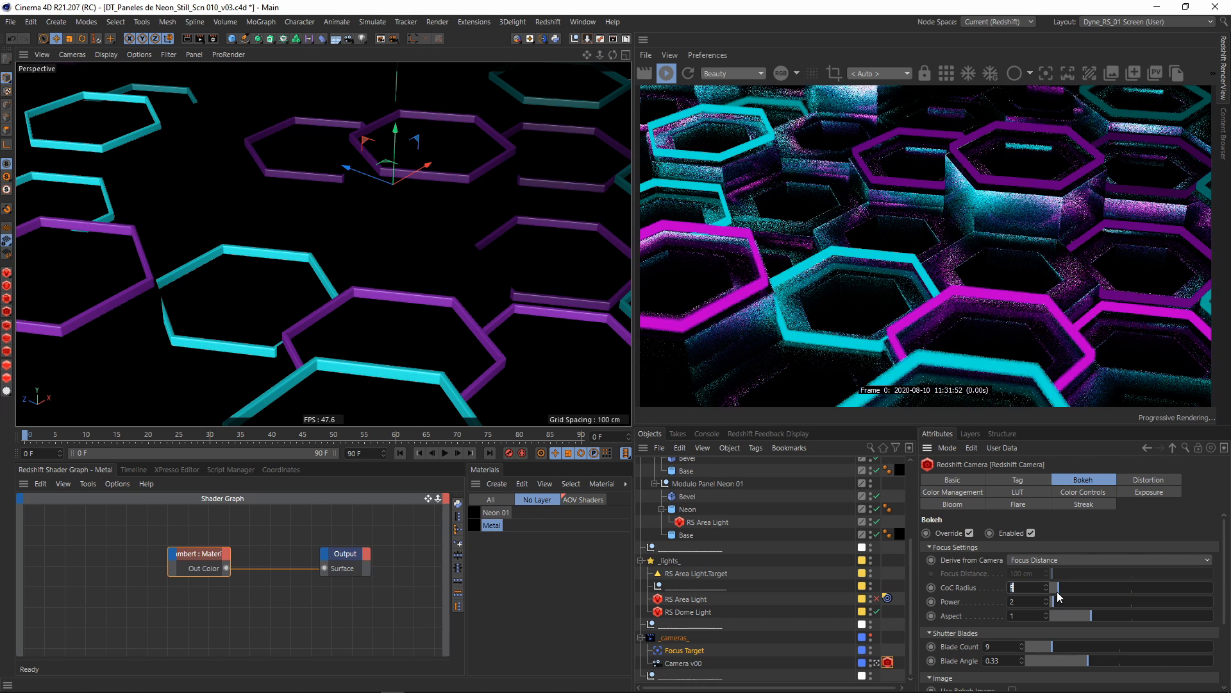
pyautogui.write('15')
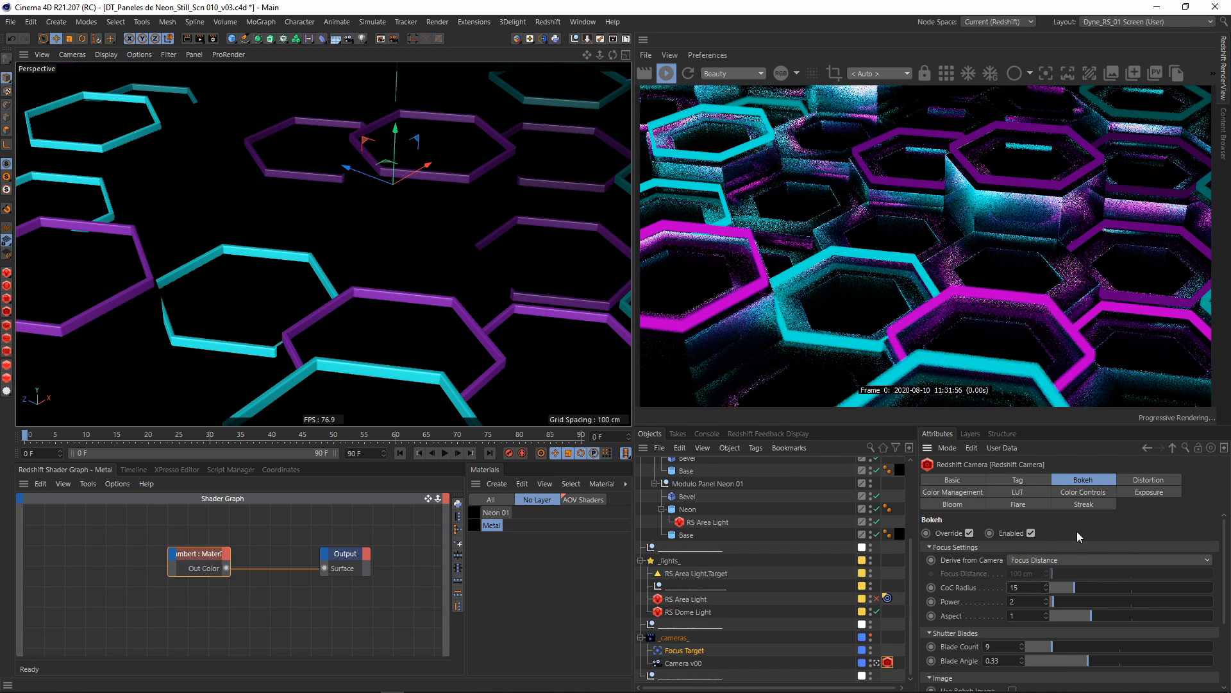
pyautogui.press('Return')
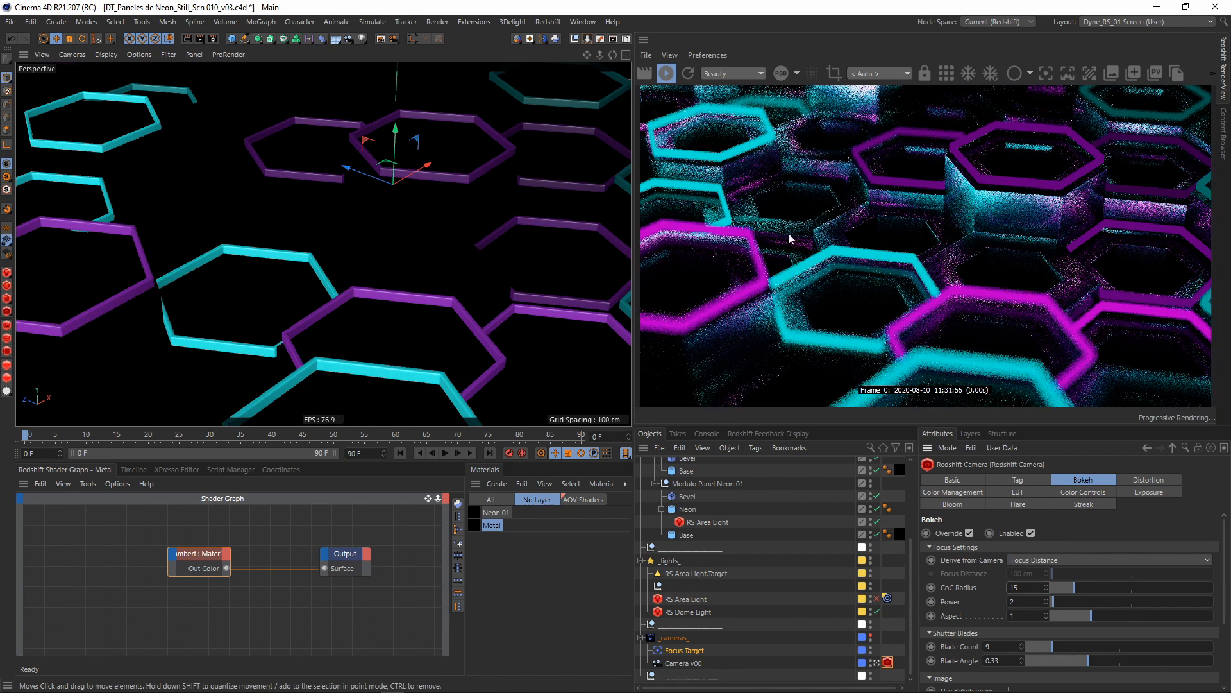
# - Lock the render preview to Camera v00 and take the viewport out of the camera view
pyautogui.click(923, 76)
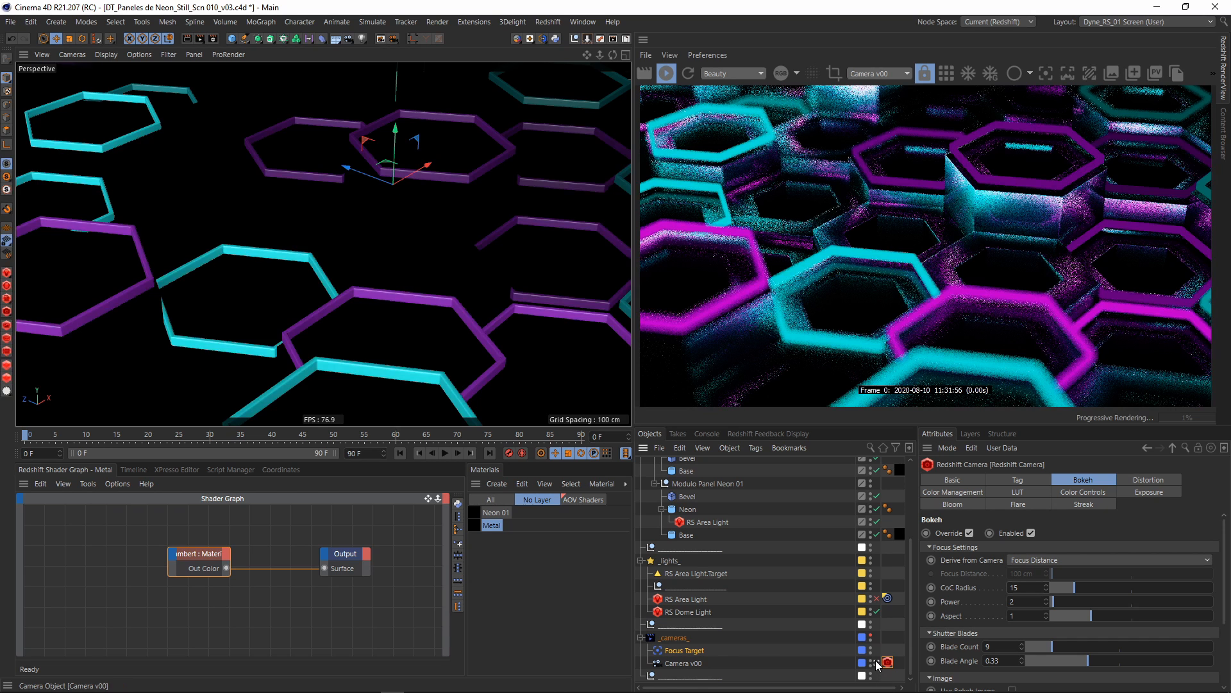
pyautogui.click(874, 663)
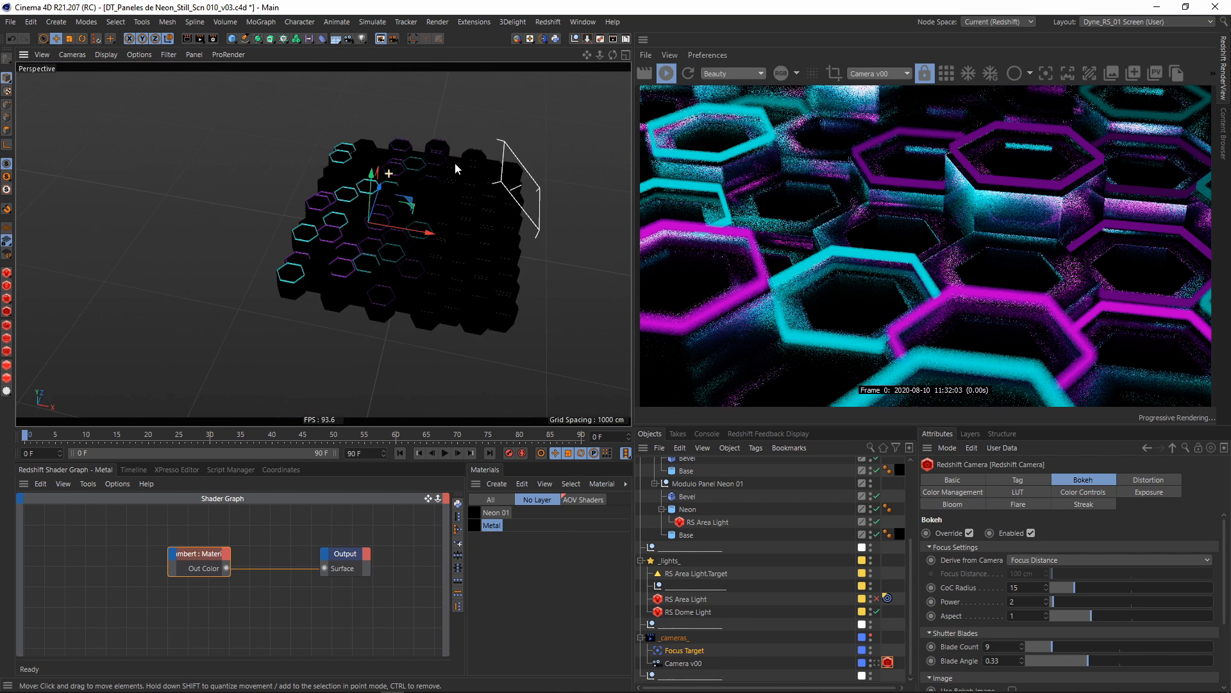
pyautogui.scroll(5, 458, 193)
# - Slide the Linear Field a short distance along its X axis toward the unlit side of the panel grid
pyautogui.scroll(5, 725, 501)
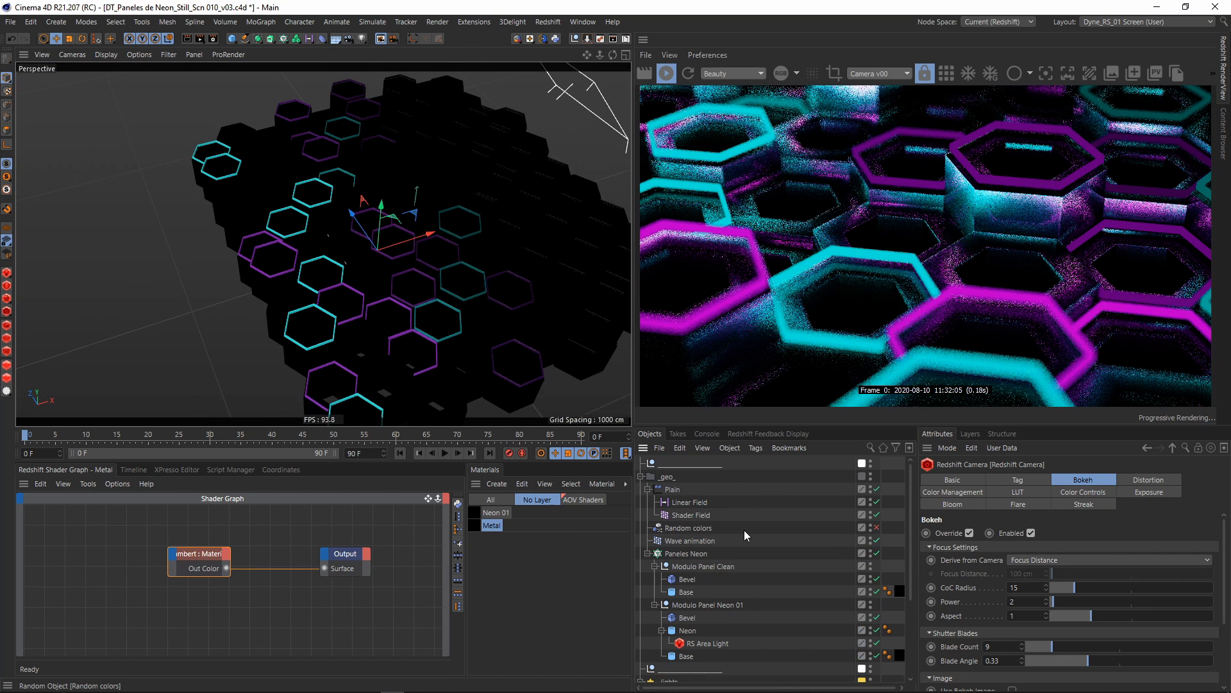
pyautogui.click(693, 503)
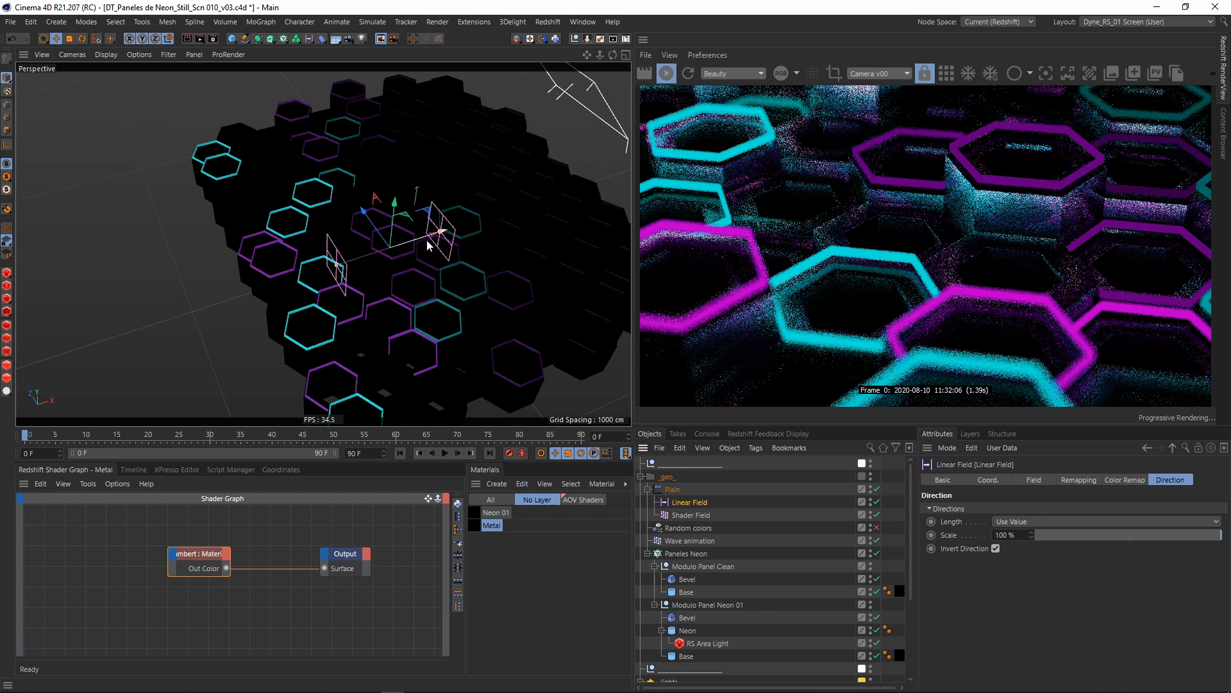
pyautogui.moveTo(428, 245); pyautogui.dragTo(471, 224)
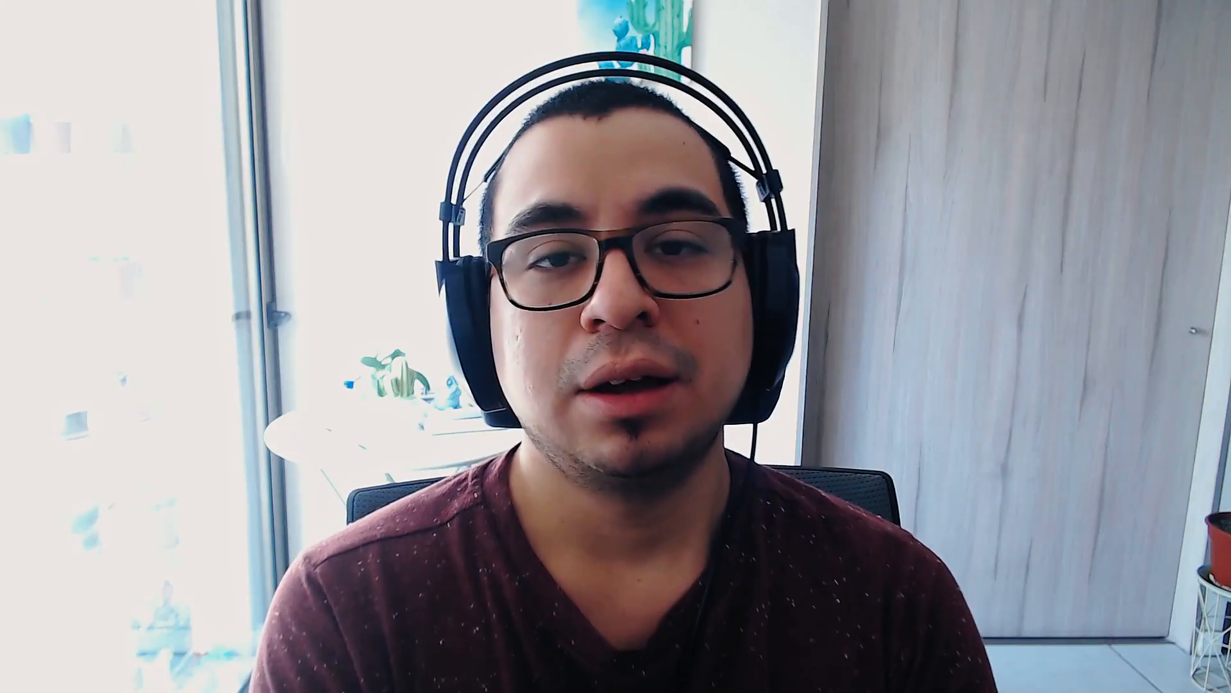